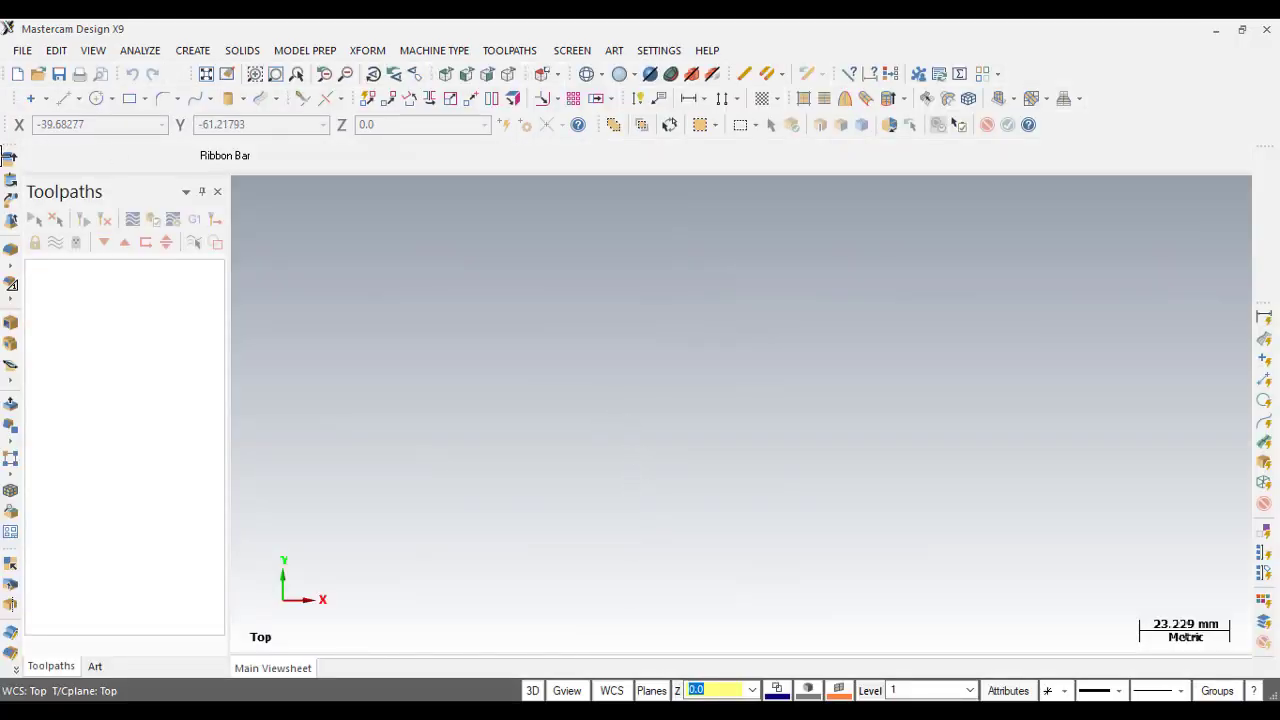
- Browse to the Mastercam Mr P folder on the Desktop in the Open dialog
left_click(22, 50)
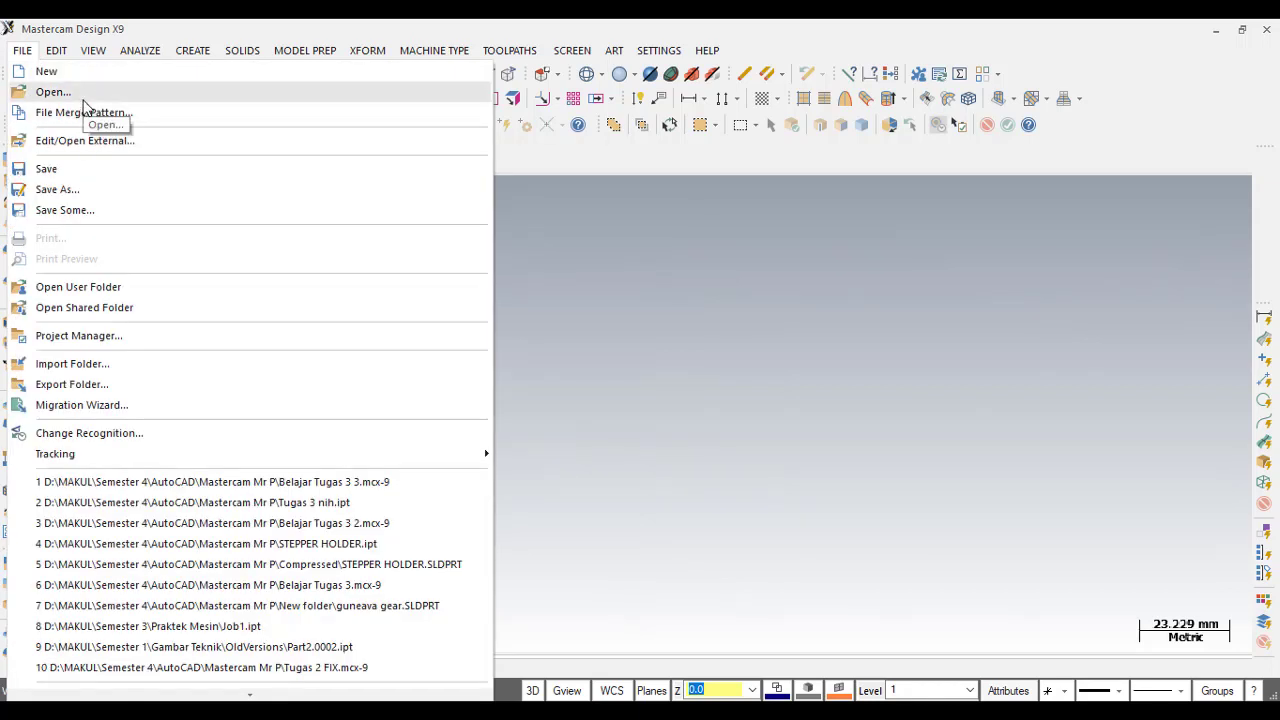
left_click(85, 100)
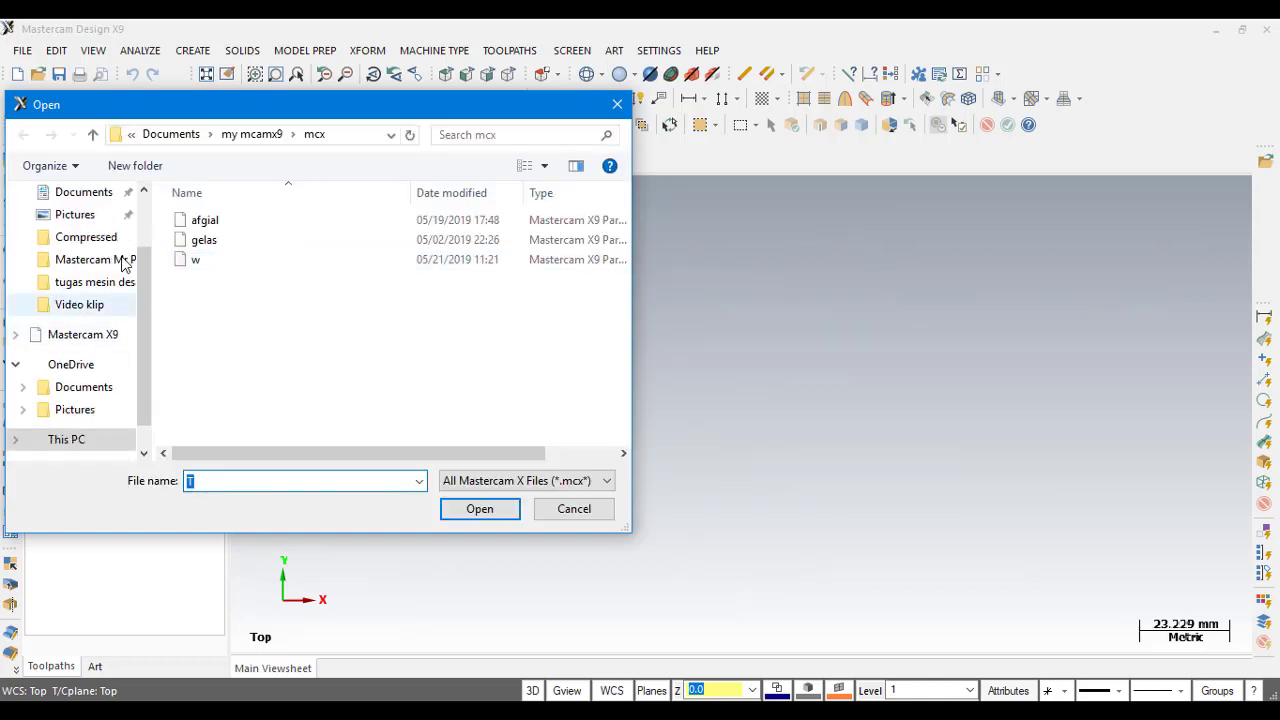
scroll(120, 257, "down", 4)
left_click(120, 266)
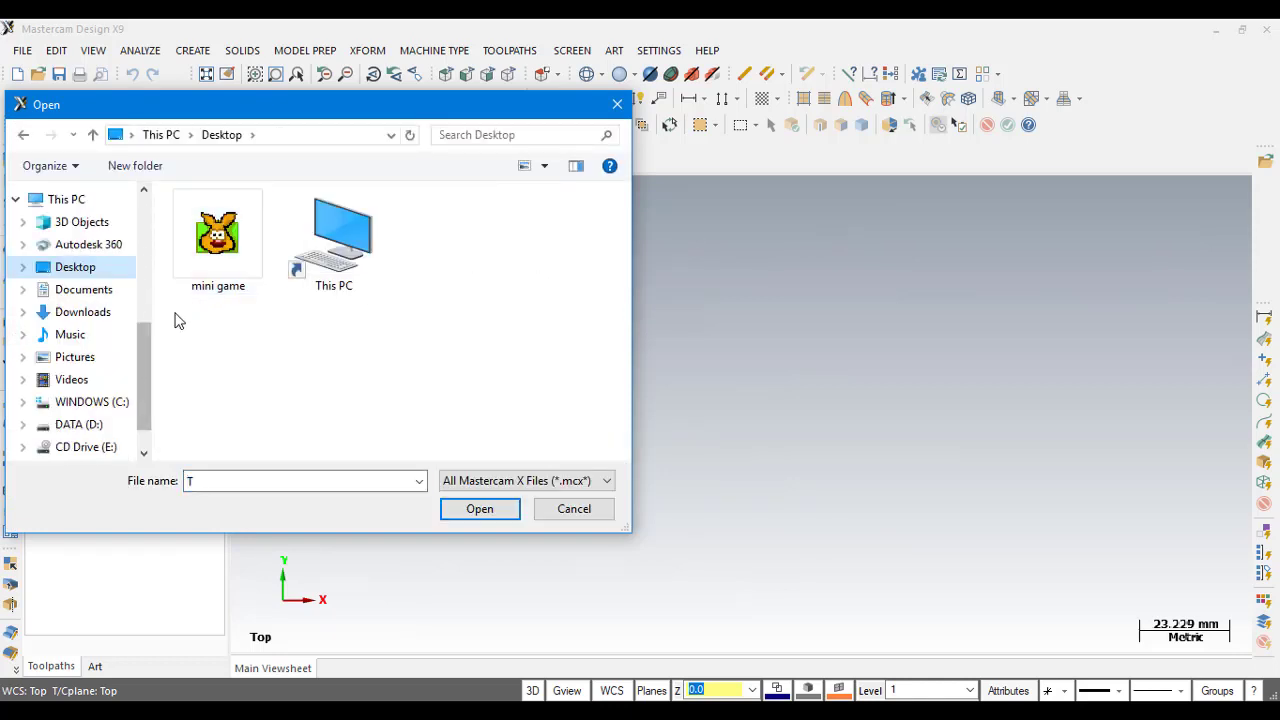
scroll(142, 355, "up", 3)
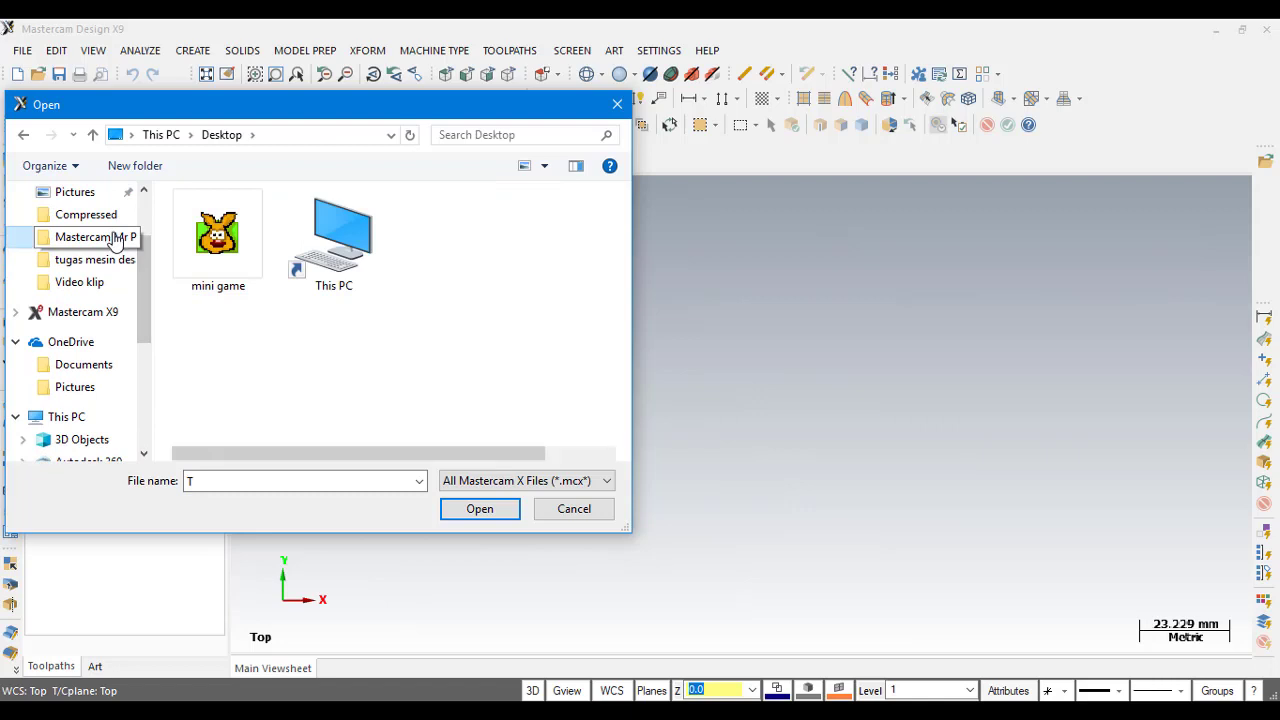
left_click(115, 240)
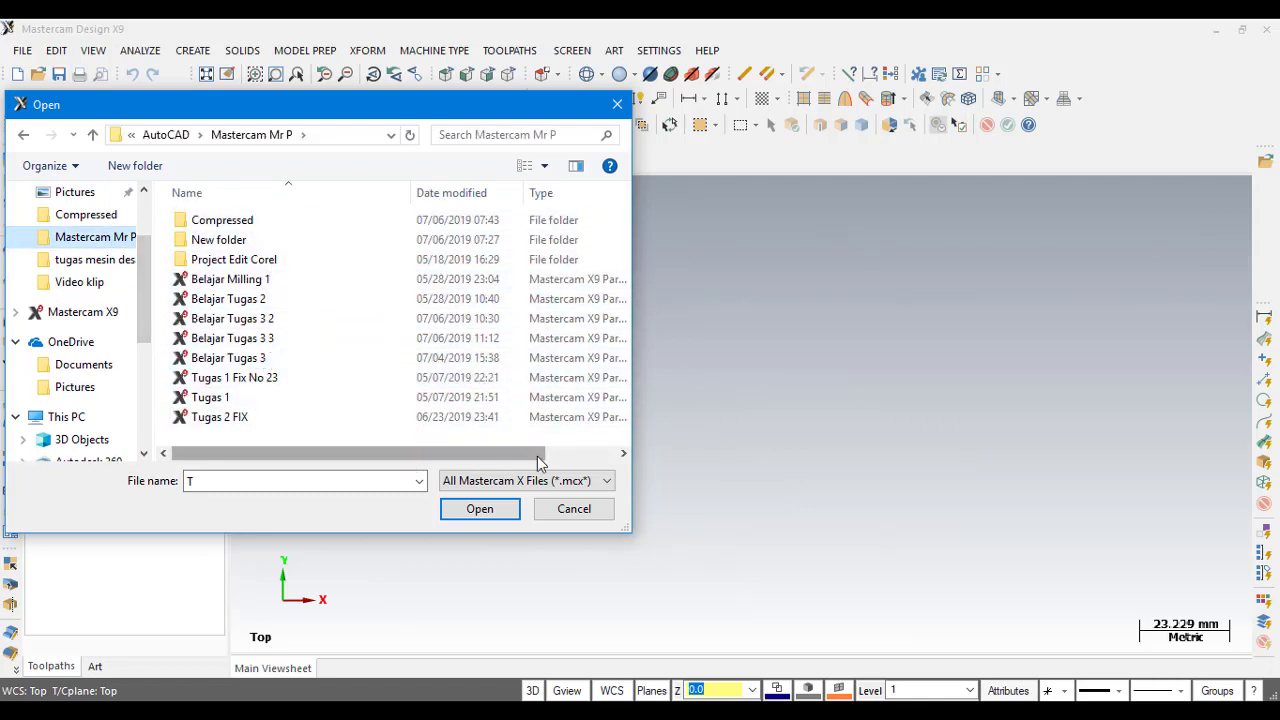
- List All Files (*.*) and open the Tugas 3 nih part file
left_click(518, 481)
scroll(552, 452, "down", 2)
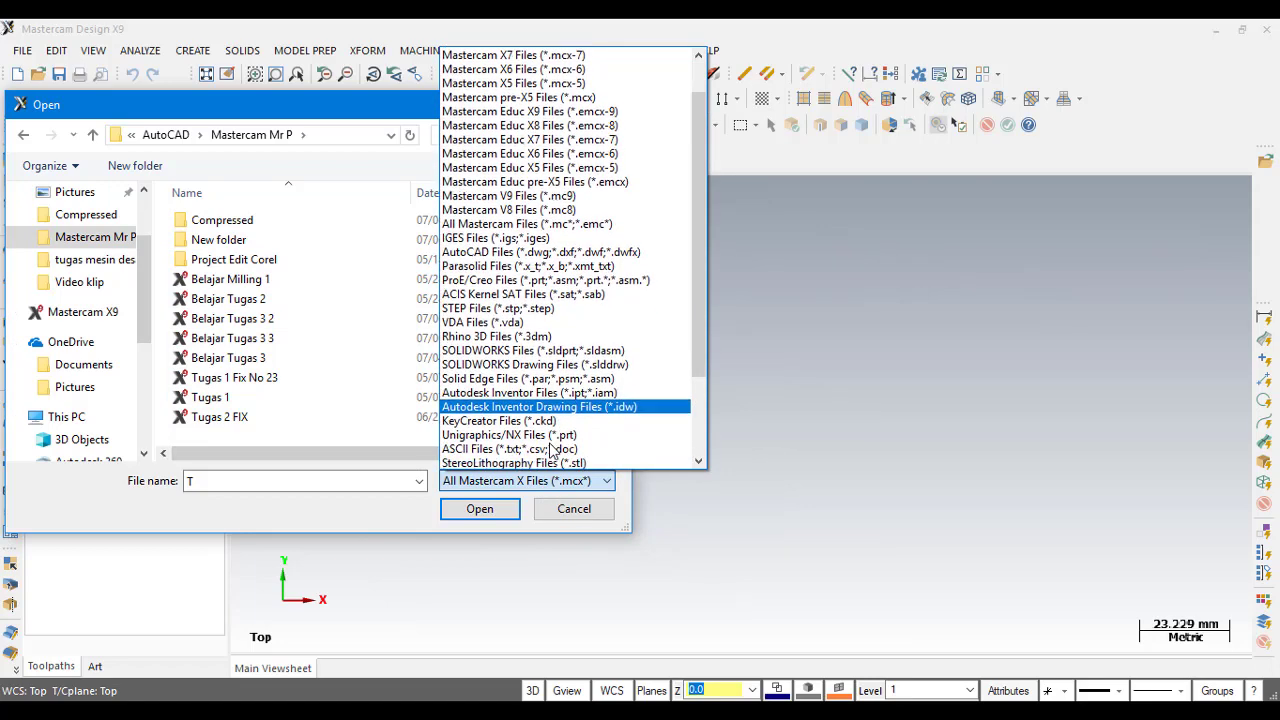
scroll(552, 452, "down", 2)
left_click(552, 455)
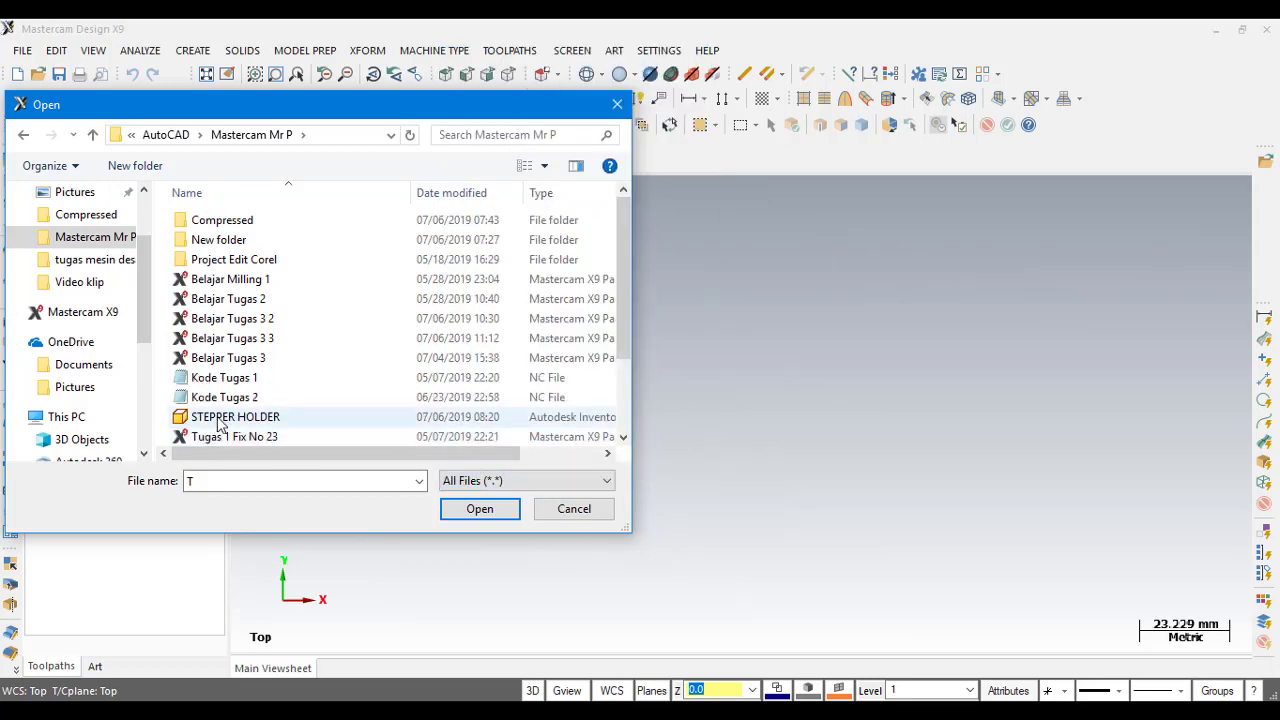
scroll(280, 420, "down", 2)
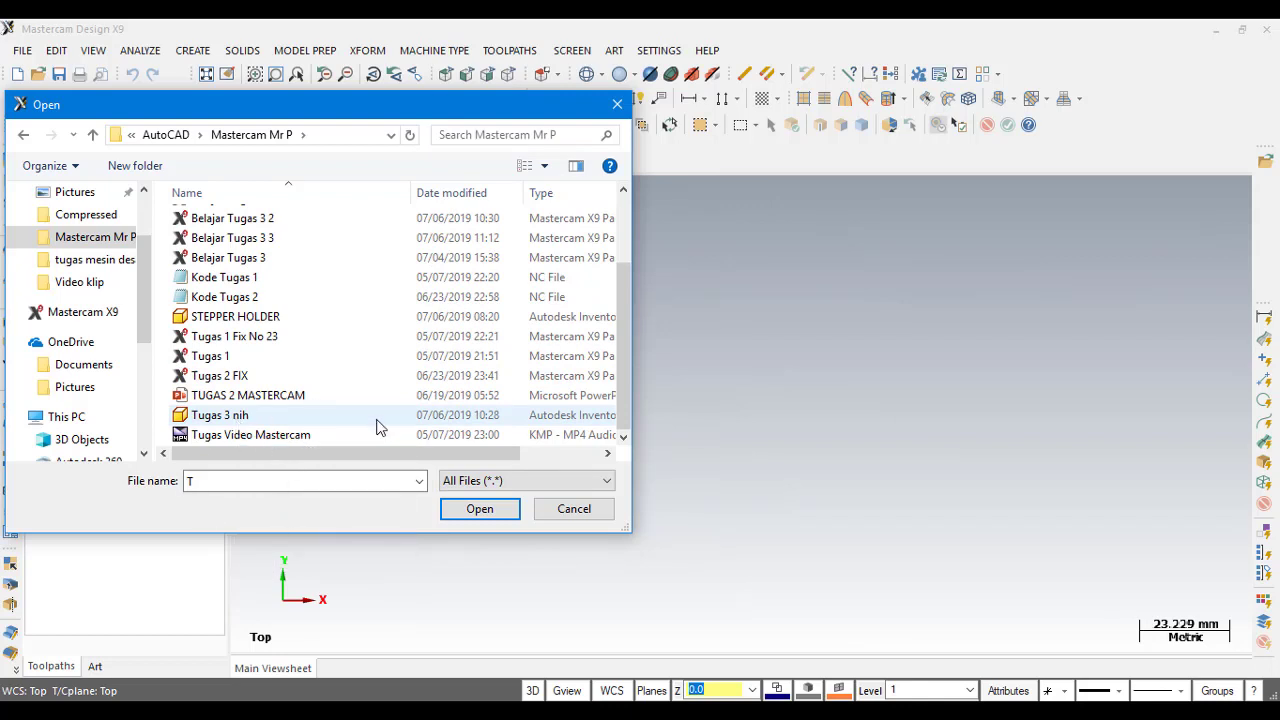
left_click(480, 510)
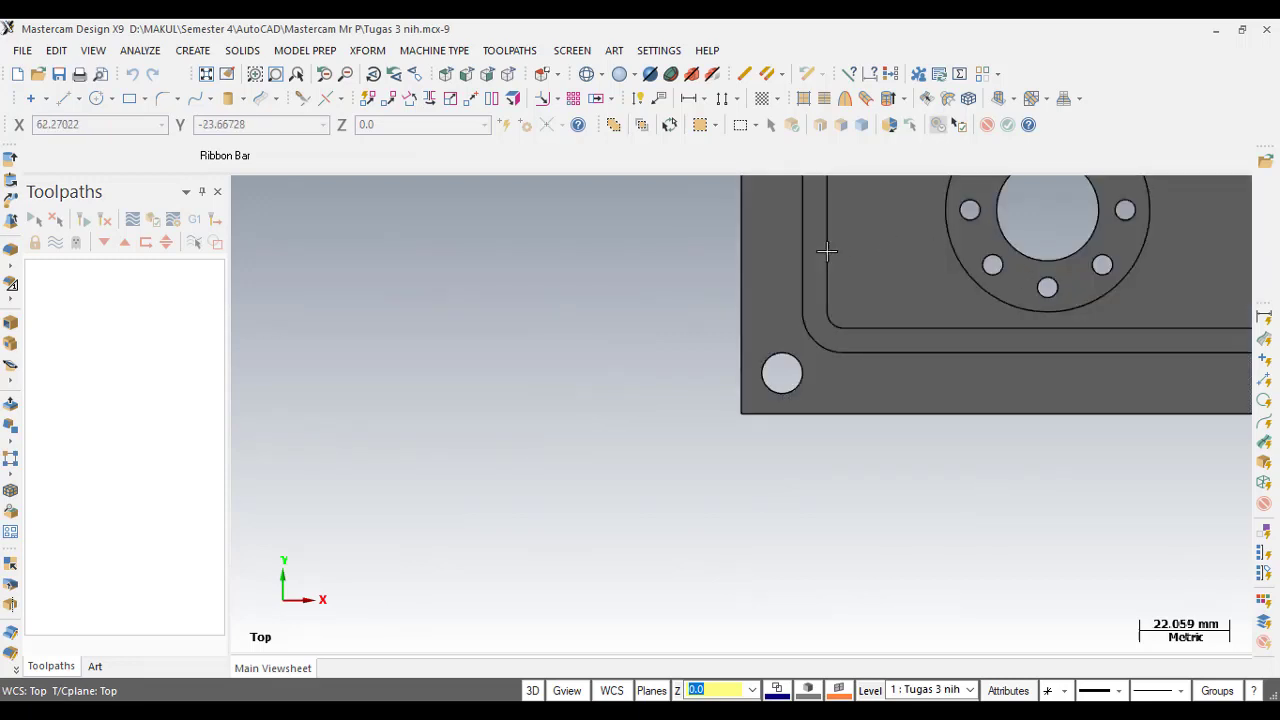
- Switch to isometric view, show the origin axes with F9, and zoom out on the plate
left_click(508, 74)
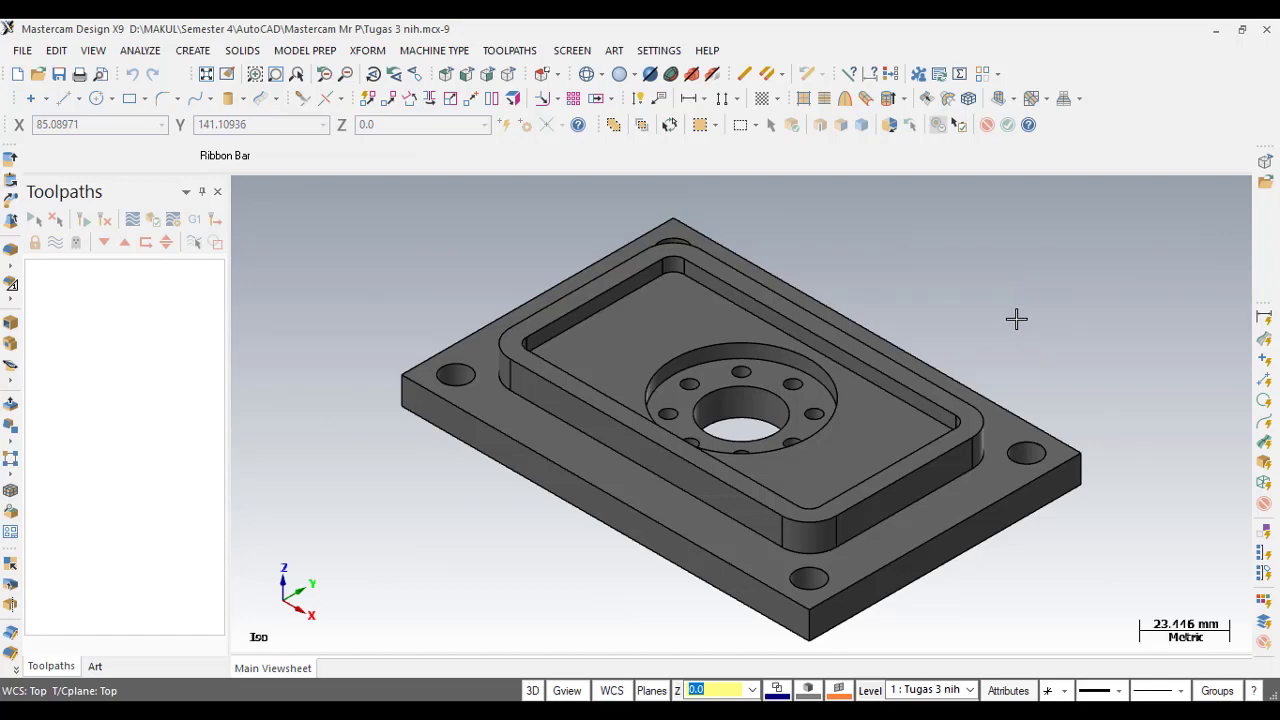
key("F9")
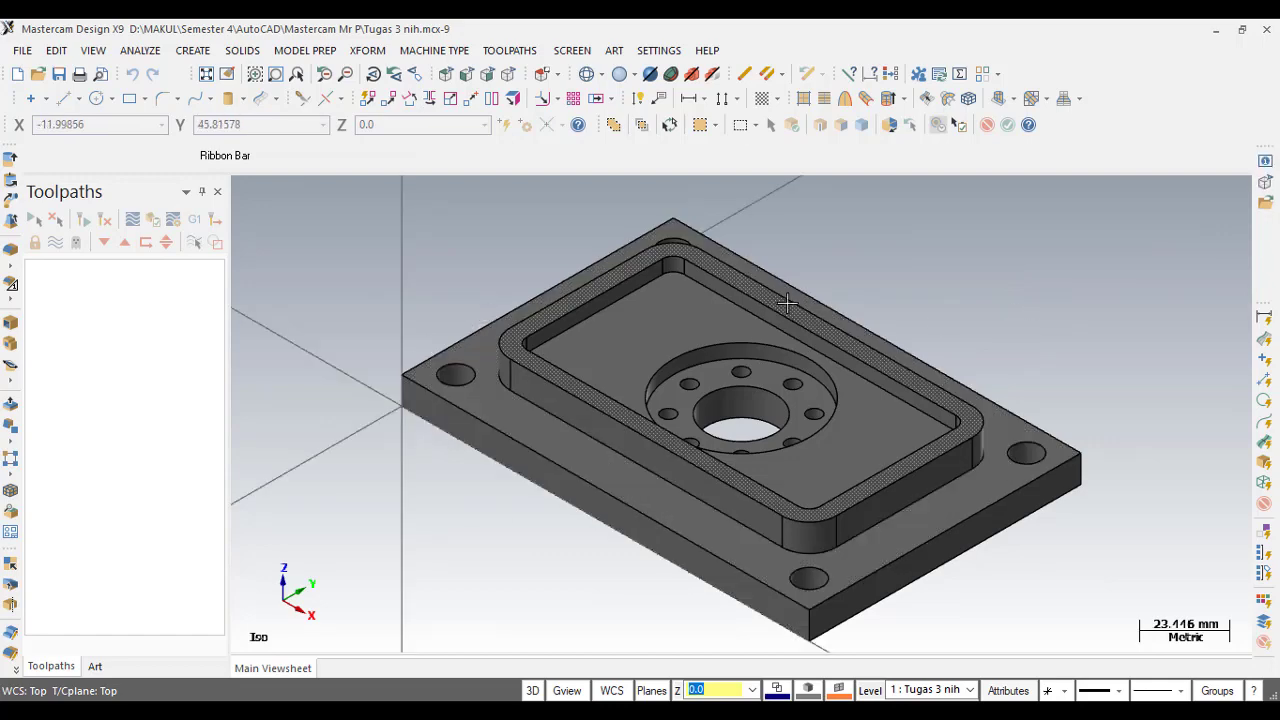
scroll(786, 300, "down", 2)
scroll(960, 284, "up", 2)
scroll(494, 280, "down", 3)
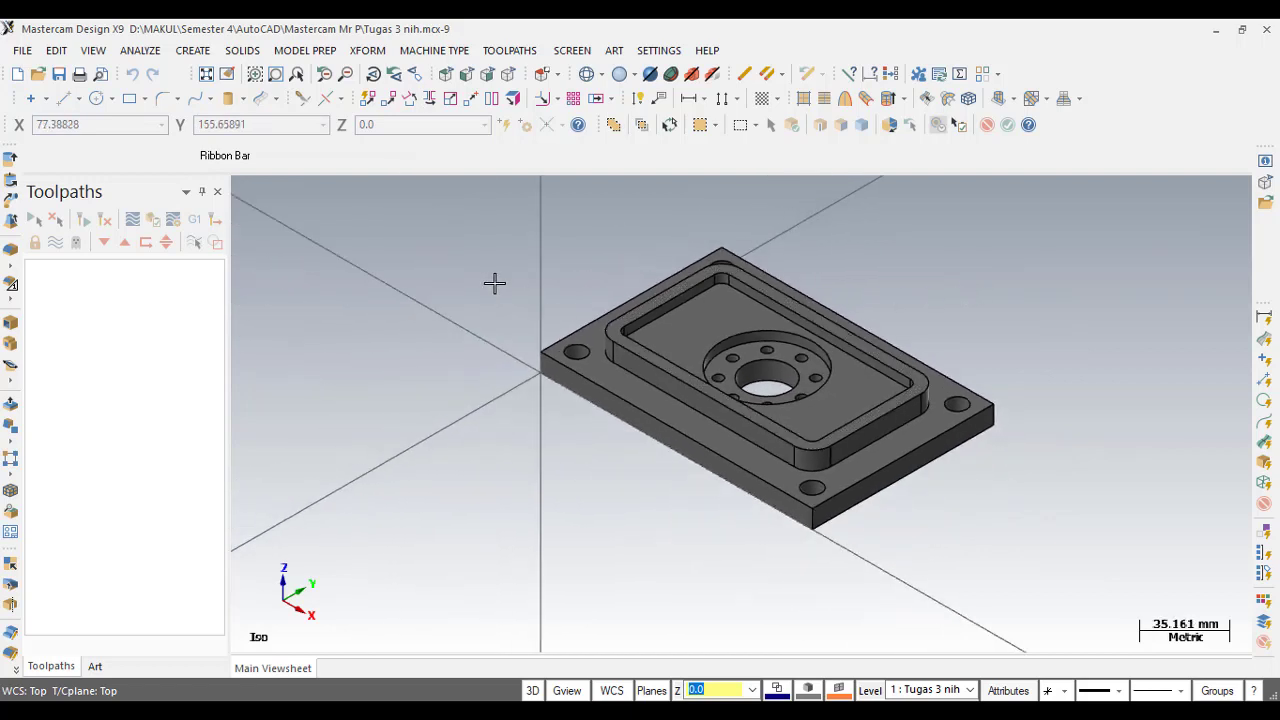
scroll(513, 253, "down", 1)
- Set the machine type to the default Mill and open Stock setup under Properties
left_click(453, 52)
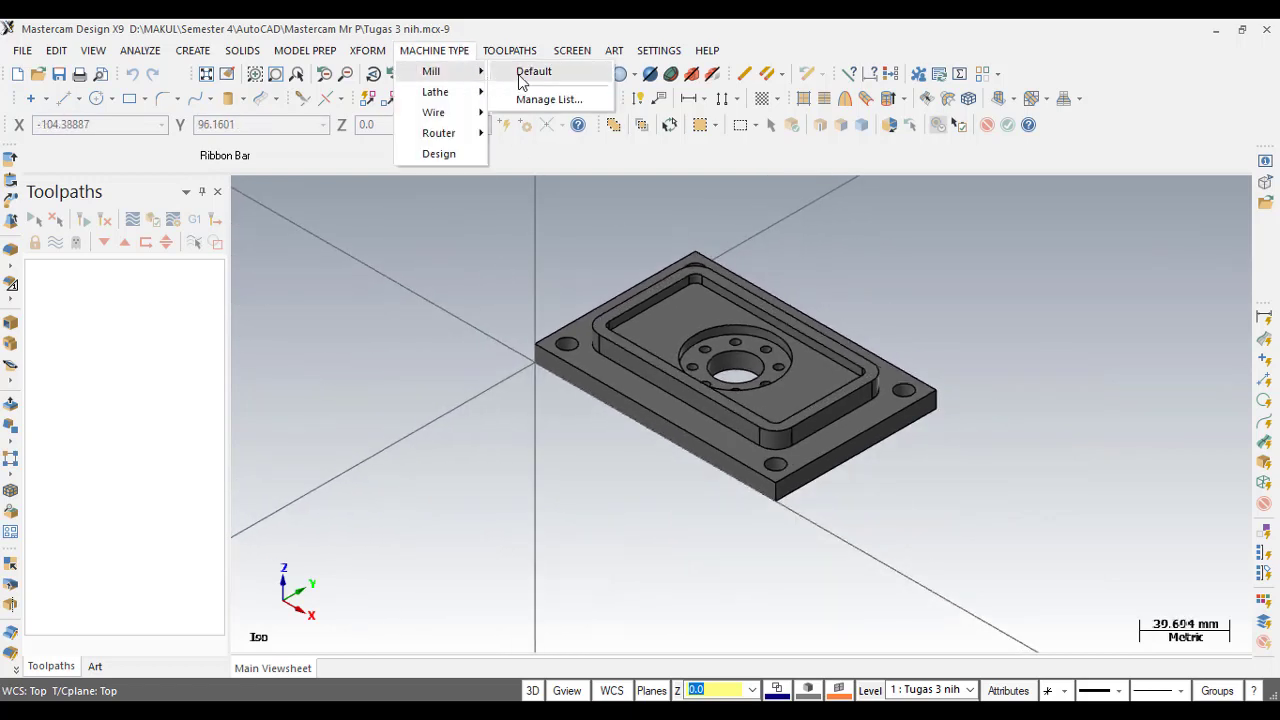
mouse_move(440, 71)
left_click(534, 72)
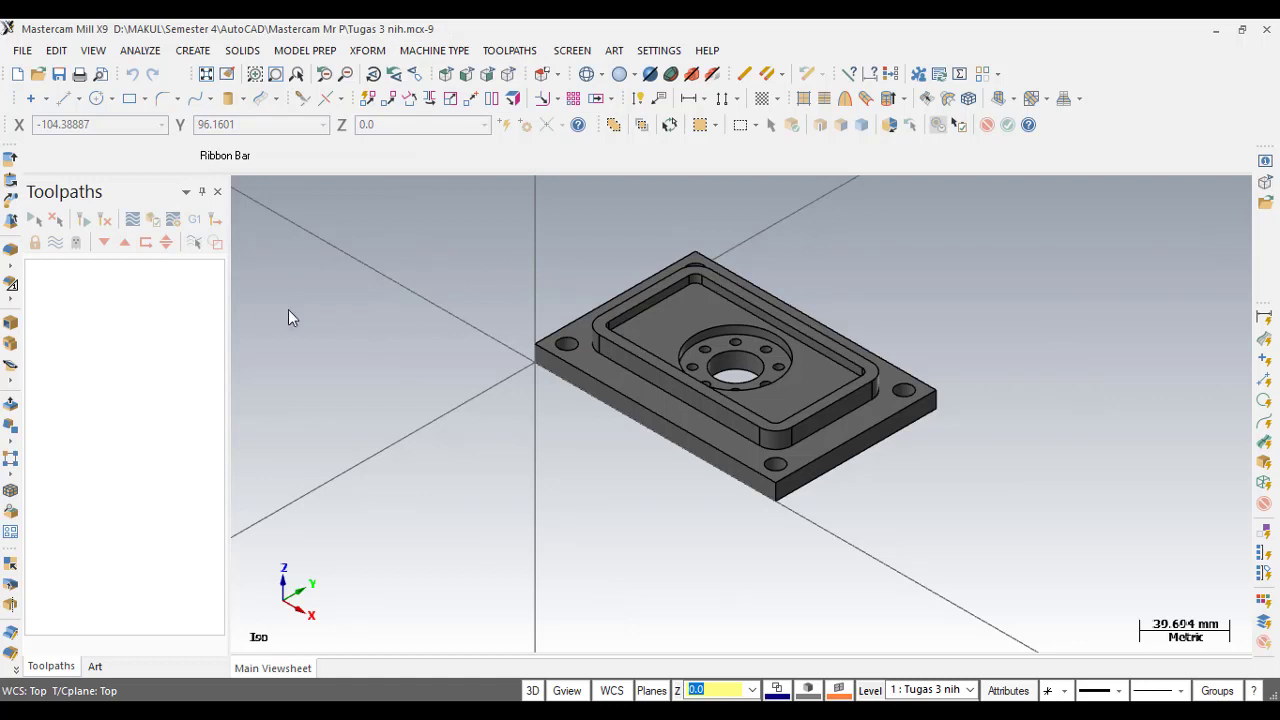
left_click(55, 284)
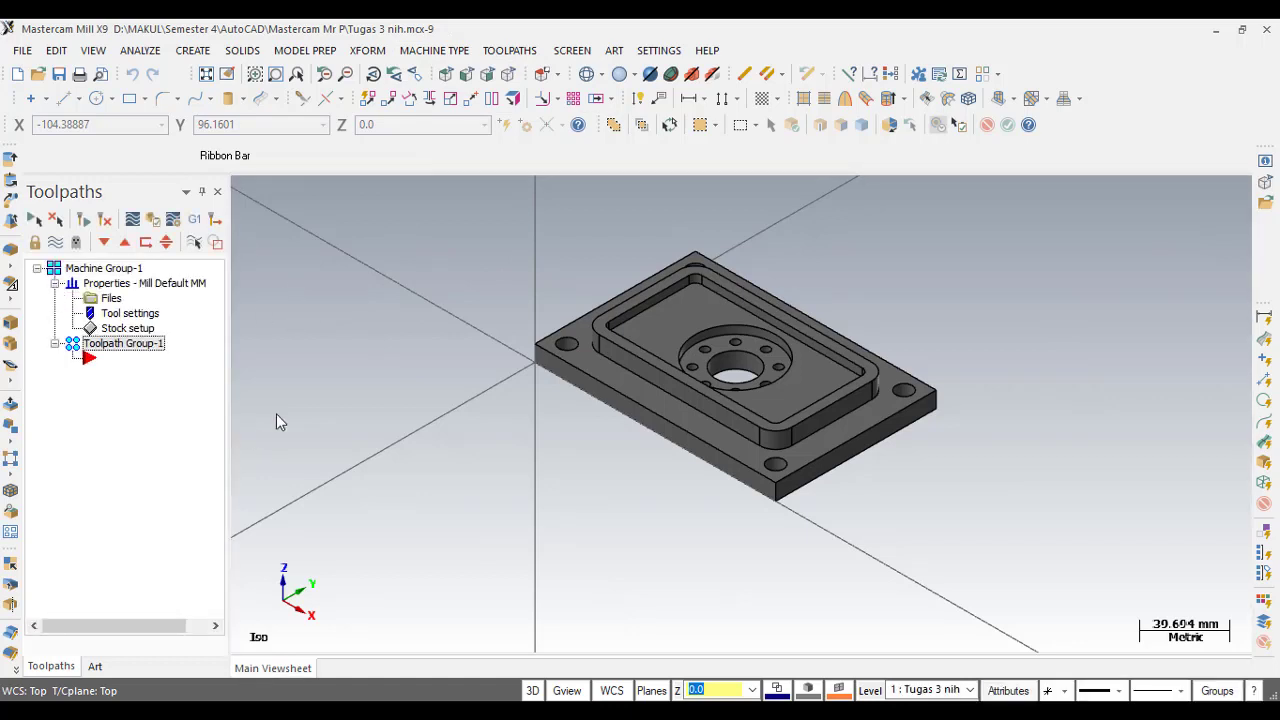
left_click(131, 330)
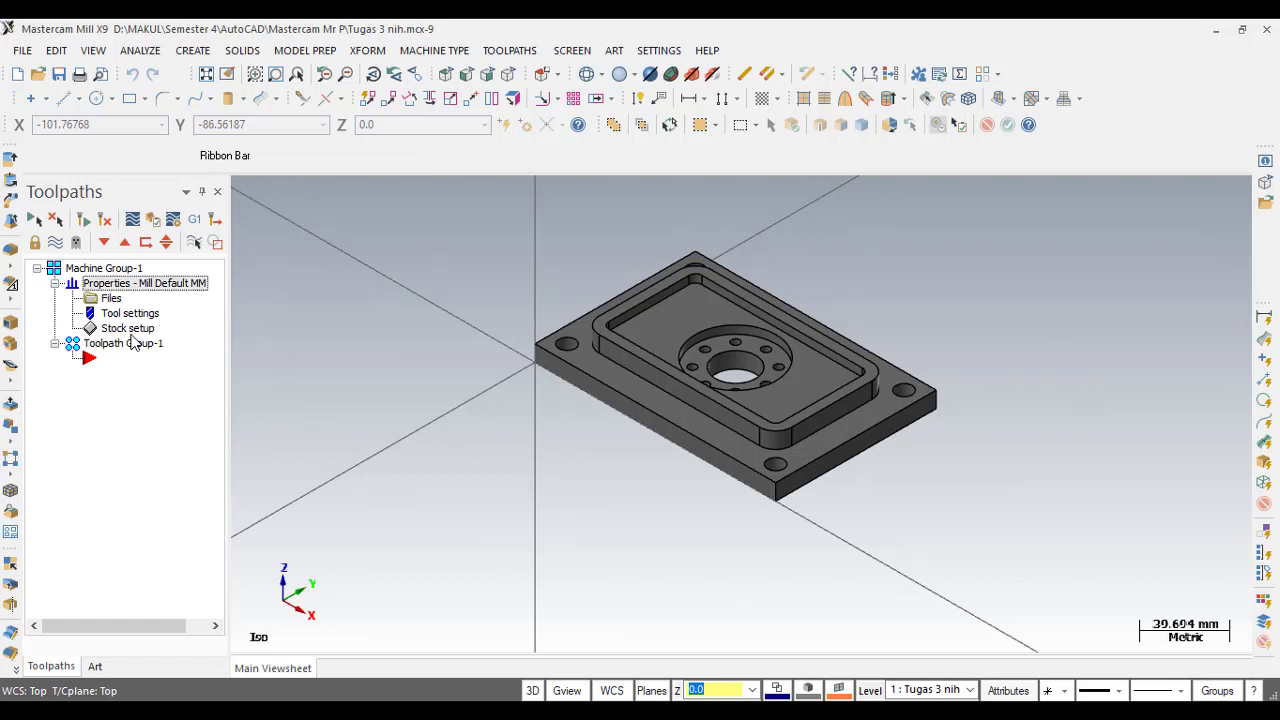
left_click(131, 330)
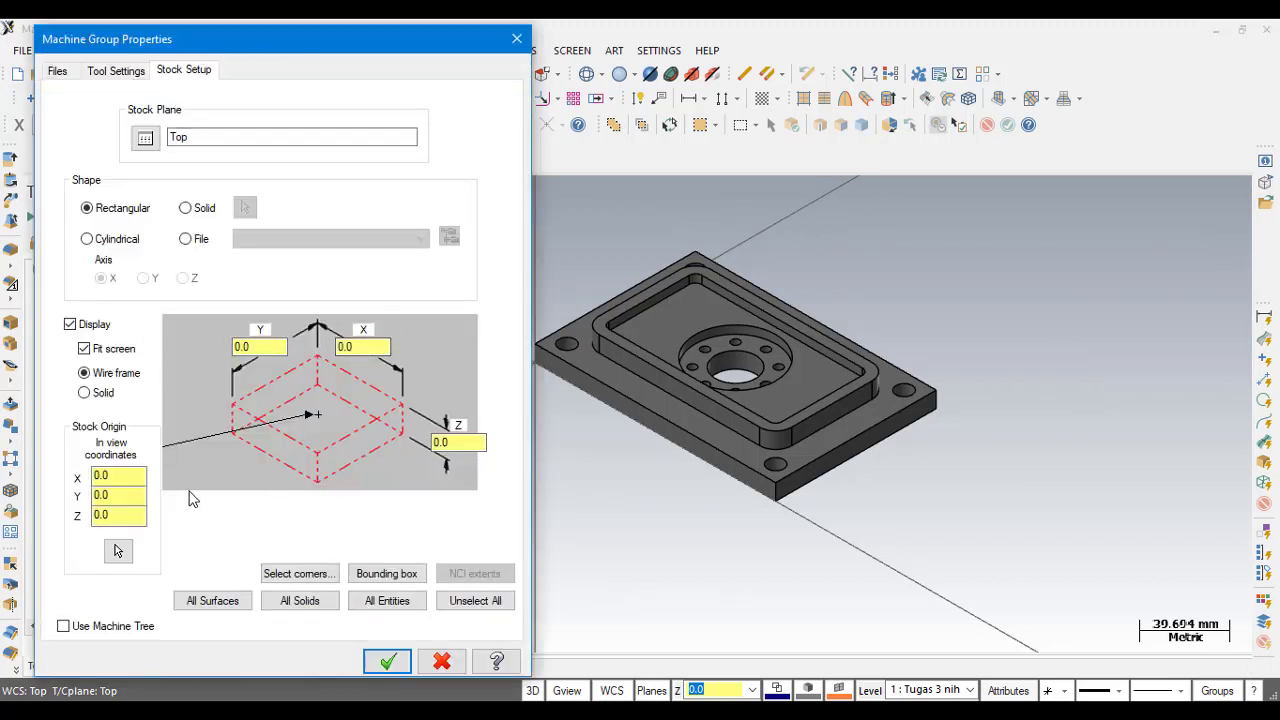
- Start Bounding box stock sizing and select the plate solid as its entity
left_click(389, 576)
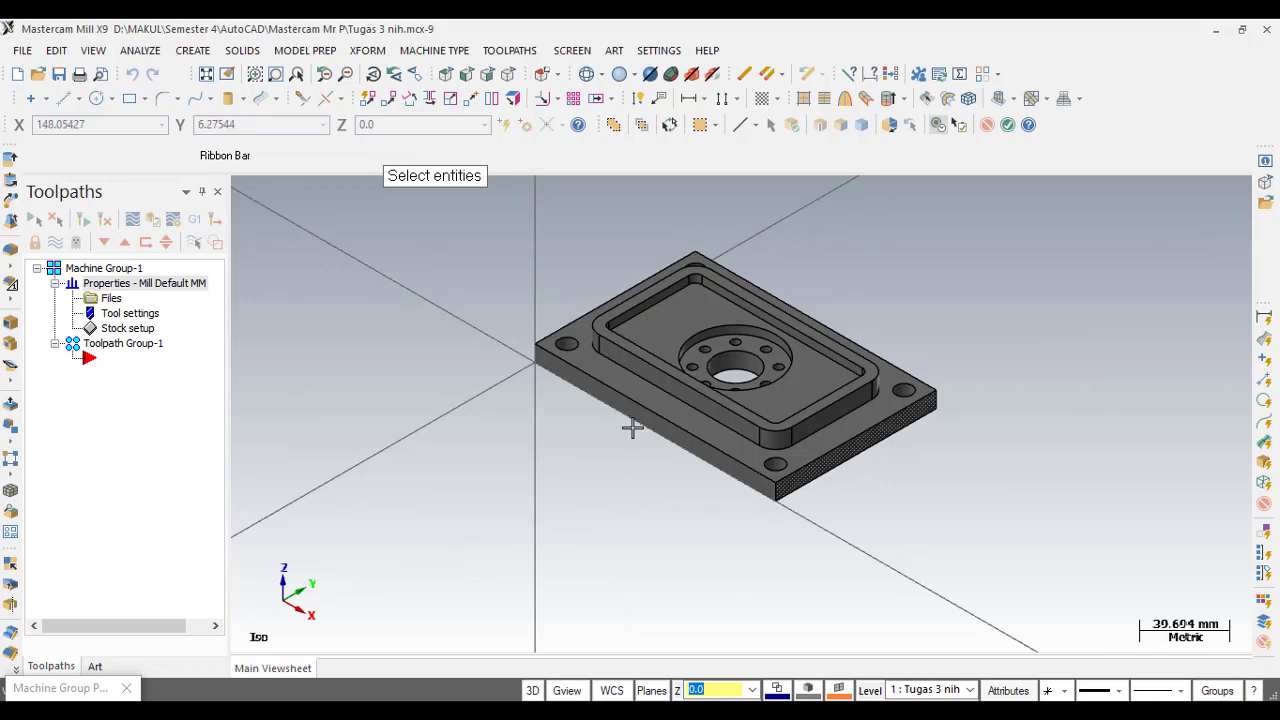
left_click(664, 392)
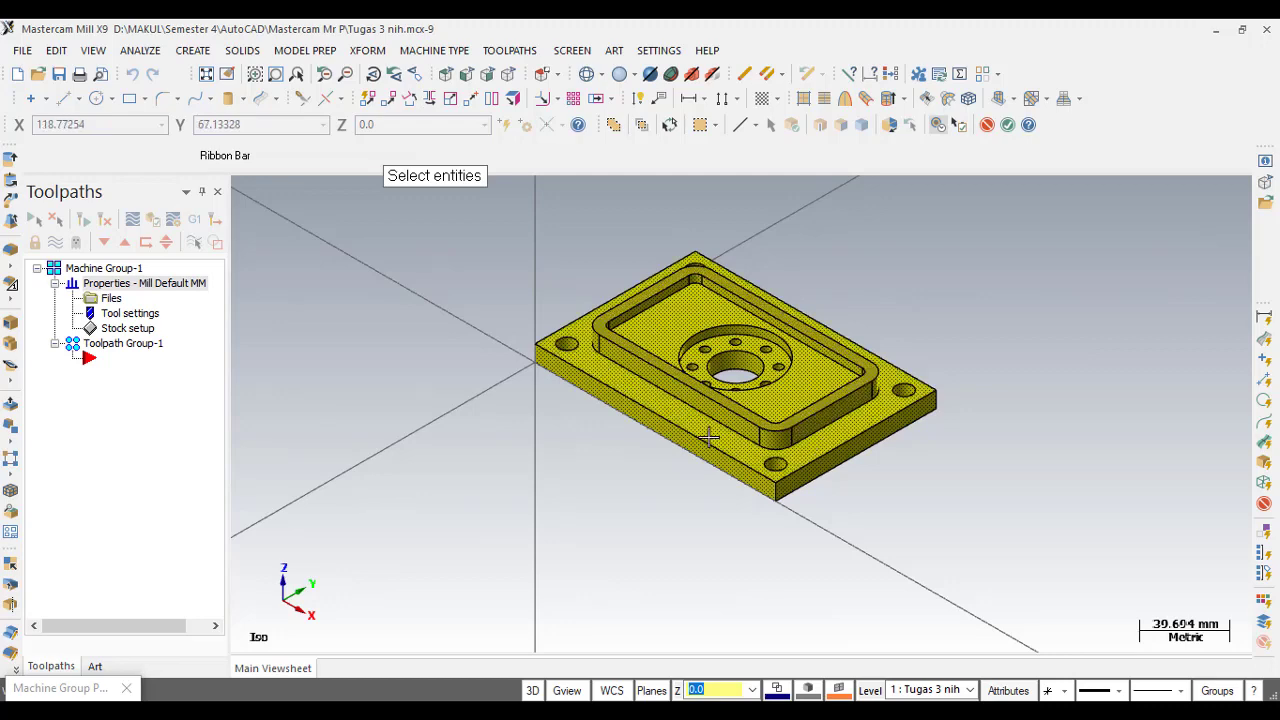
left_click(800, 418)
left_click(706, 427)
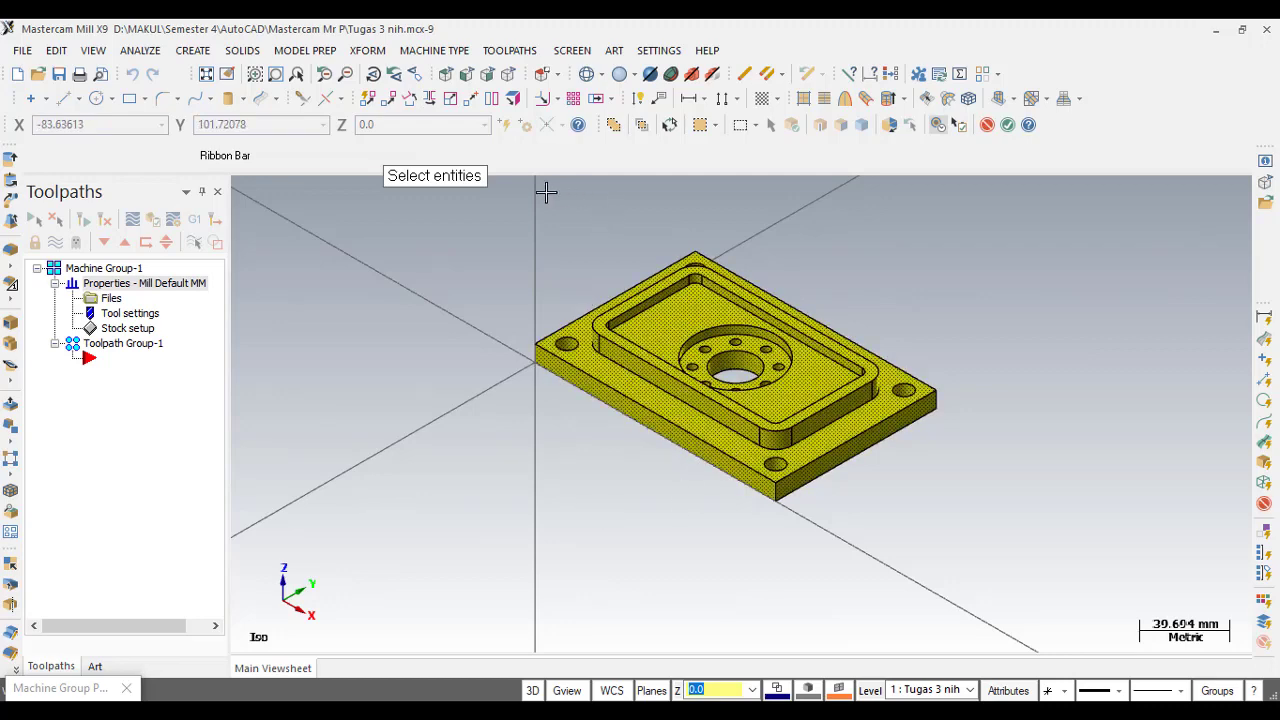
key("Return")
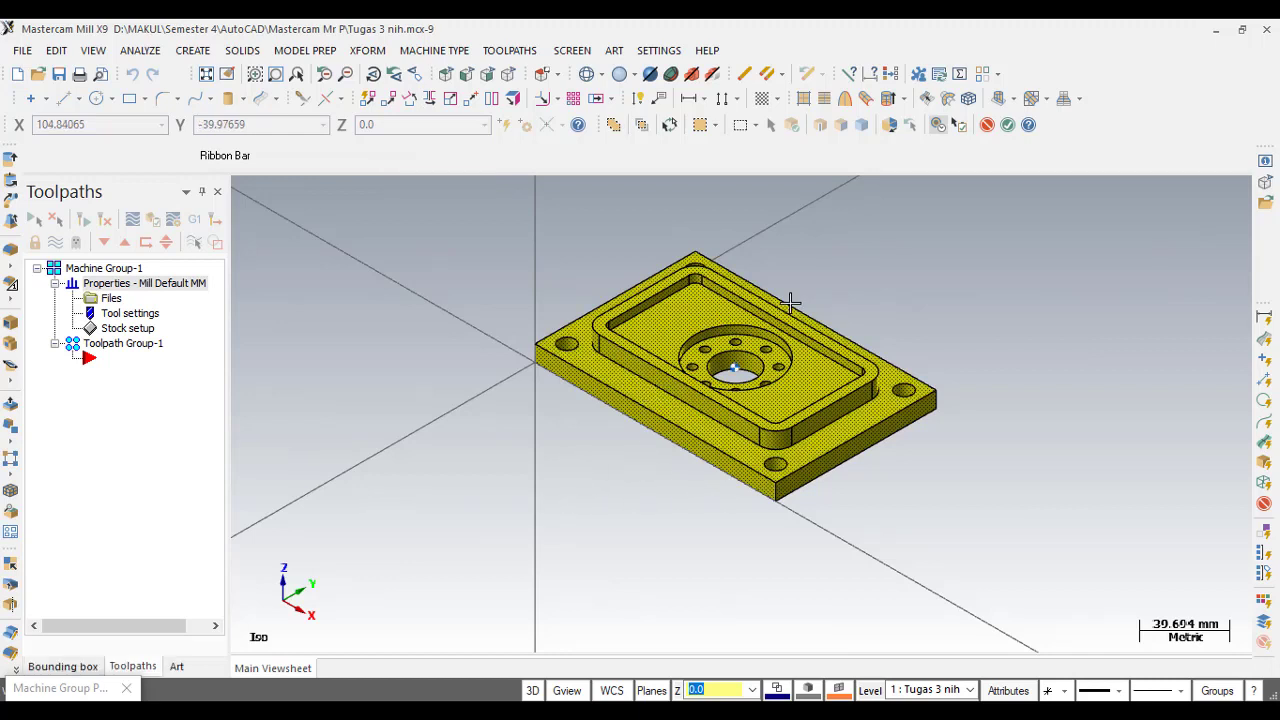
- Size the rectangular stock to 150 × 100 × 22 mm, raising the height to 22, and fit it to the bounding box
scroll(857, 300, "up", 2)
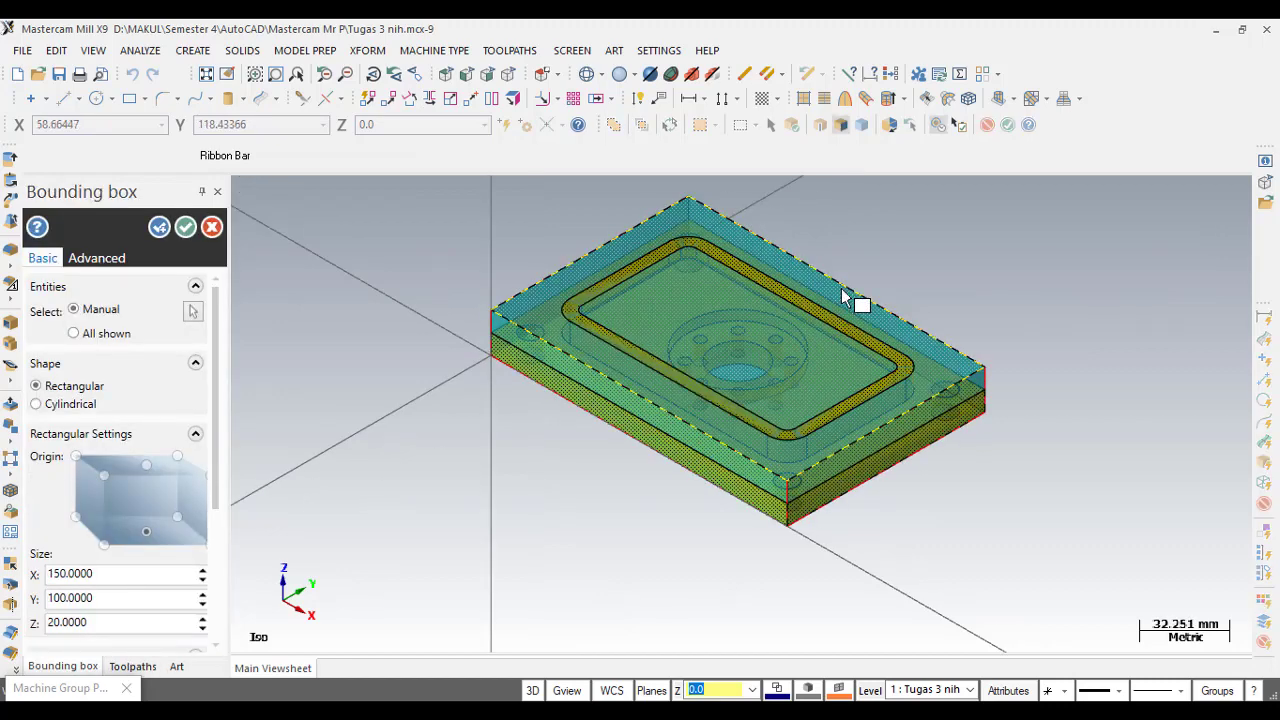
scroll(857, 300, "up", 1)
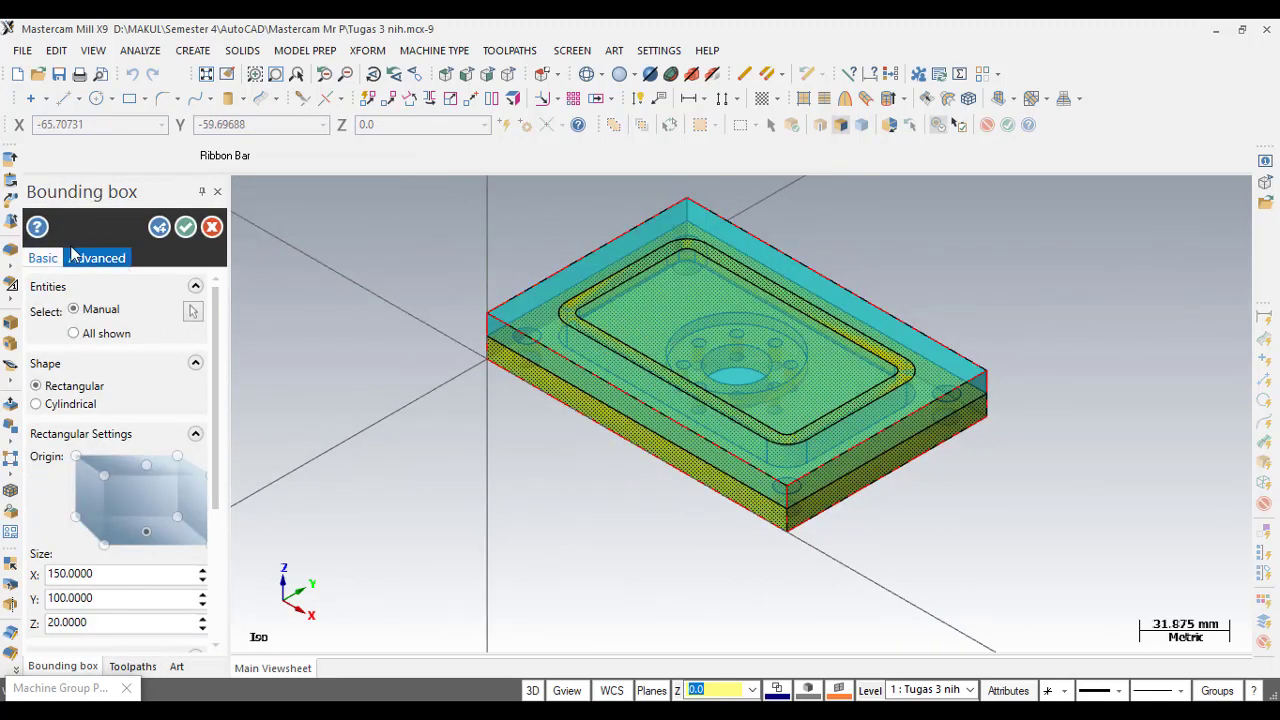
scroll(140, 420, "down", 1)
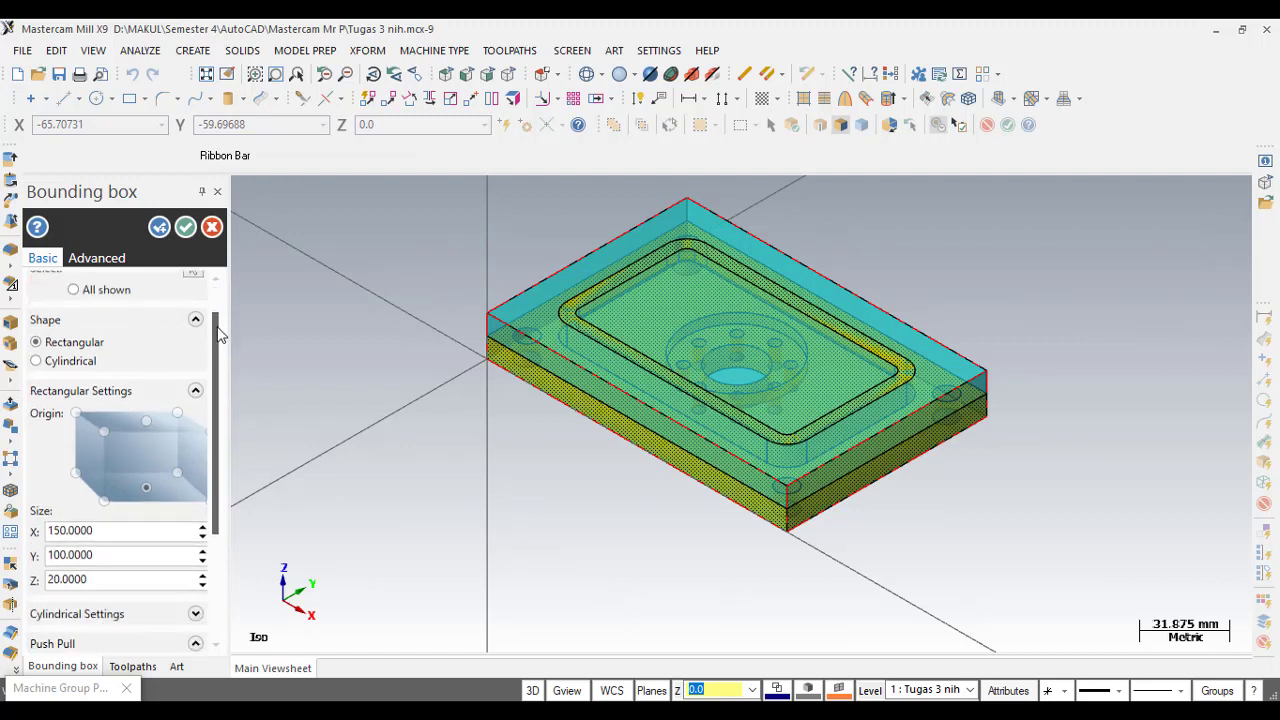
double_click(86, 528)
double_click(66, 553)
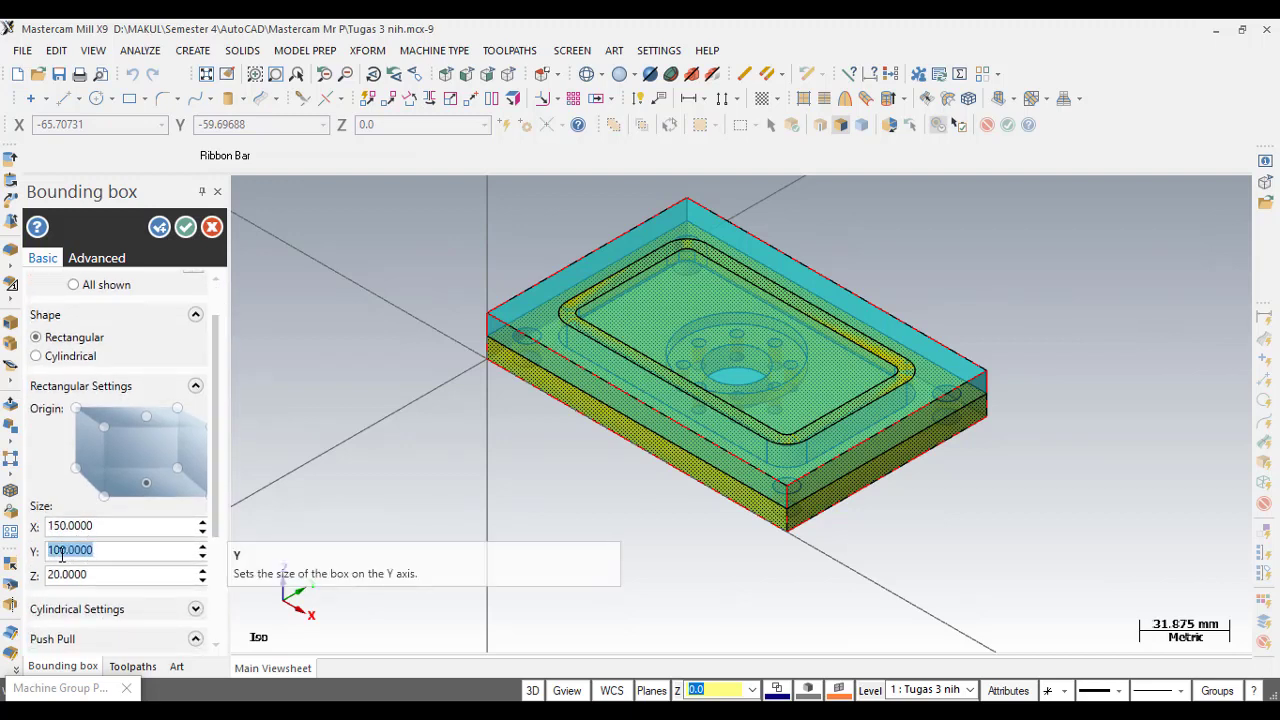
double_click(80, 578)
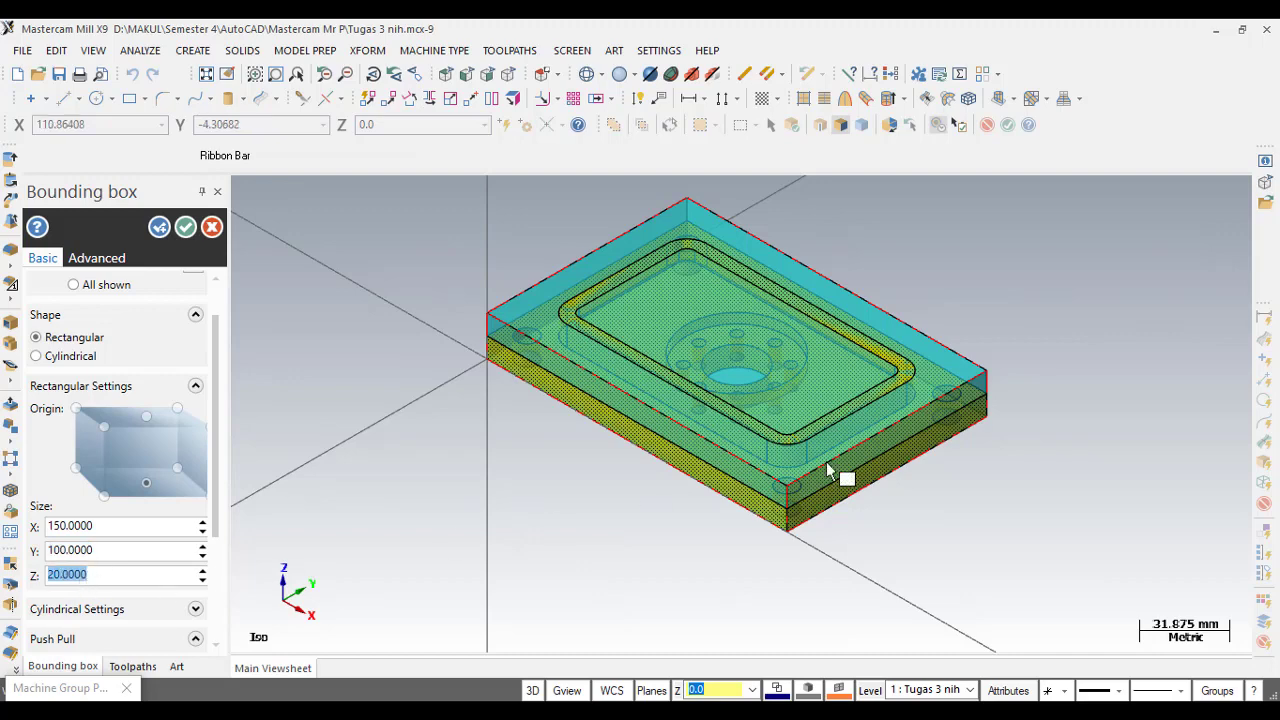
left_click(160, 579)
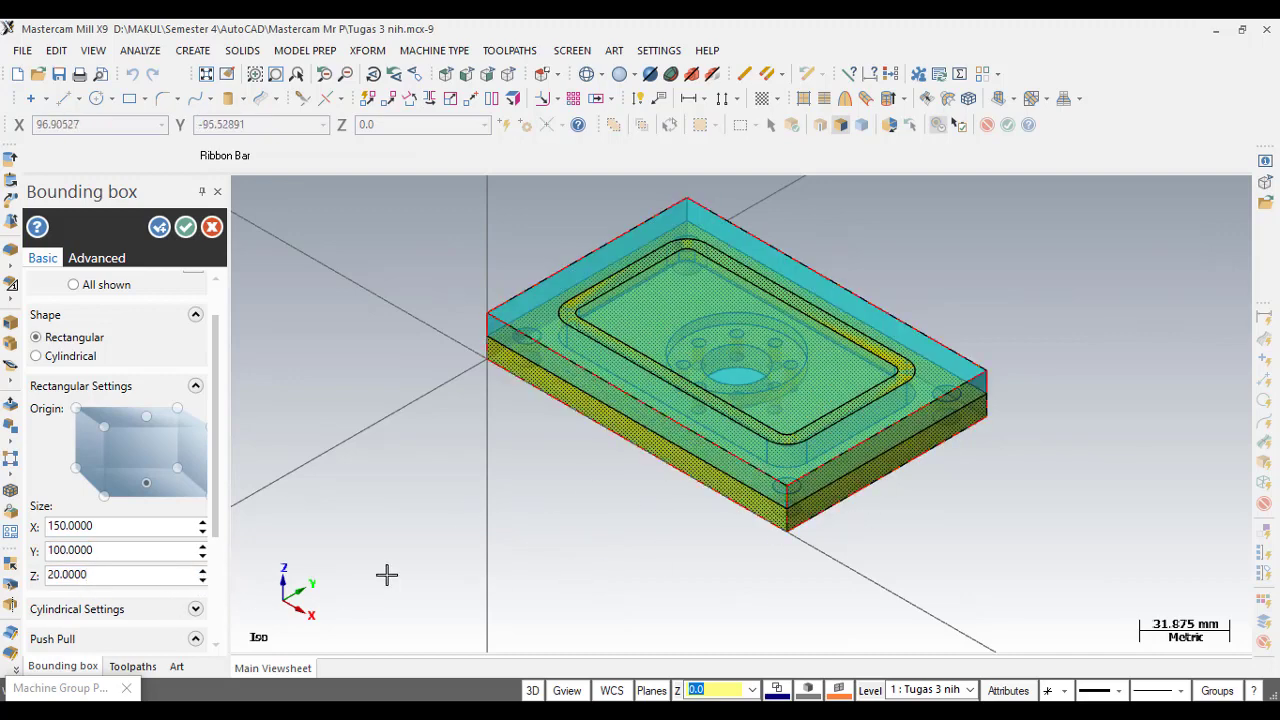
left_click(203, 571)
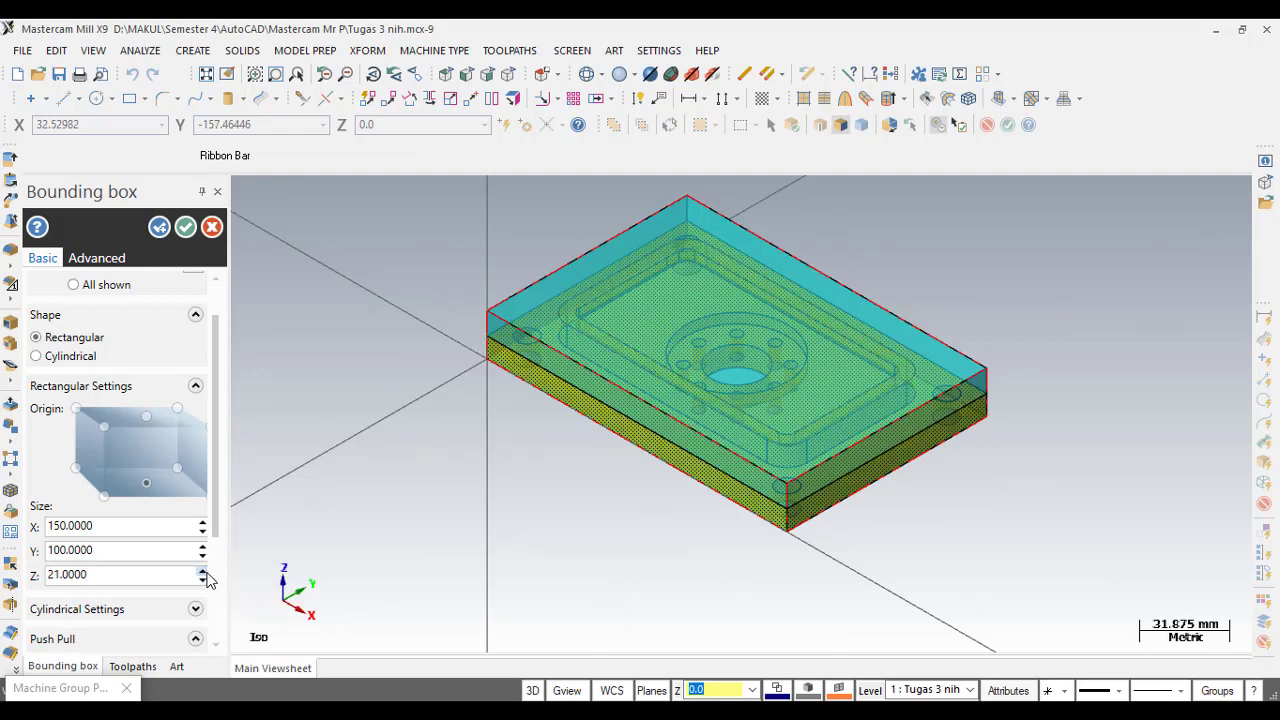
left_click(203, 571)
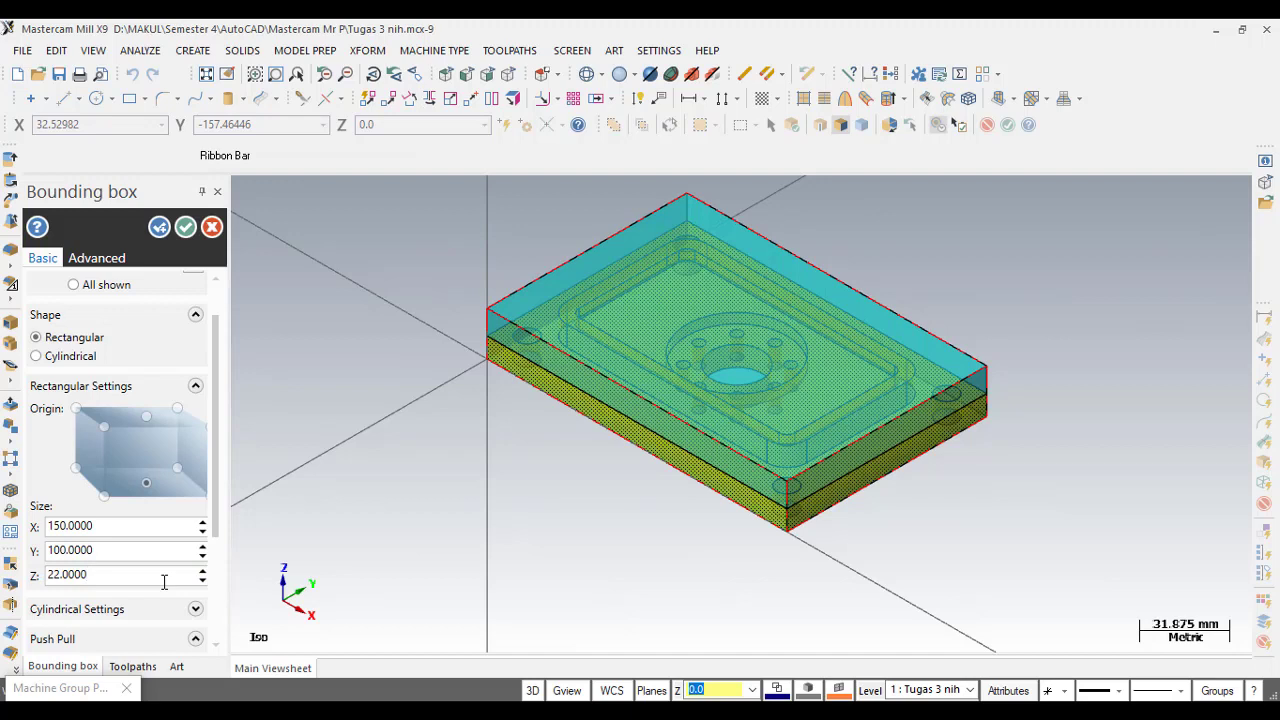
left_click(186, 228)
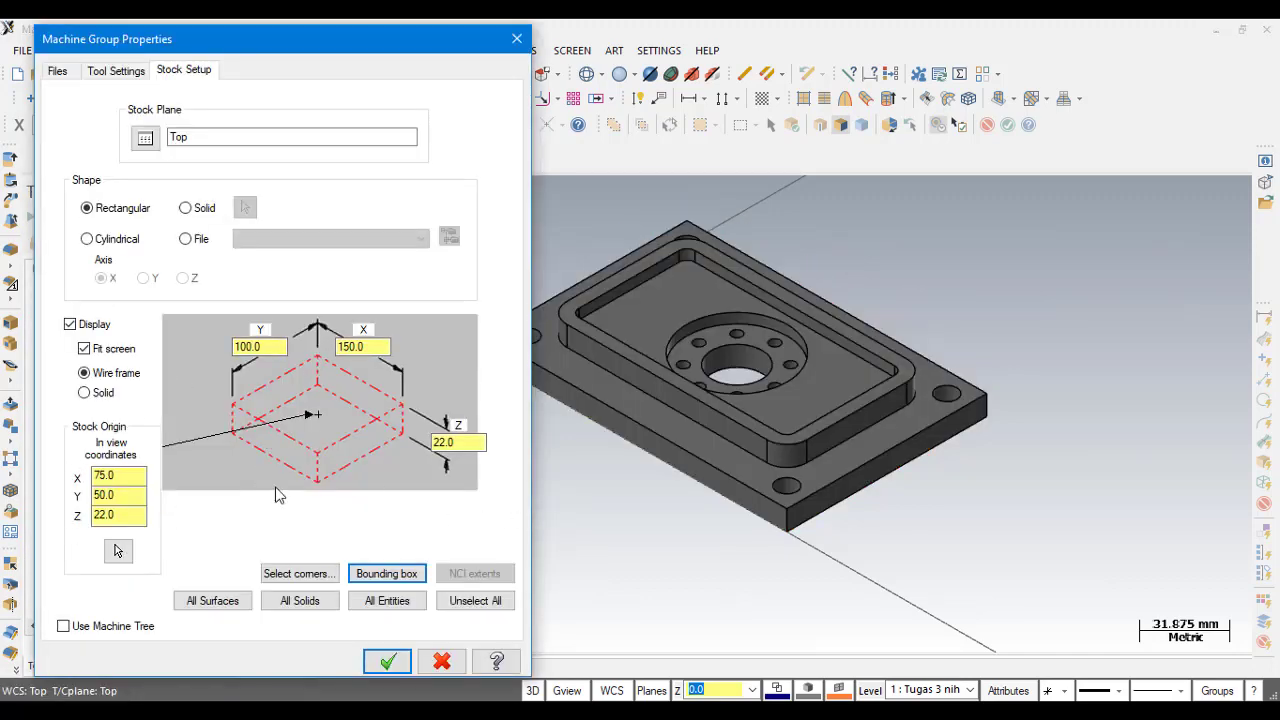
left_click(310, 414)
- Accept the stock, start a Face toolpath named Tugas 3 nih, and use the stock as its boundary
left_click(388, 662)
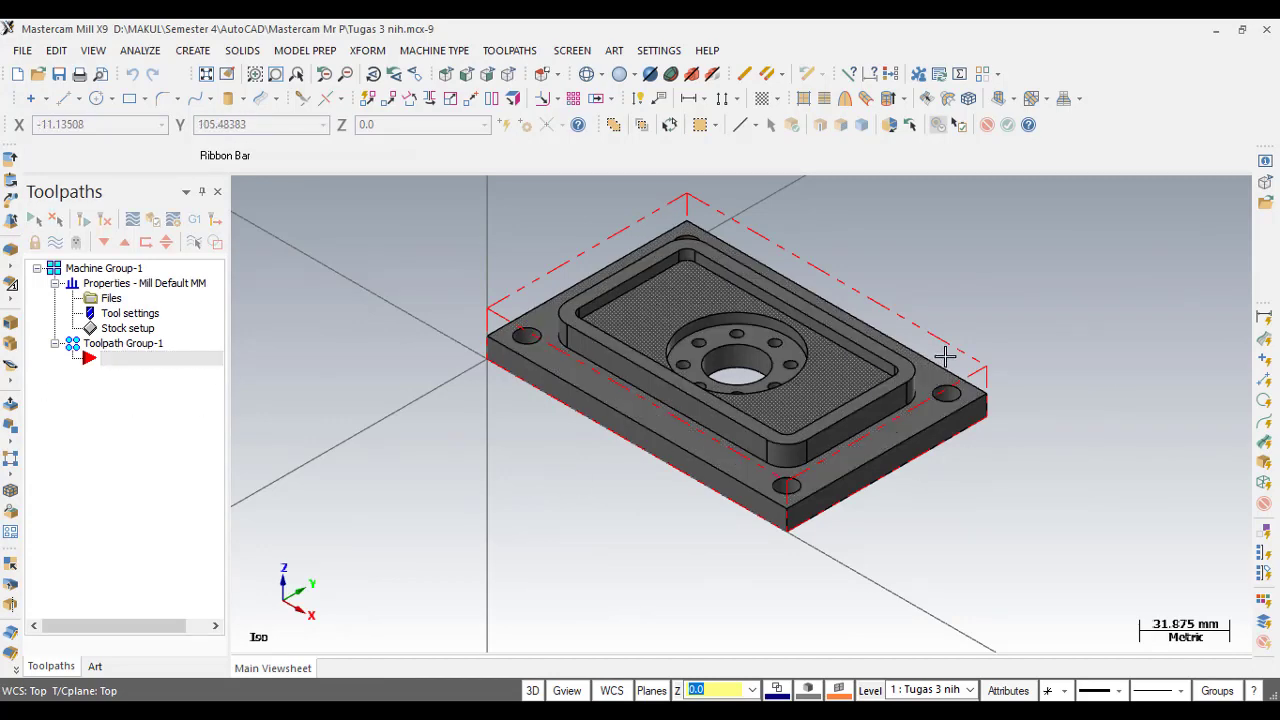
left_click(509, 50)
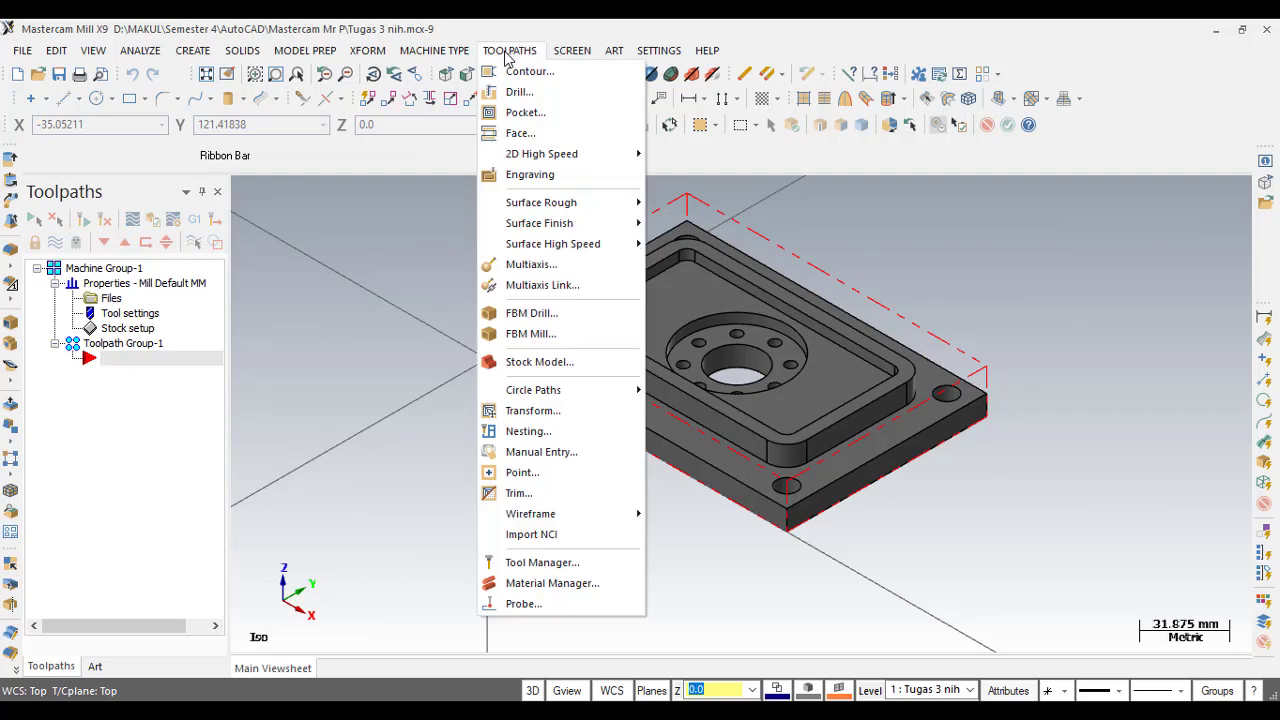
left_click(539, 137)
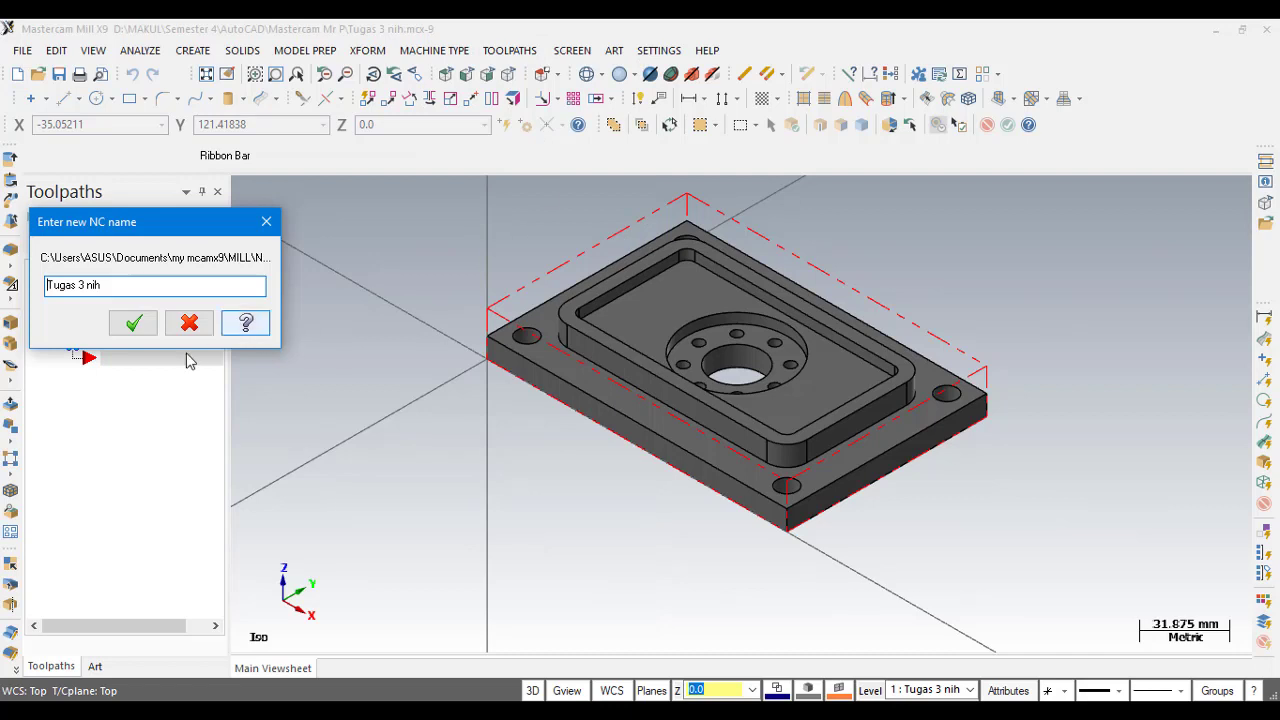
left_click(130, 330)
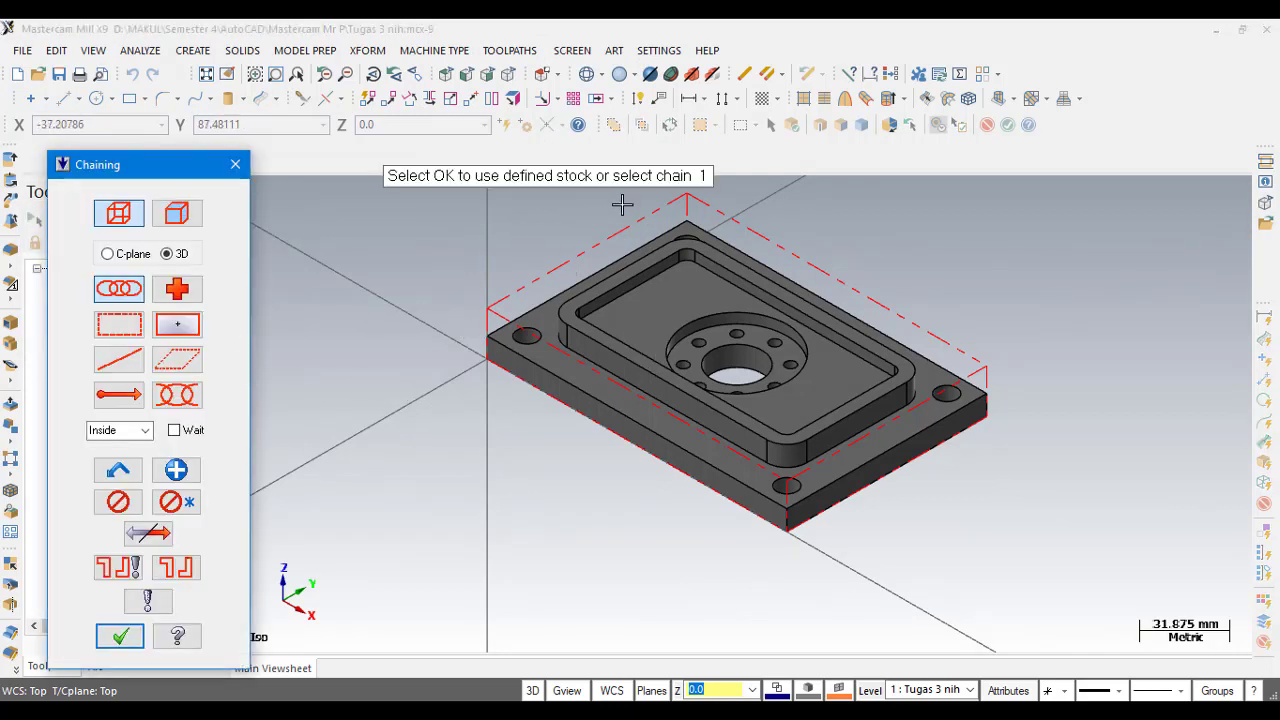
scroll(1081, 310, "down", 1)
scroll(1020, 280, "down", 2)
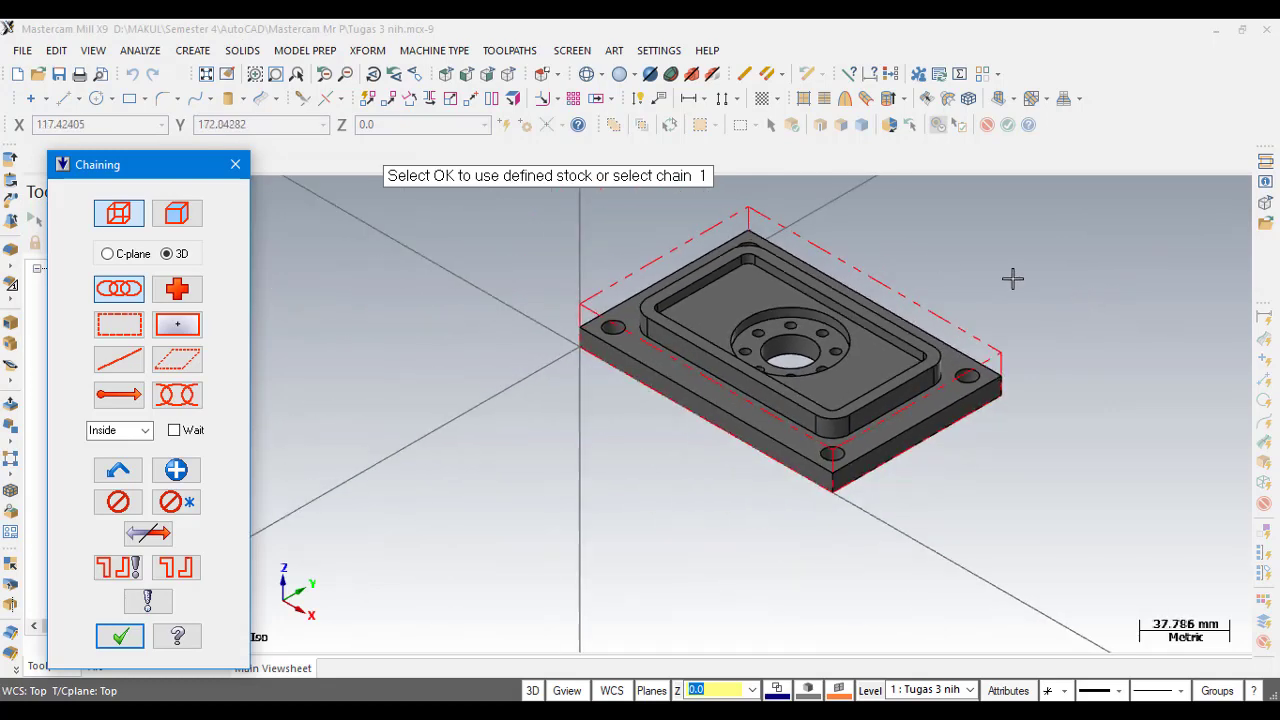
scroll(490, 298, "down", 1)
scroll(814, 186, "down", 1)
scroll(808, 206, "up", 1)
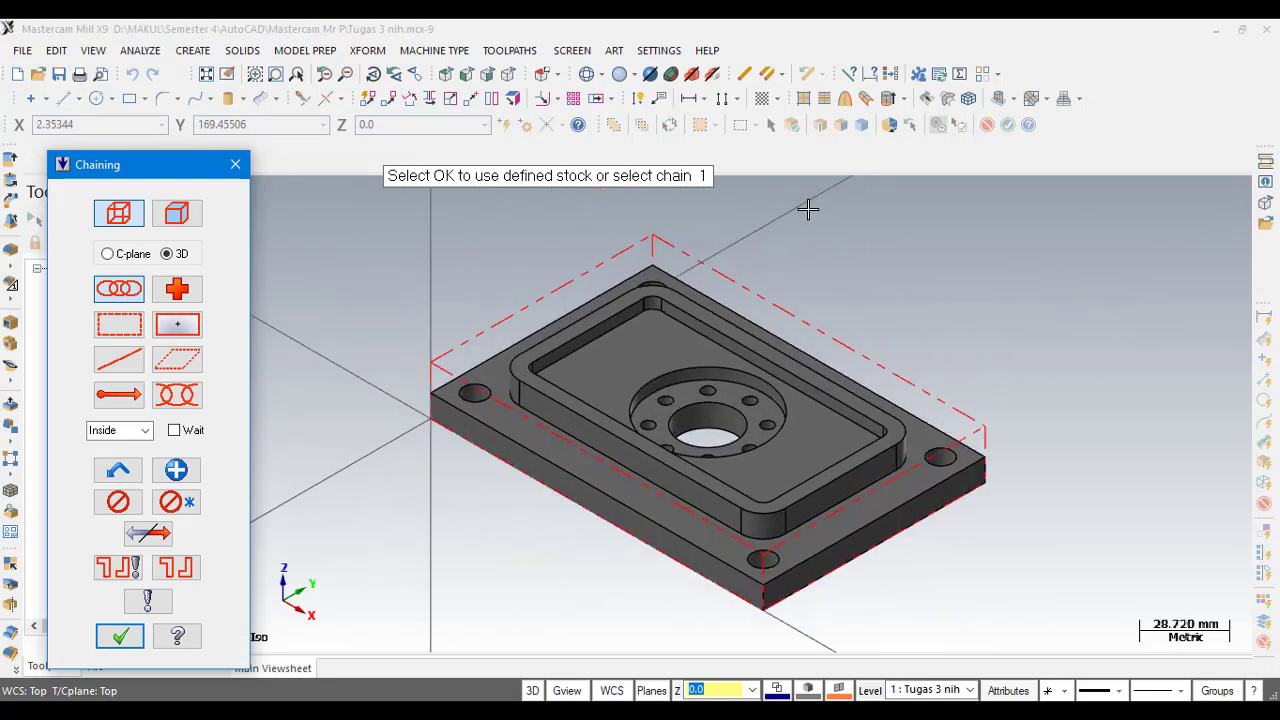
scroll(625, 340, "up", 1)
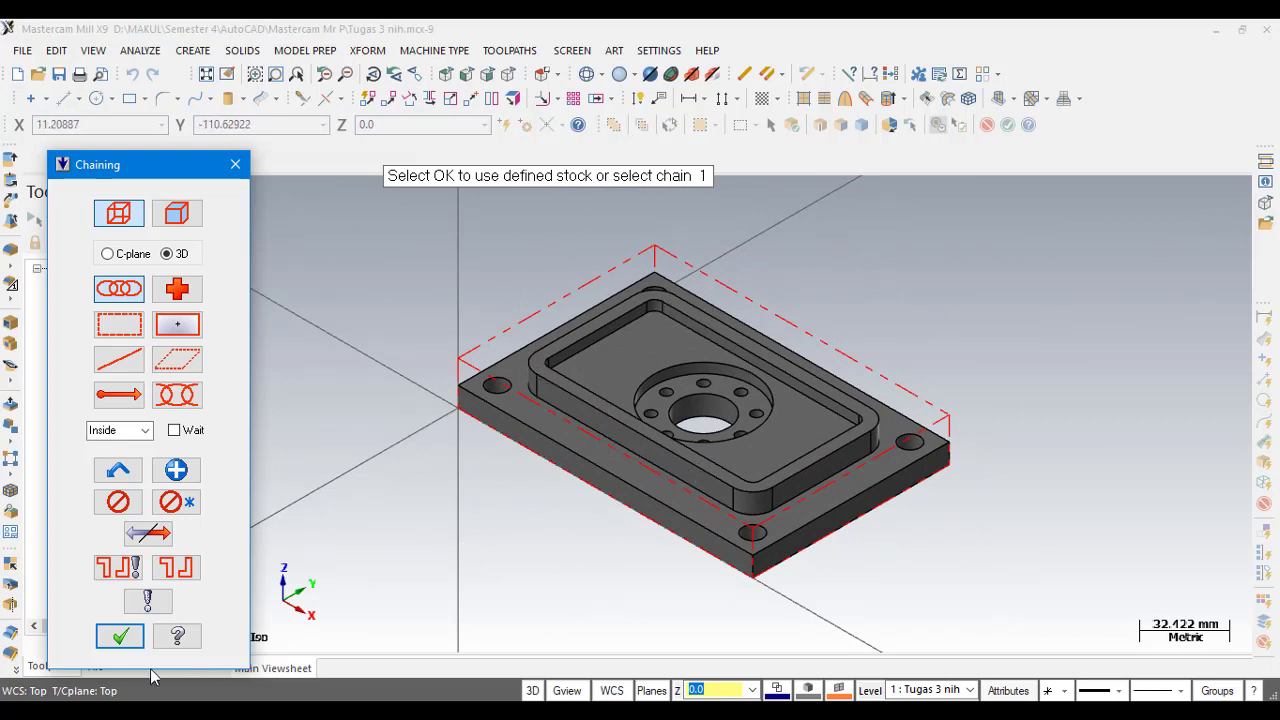
left_click(120, 636)
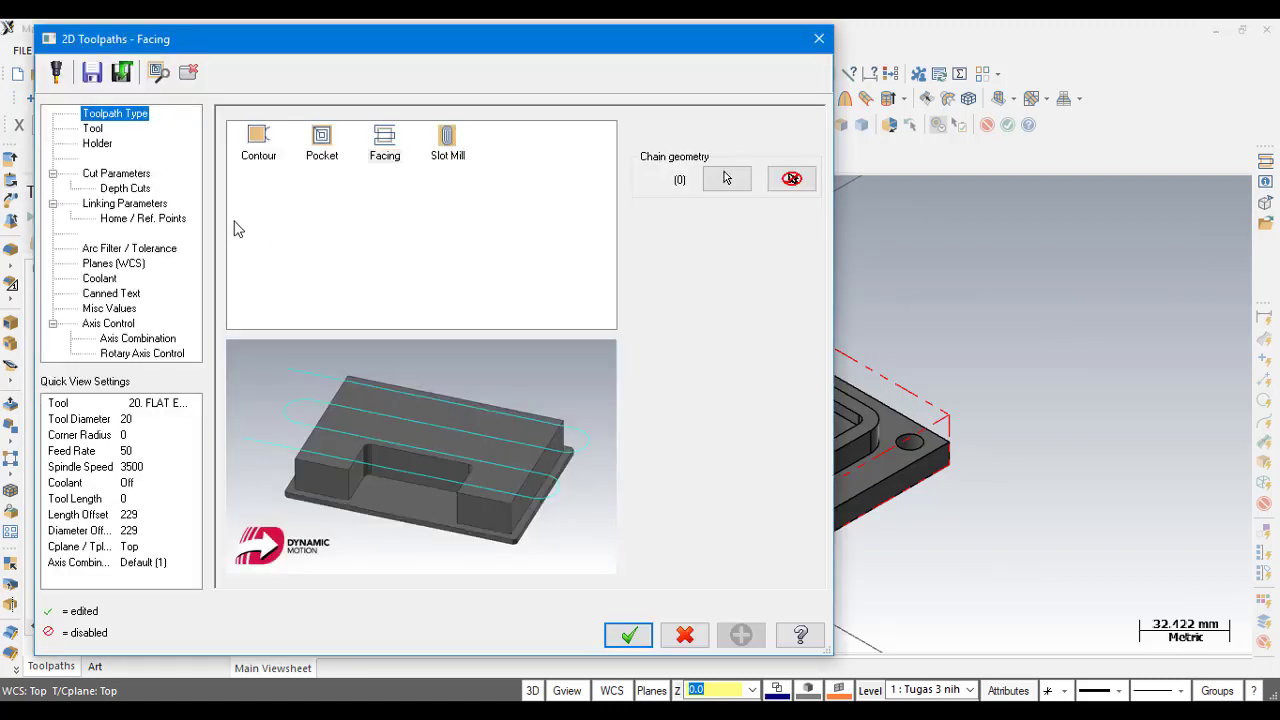
- Select tool 514, the 50 FACE MILL, from the mill tool library
left_click(90, 144)
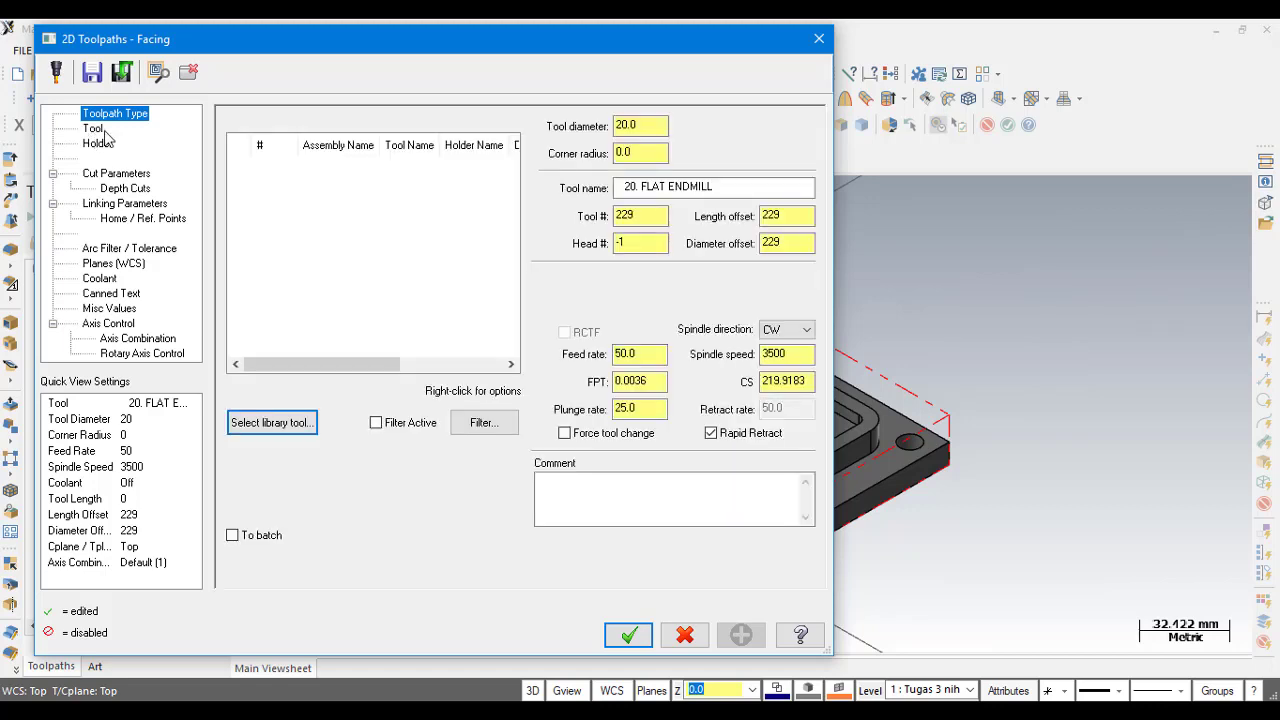
left_click(267, 424)
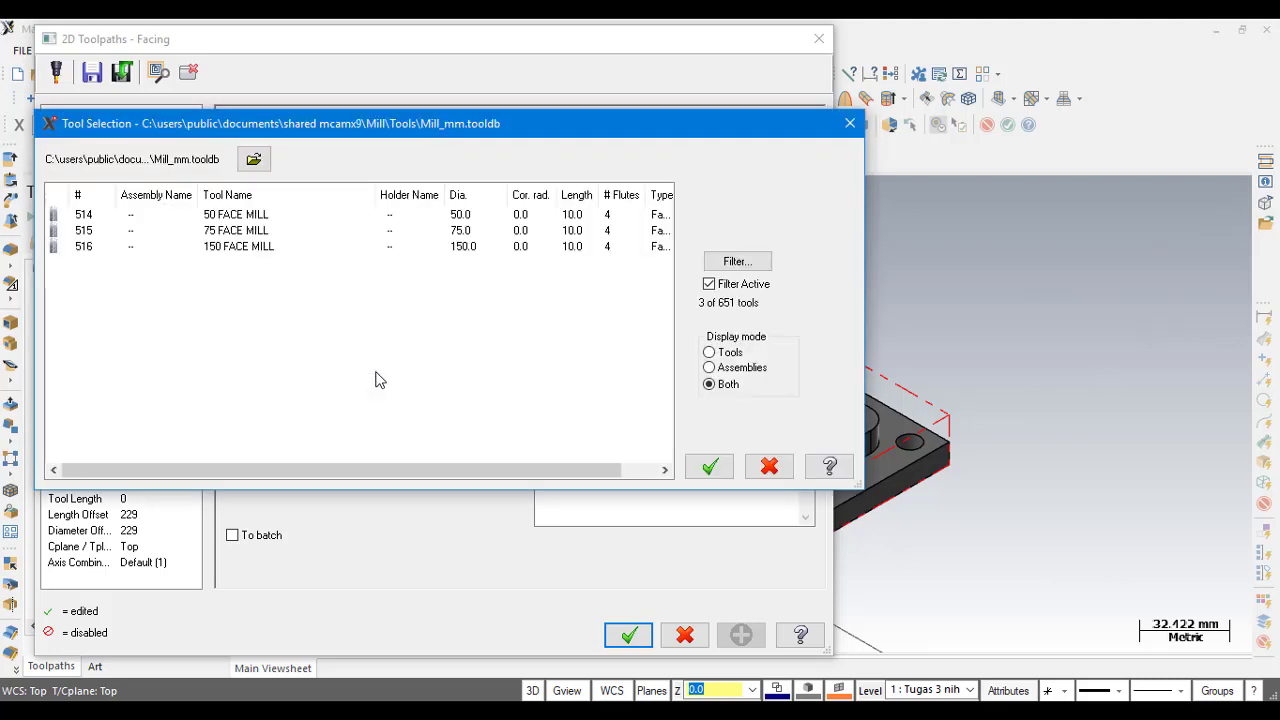
left_click(239, 218)
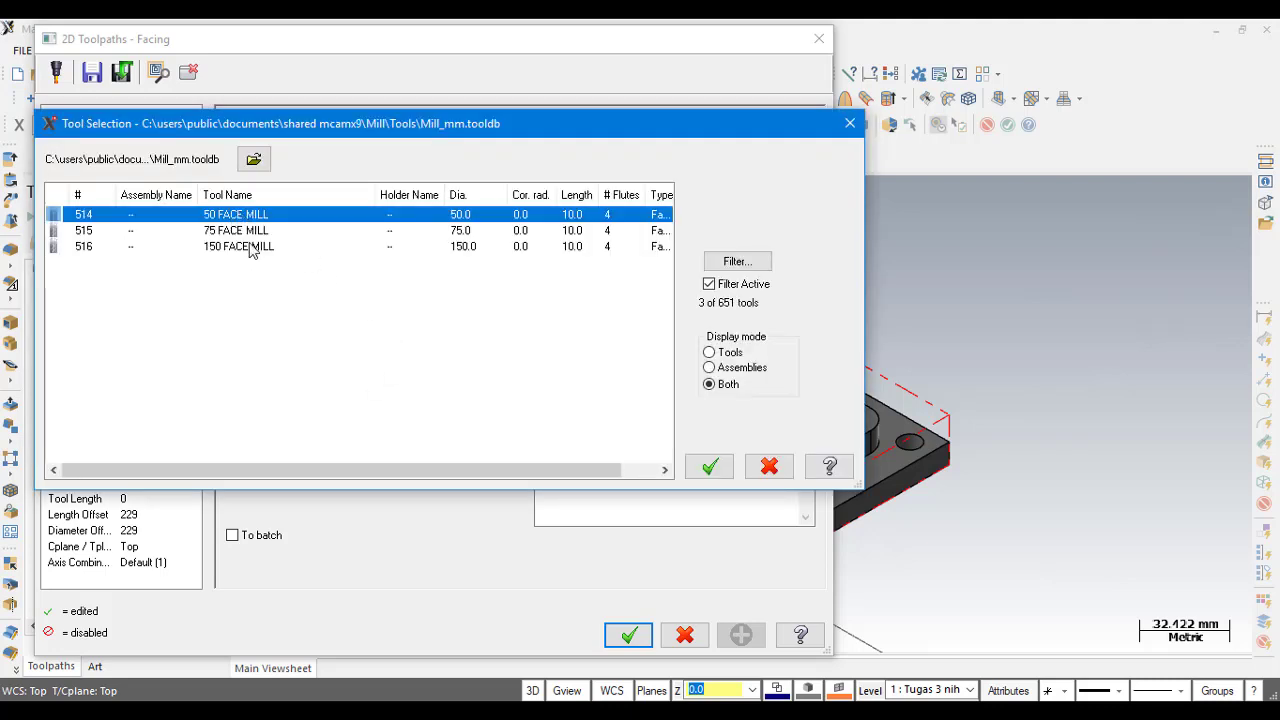
left_click(263, 247)
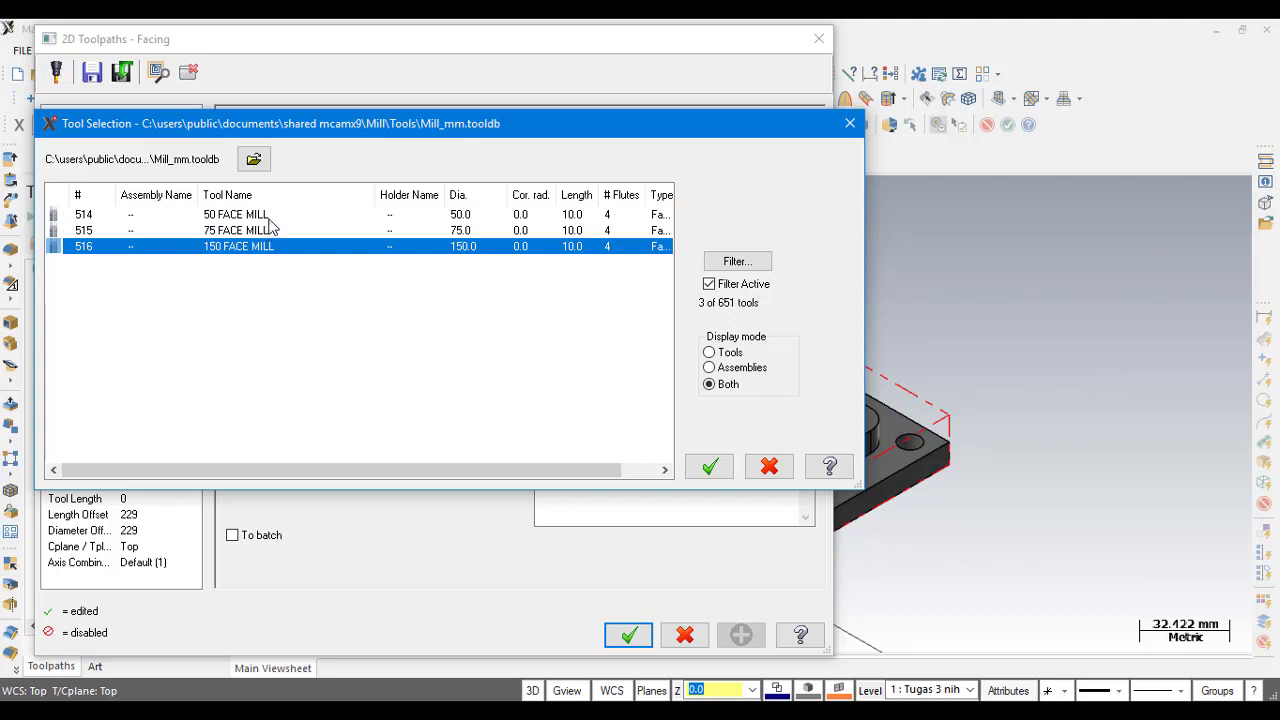
left_click(270, 218)
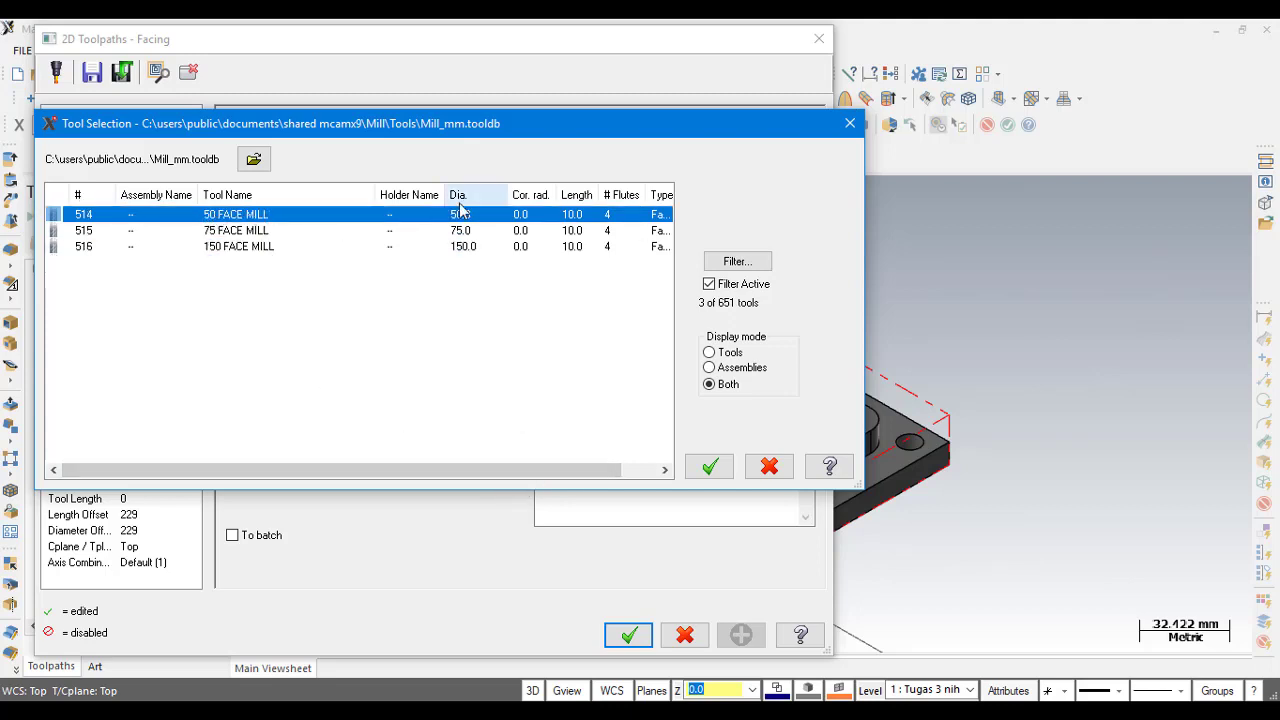
left_click(706, 466)
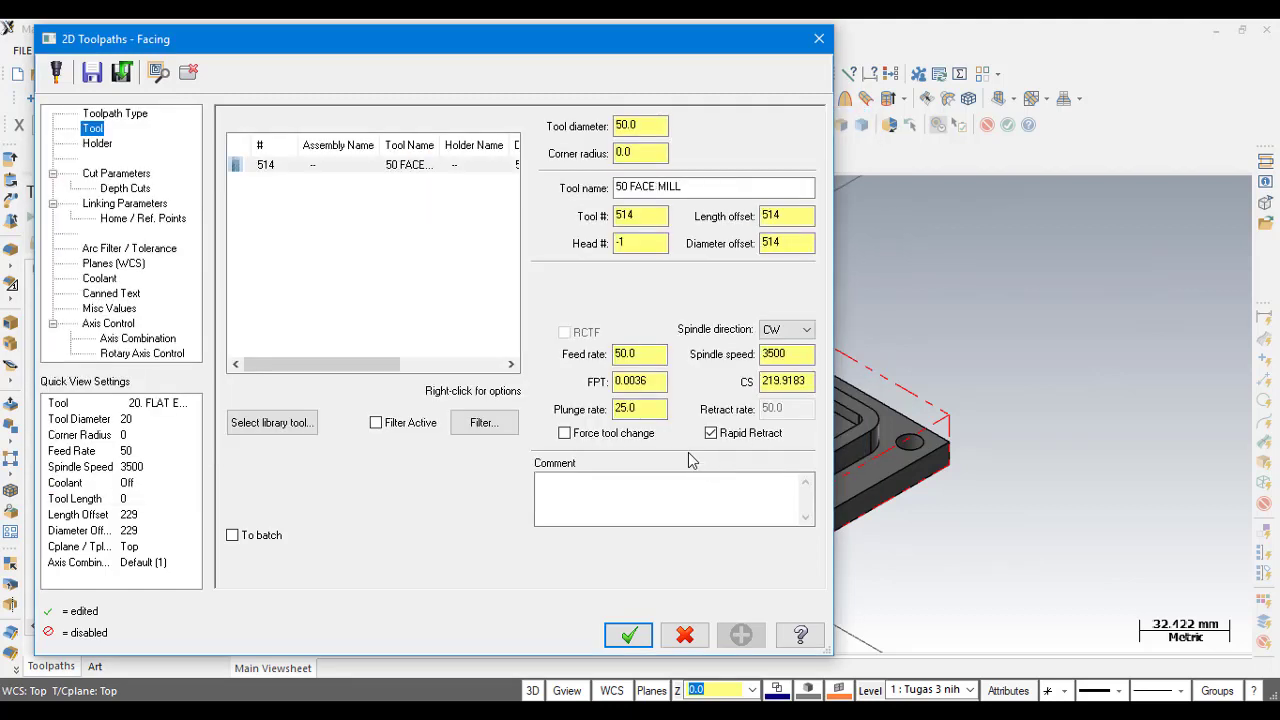
left_click(97, 146)
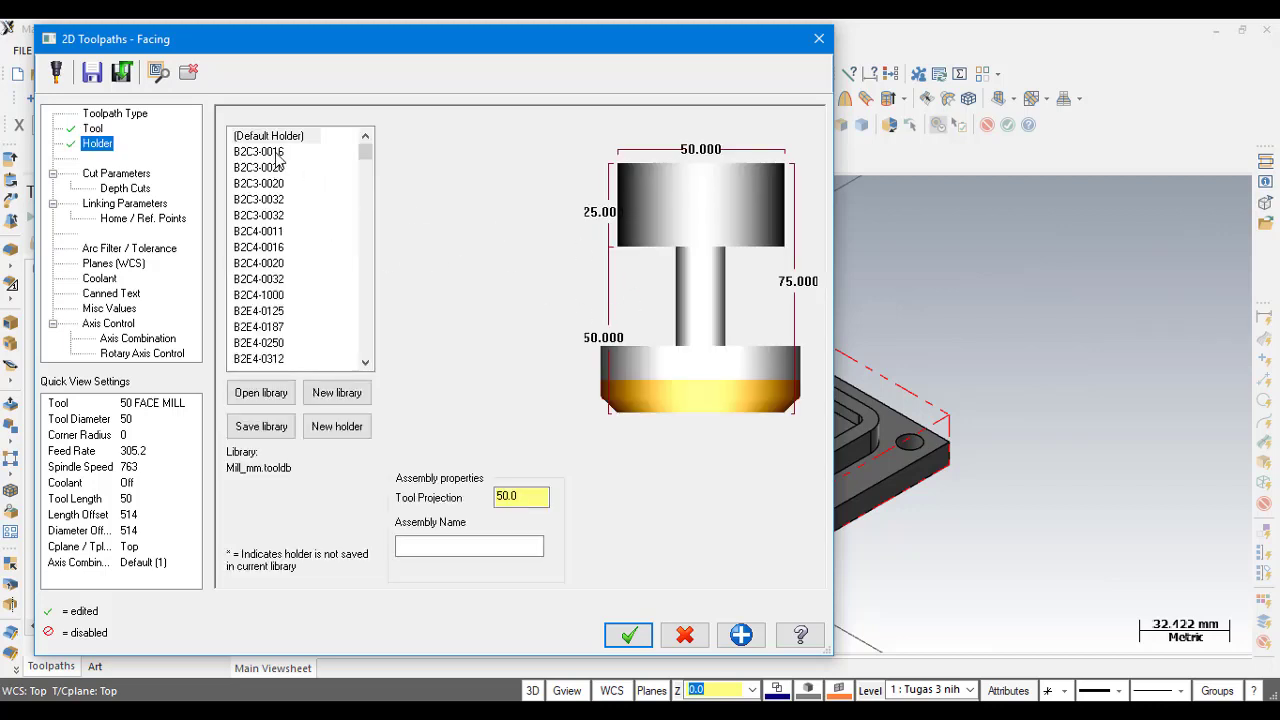
- Choose the B2C3-0016 tool holder
left_click(276, 154)
left_click(265, 167)
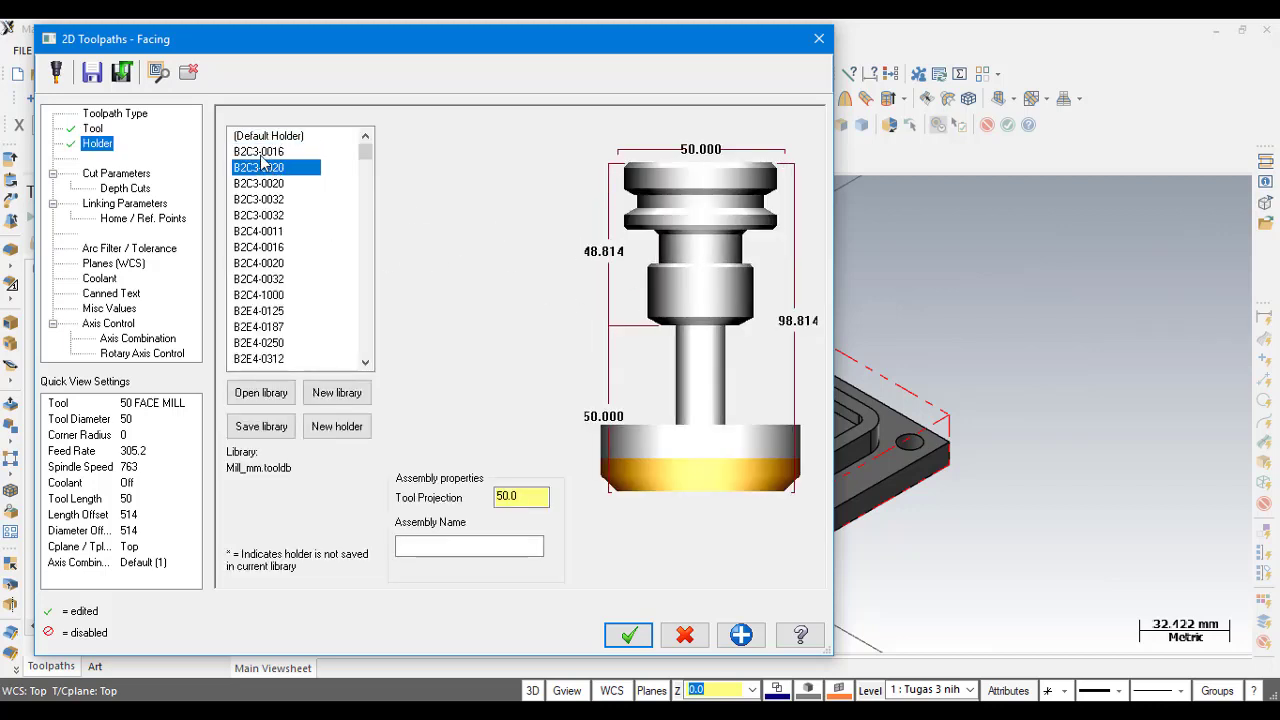
left_click(261, 155)
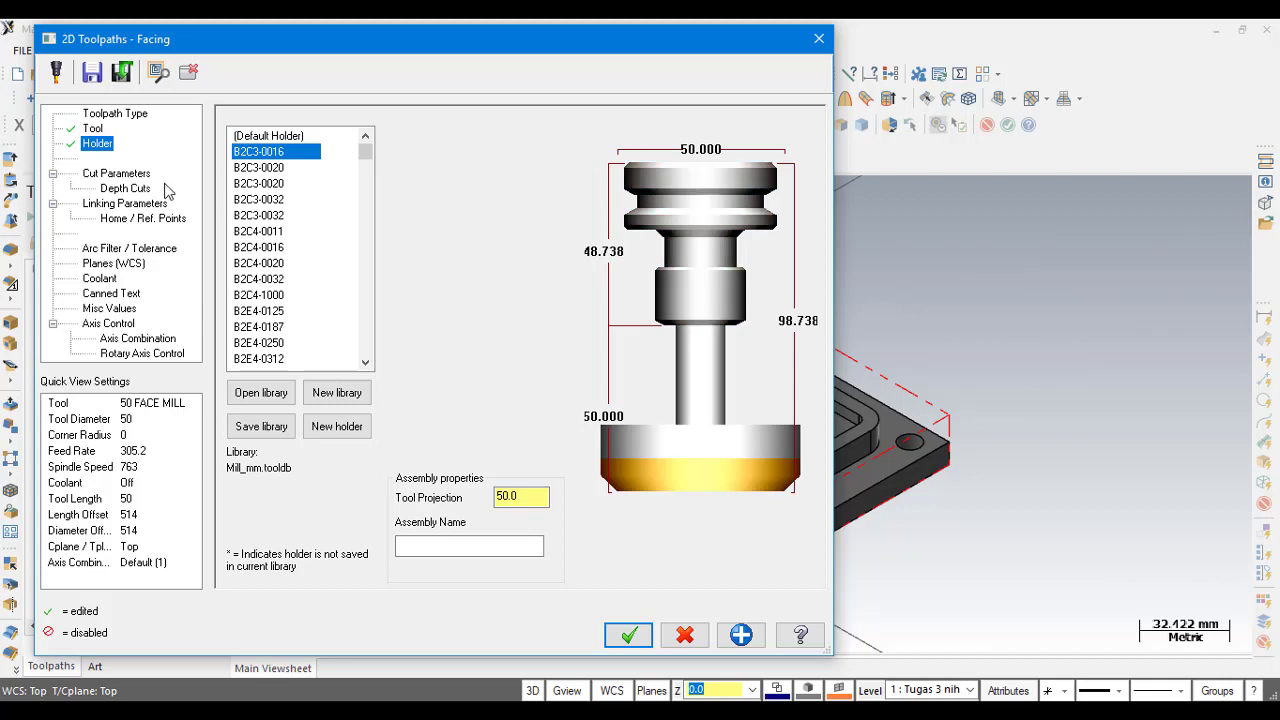
- Set the facing style to Zigzag with 0 stock to leave on floors
left_click(133, 175)
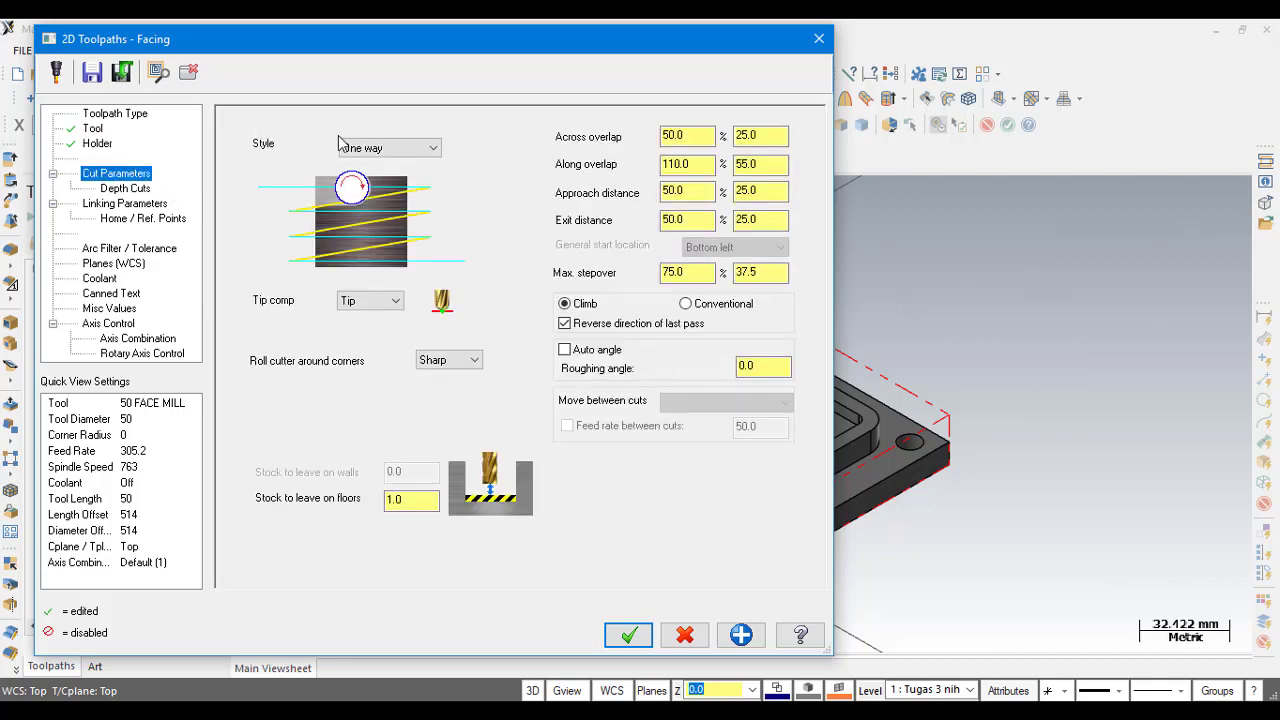
left_click(401, 148)
left_click(400, 171)
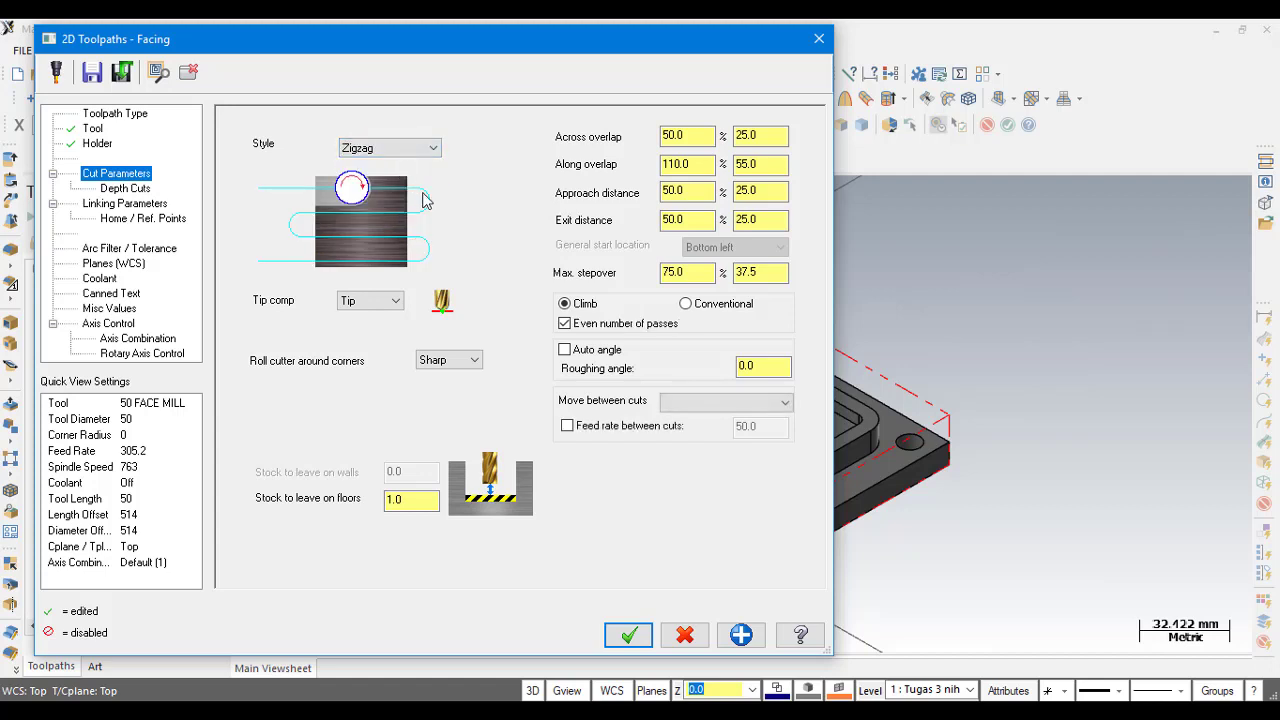
double_click(400, 504)
type("0")
left_click(121, 190)
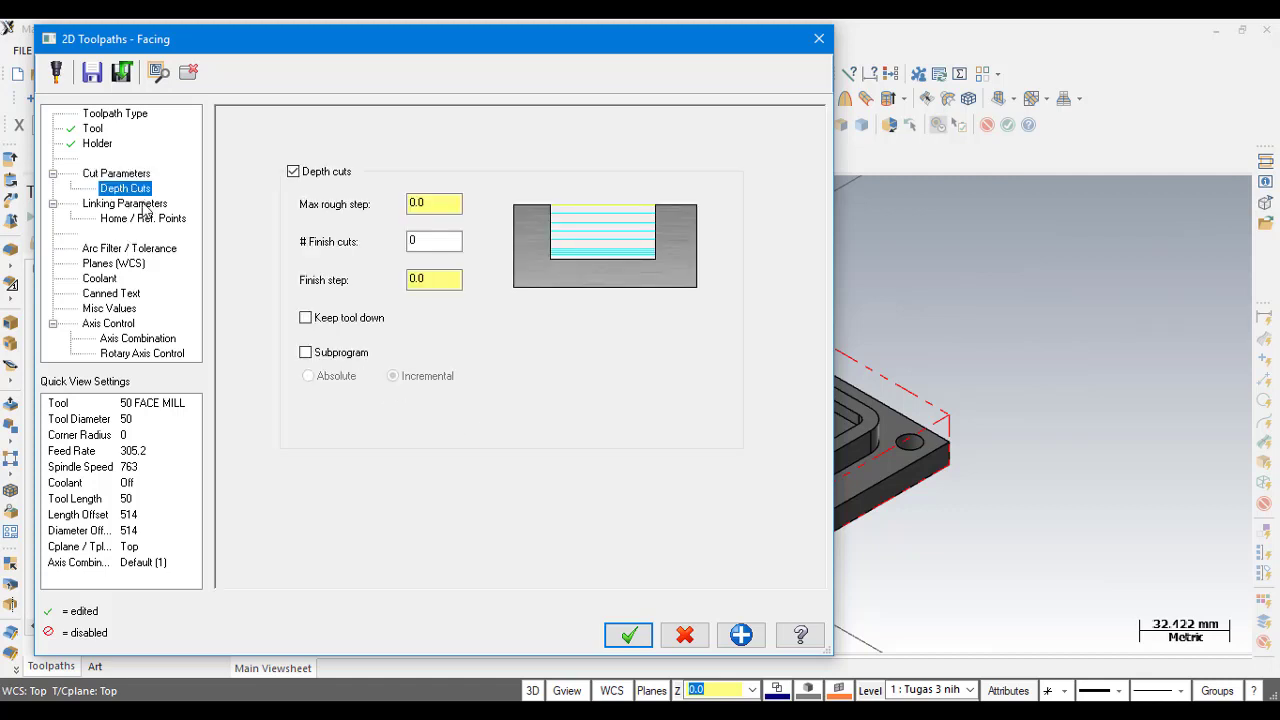
- Set the facing depth to -2.0 from the step edge point and generate the toolpath
left_click(143, 204)
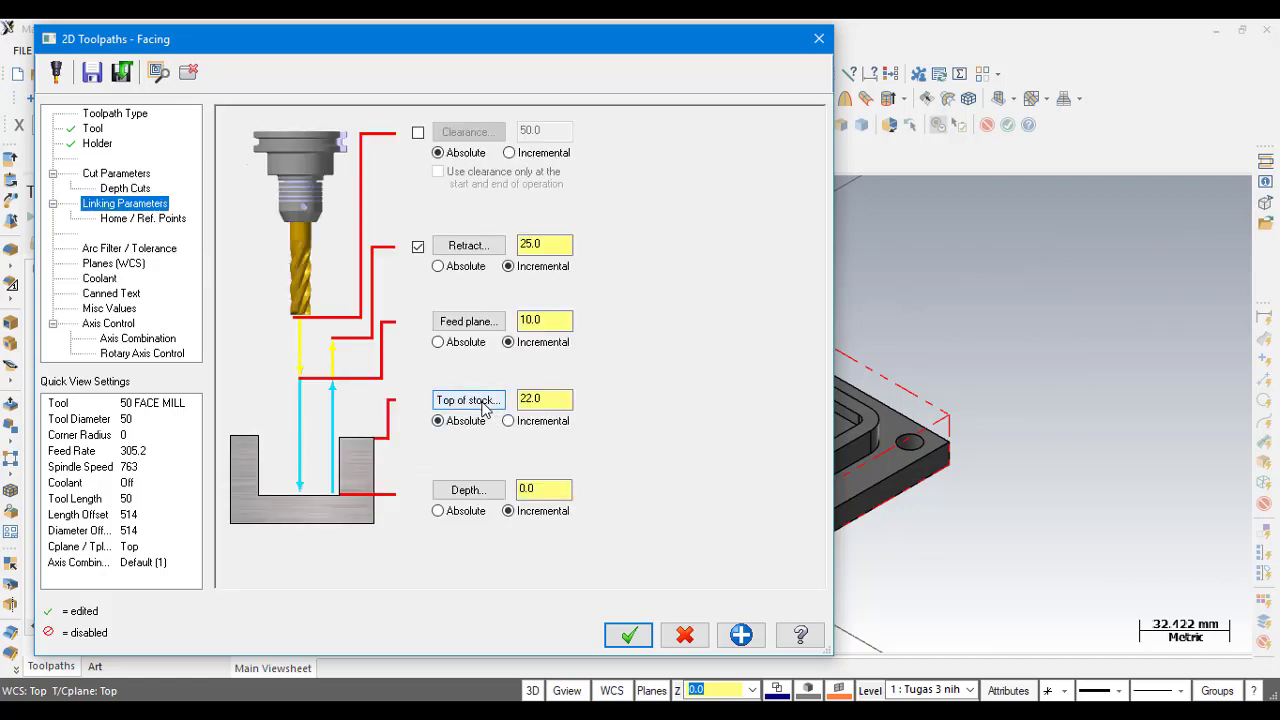
left_click(489, 494)
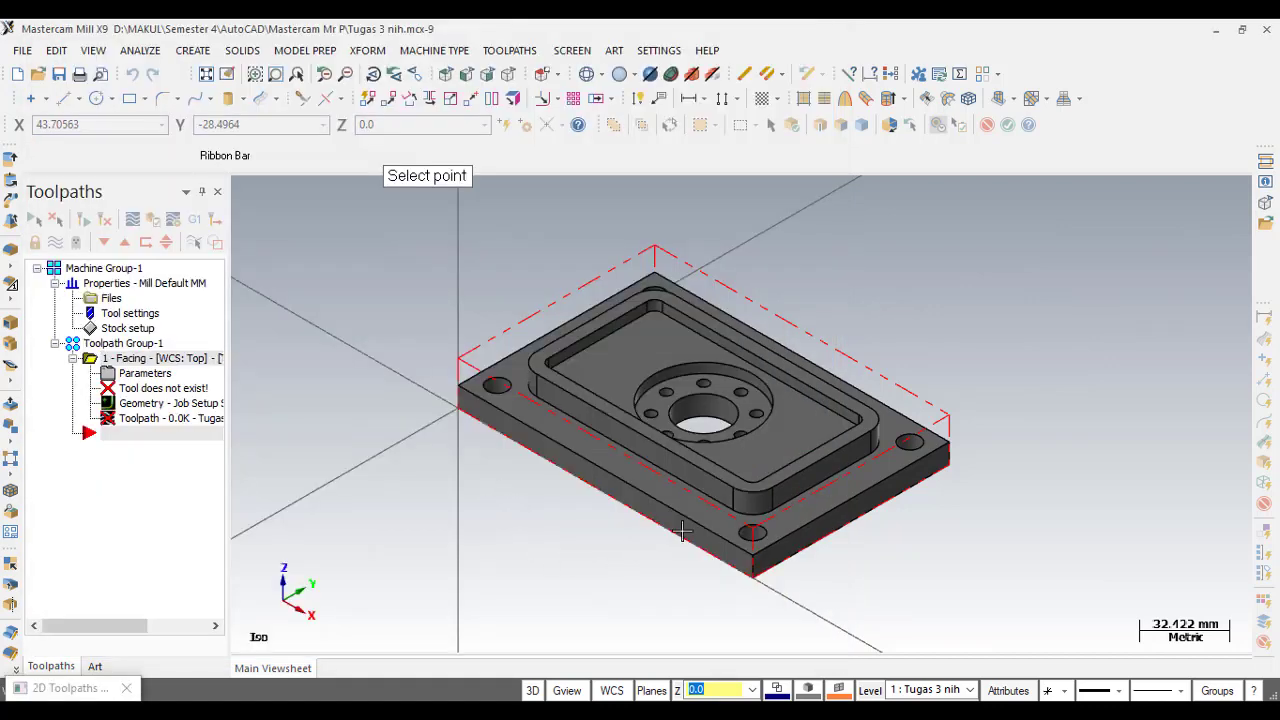
scroll(795, 491, "up", 1)
scroll(740, 505, "up", 1)
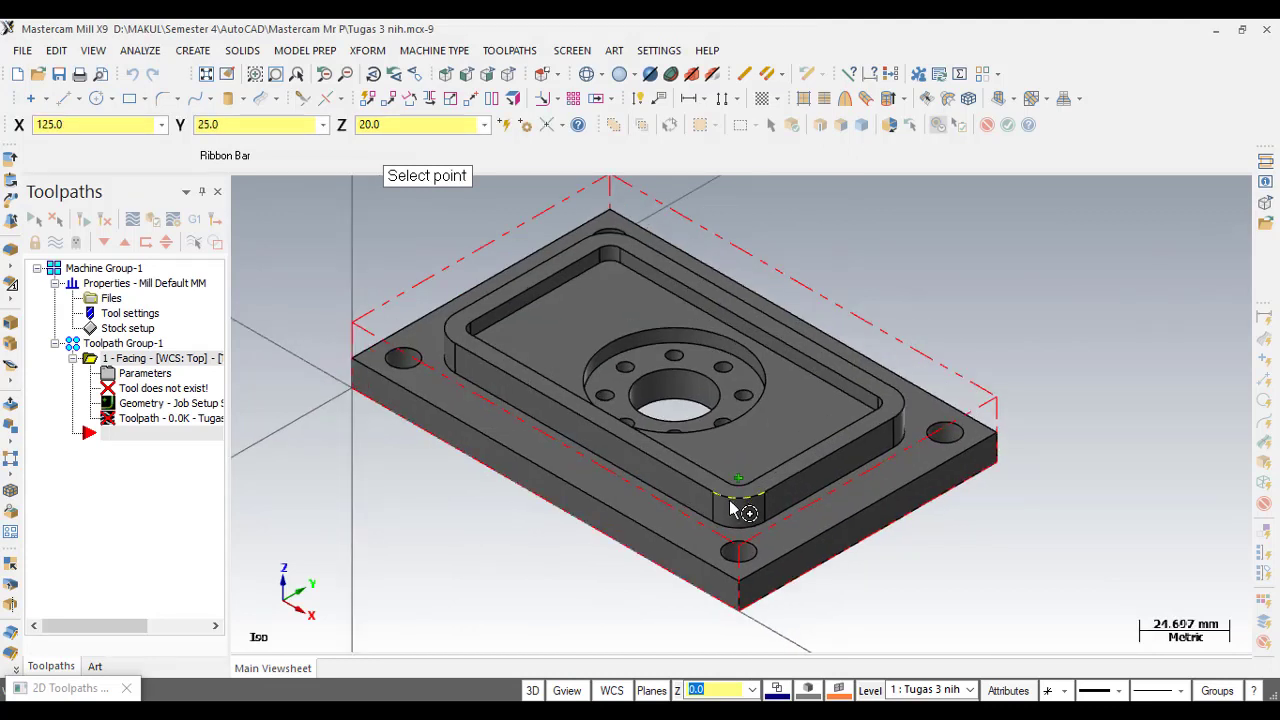
left_click(731, 505)
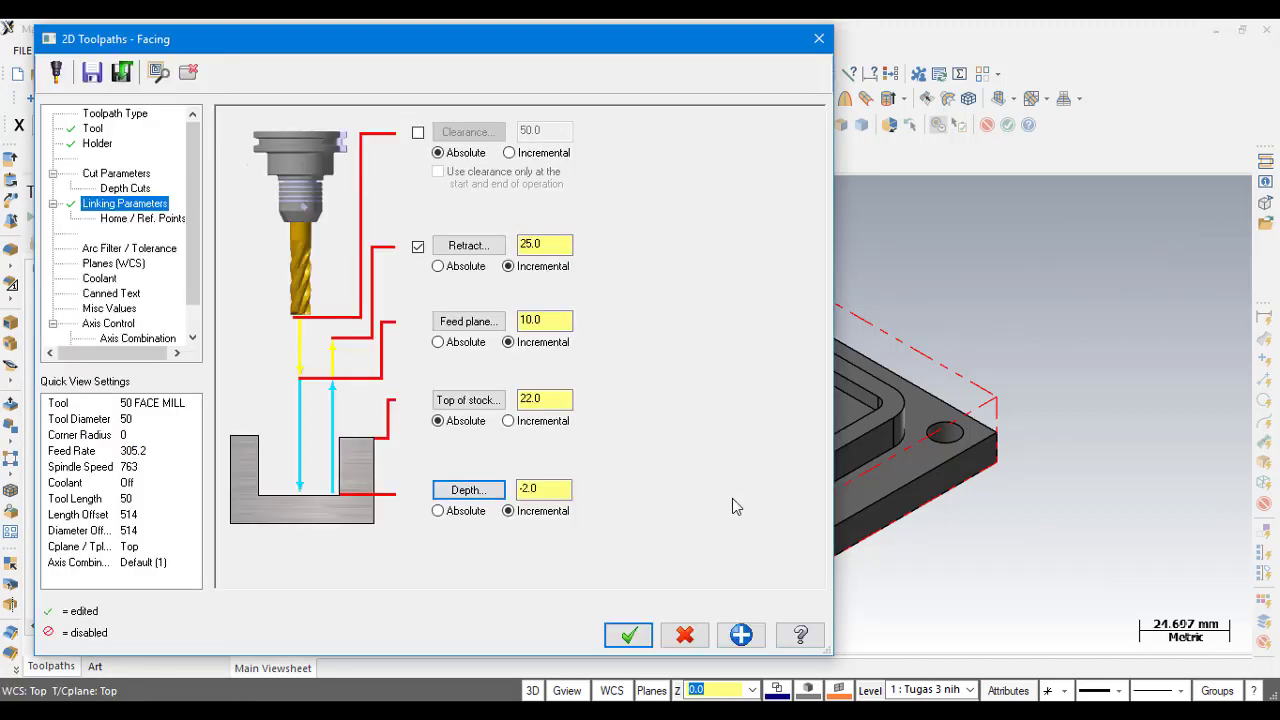
left_click(545, 489)
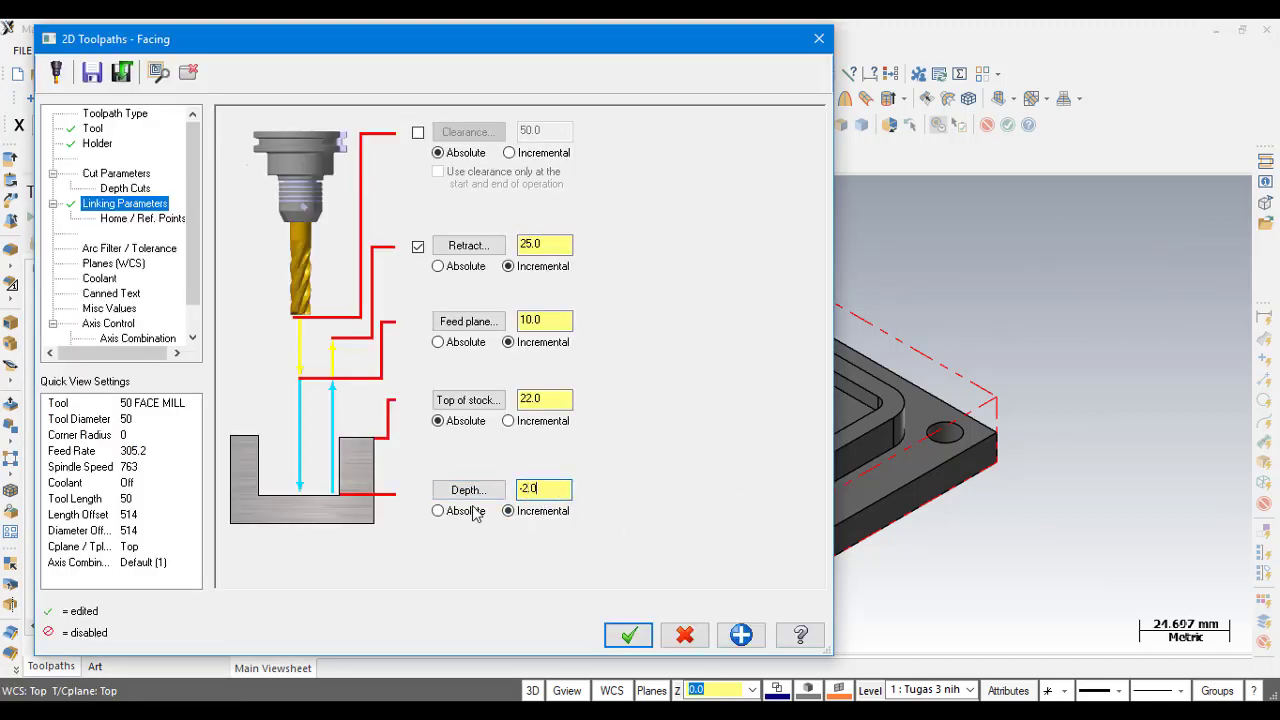
left_click(145, 219)
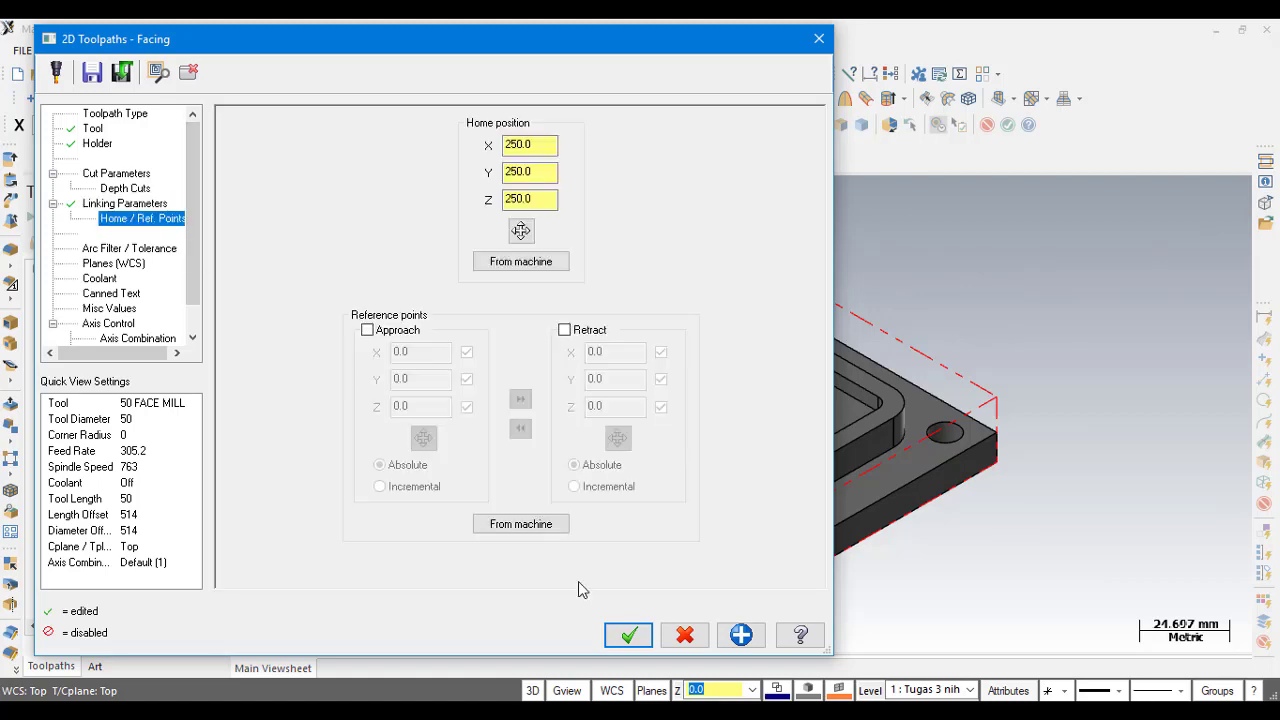
left_click(628, 635)
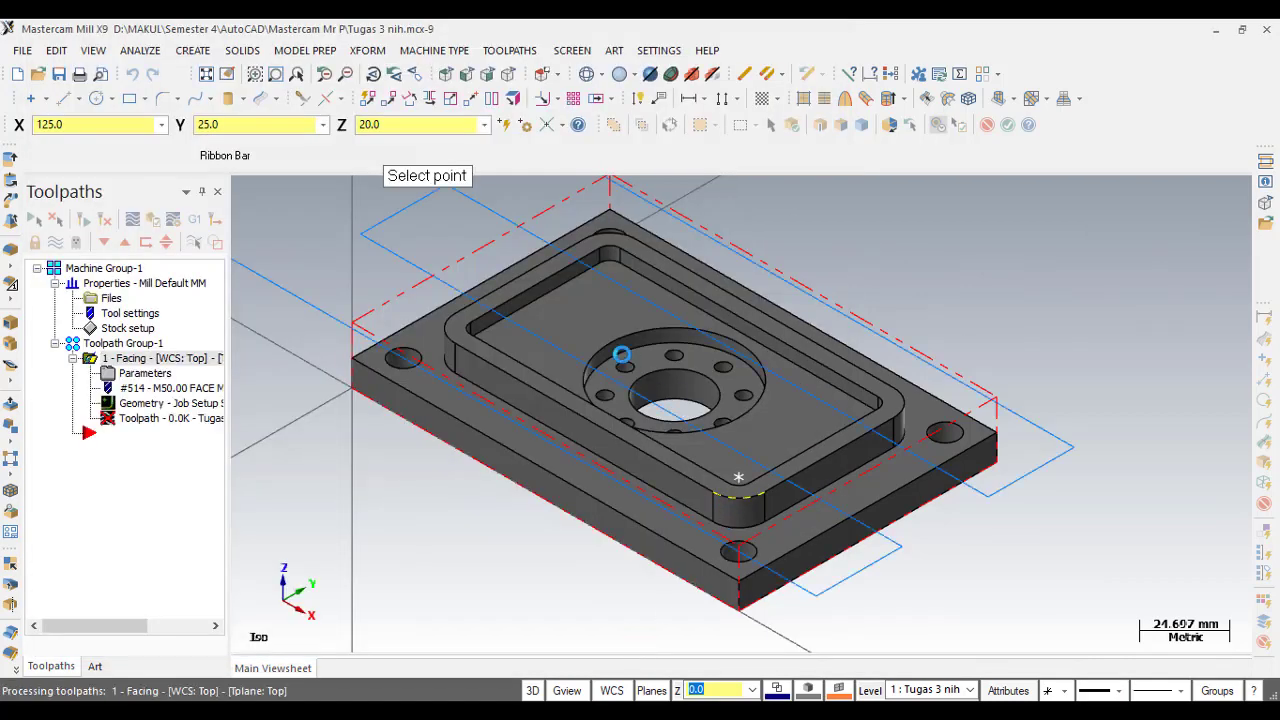
scroll(670, 420, "down", 2)
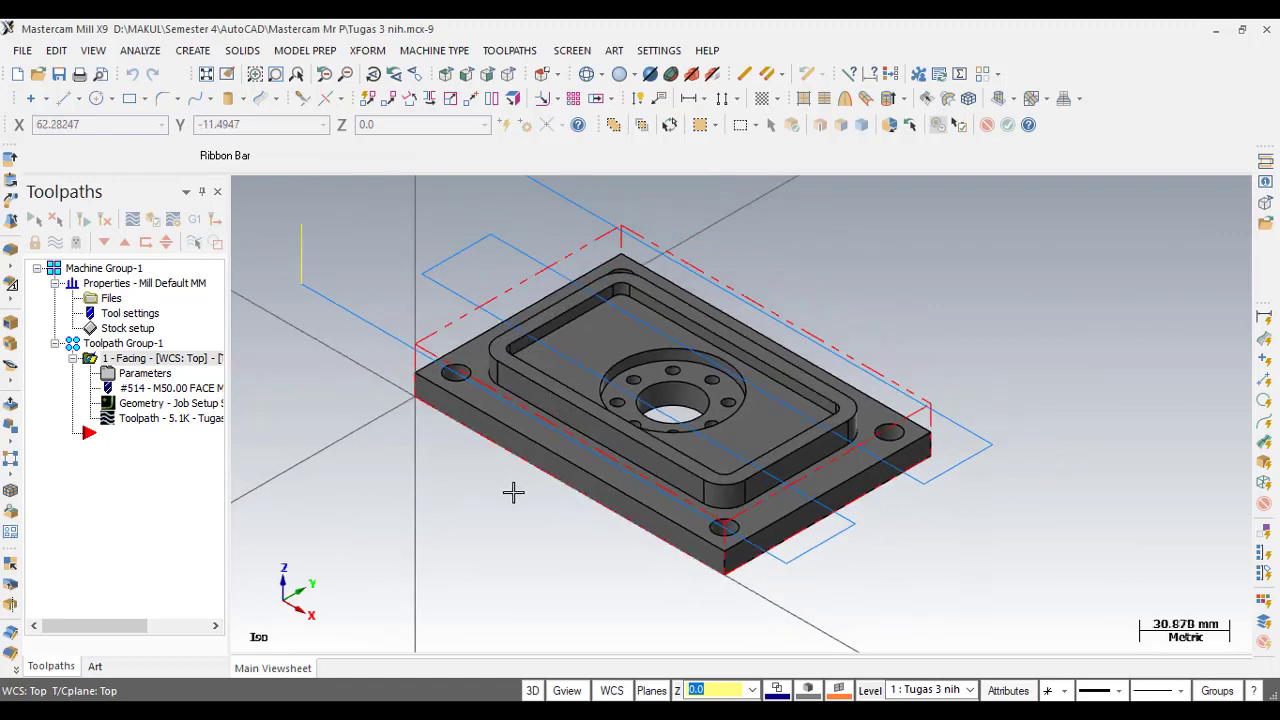
scroll(550, 265, "down", 1)
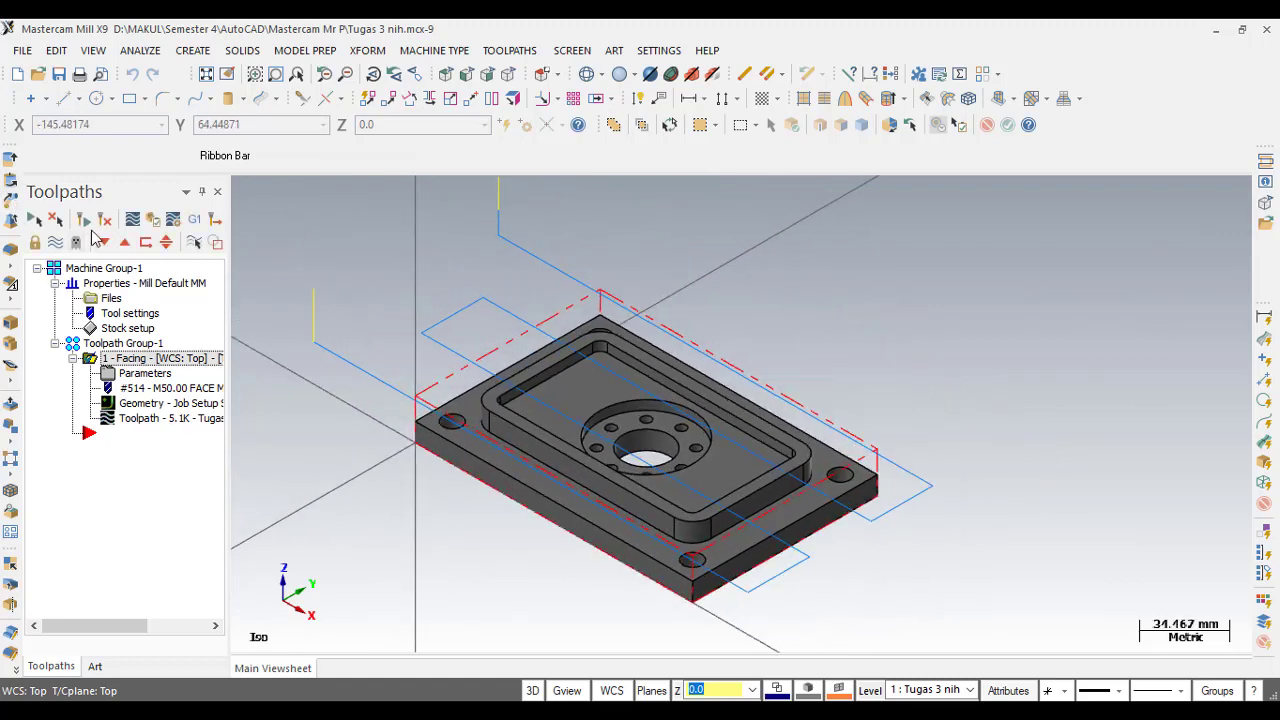
left_click(132, 219)
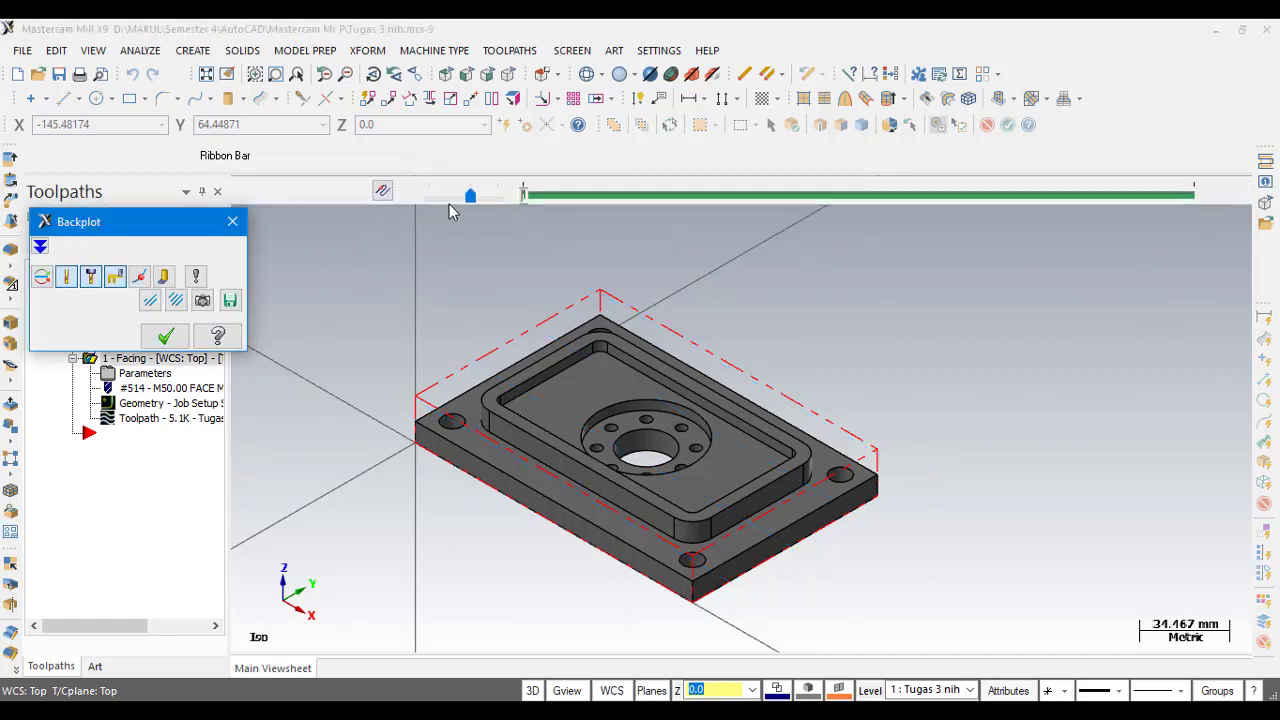
left_click_drag(471, 197, 454, 197)
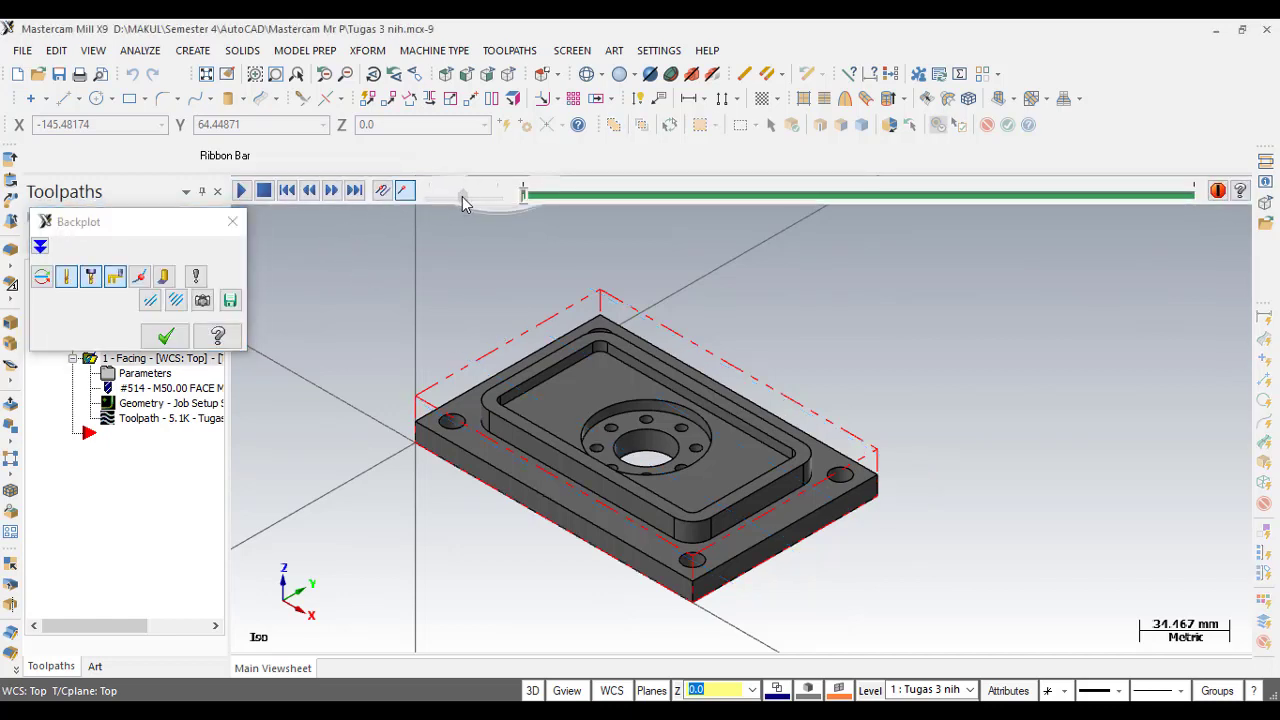
left_click(241, 192)
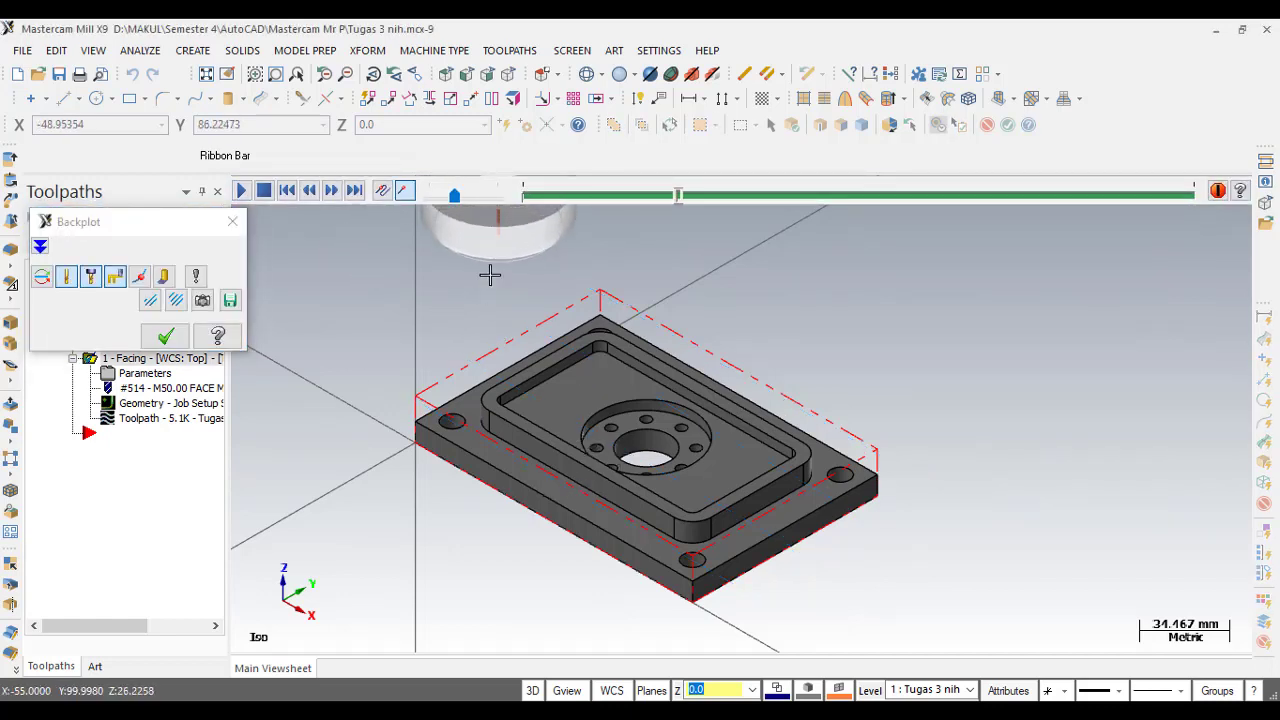
left_click_drag(454, 197, 494, 201)
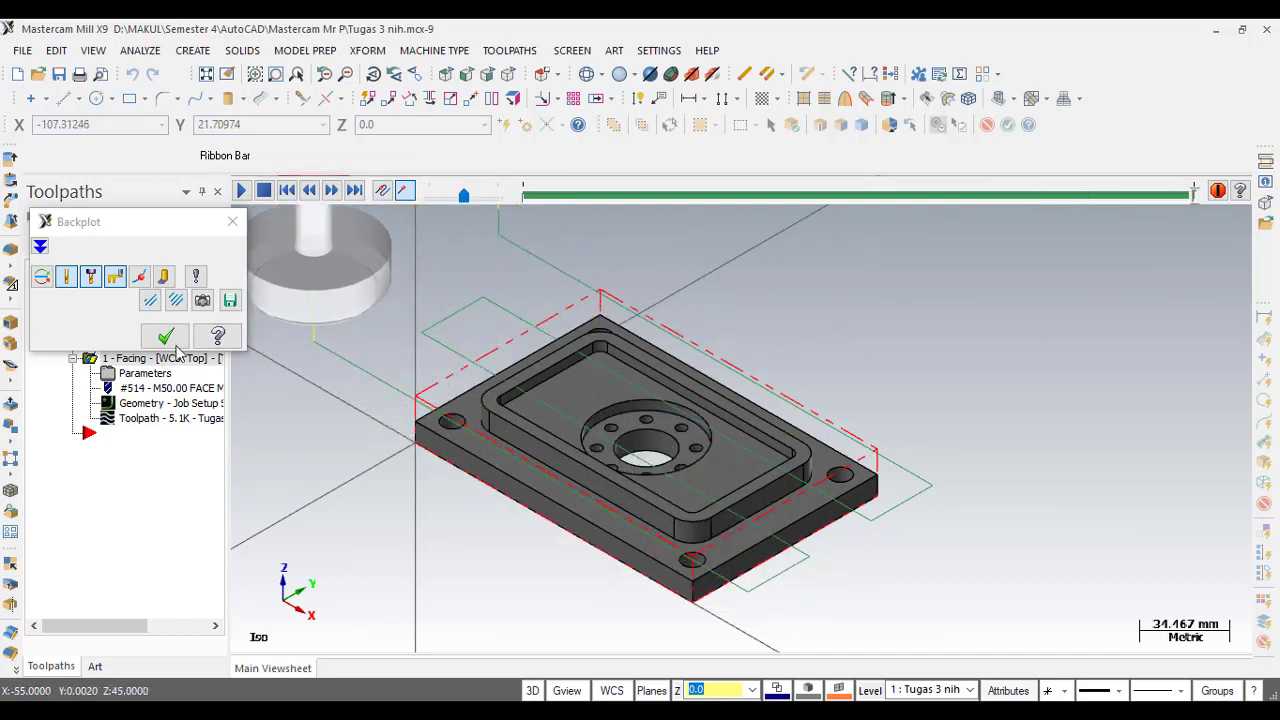
left_click(168, 337)
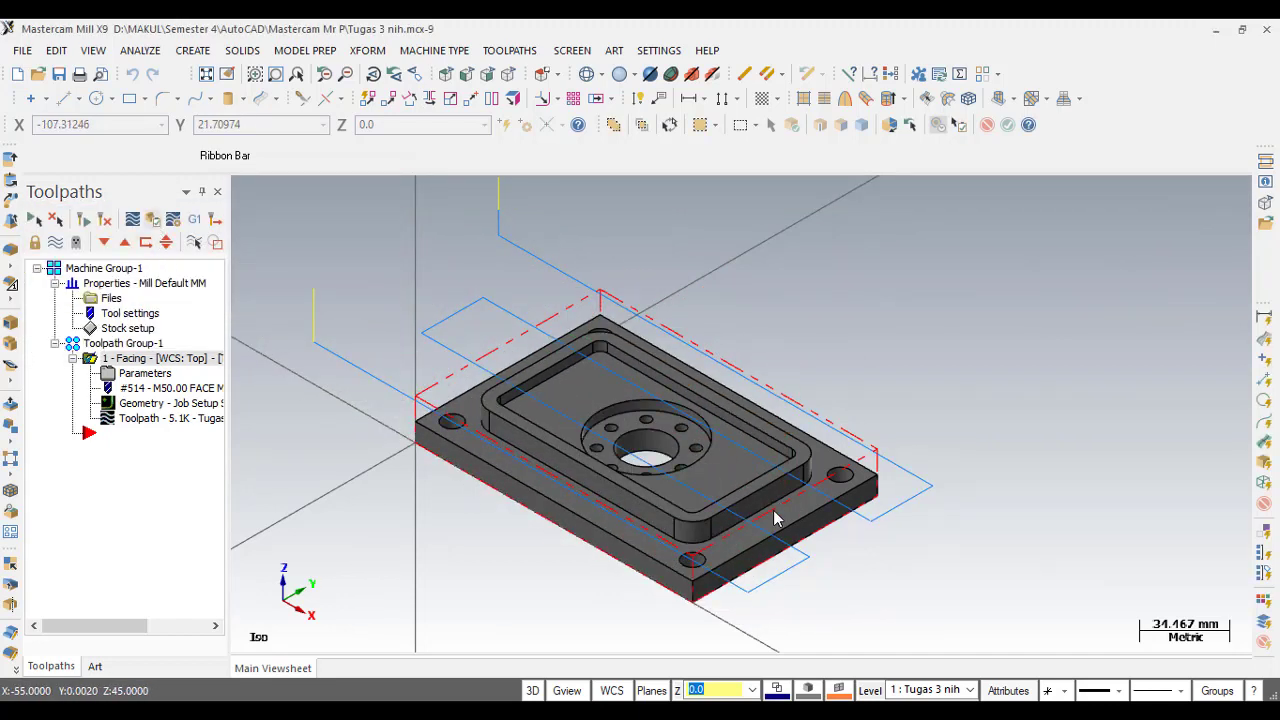
left_click(153, 221)
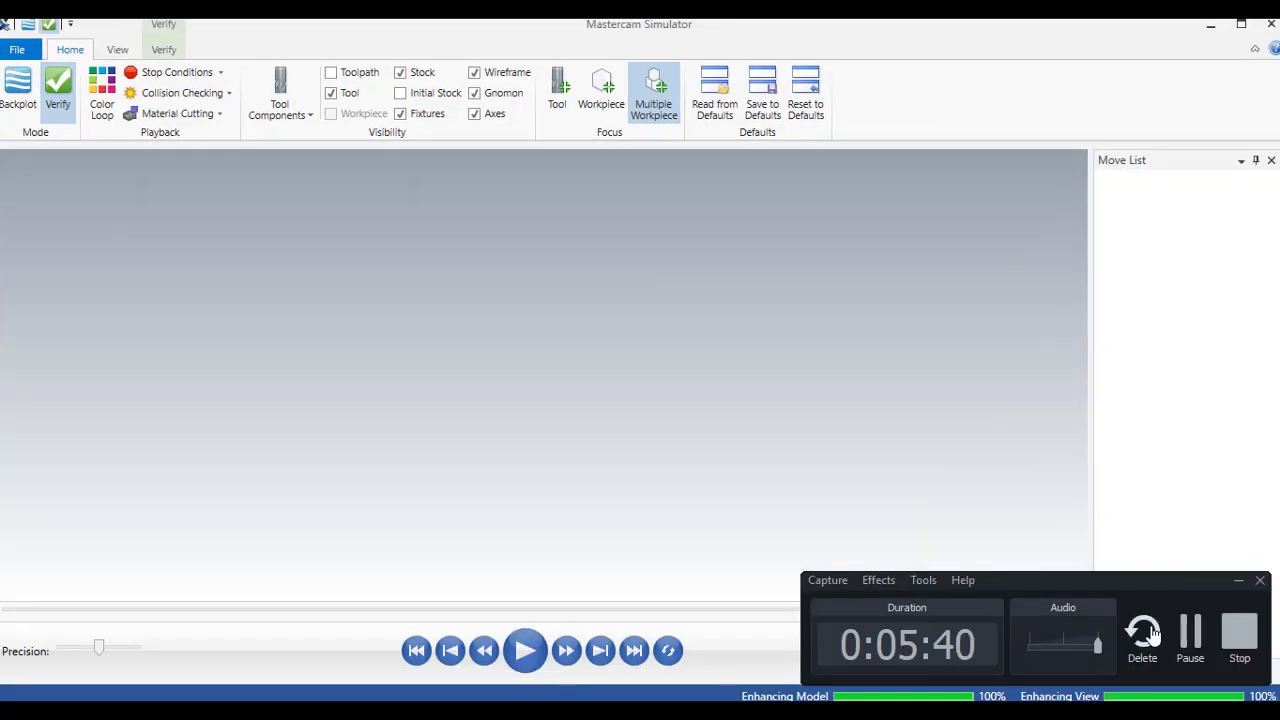
left_click(1236, 581)
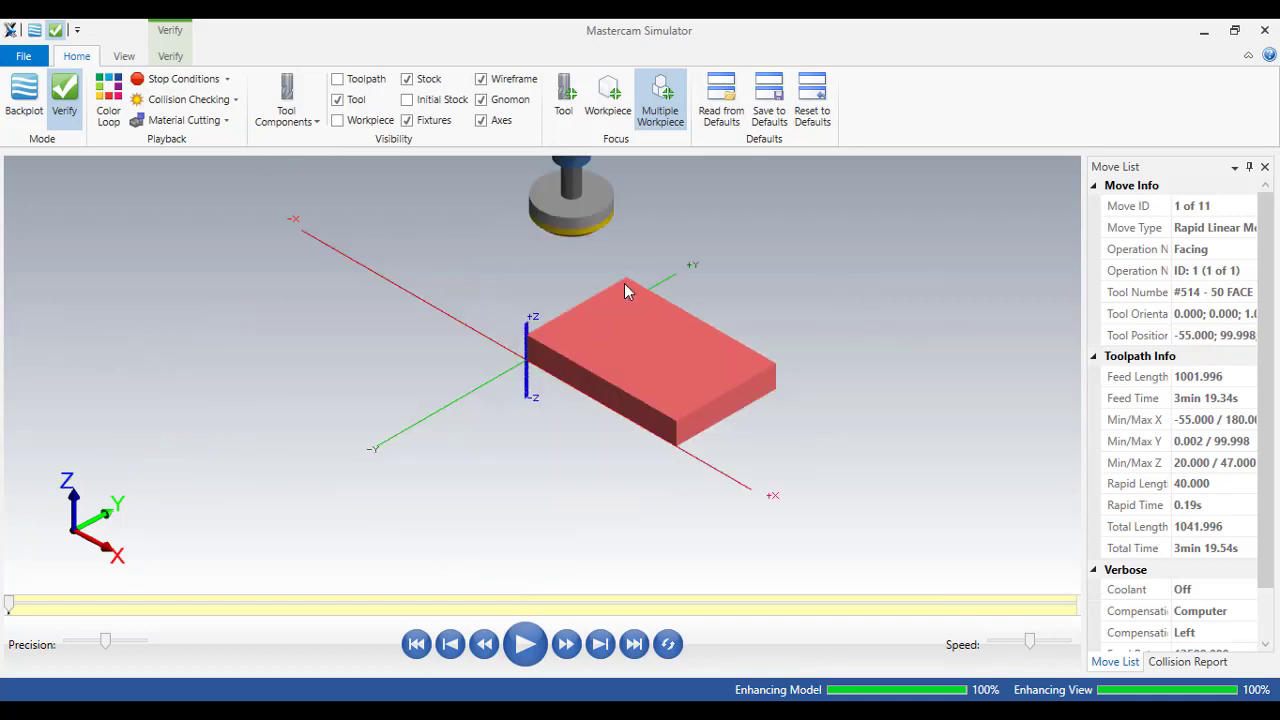
scroll(617, 297, "up", 3)
scroll(661, 275, "up", 2)
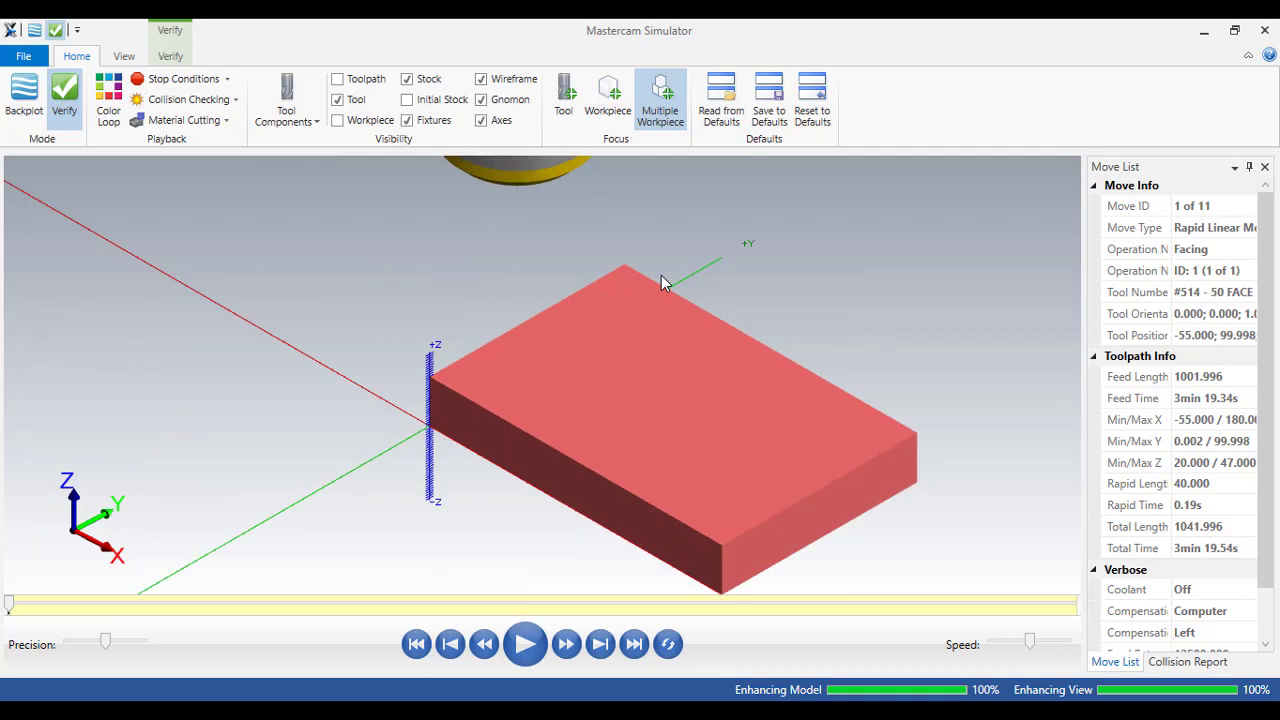
left_click(524, 644)
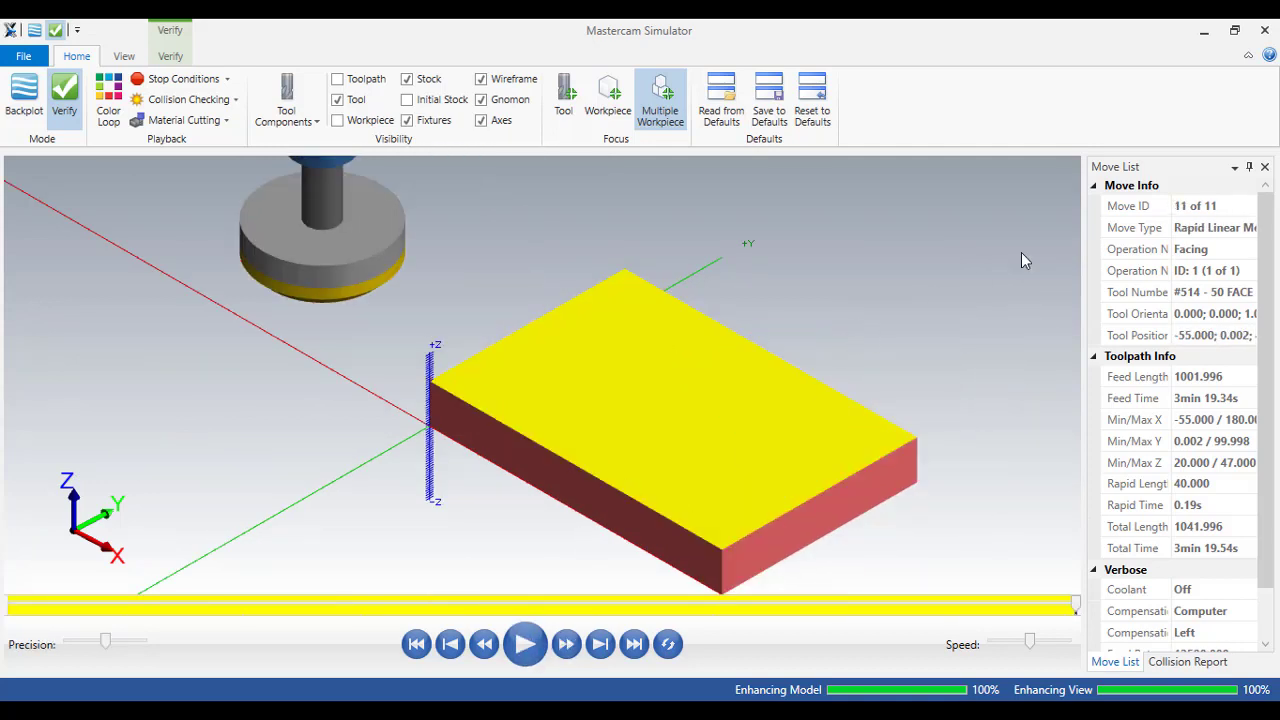
left_click(1264, 28)
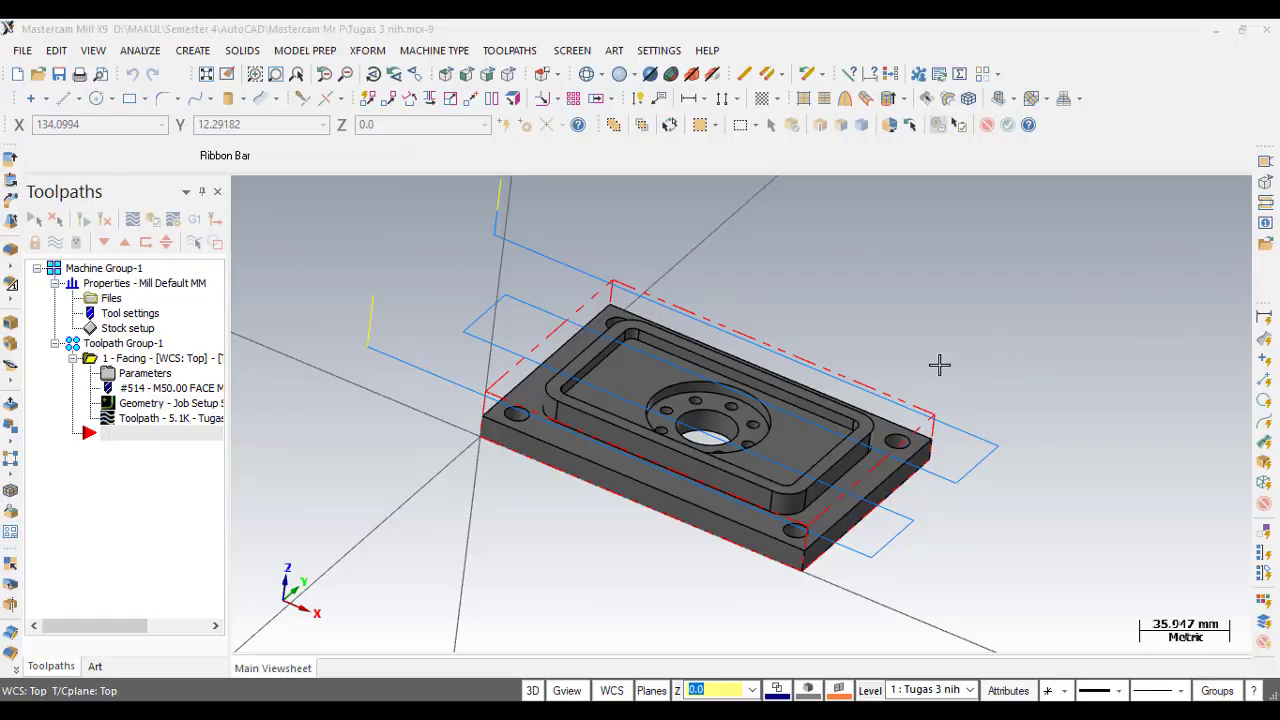
- Start a Contour toolpath chained in 3D to the raised rim's edge loop
left_click(510, 52)
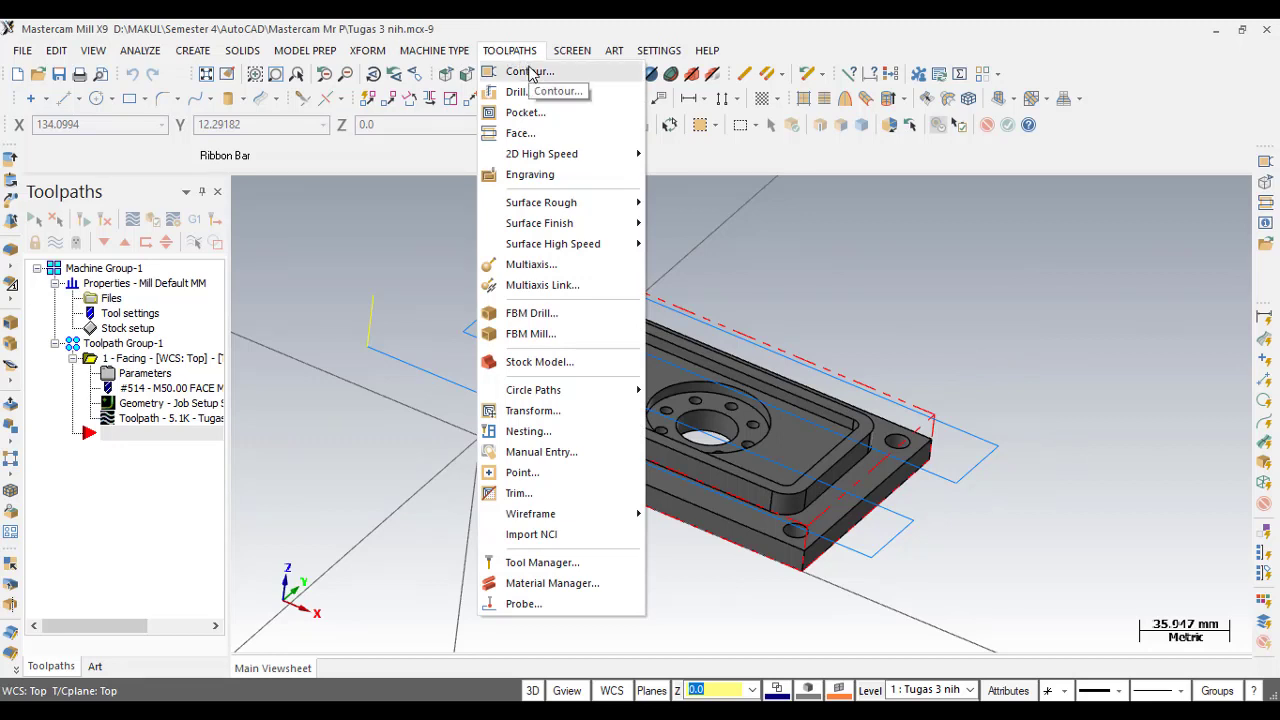
left_click(531, 72)
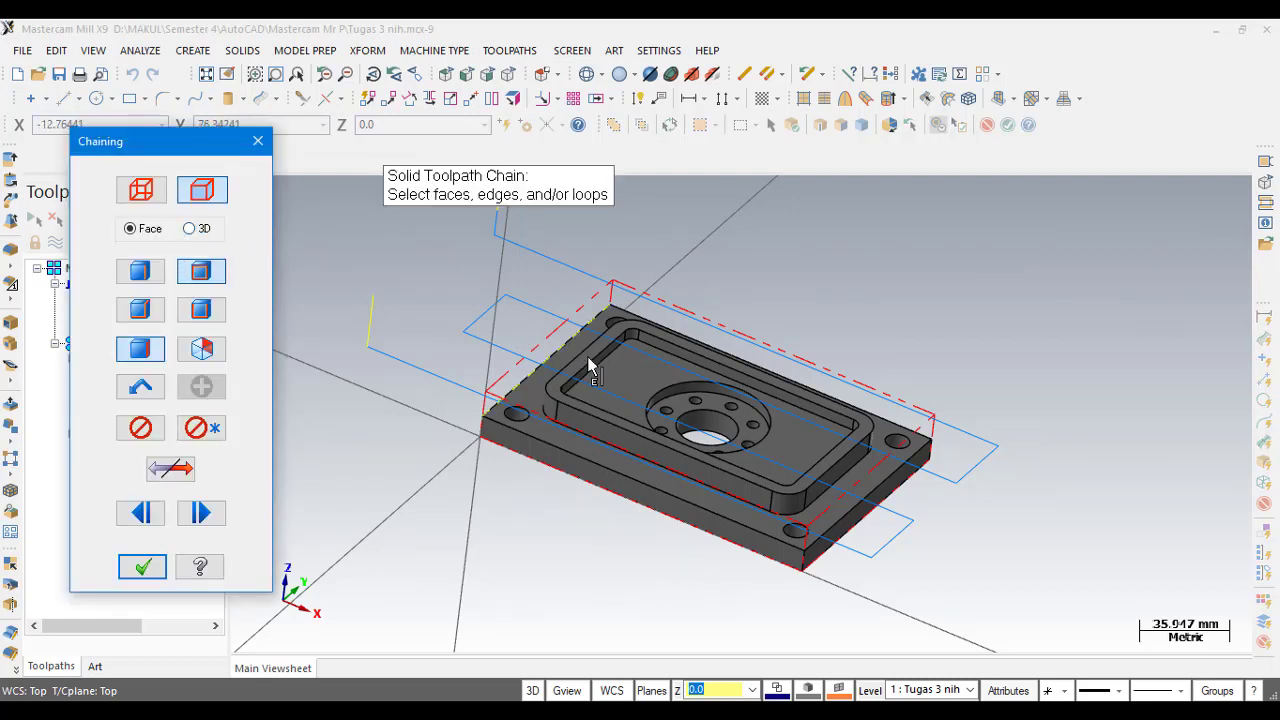
left_click(191, 230)
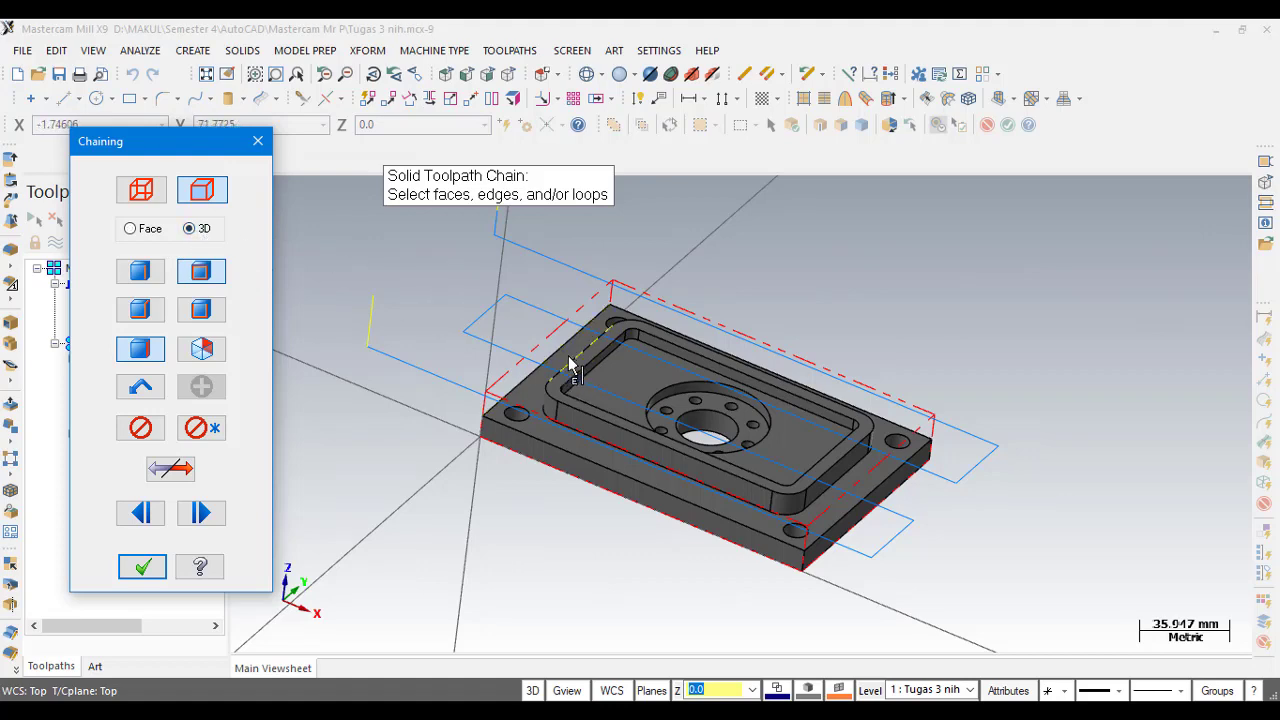
left_click(572, 366)
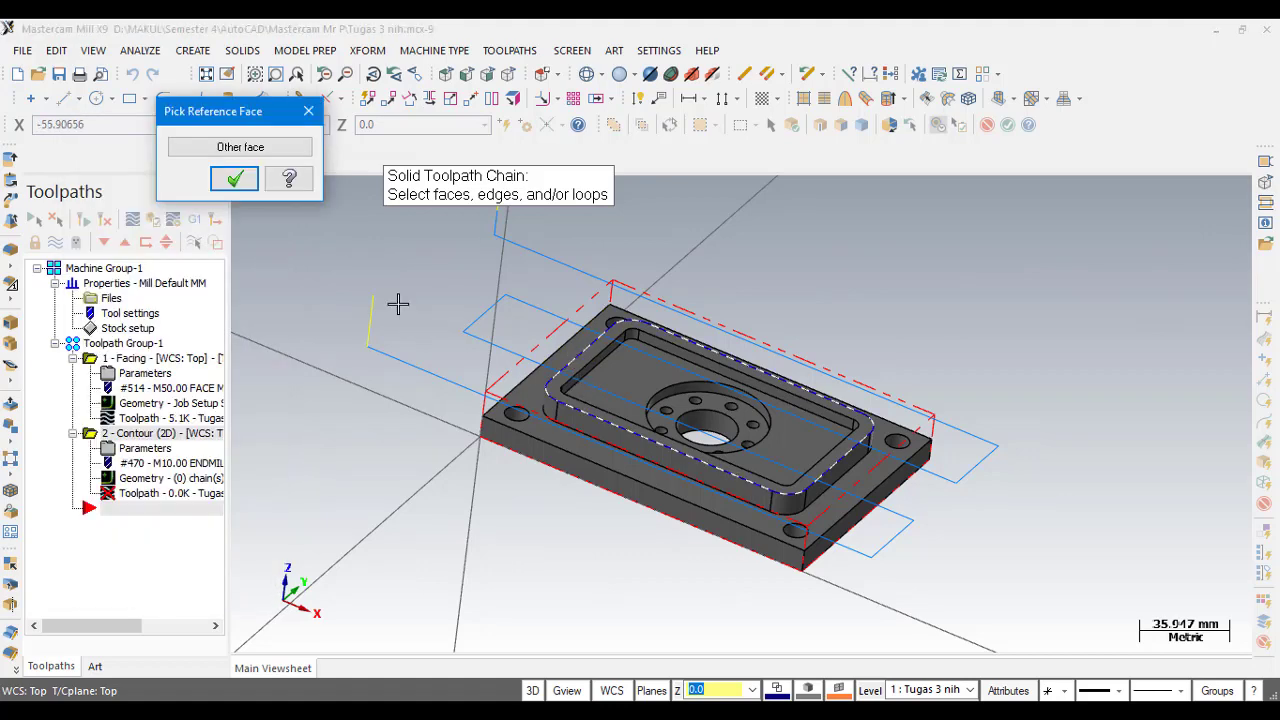
left_click(234, 180)
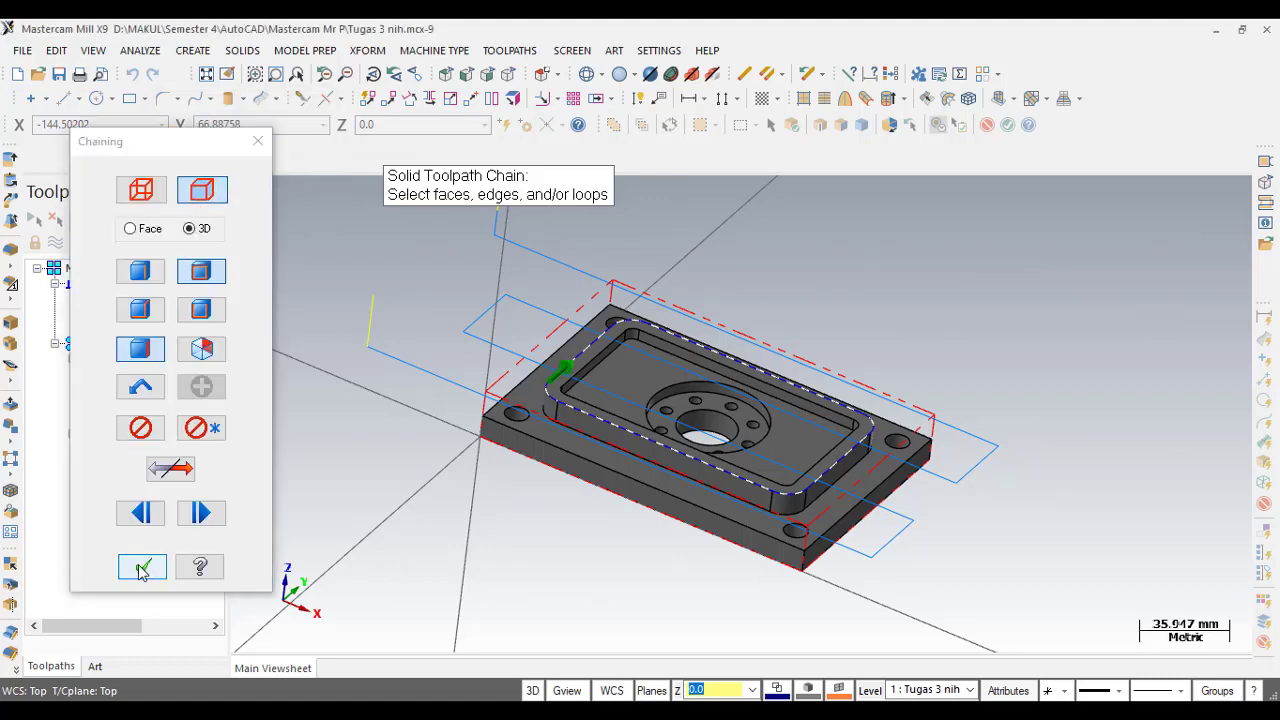
left_click(141, 568)
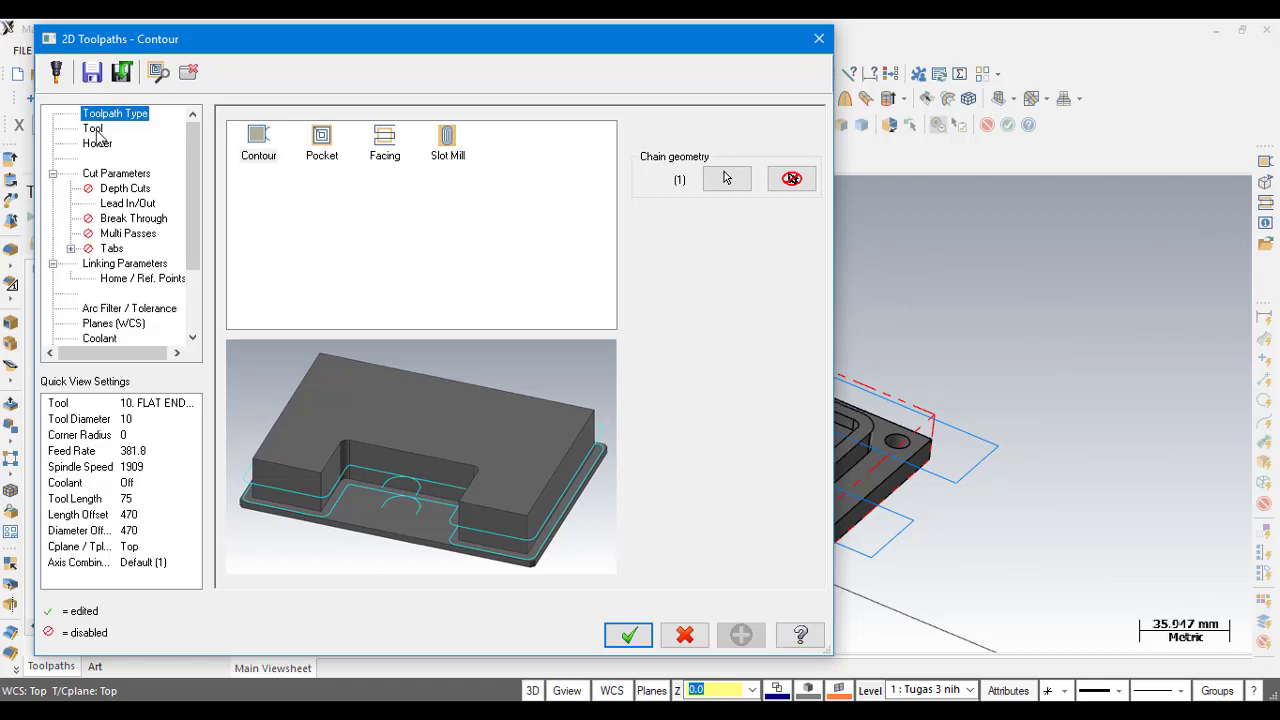
- Turn on Depth Cuts for the contour toolpath
left_click(93, 129)
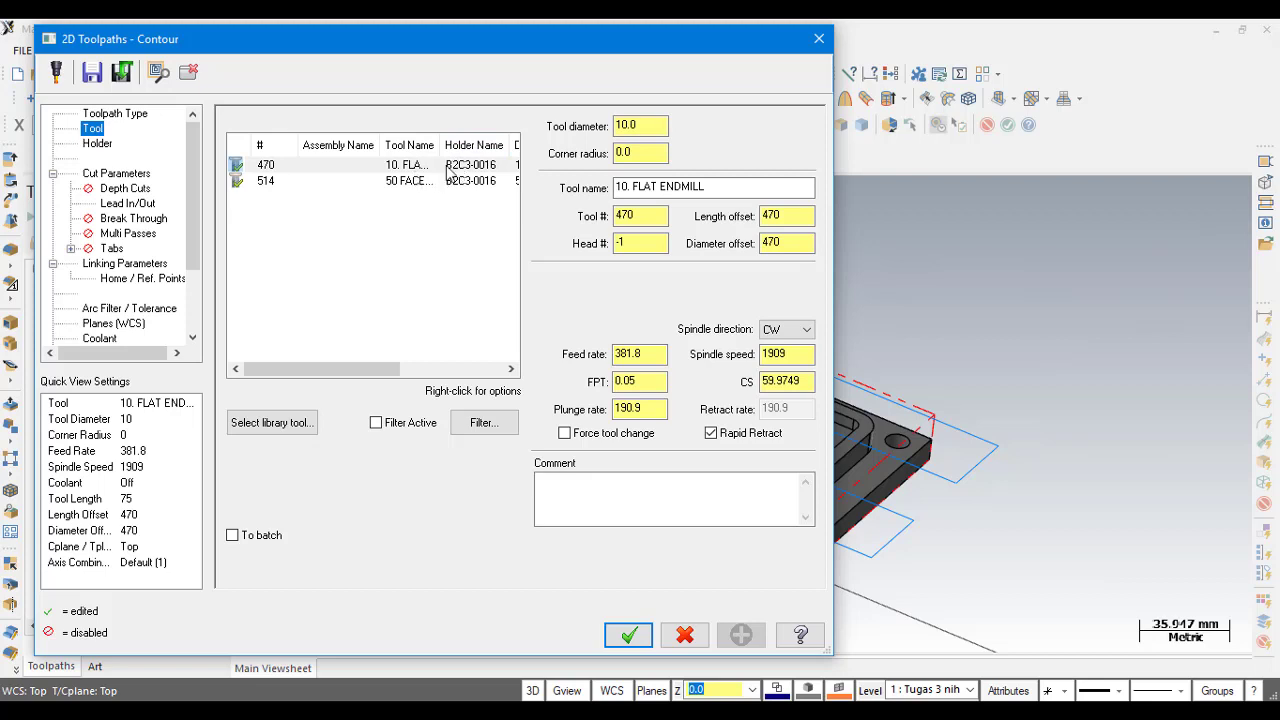
left_click(105, 145)
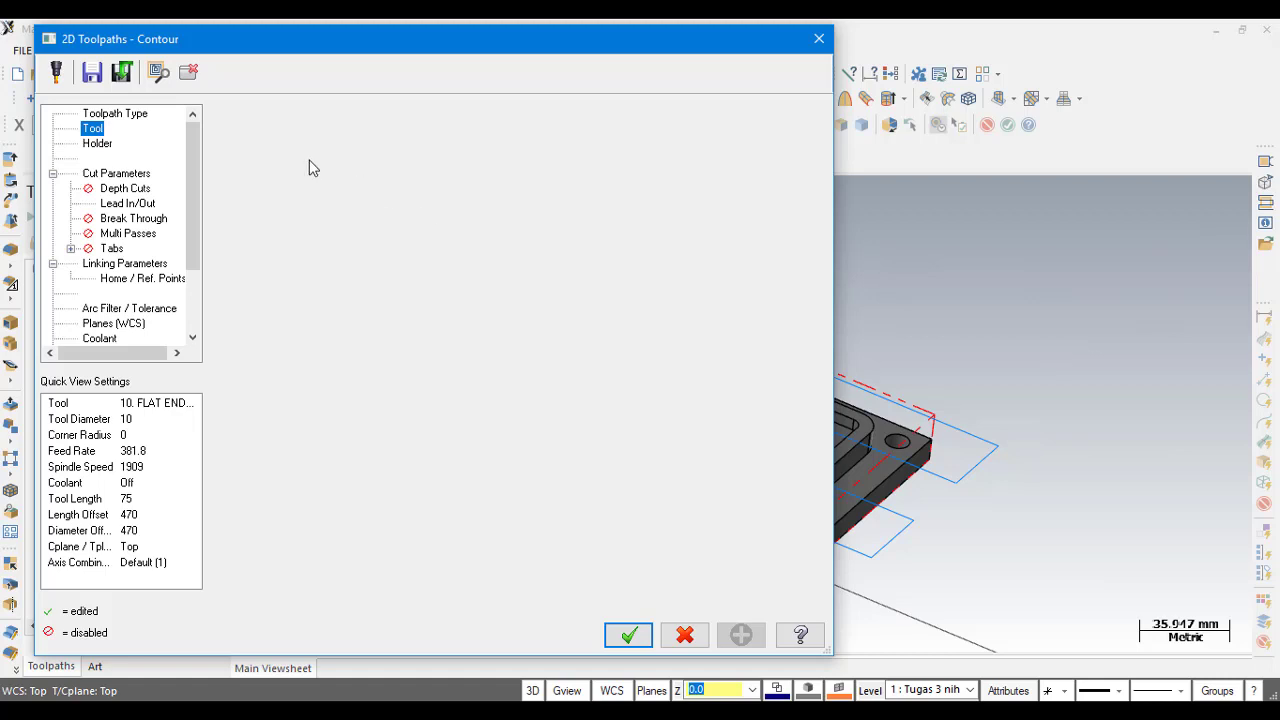
left_click(108, 145)
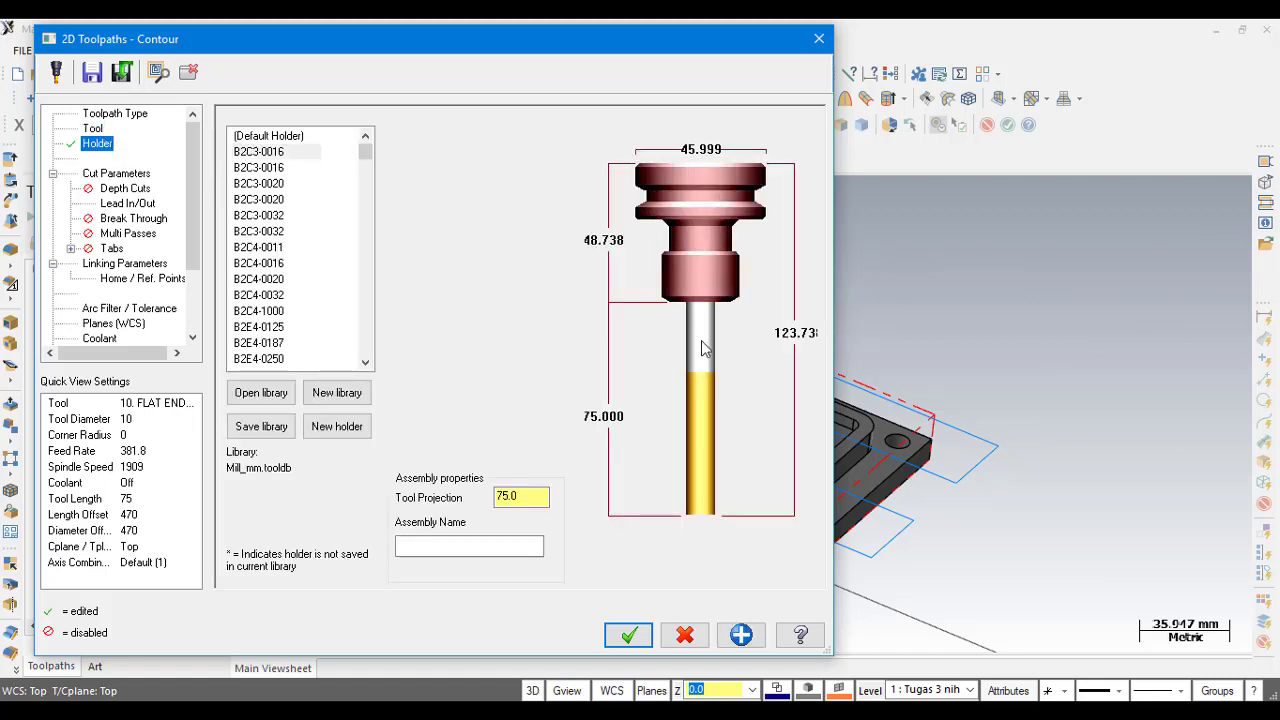
left_click(123, 175)
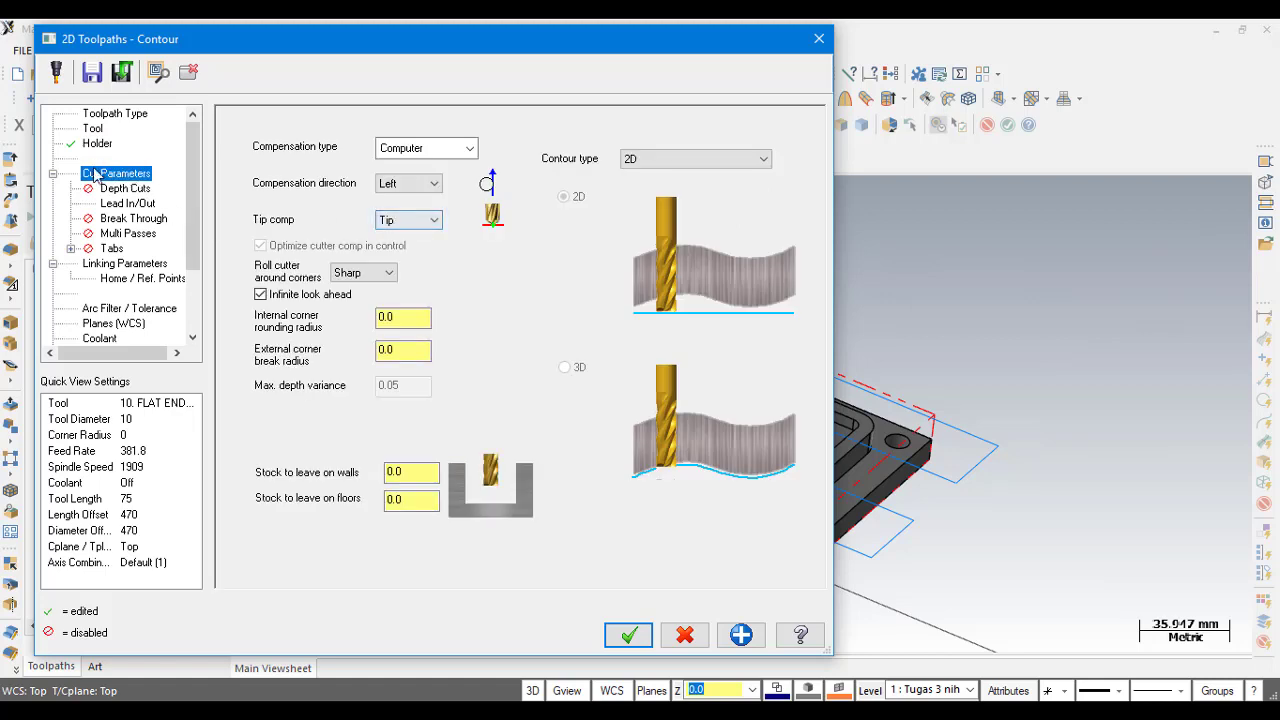
left_click(130, 189)
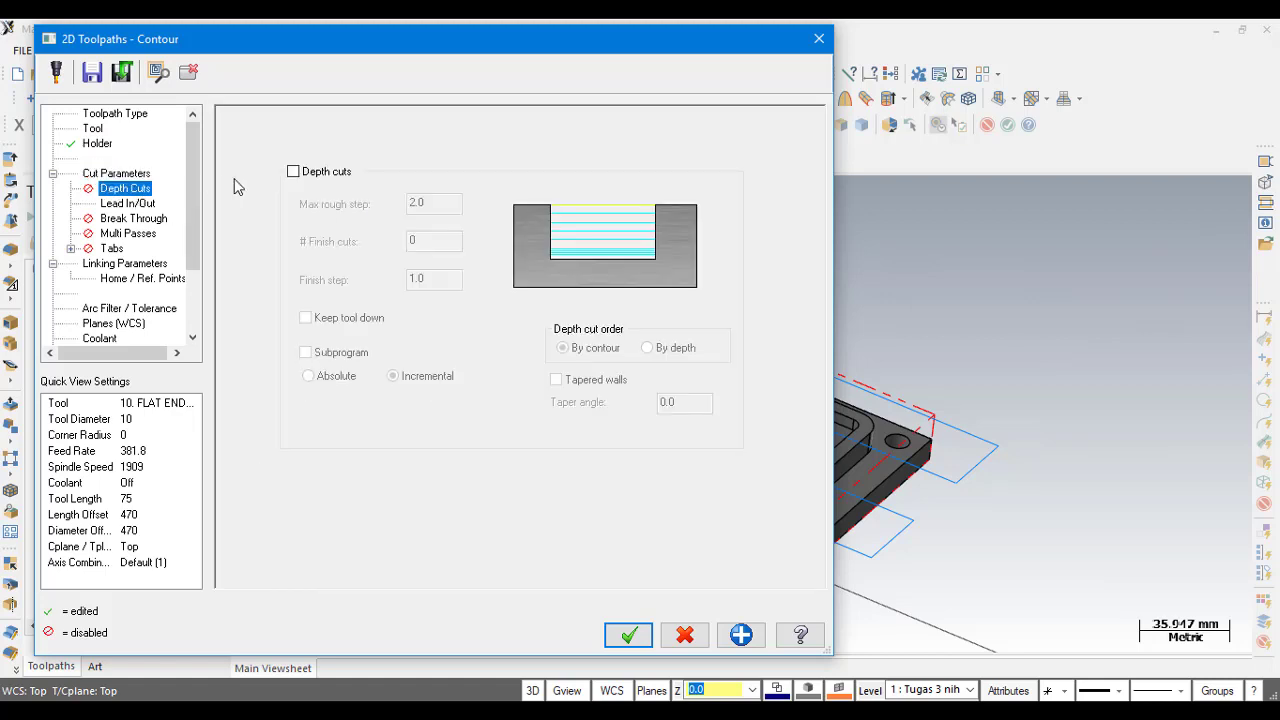
left_click(315, 176)
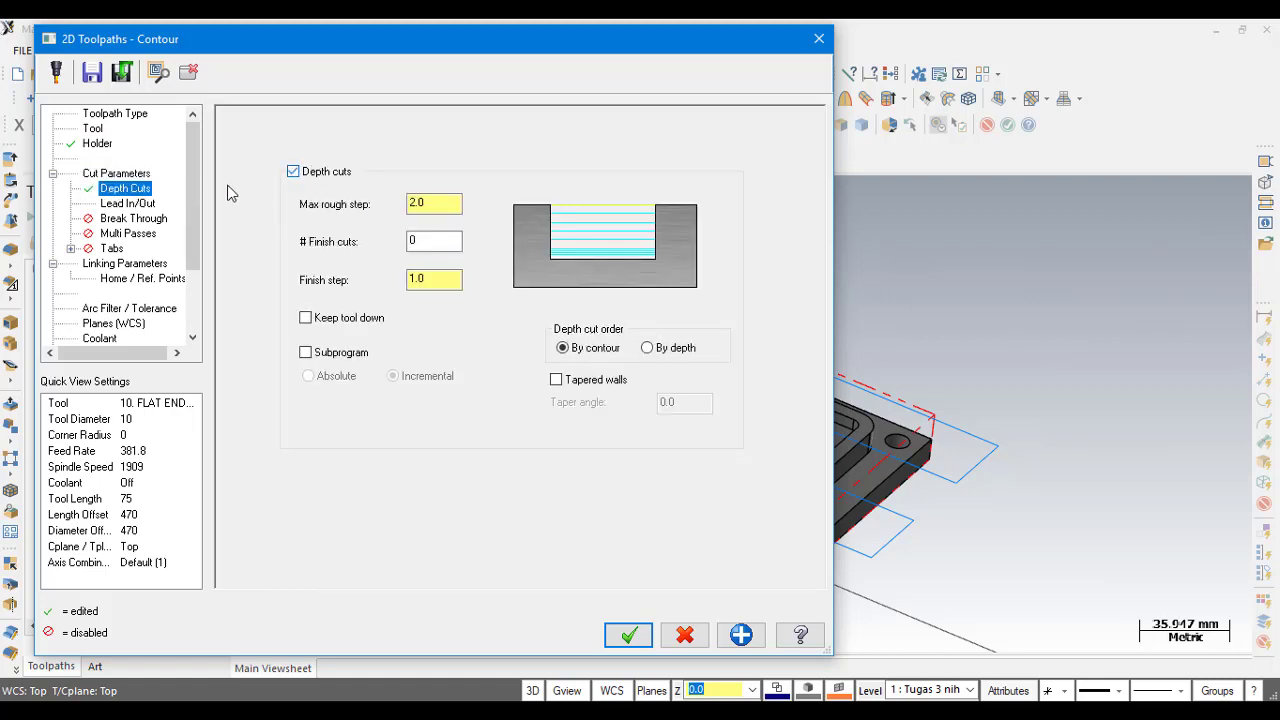
- Turn off the Exit move under Lead In/Out
left_click(135, 203)
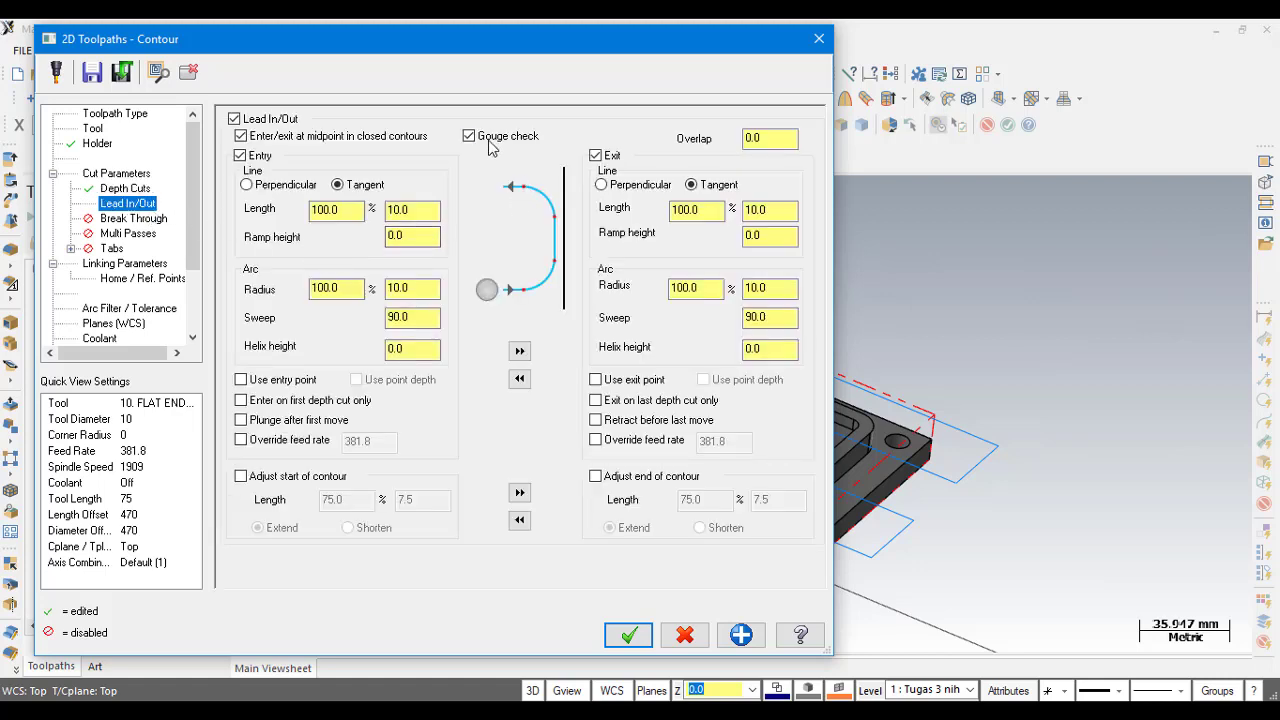
left_click(612, 156)
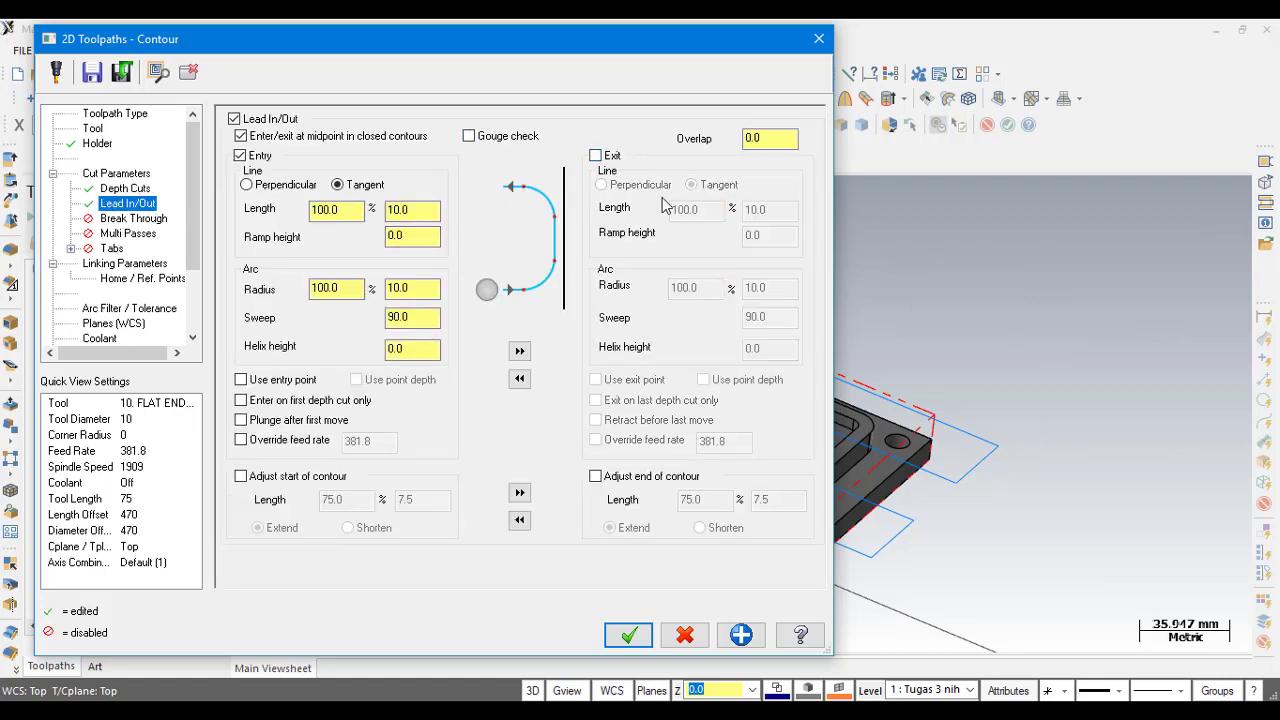
left_click(114, 220)
- Enable Multi Passes with 4 rough and 1 finish pass, finishing at final depth only
left_click(117, 236)
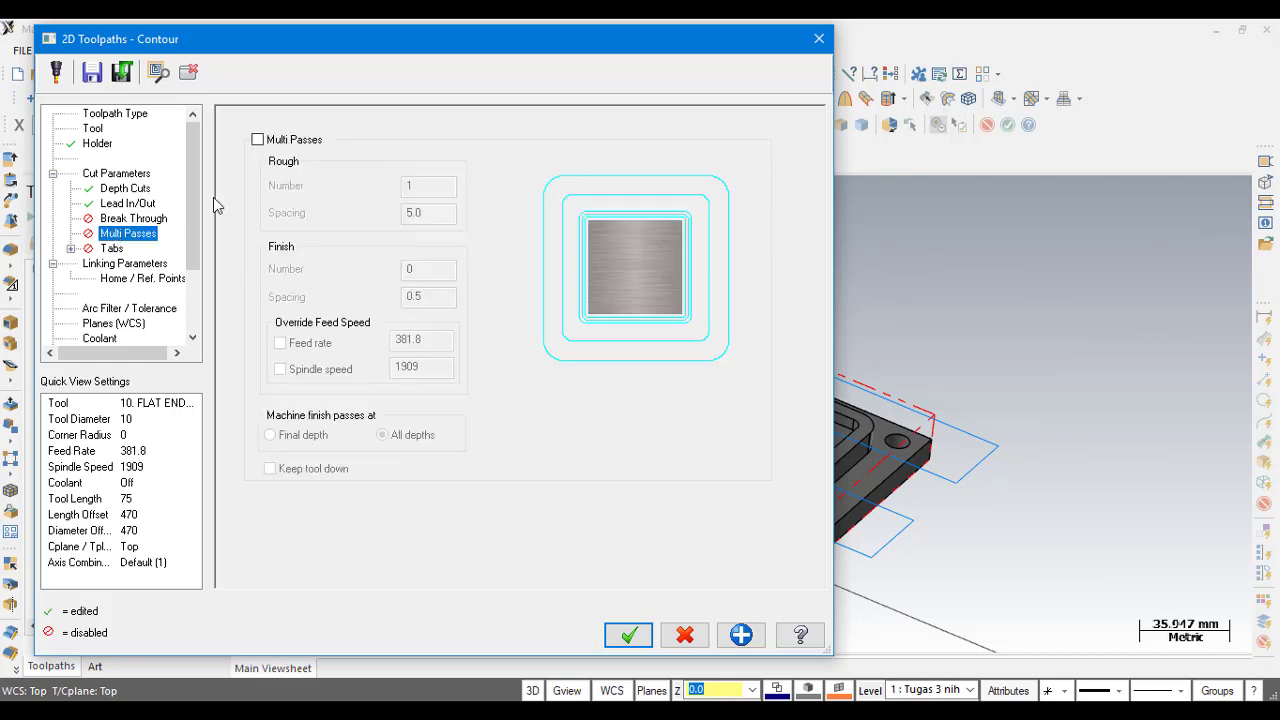
left_click(293, 142)
left_click(397, 185)
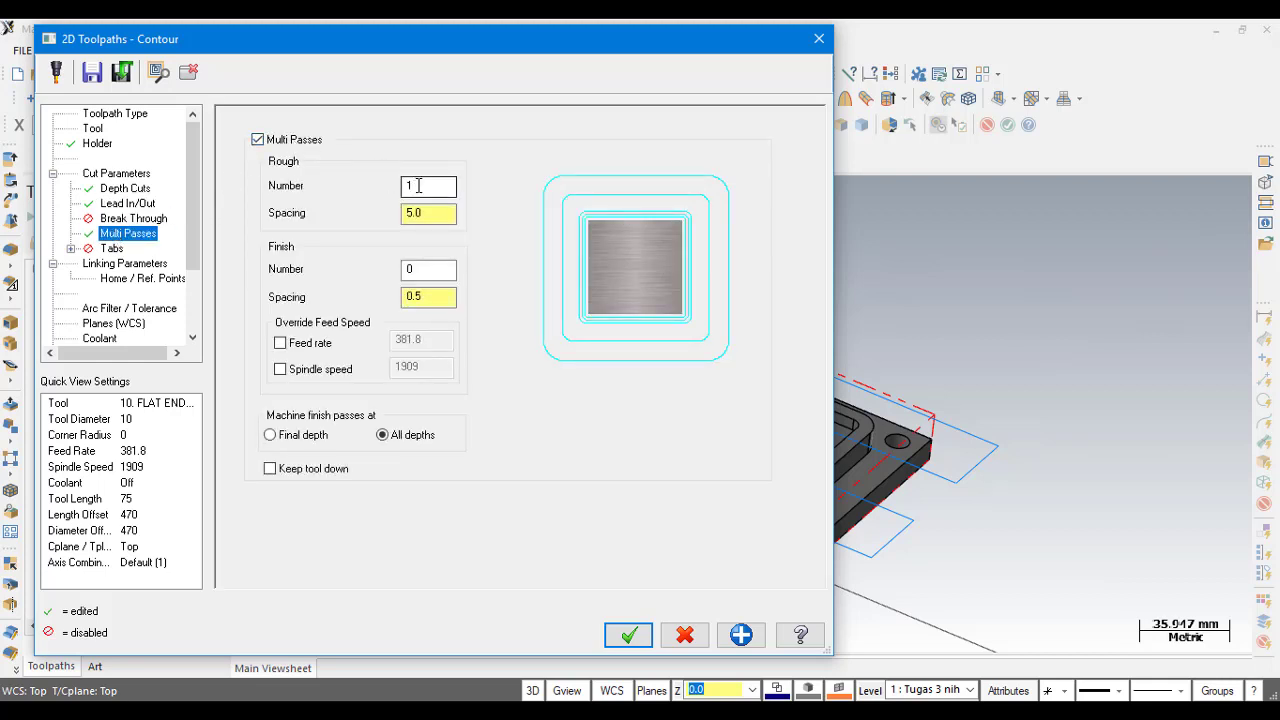
type("4")
left_click(455, 271)
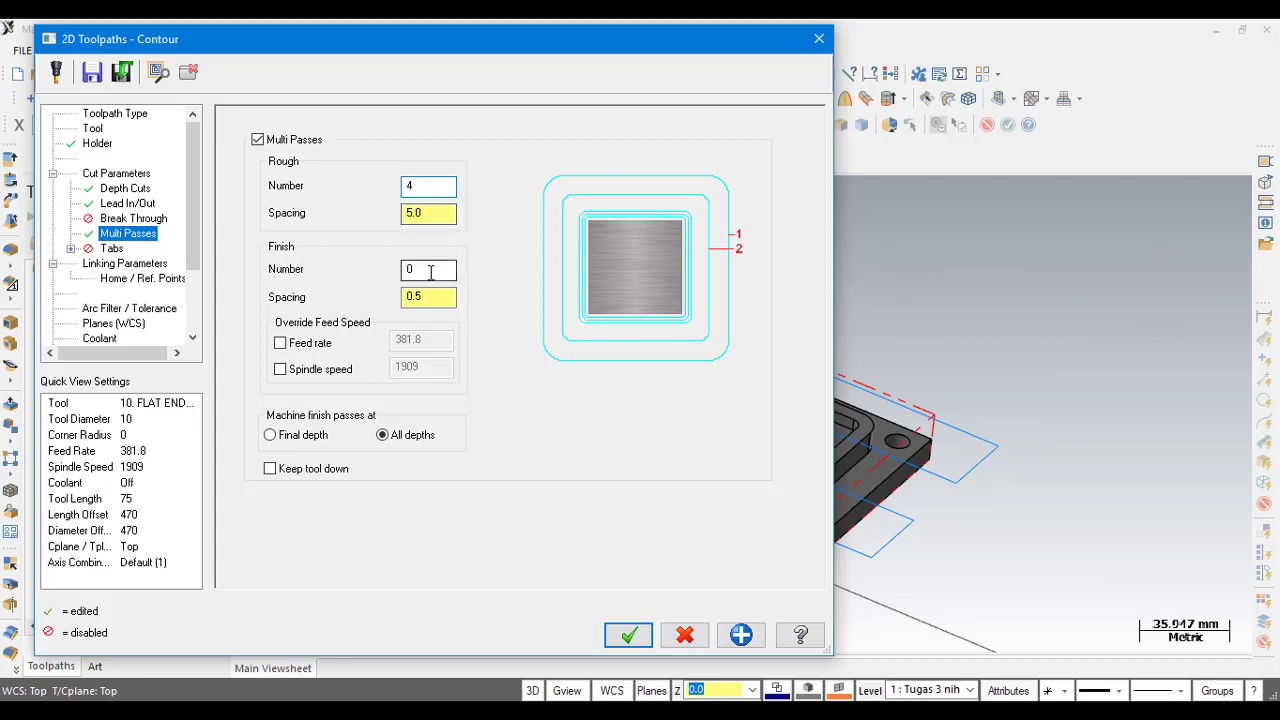
type("1")
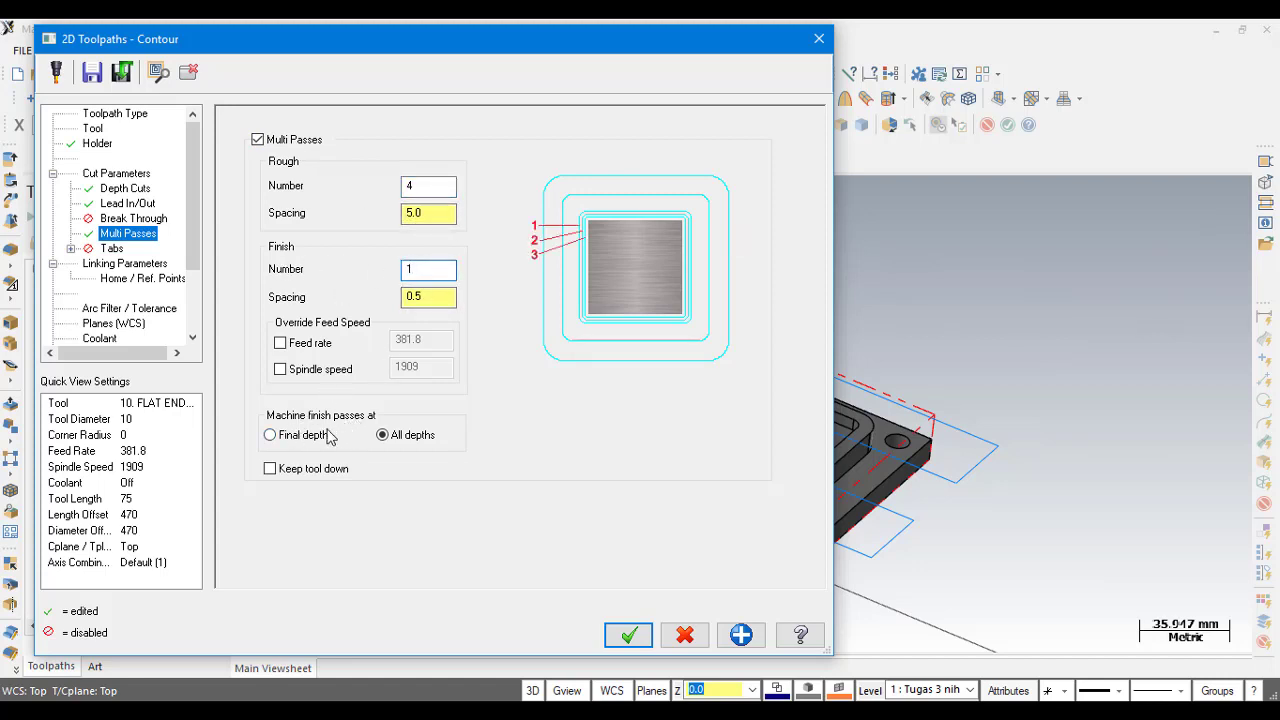
left_click(305, 443)
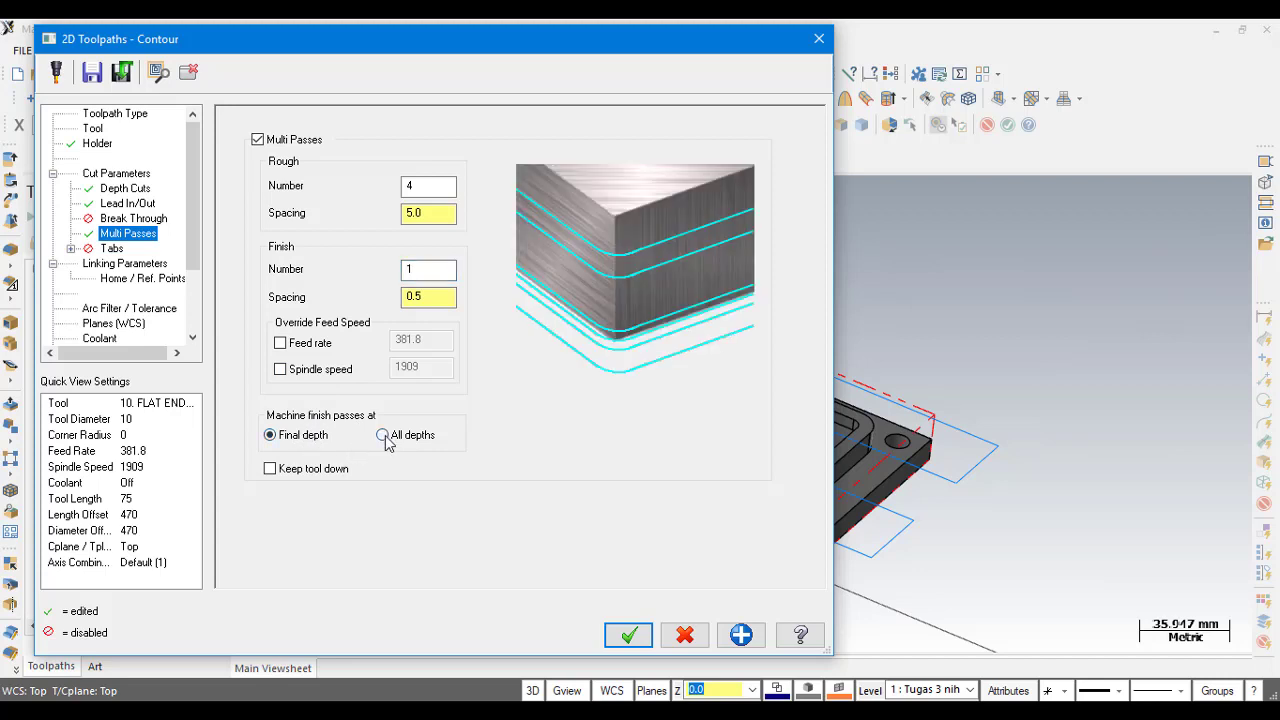
left_click(388, 437)
left_click(310, 443)
left_click(70, 248)
left_click(133, 279)
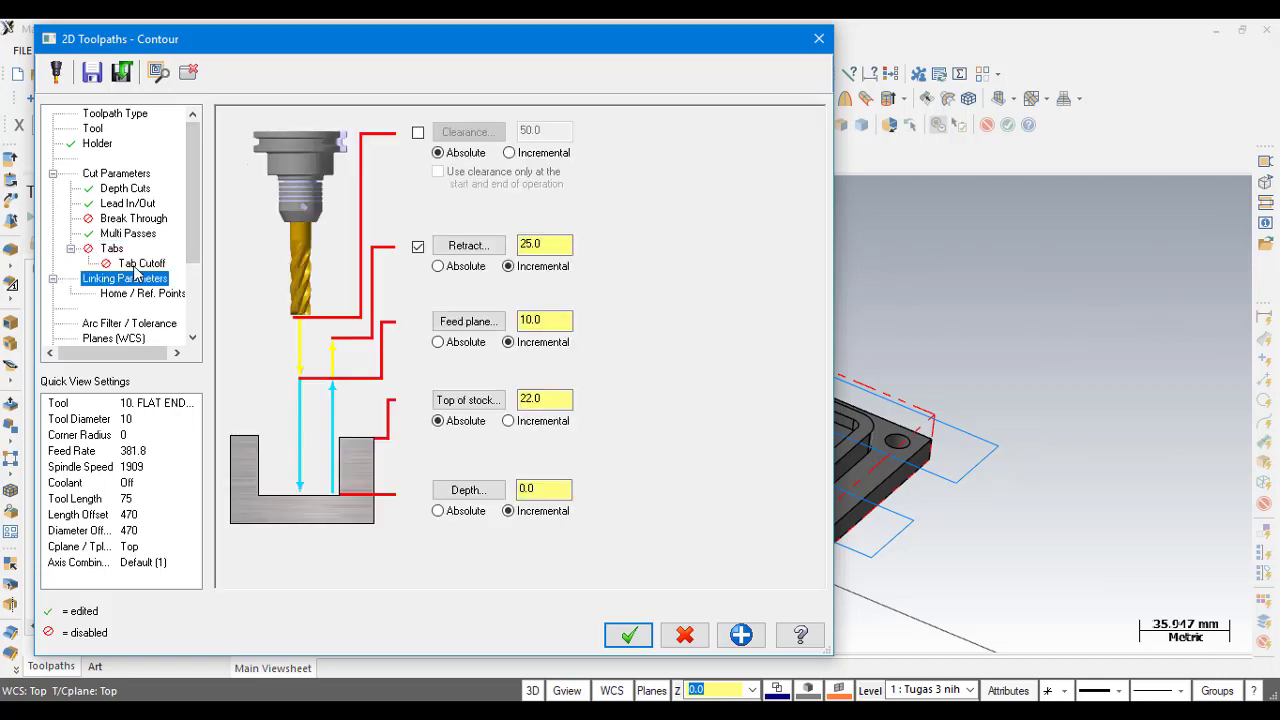
- Pick the step for top of stock 20 and the hole rim for depth -10, then generate the contour
left_click(482, 403)
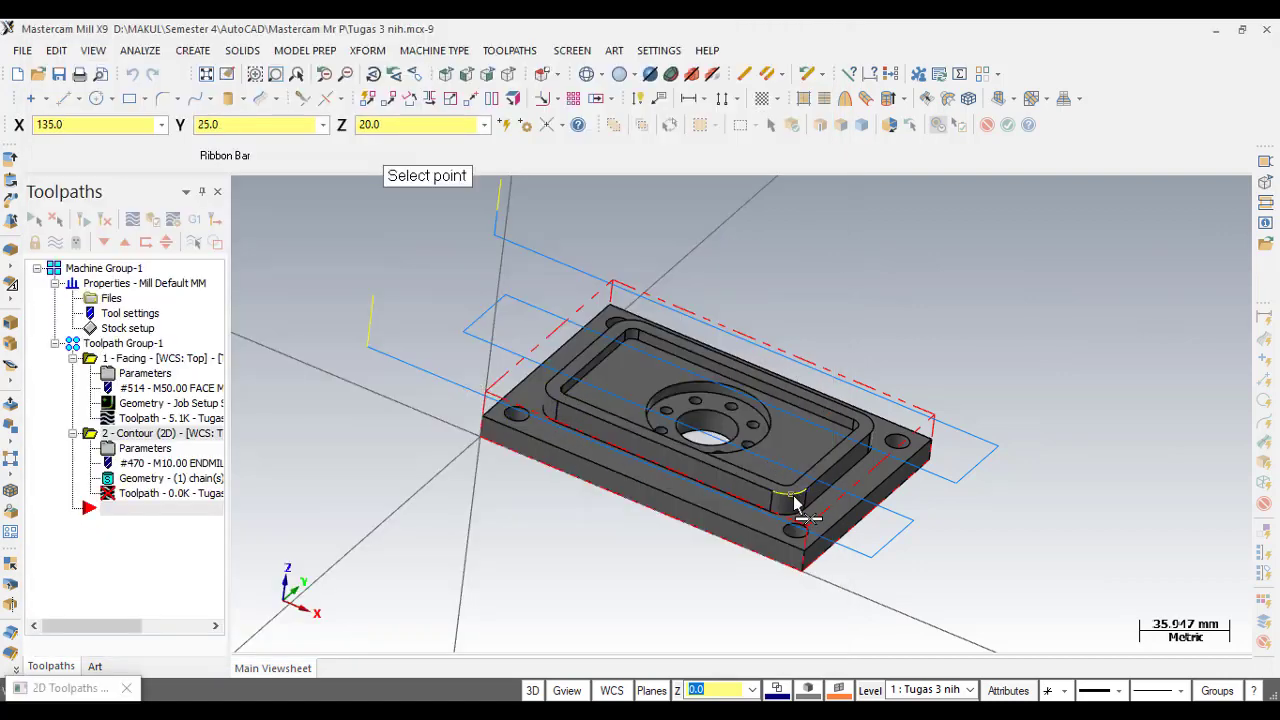
scroll(806, 508, "up", 1)
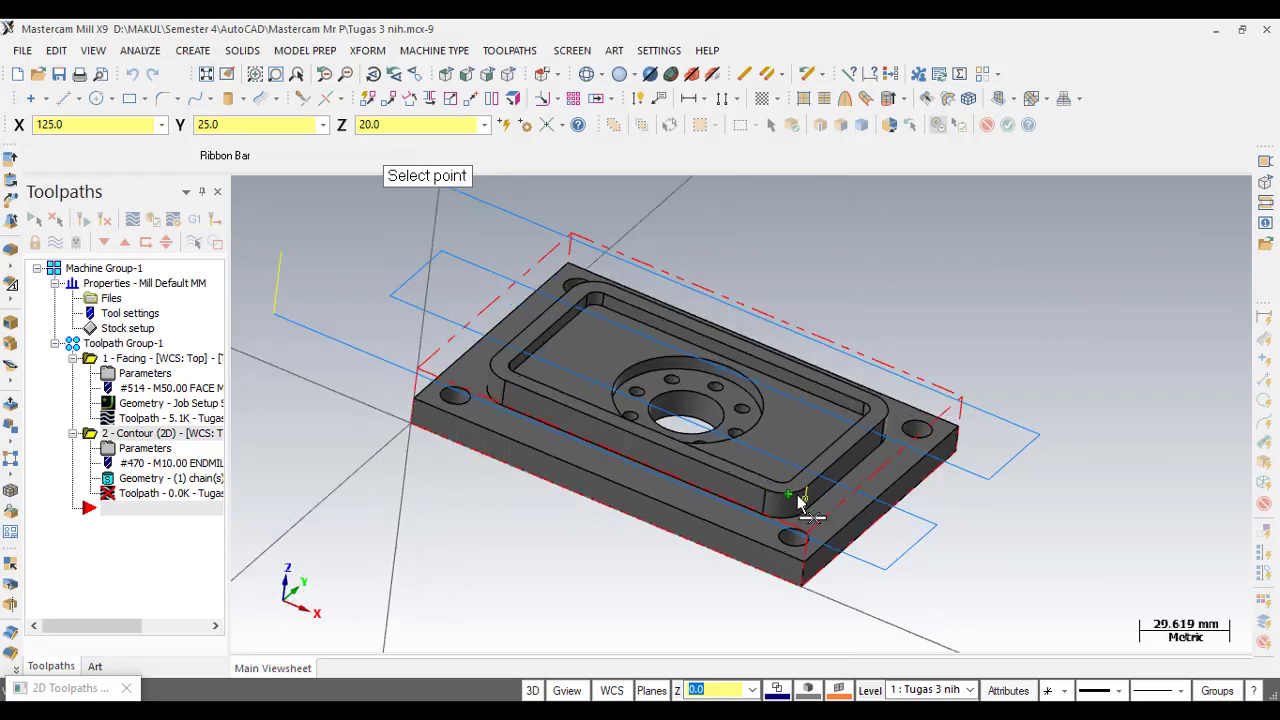
scroll(800, 507, "up", 1)
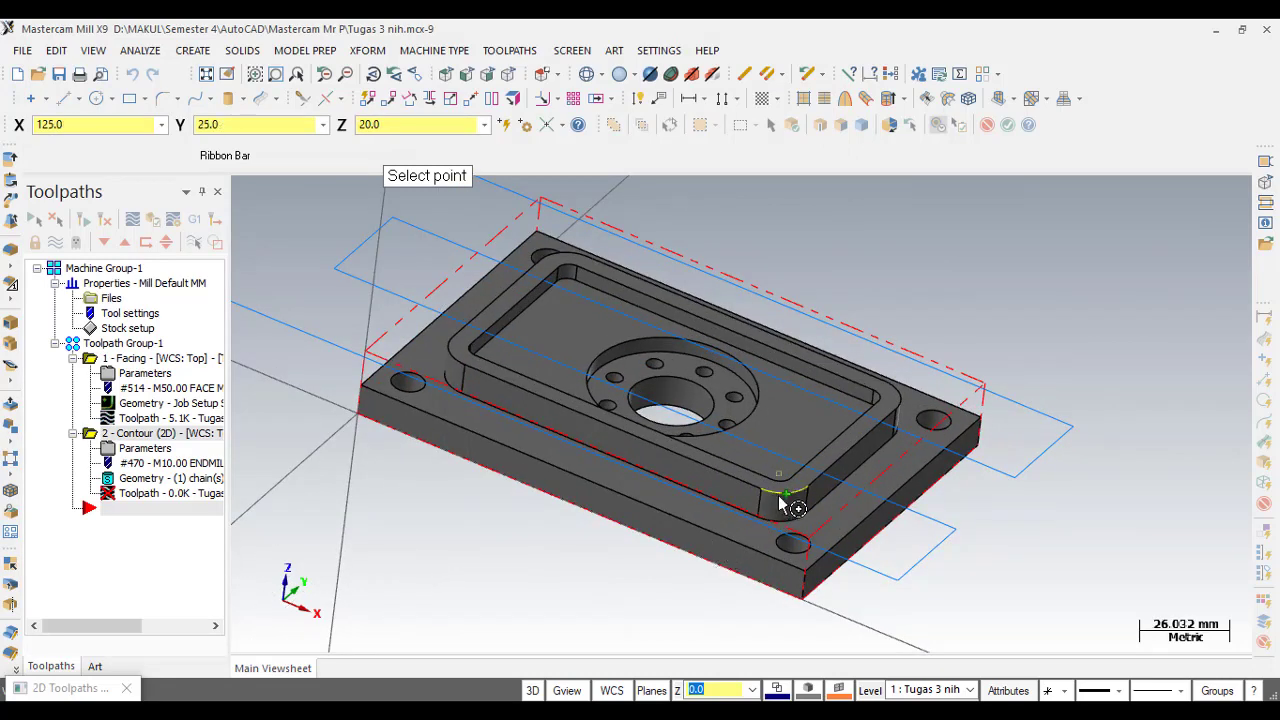
left_click(779, 501)
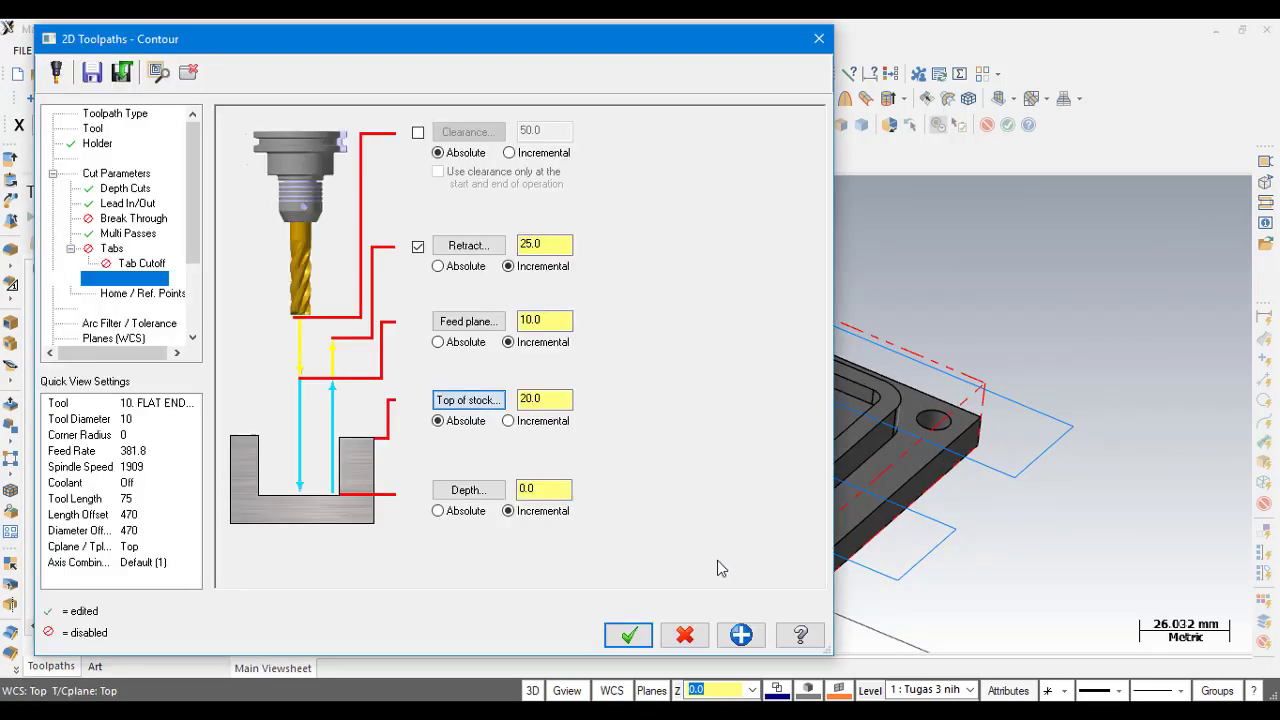
left_click(467, 490)
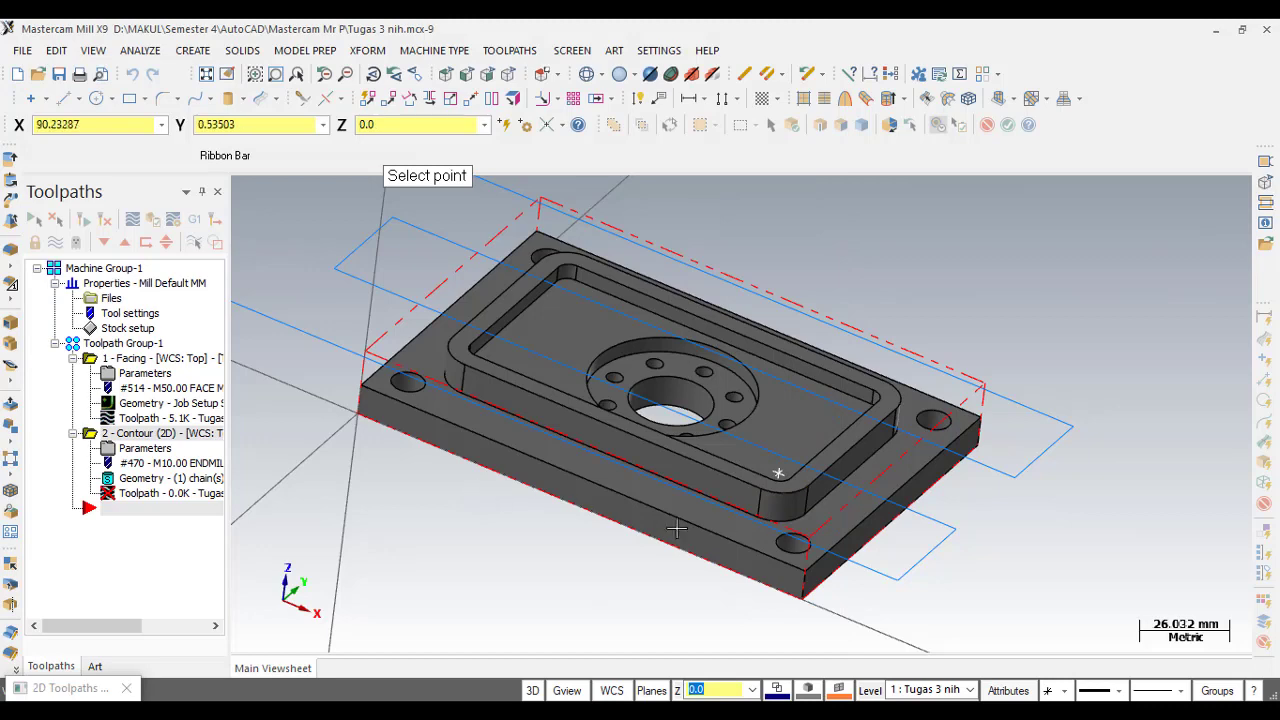
left_click(800, 551)
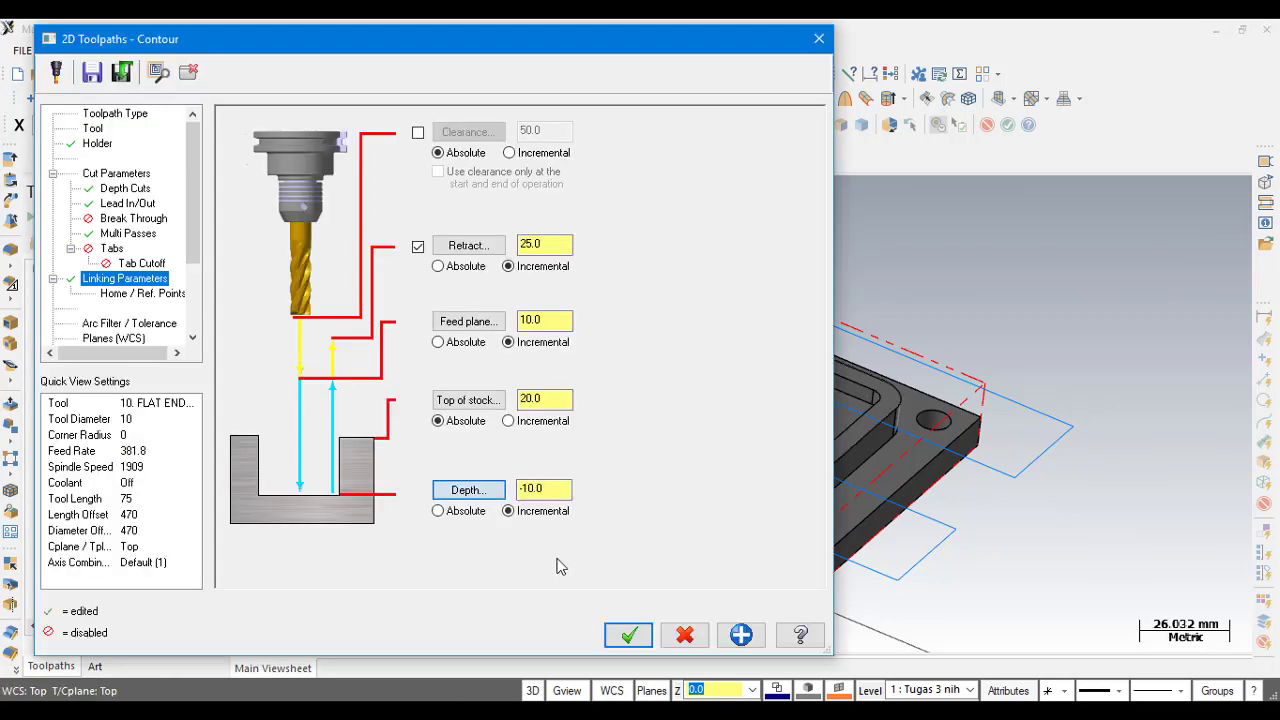
left_click(630, 637)
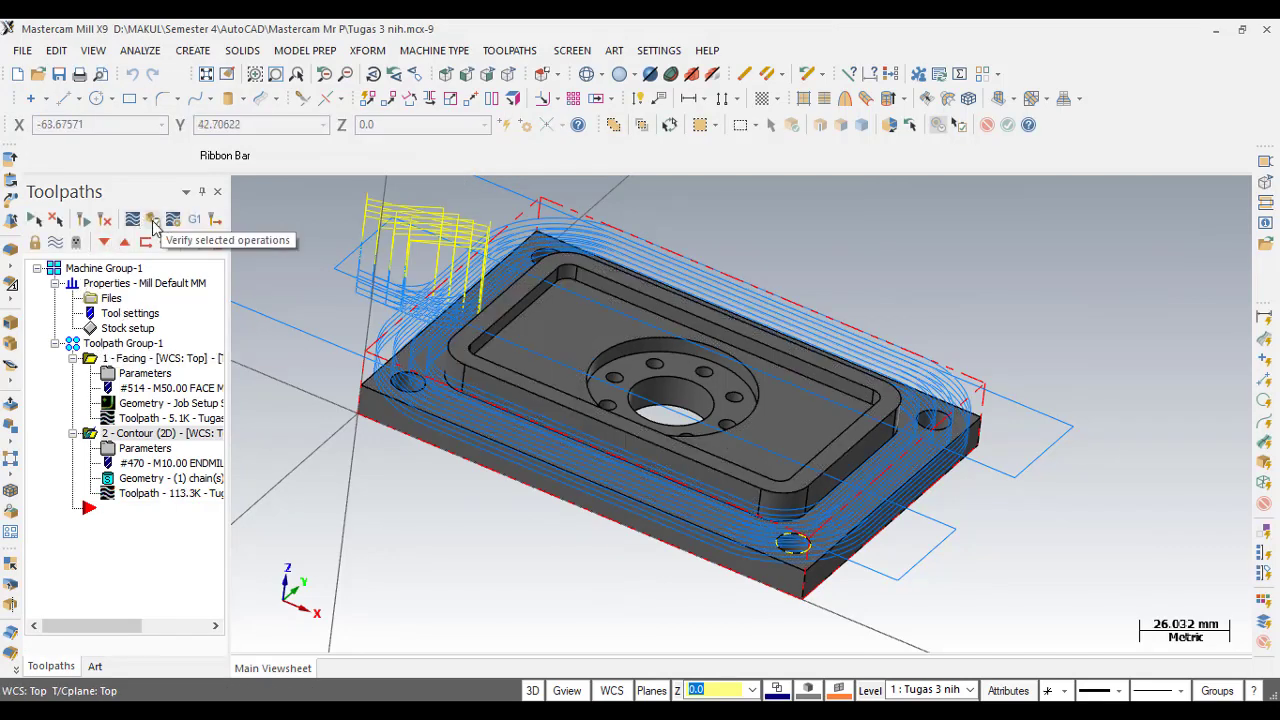
left_click(153, 220)
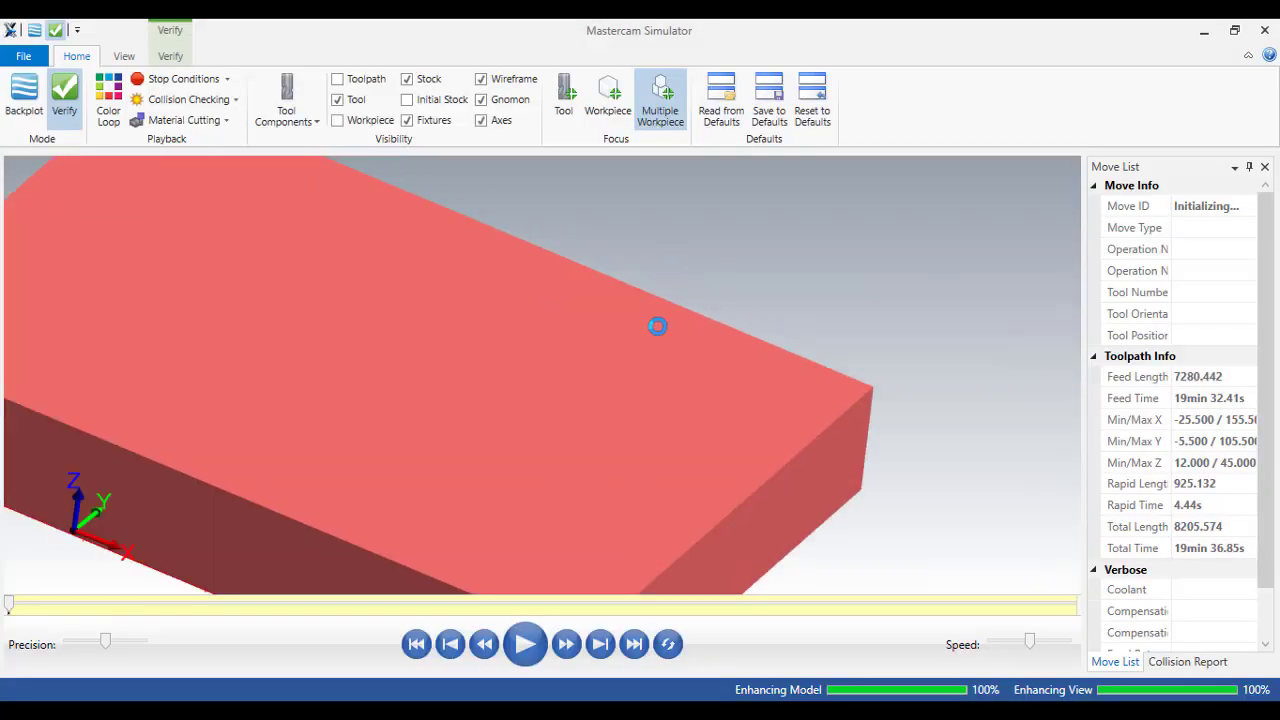
scroll(588, 196, "up", 3)
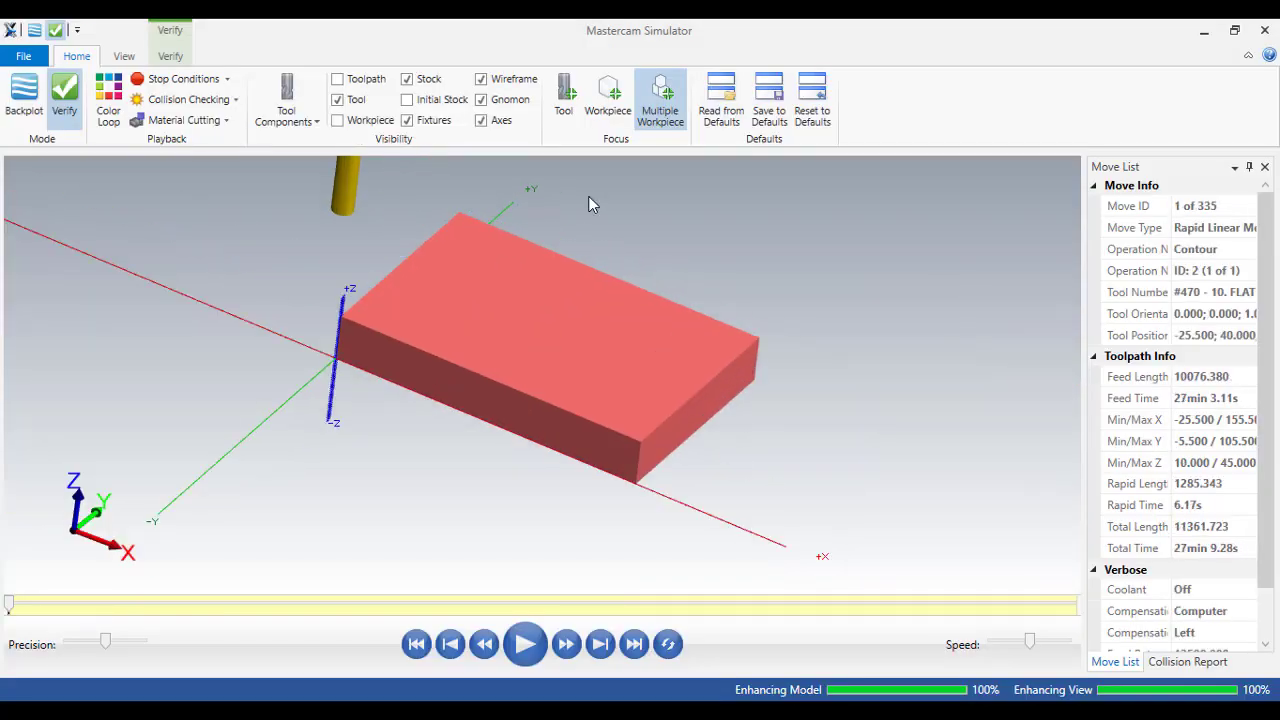
left_click(527, 642)
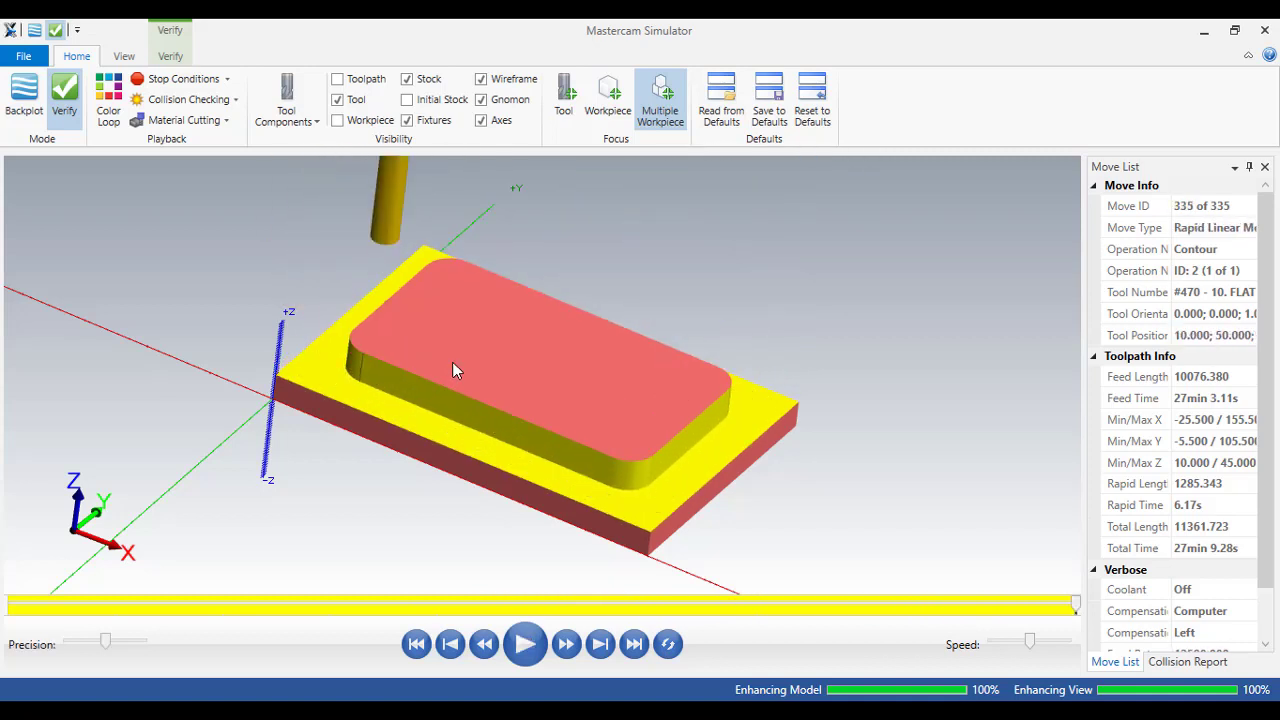
mouse_move(818, 464)
middle_mouse_down()
mouse_move(826, 414)
mouse_move(851, 457)
mouse_move(809, 471)
mouse_move(809, 447)
middle_mouse_up()
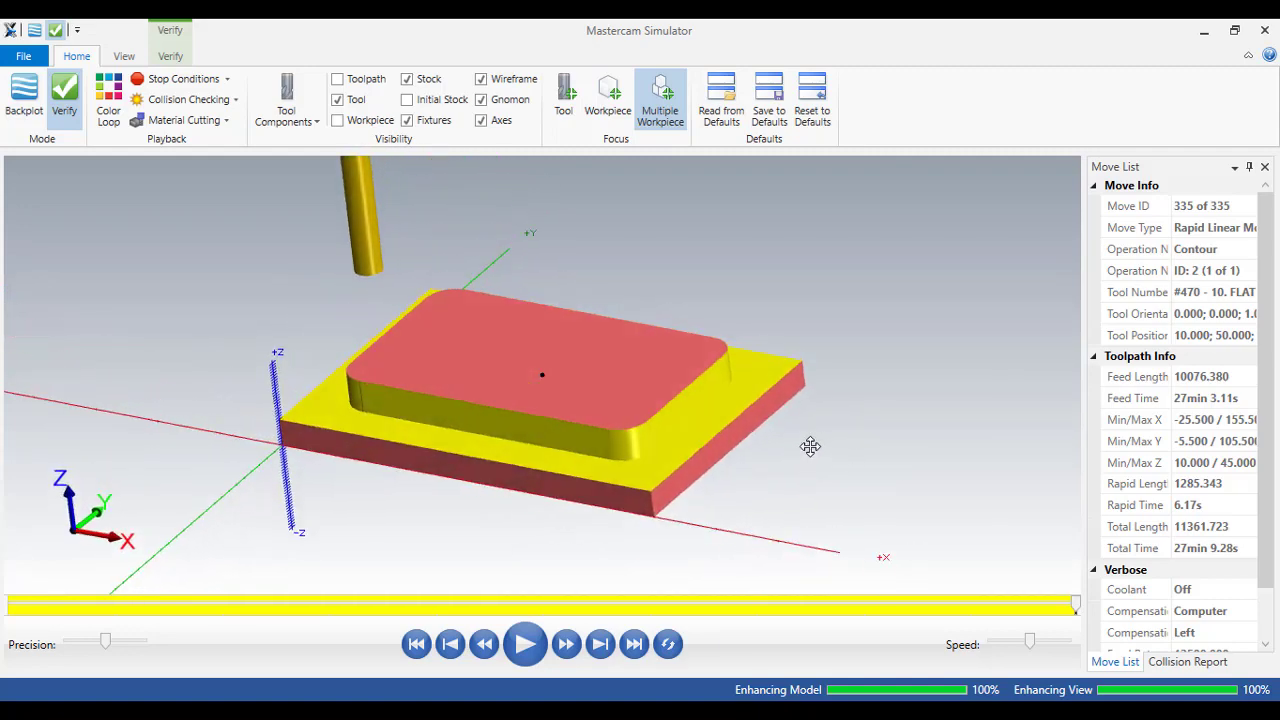
left_click(1264, 30)
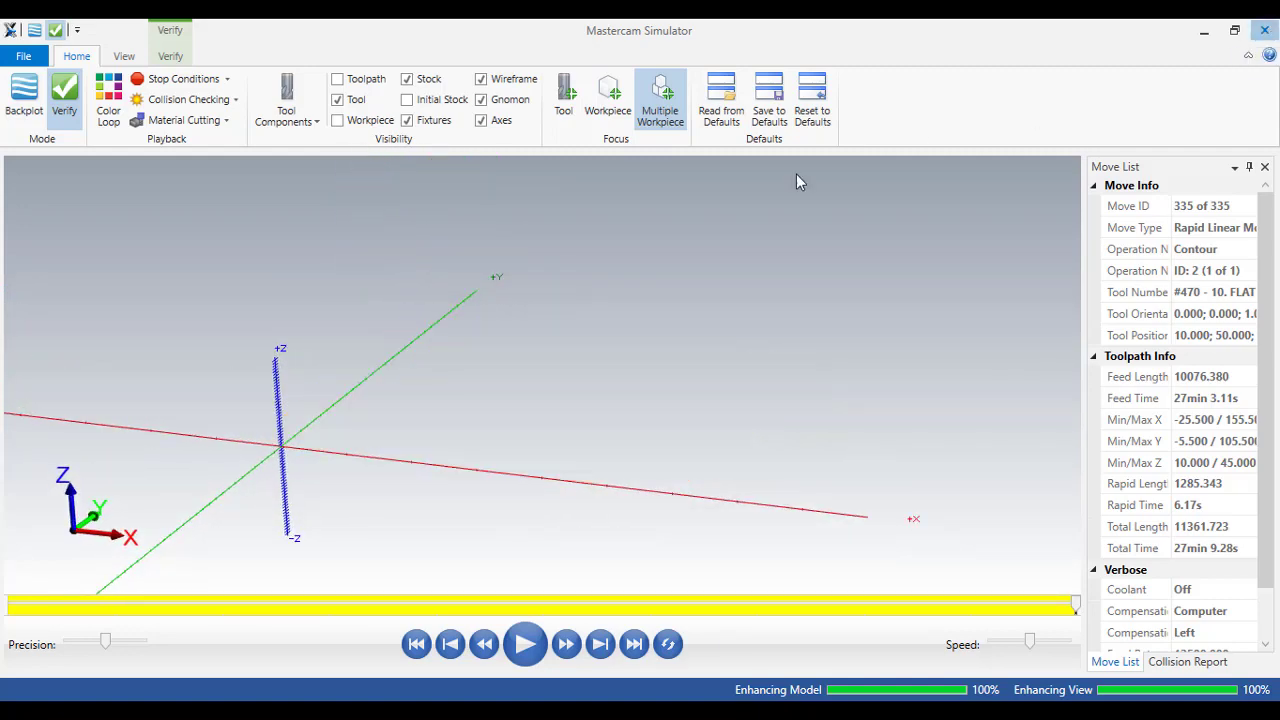
mouse_move(579, 207)
middle_mouse_down()
mouse_move(843, 214)
mouse_move(323, 508)
mouse_move(714, 314)
middle_mouse_up()
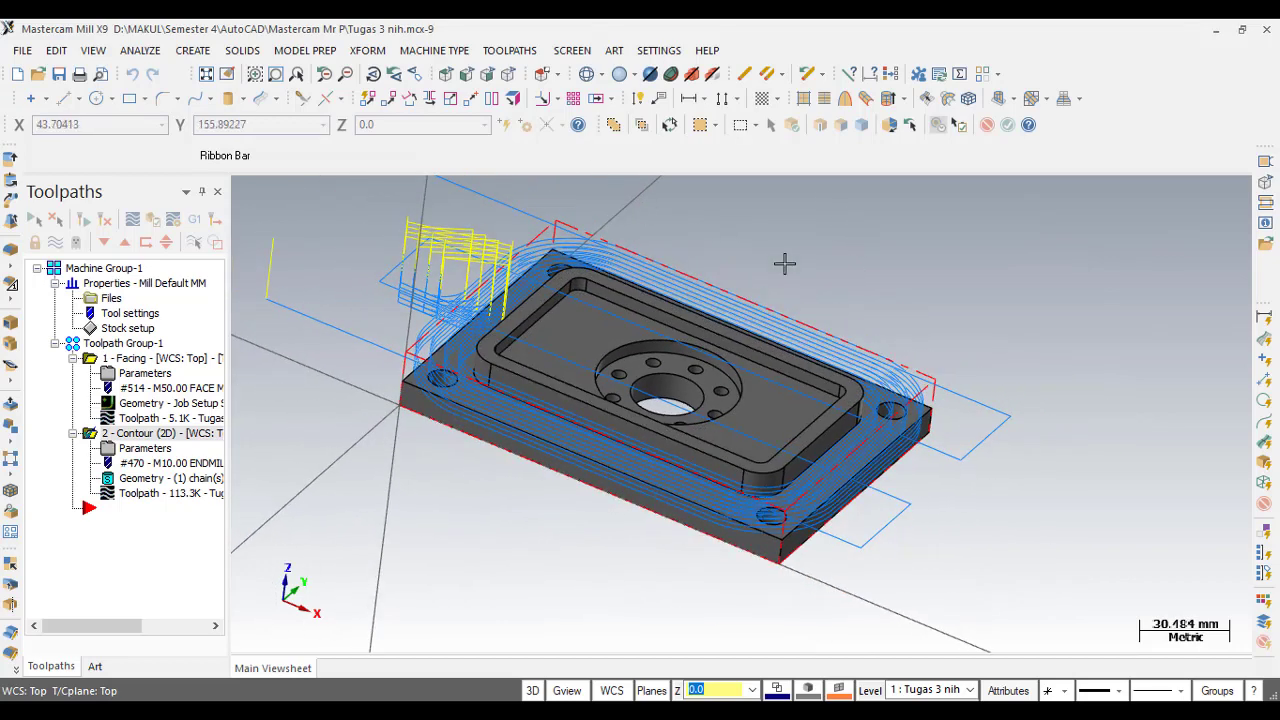
mouse_move(786, 263)
middle_mouse_down()
mouse_move(857, 329)
mouse_move(520, 176)
middle_mouse_up()
- Start a Pocket toolpath chained in 3D mode to the inner recess's top edge loop
left_click(512, 51)
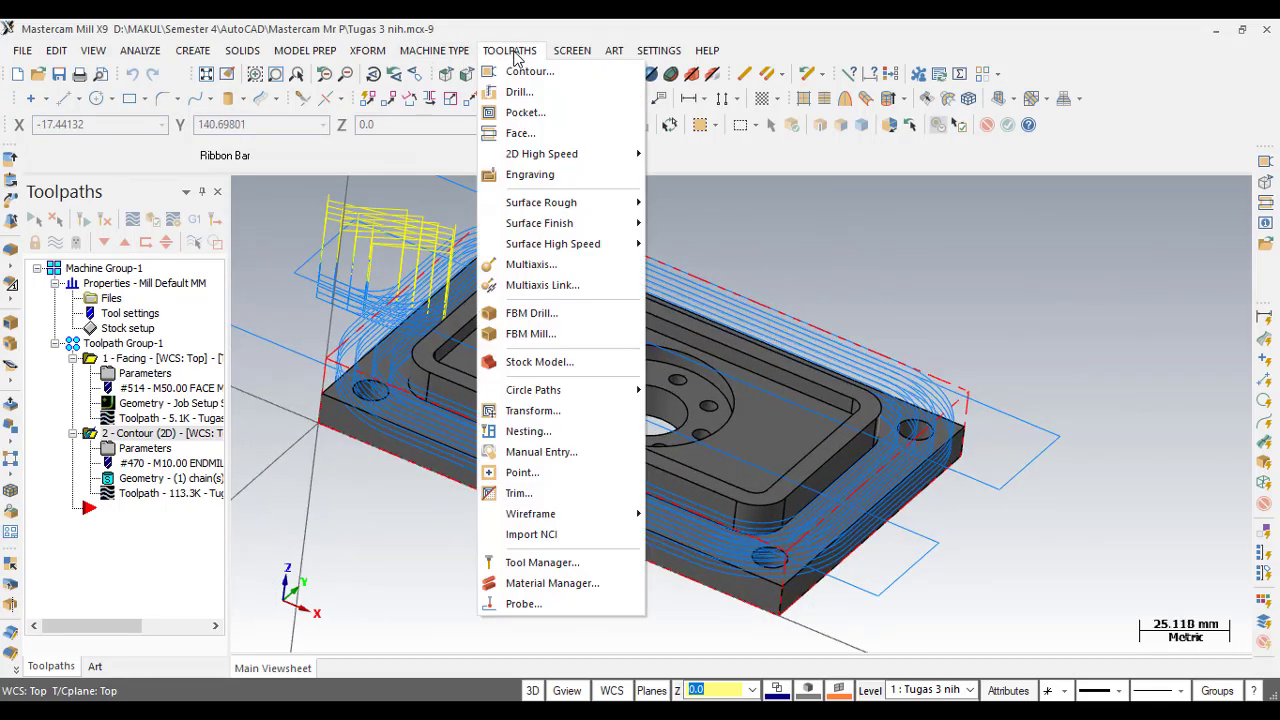
left_click(560, 116)
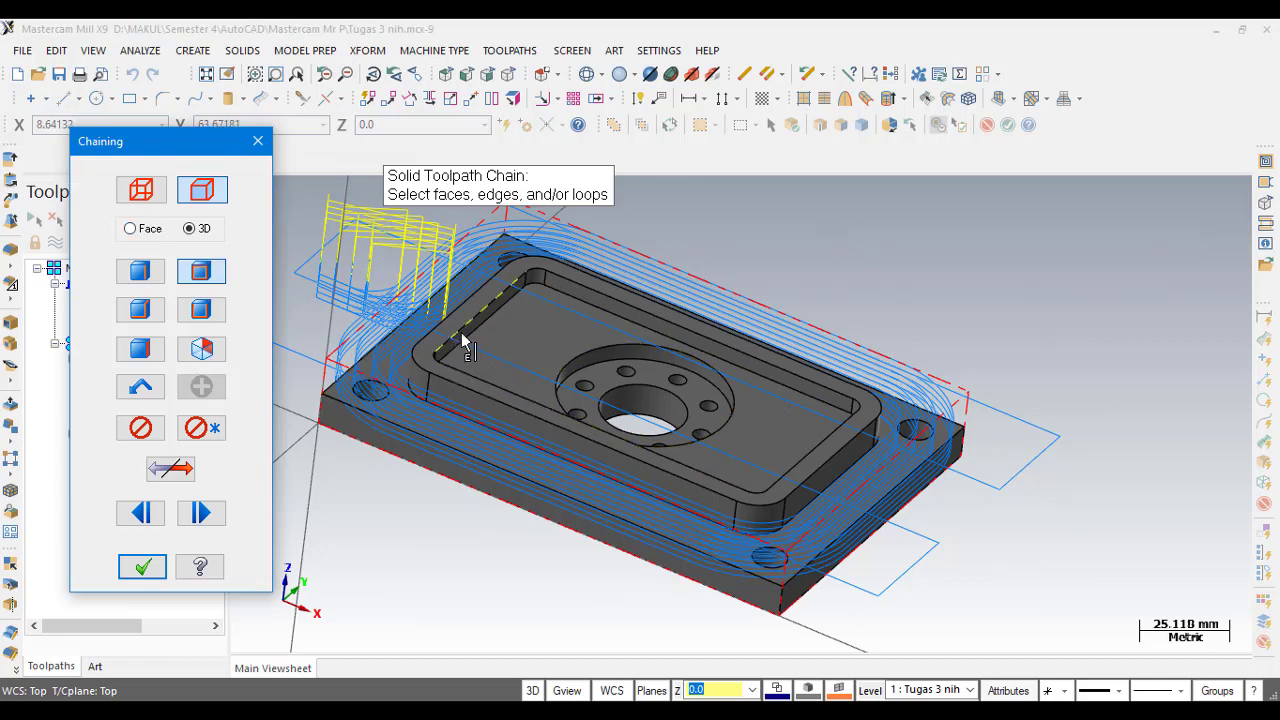
left_click(189, 229)
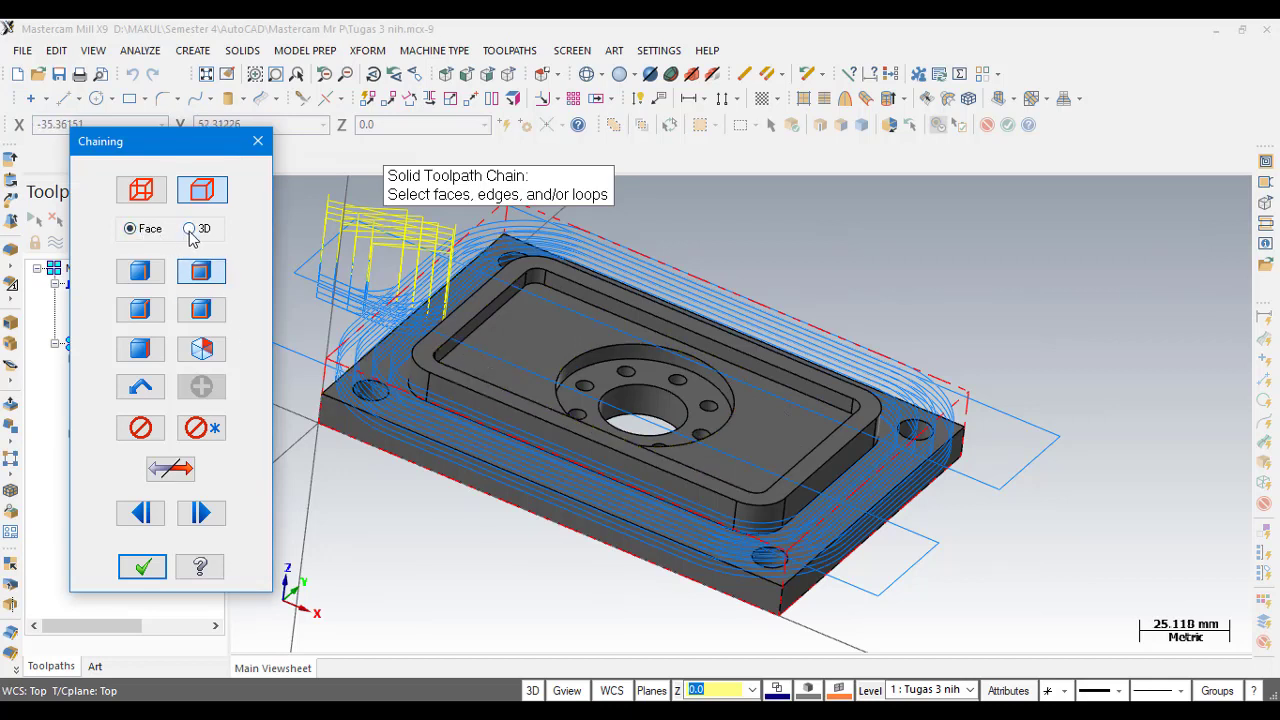
left_click(205, 229)
left_click(489, 313)
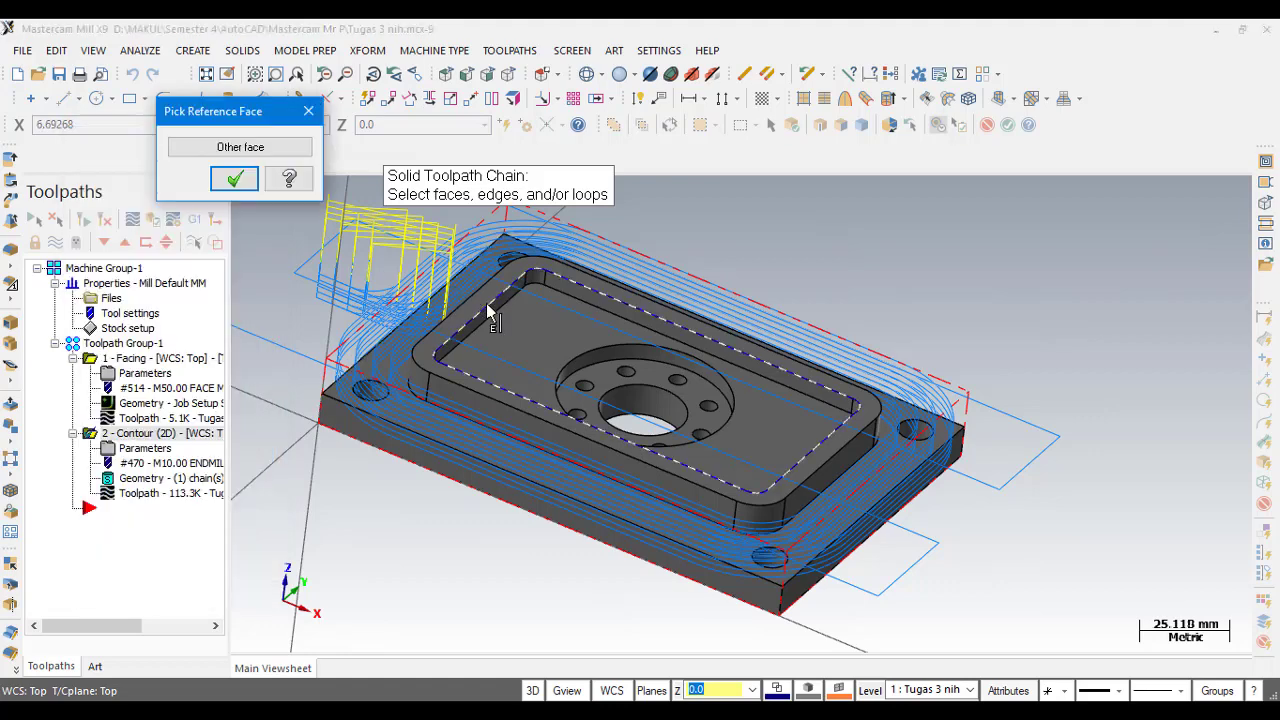
left_click(235, 179)
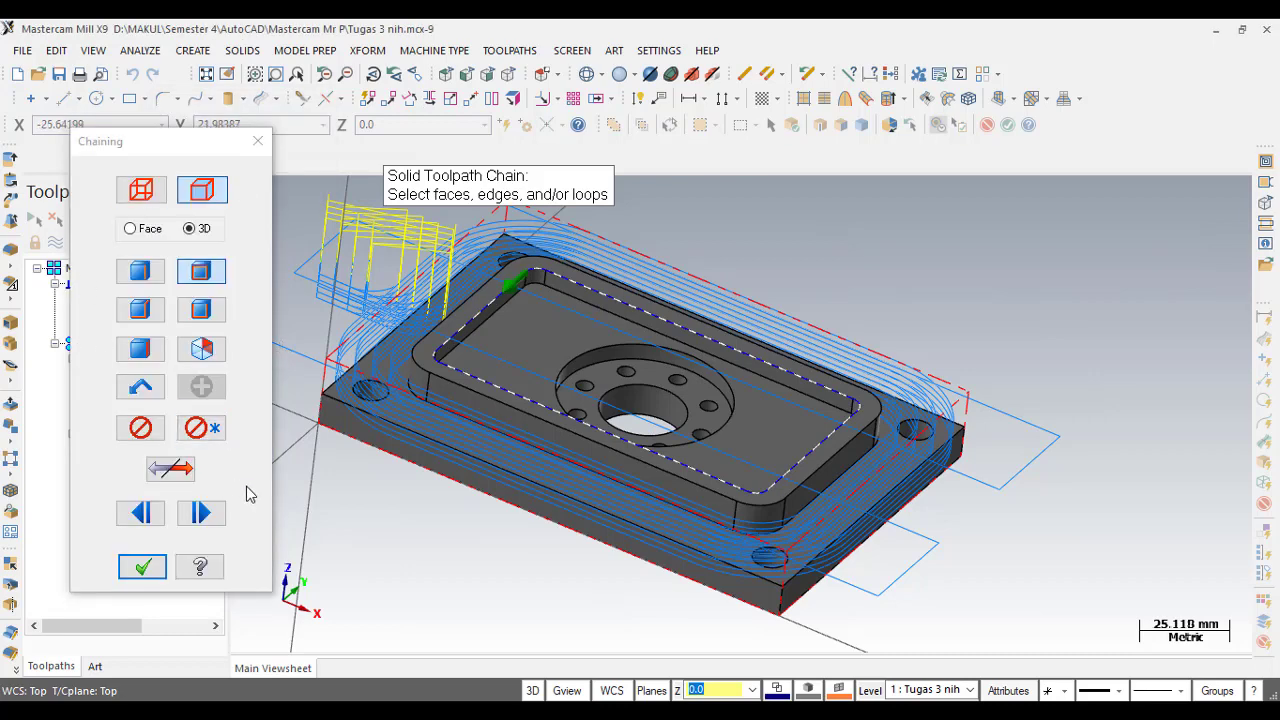
left_click(142, 567)
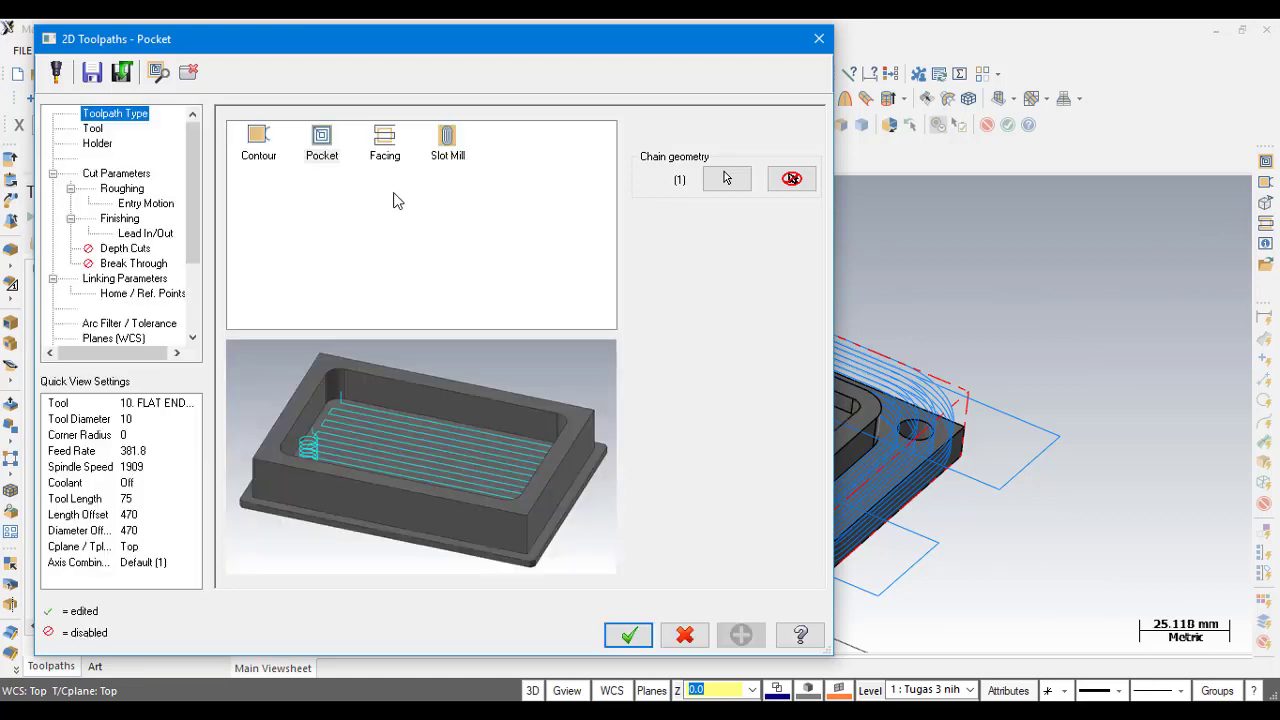
- Enter 0.0 stock to leave on walls and floors, keeping Tip compensation
left_click(98, 130)
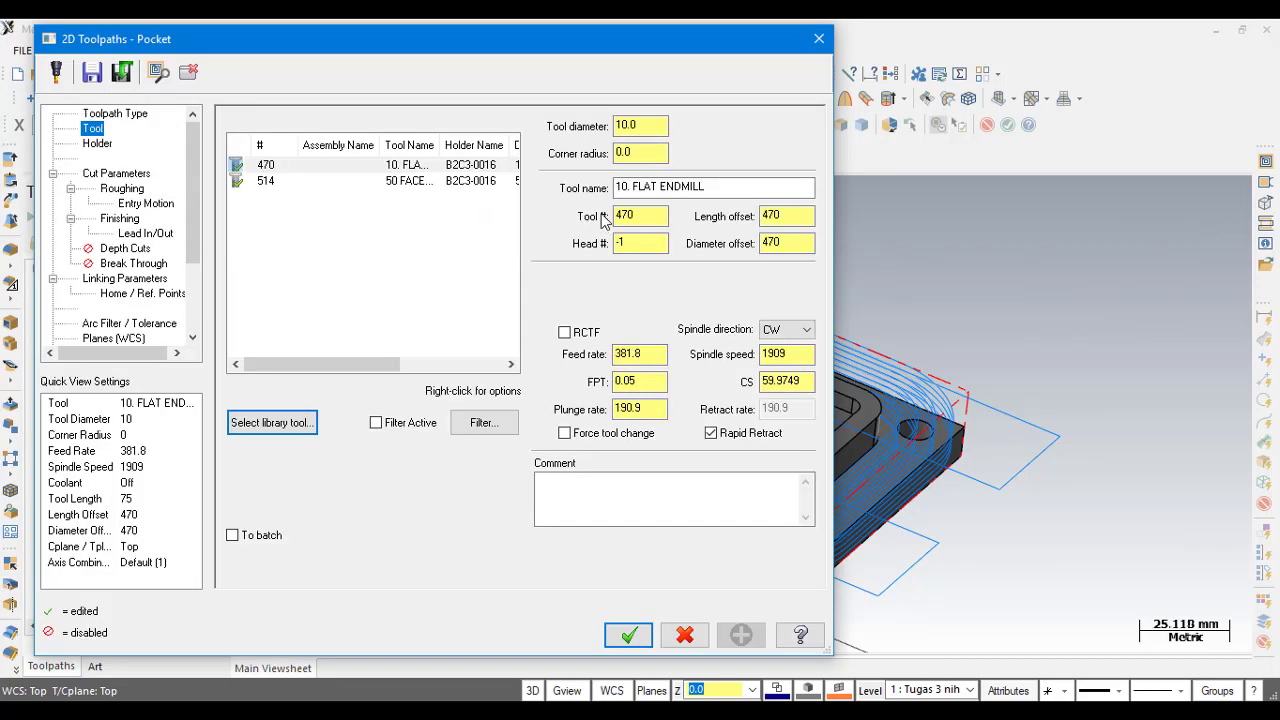
left_click(95, 145)
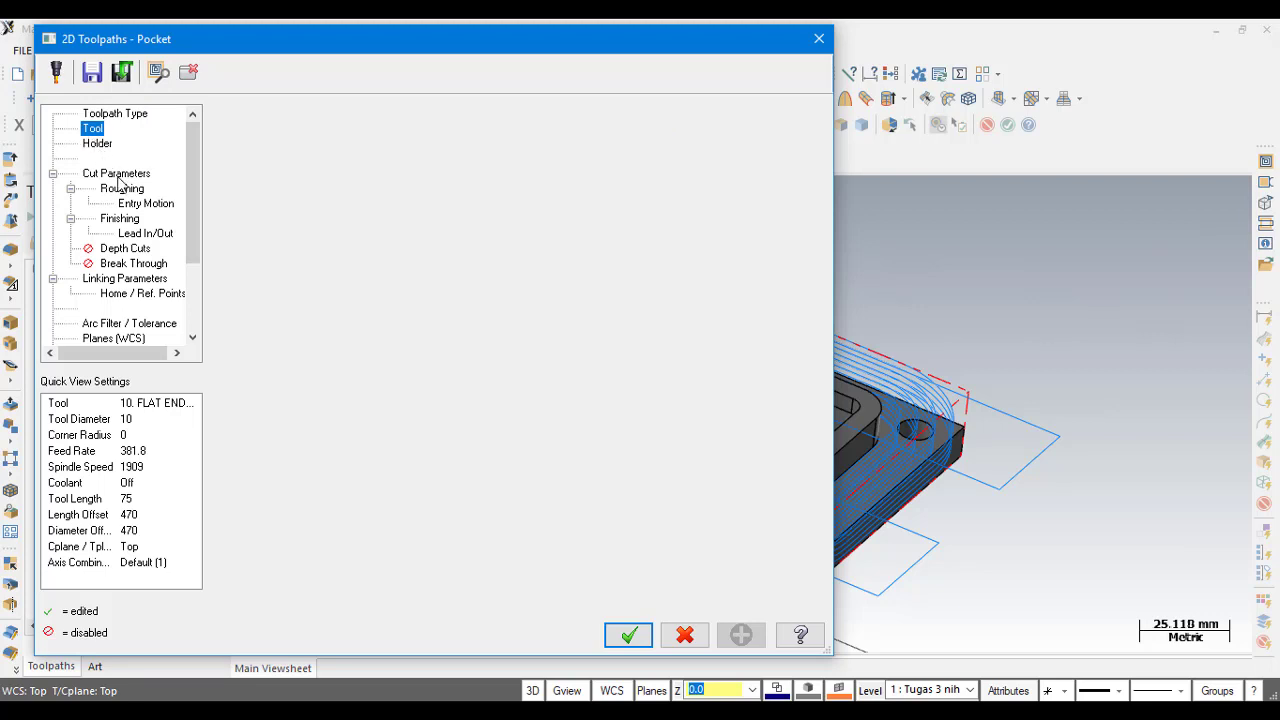
left_click(118, 176)
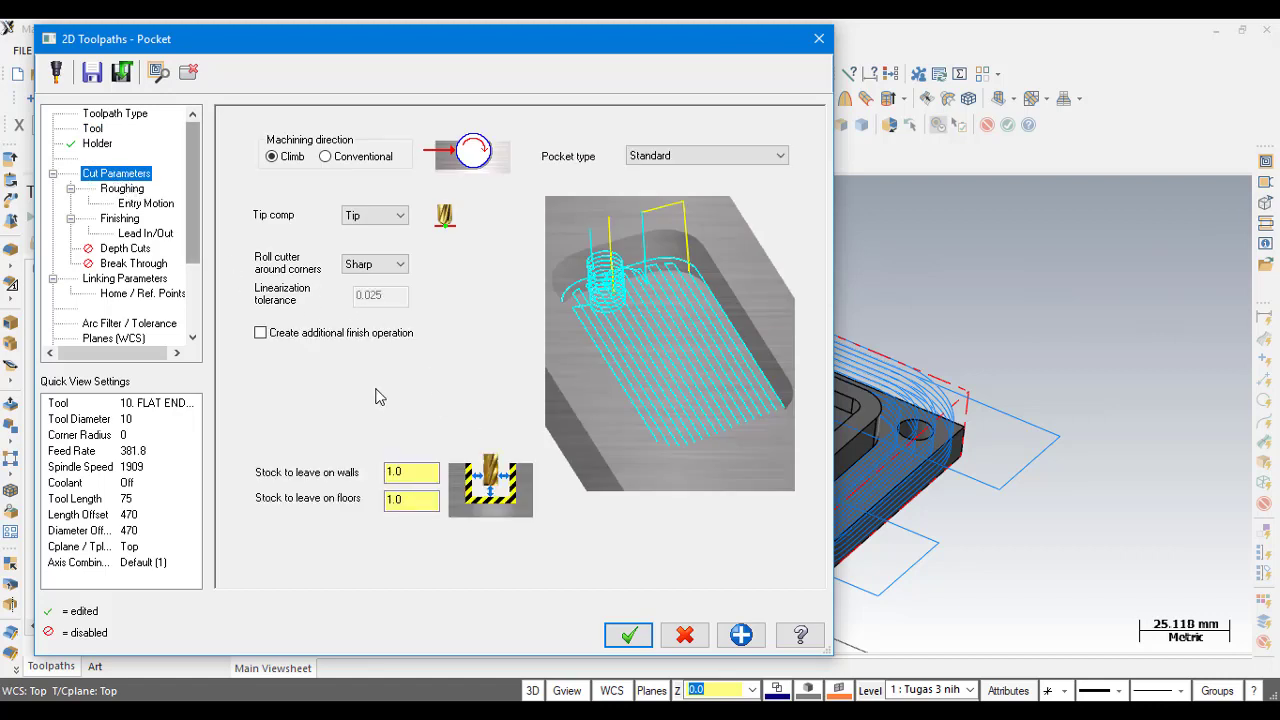
left_click_drag(420, 474, 334, 471)
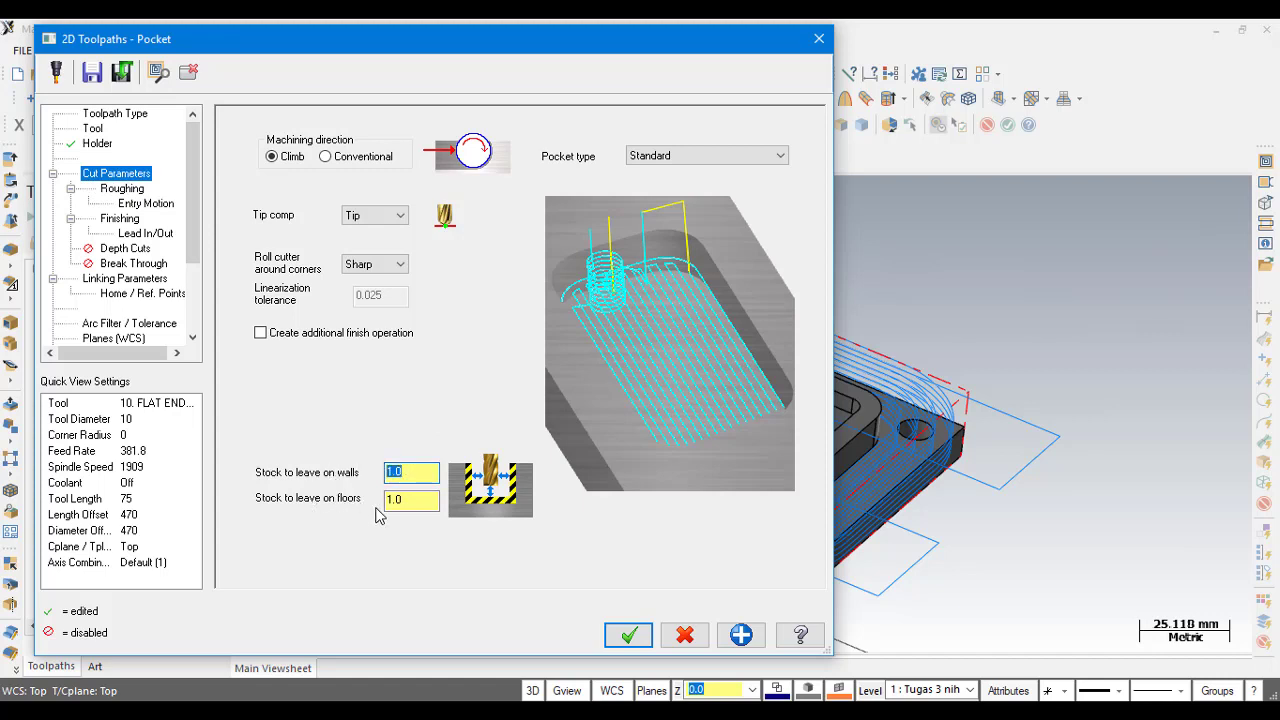
type("0")
left_click(420, 502)
left_click_drag(419, 502, 338, 517)
type("0")
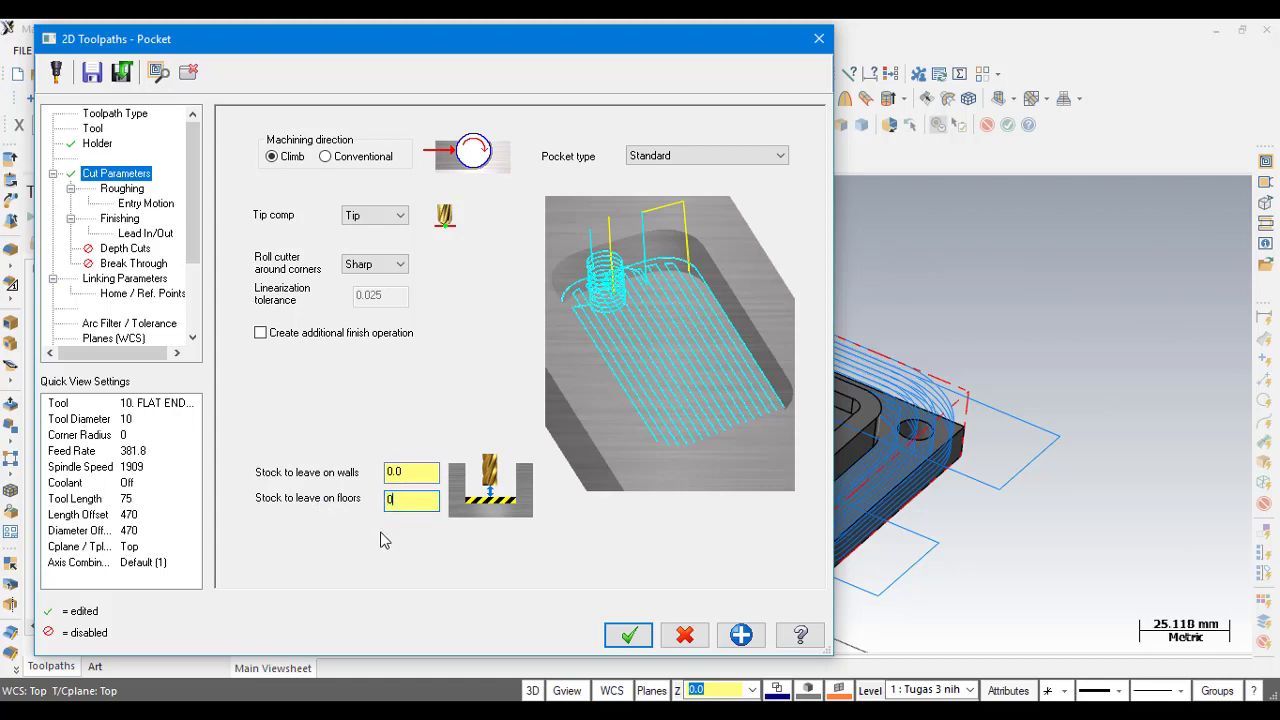
type(".0")
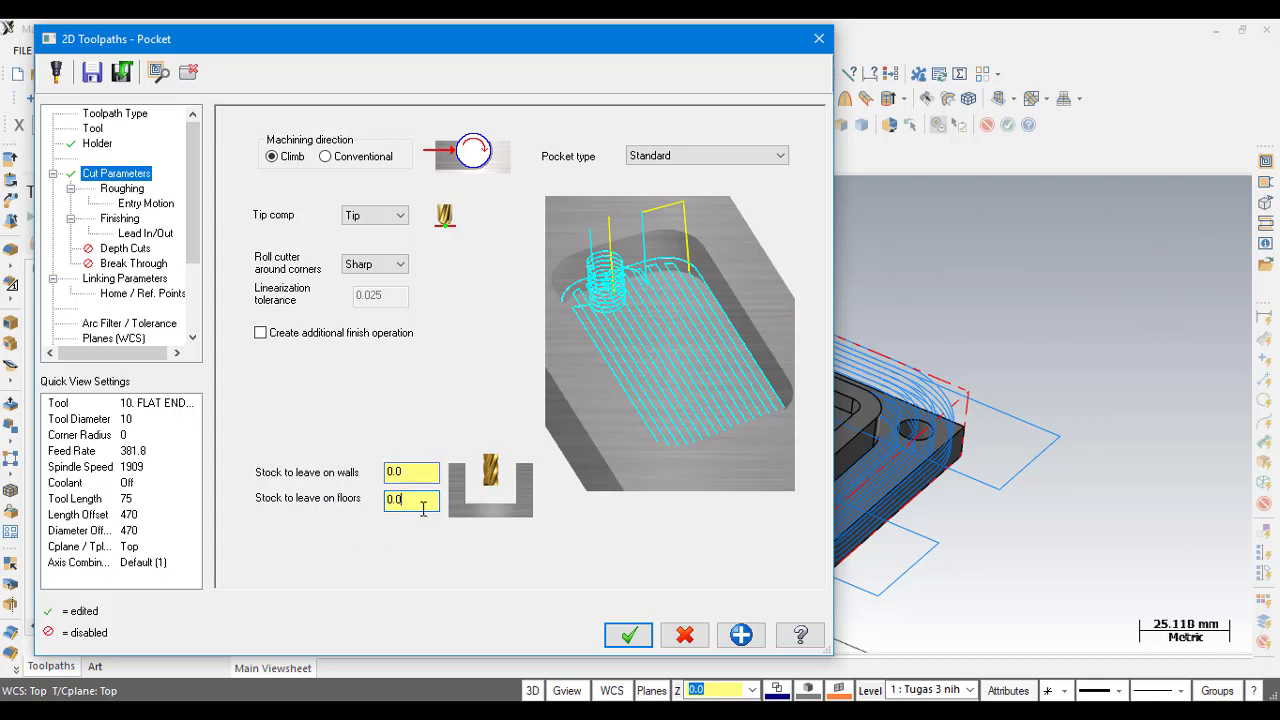
left_click(400, 215)
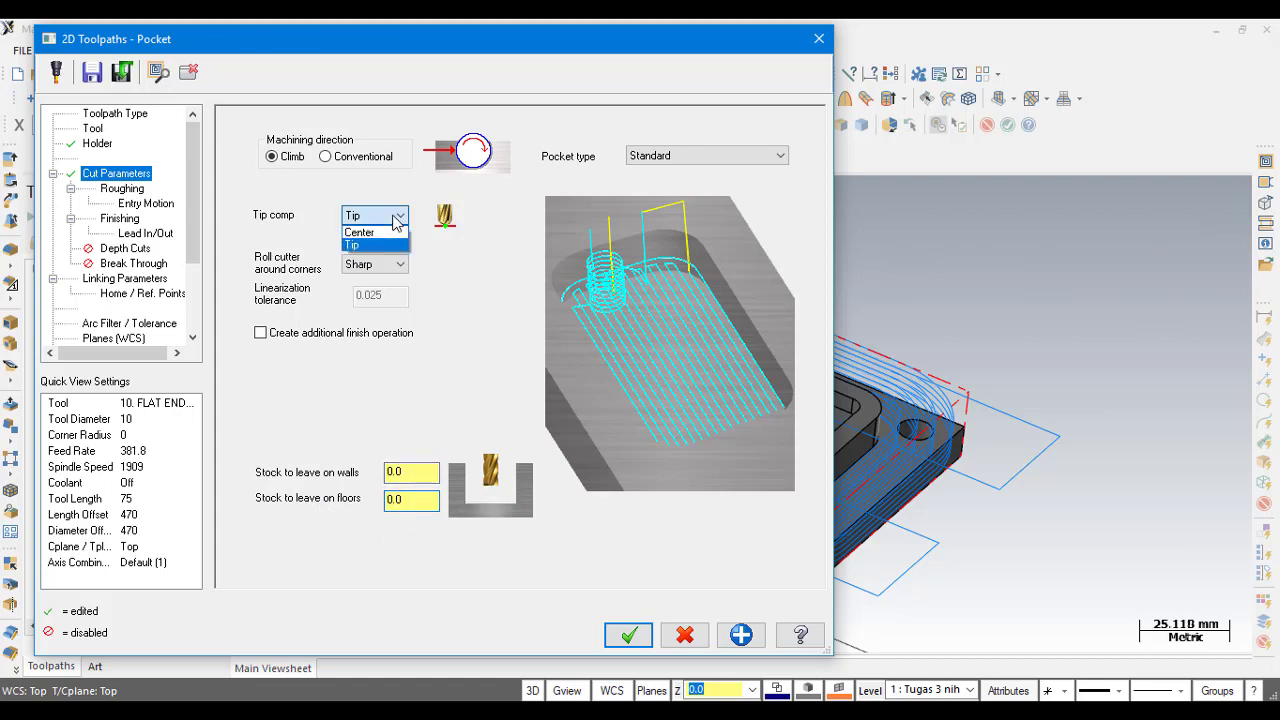
left_click(400, 217)
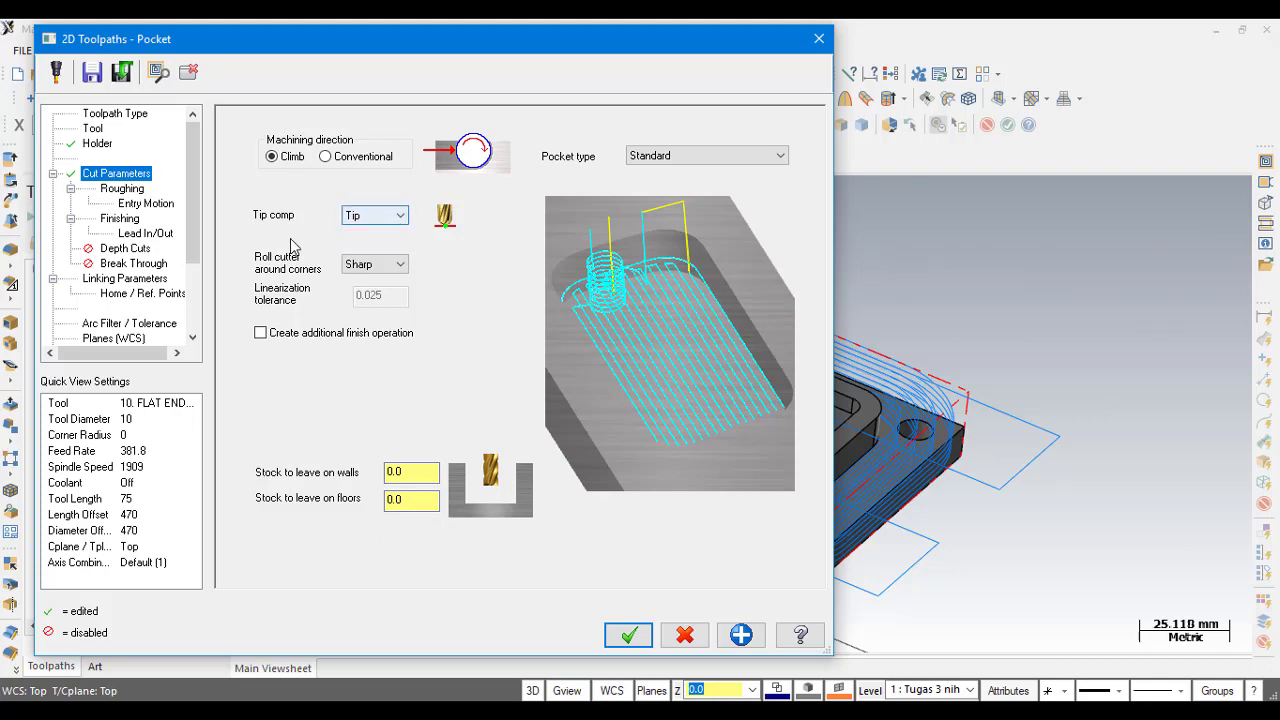
- Set the pocket roughing pattern to True Spiral
left_click(135, 190)
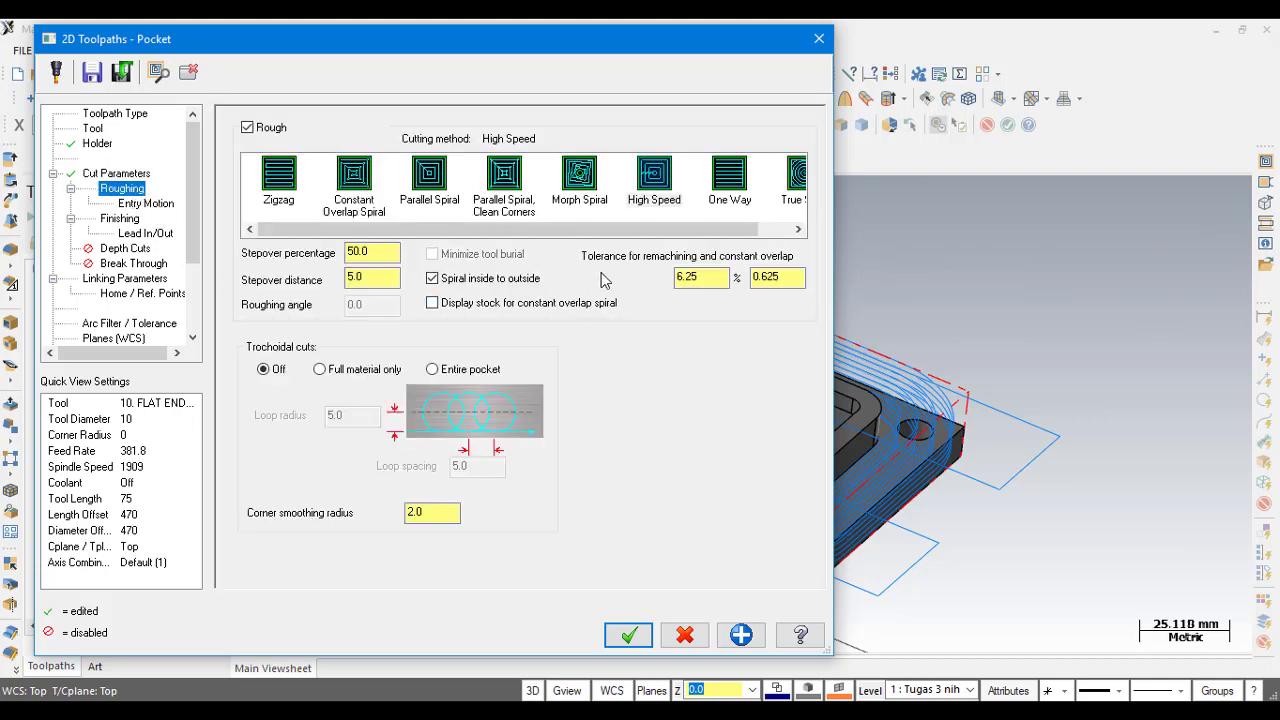
left_click_drag(704, 230, 738, 237)
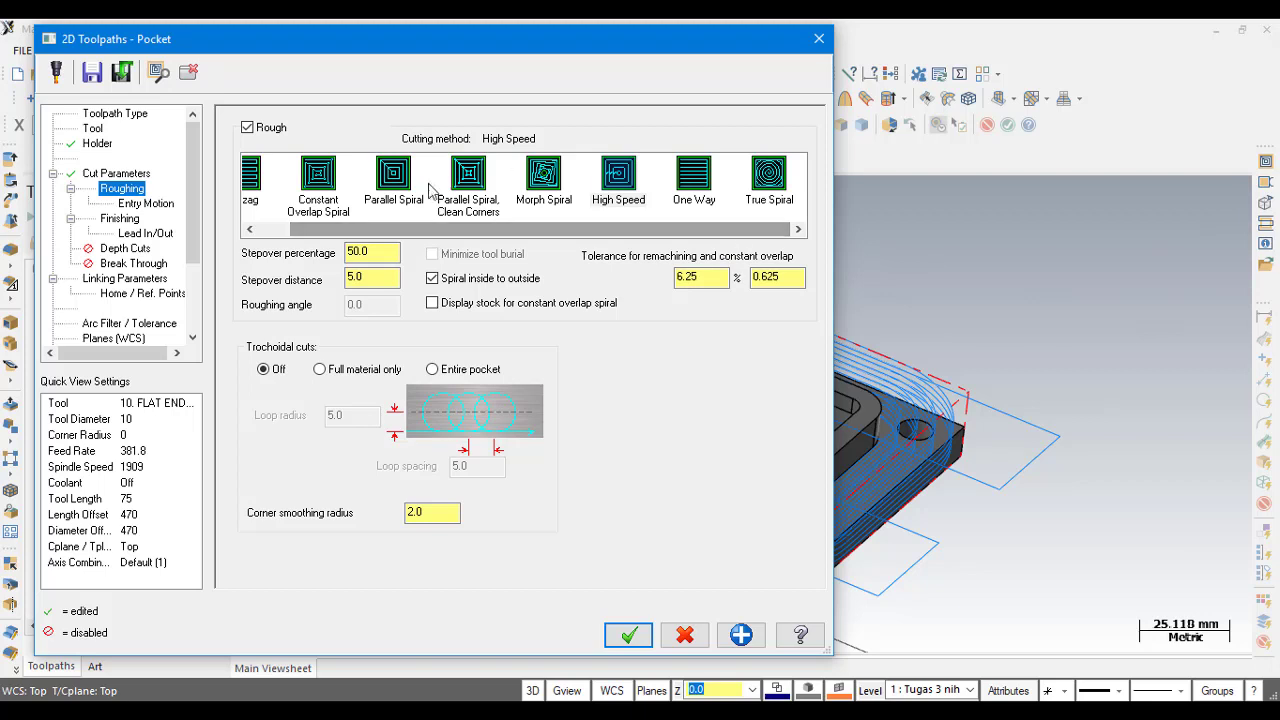
left_click(770, 188)
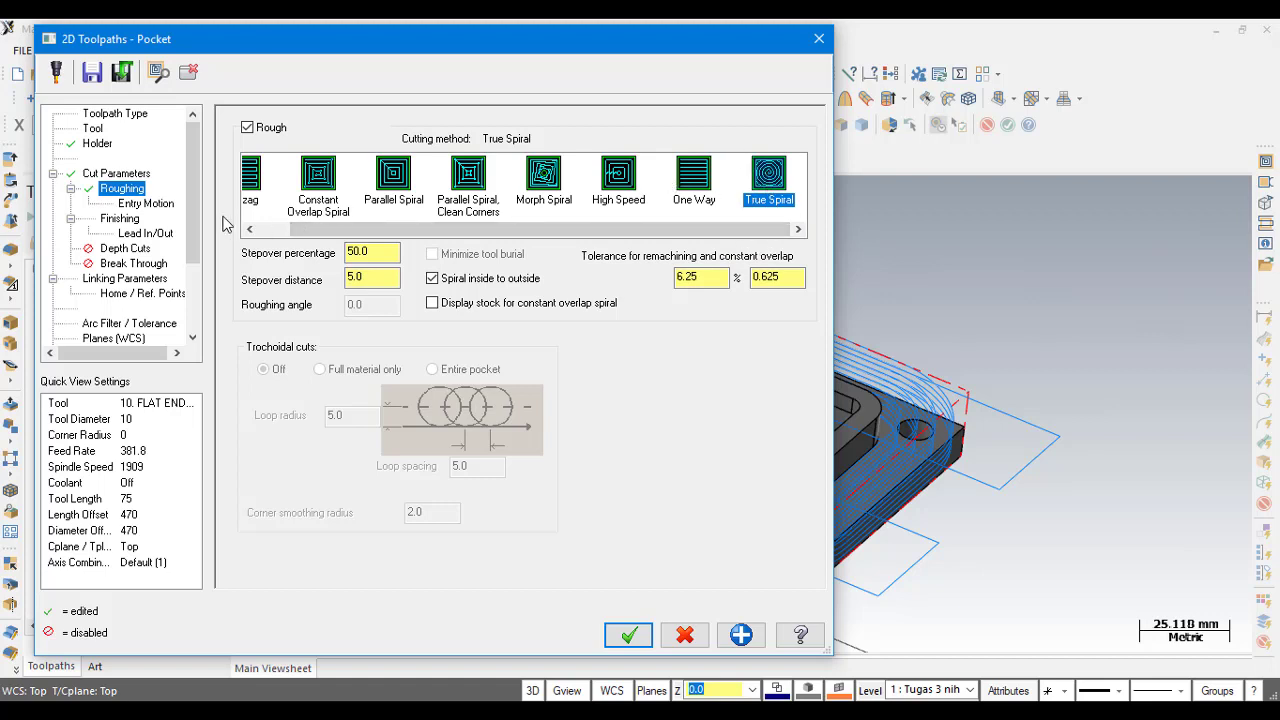
- Set the pocket entry motion to Ramp instead of Helix
left_click(156, 207)
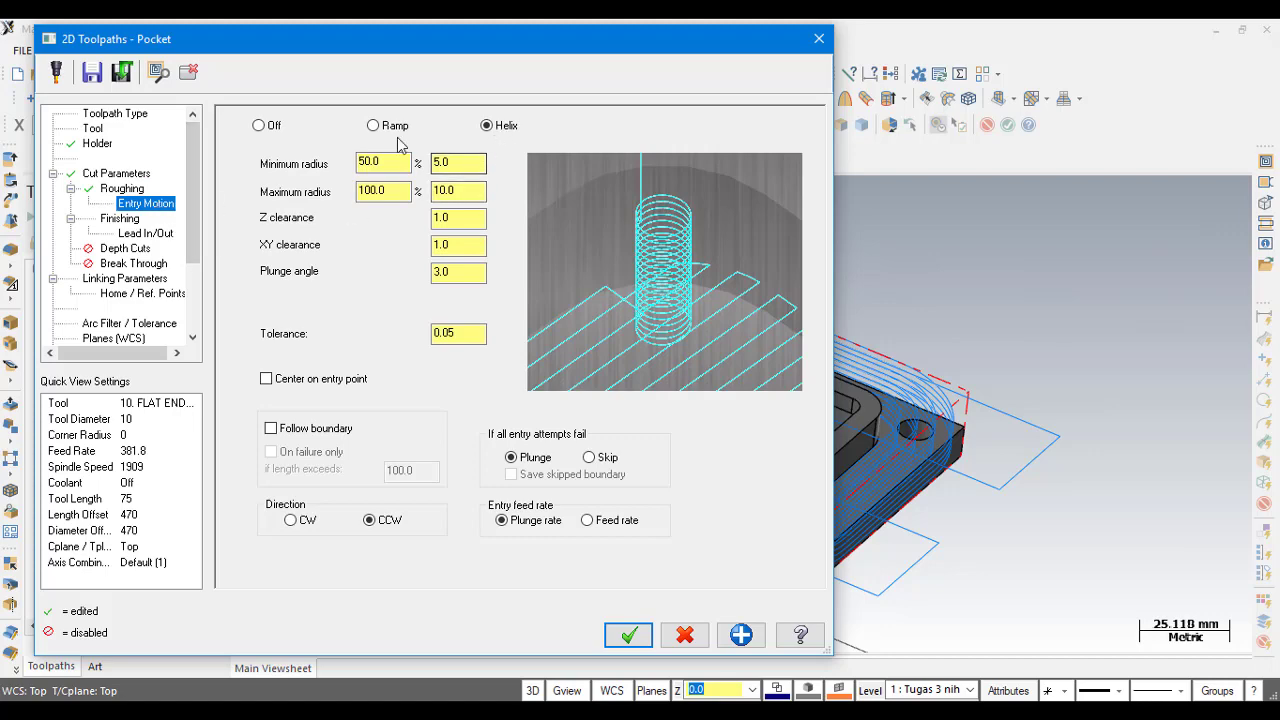
left_click(260, 126)
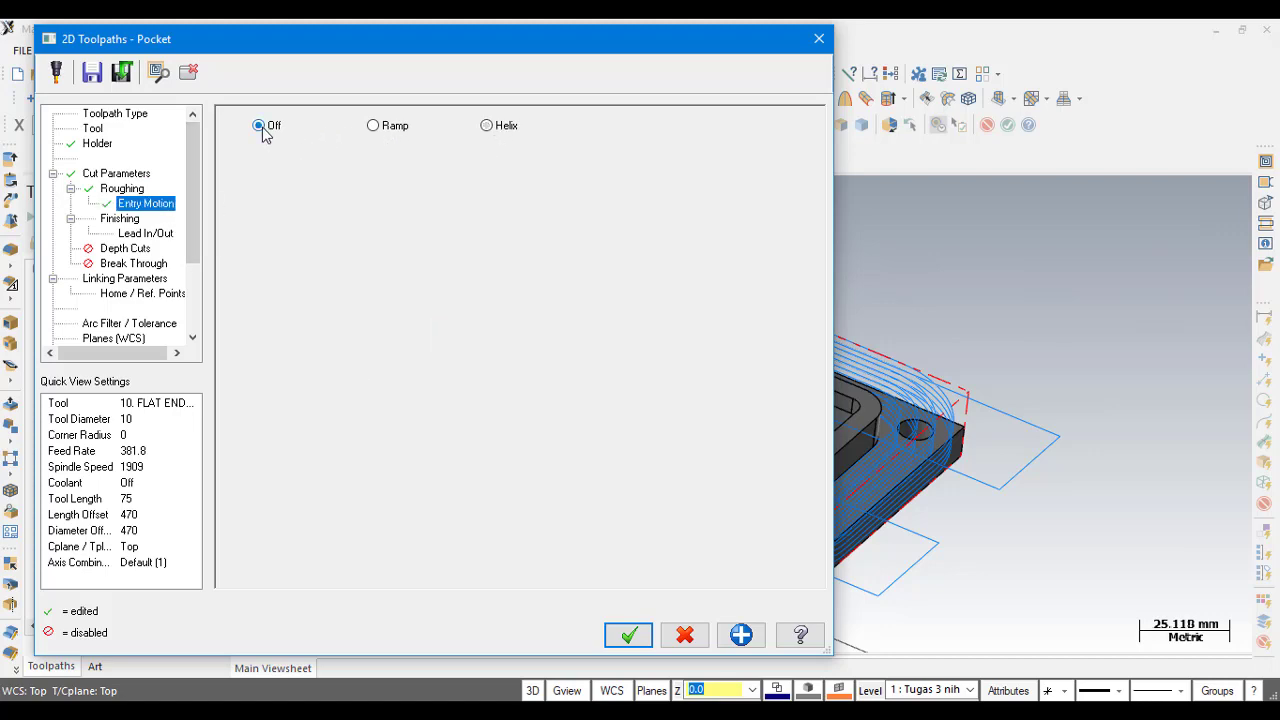
left_click(375, 126)
left_click(487, 125)
left_click(394, 127)
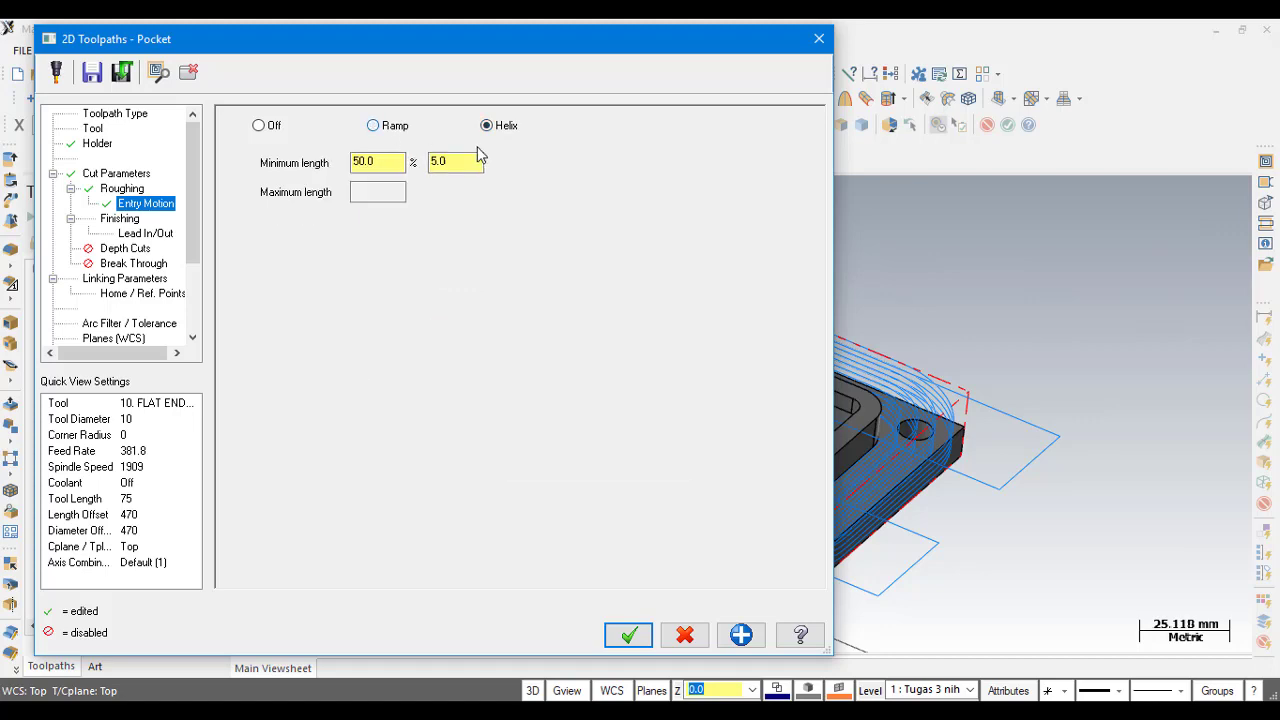
left_click(486, 127)
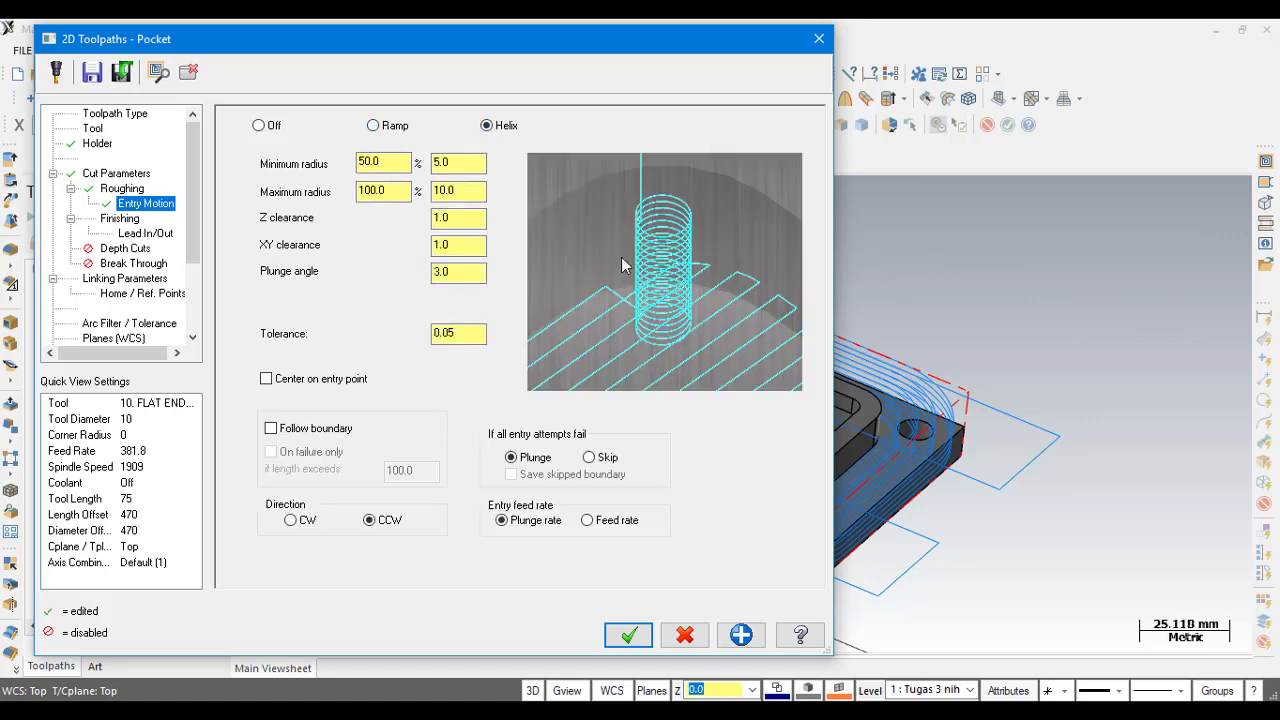
left_click(388, 127)
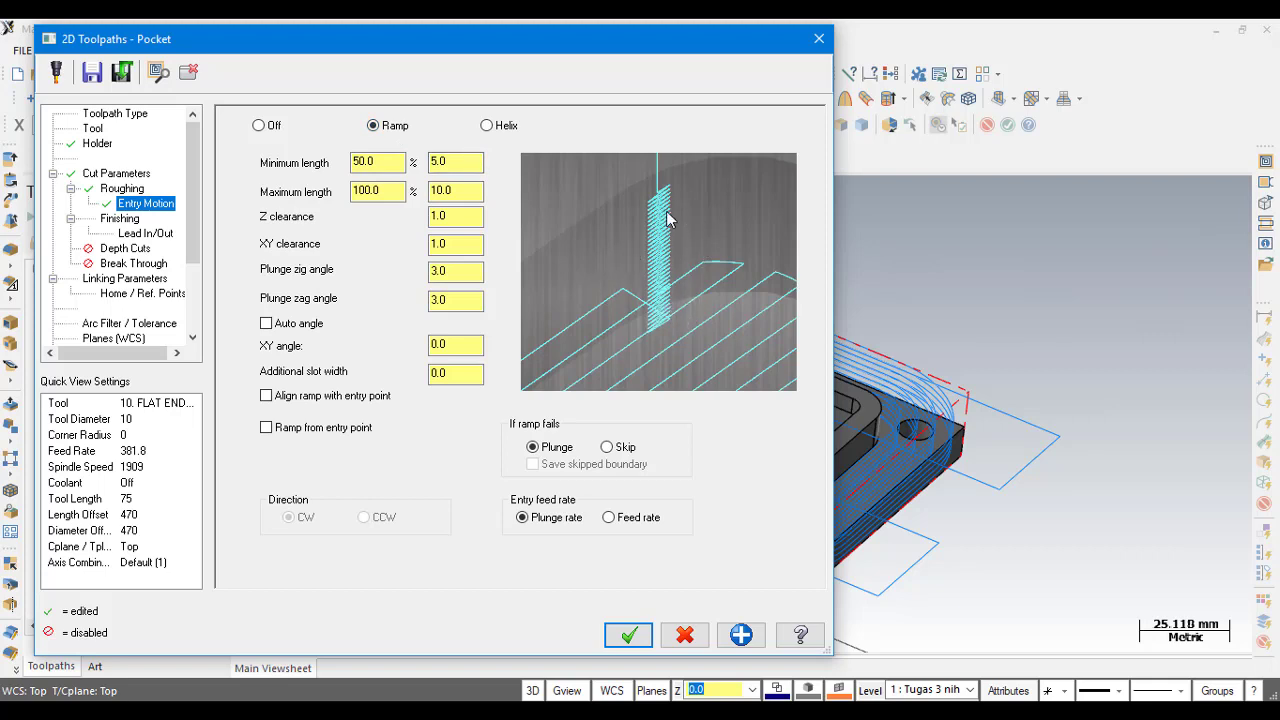
left_click(119, 219)
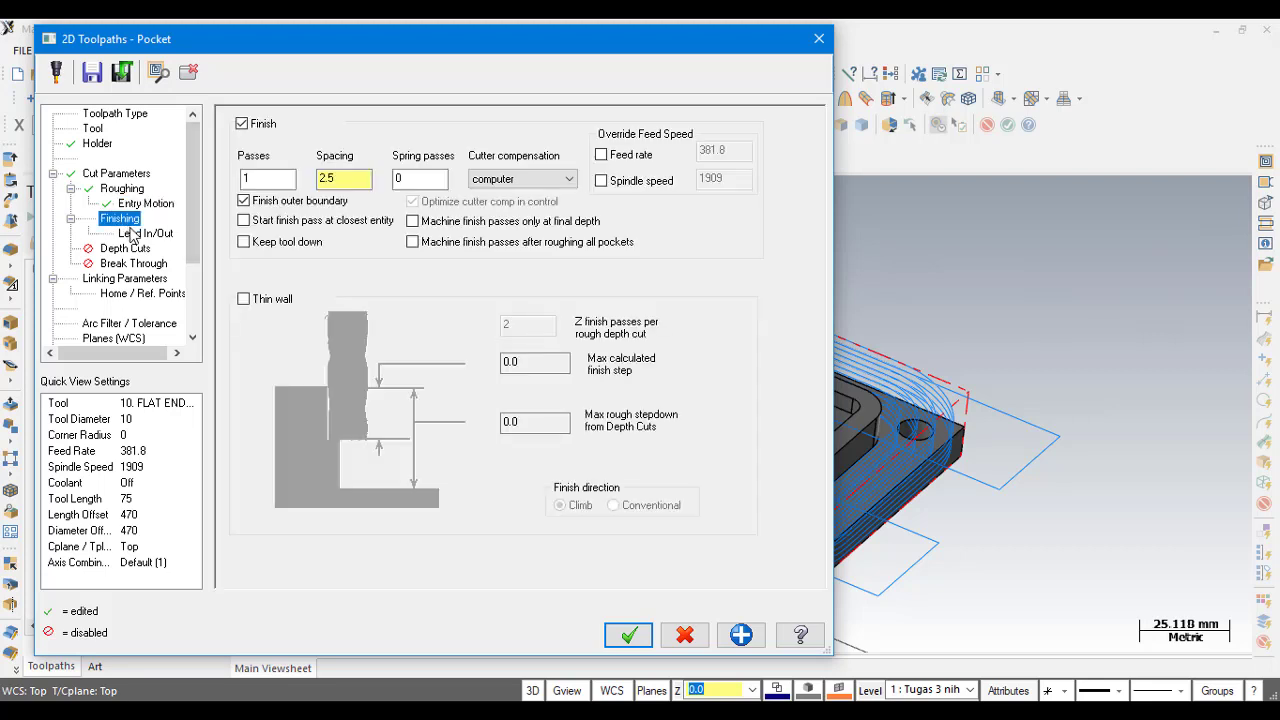
- Turn off finishing passes and enable depth cuts for the pocket
left_click(252, 127)
left_click(145, 234)
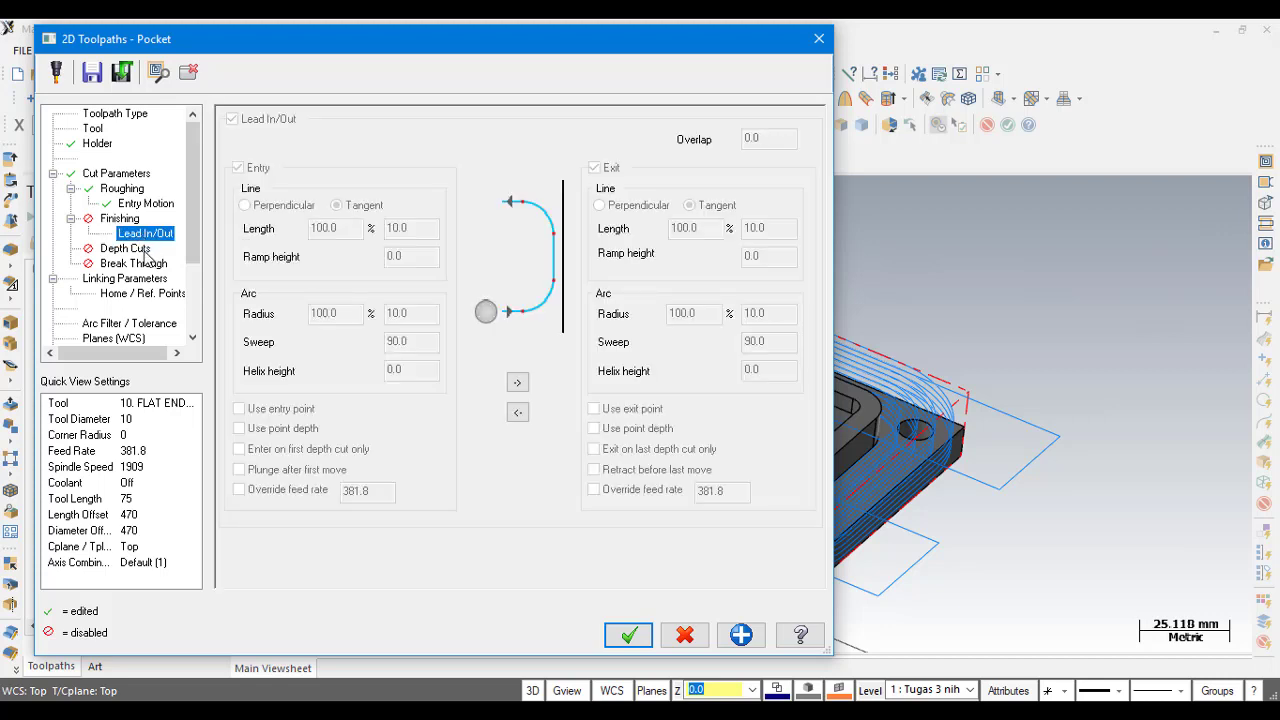
left_click(125, 248)
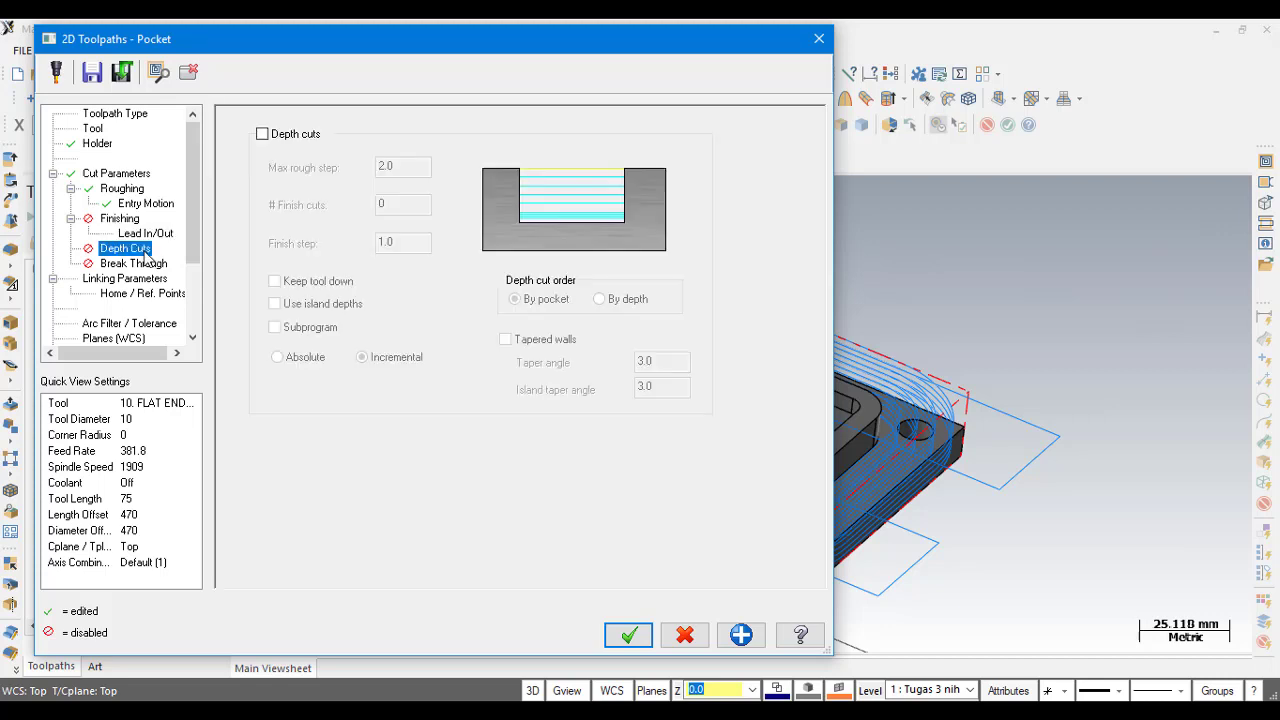
left_click(262, 134)
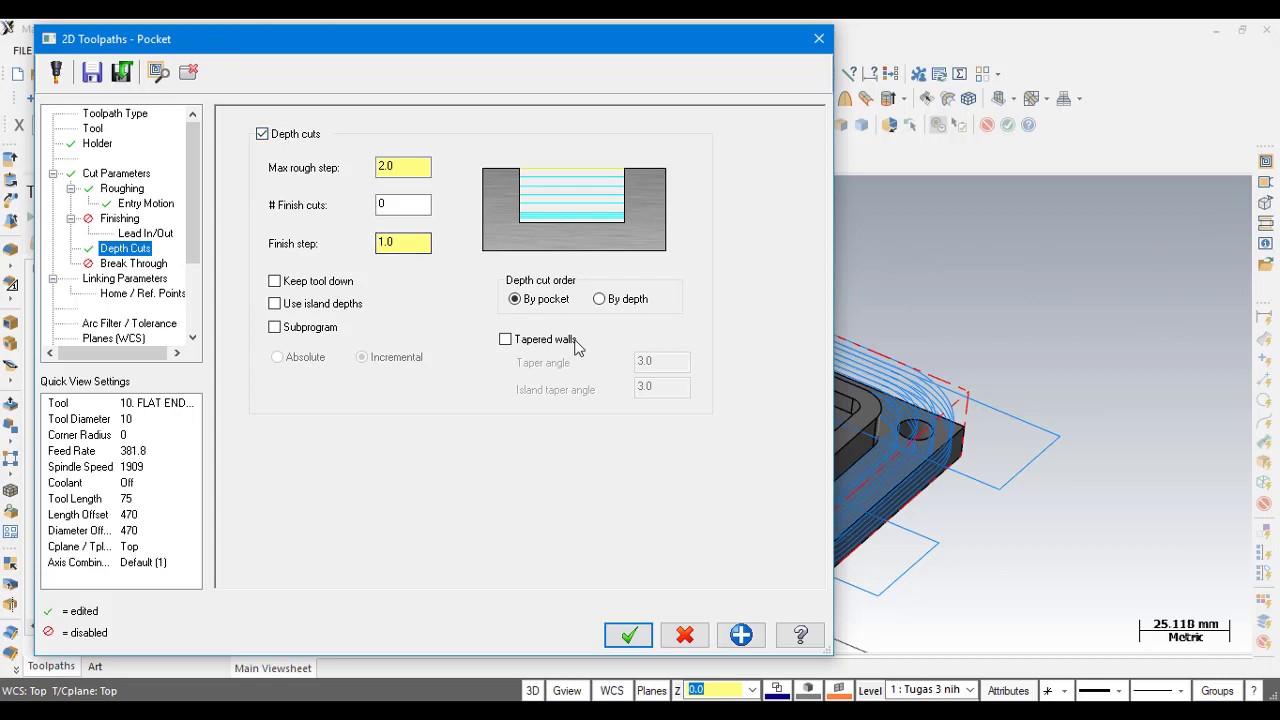
- Pick top of stock 20.0 and incremental depth -5.0 from the model, then generate the pocket
left_click(145, 264)
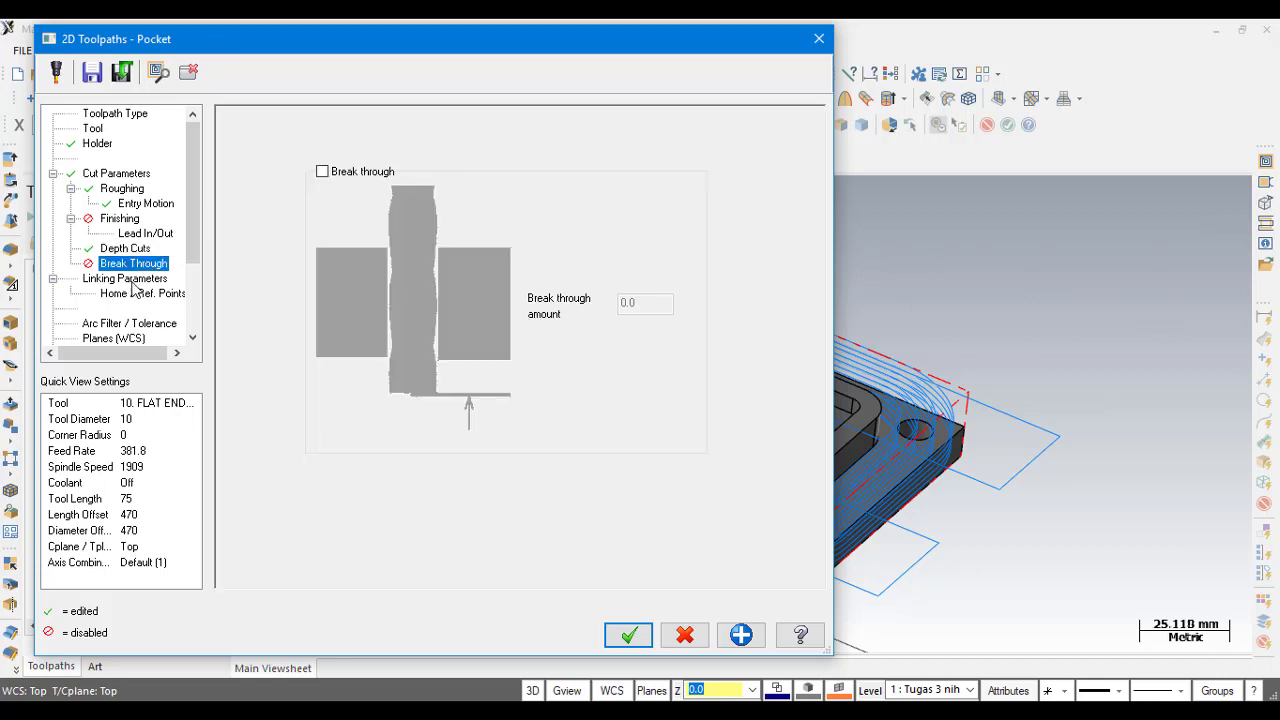
left_click(132, 280)
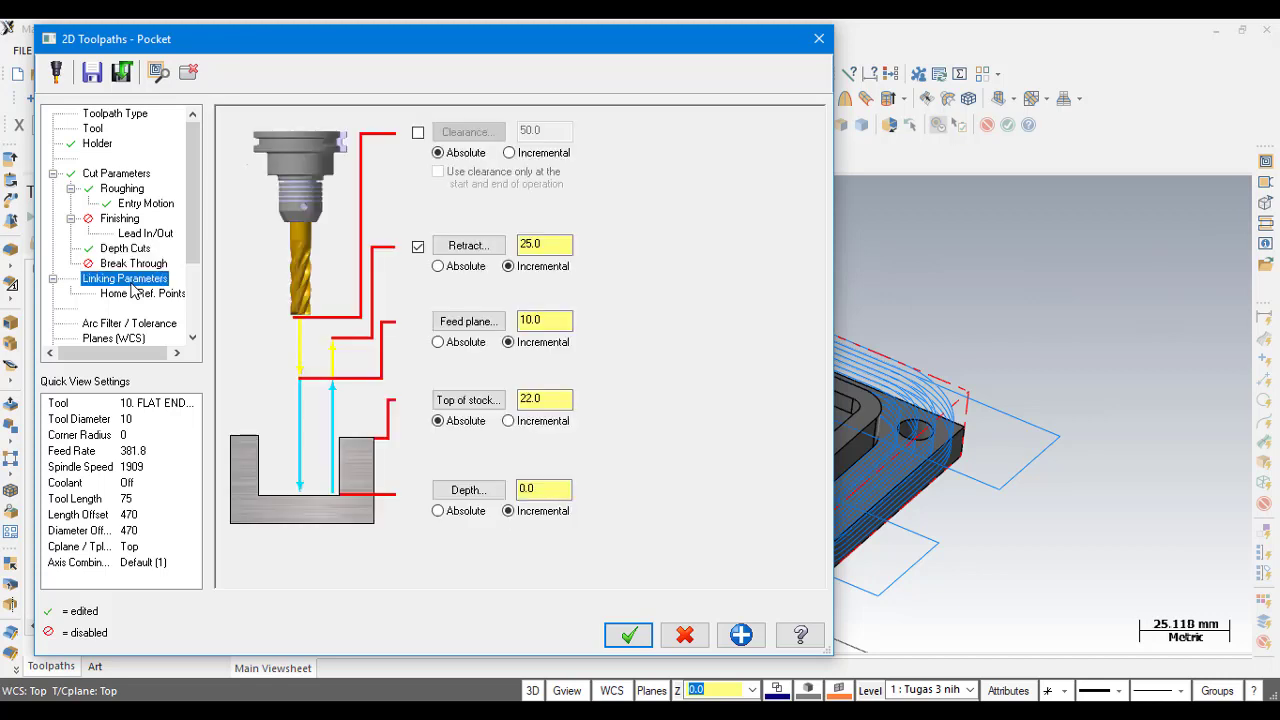
left_click(478, 404)
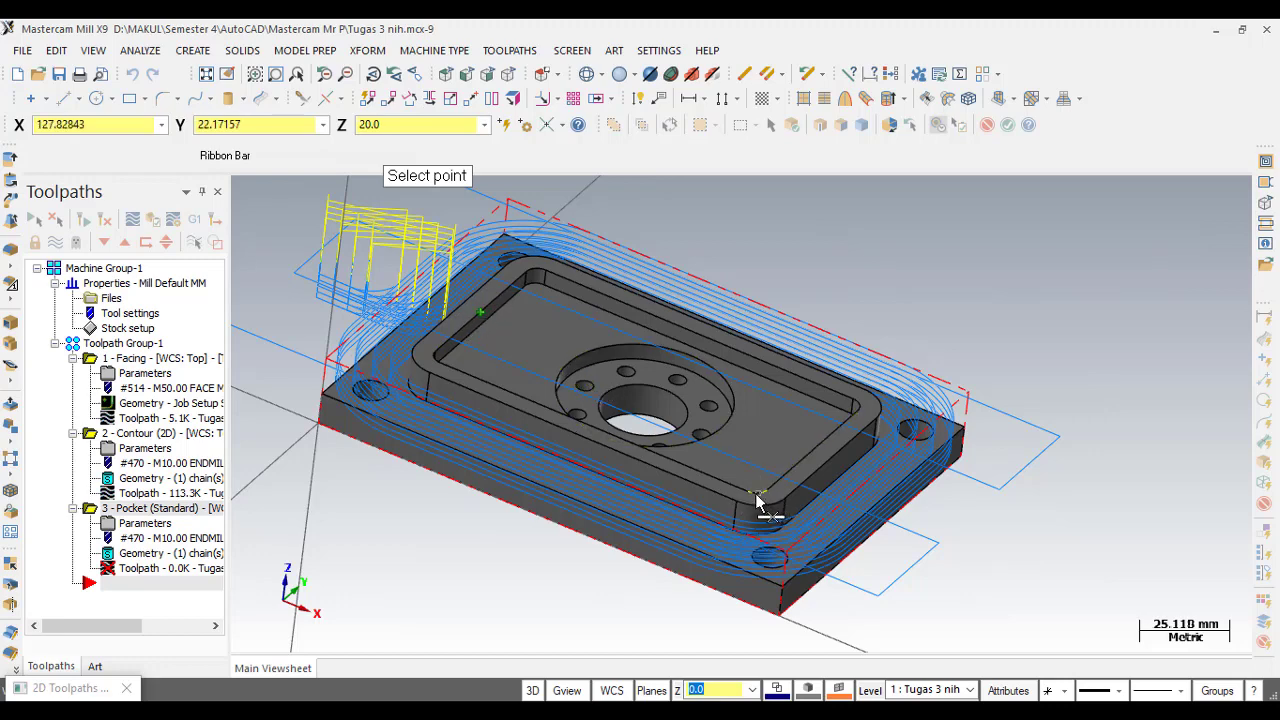
left_click(757, 496)
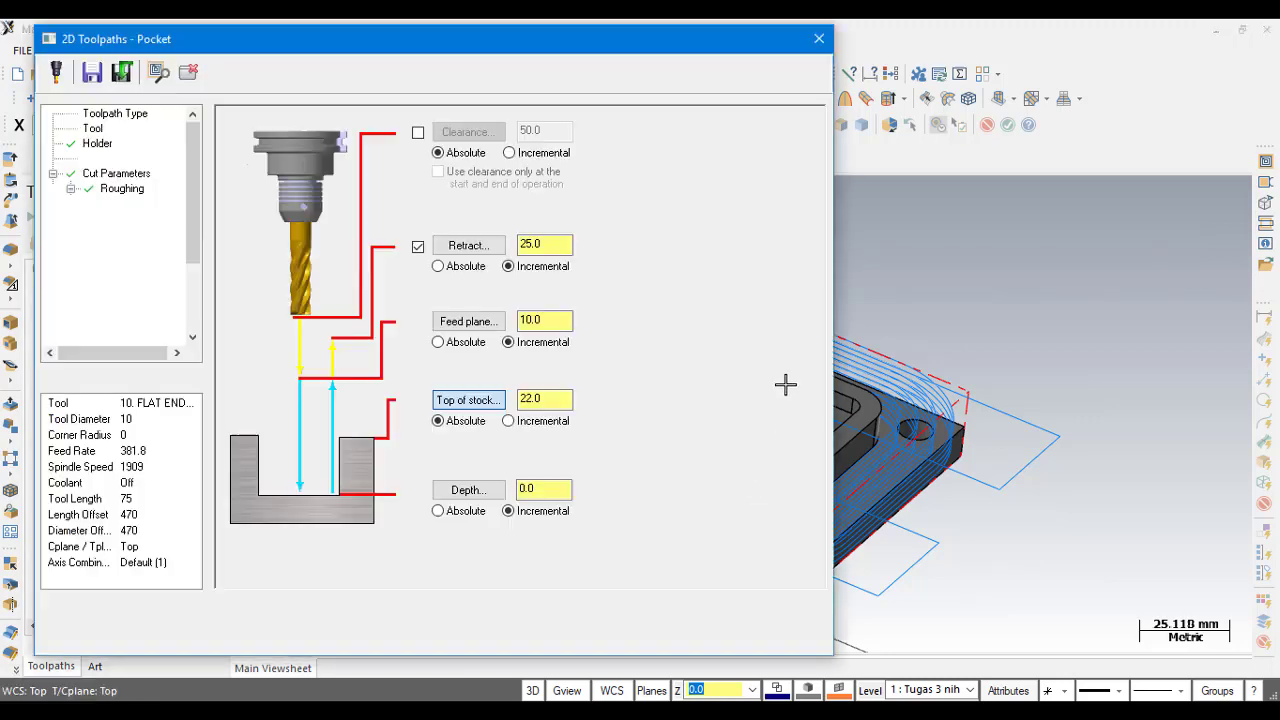
left_click(484, 499)
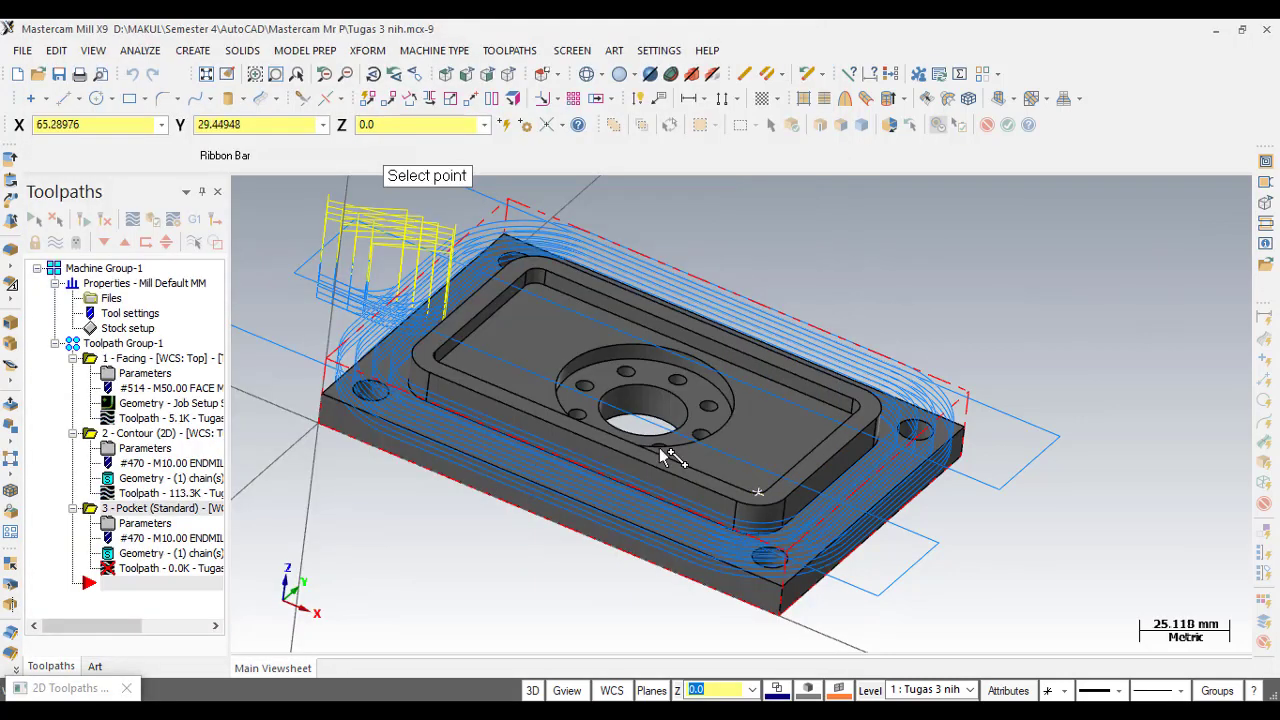
scroll(720, 440, "up", 1)
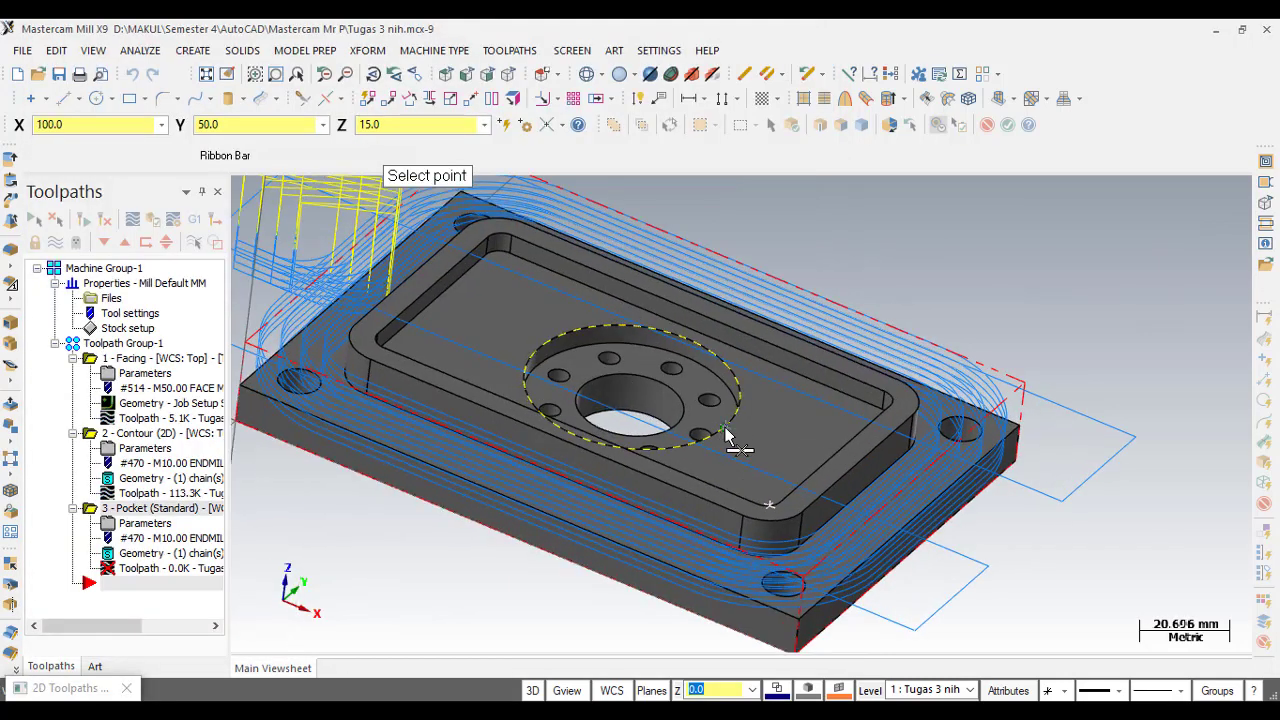
left_click(726, 434)
left_click(540, 490)
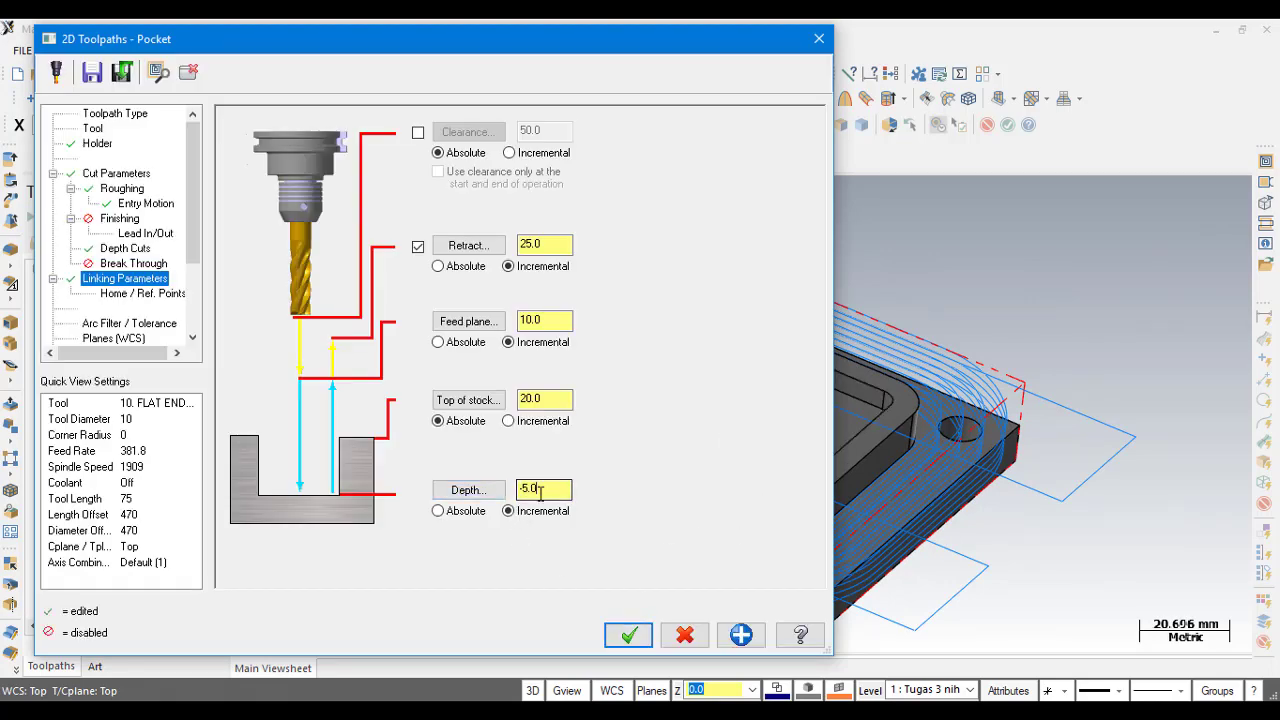
left_click(630, 636)
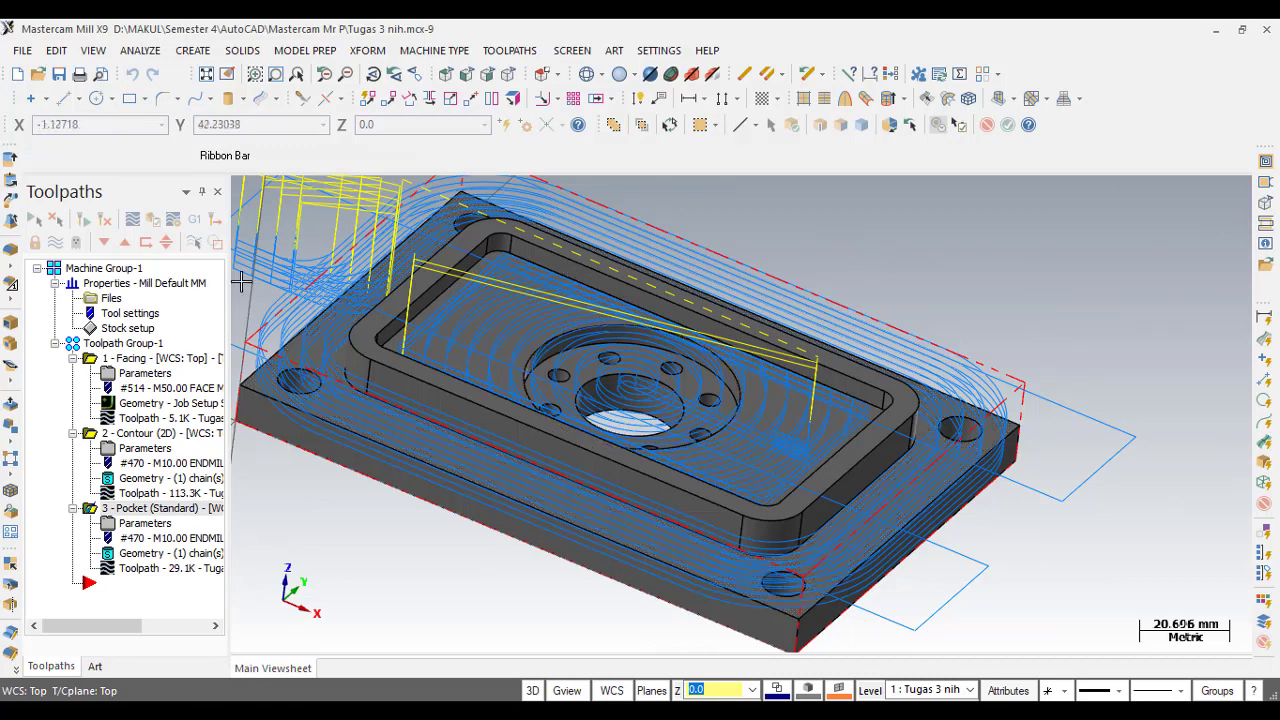
left_click(157, 221)
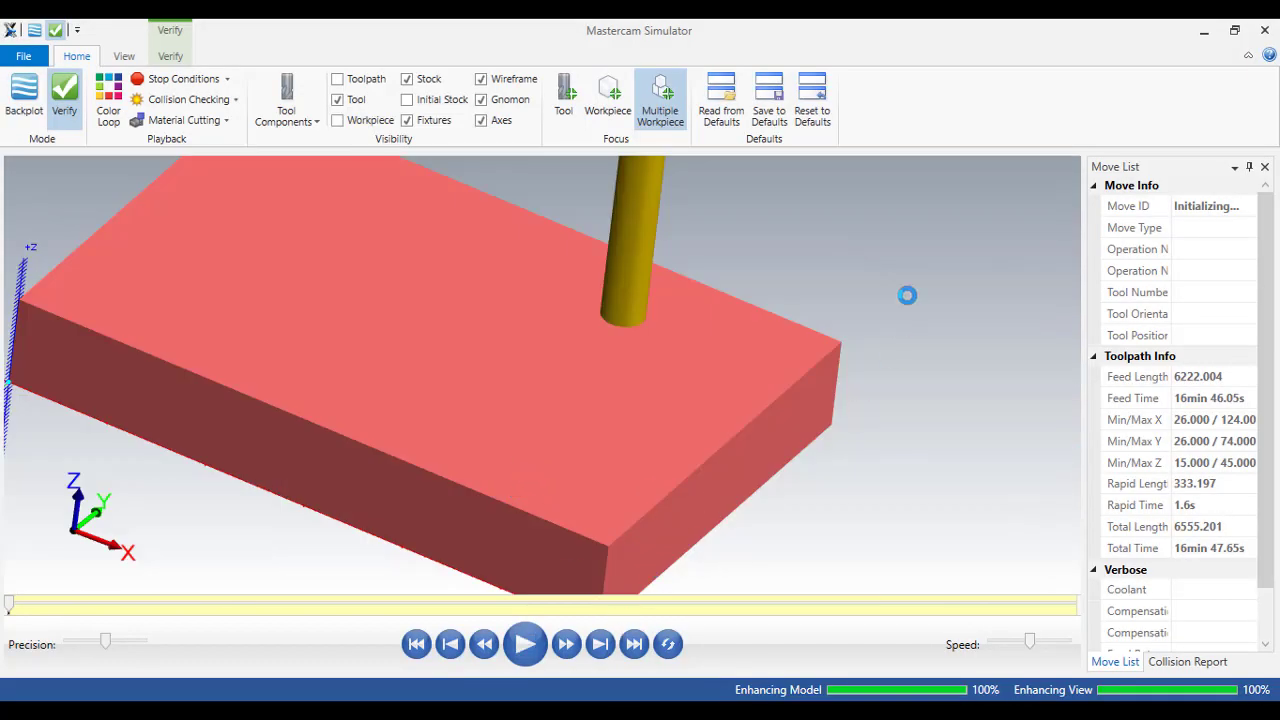
- Verify all three operations with Color Loop through all 542 moves, then close the Simulator
left_click(1265, 31)
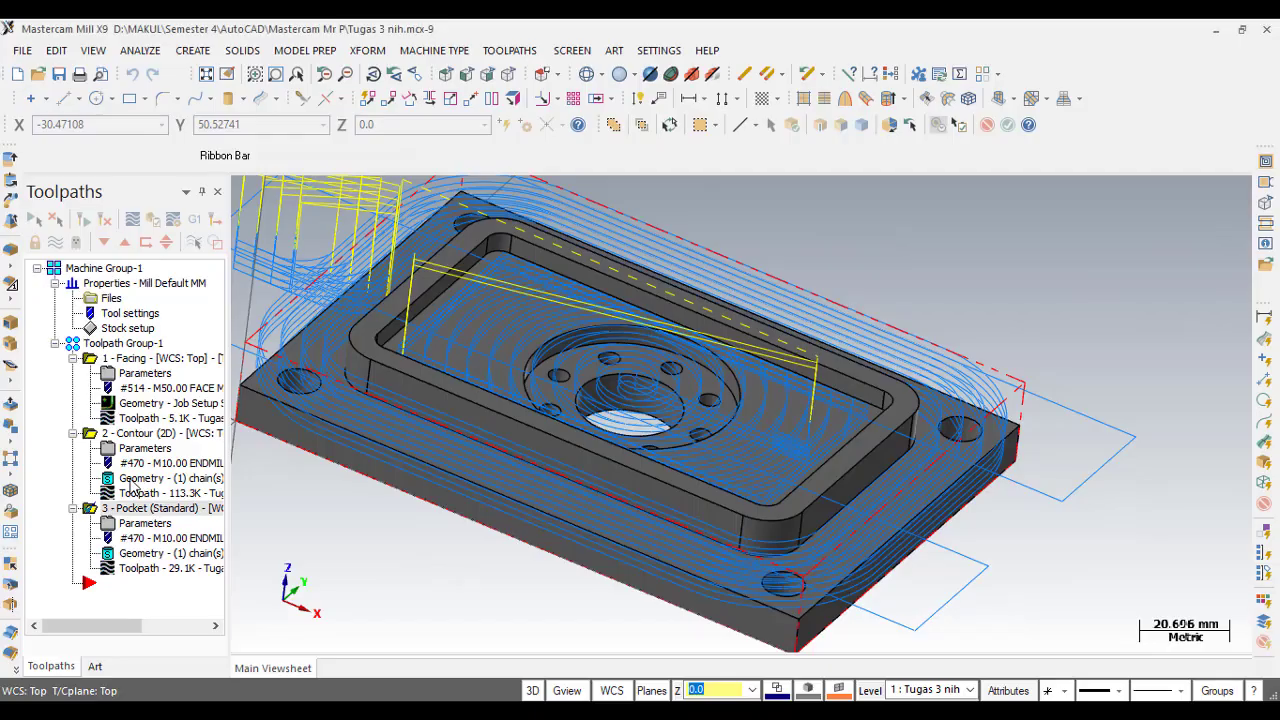
left_click(38, 223)
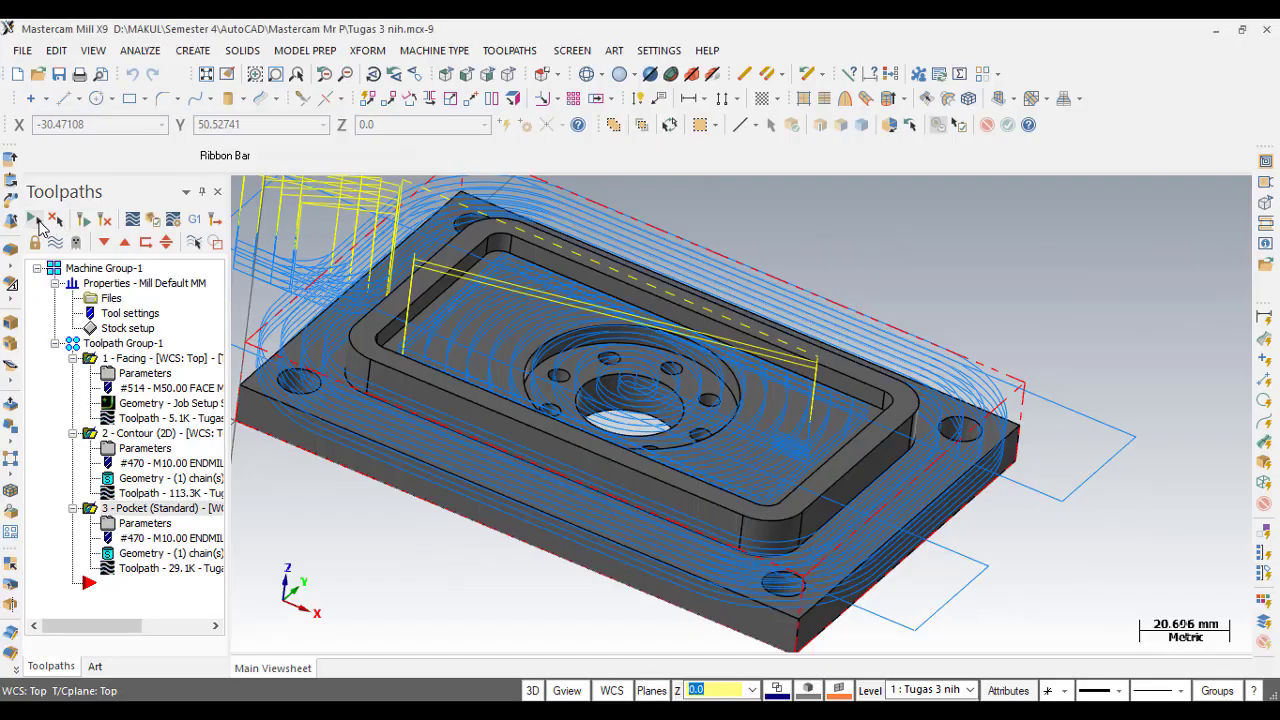
left_click(152, 220)
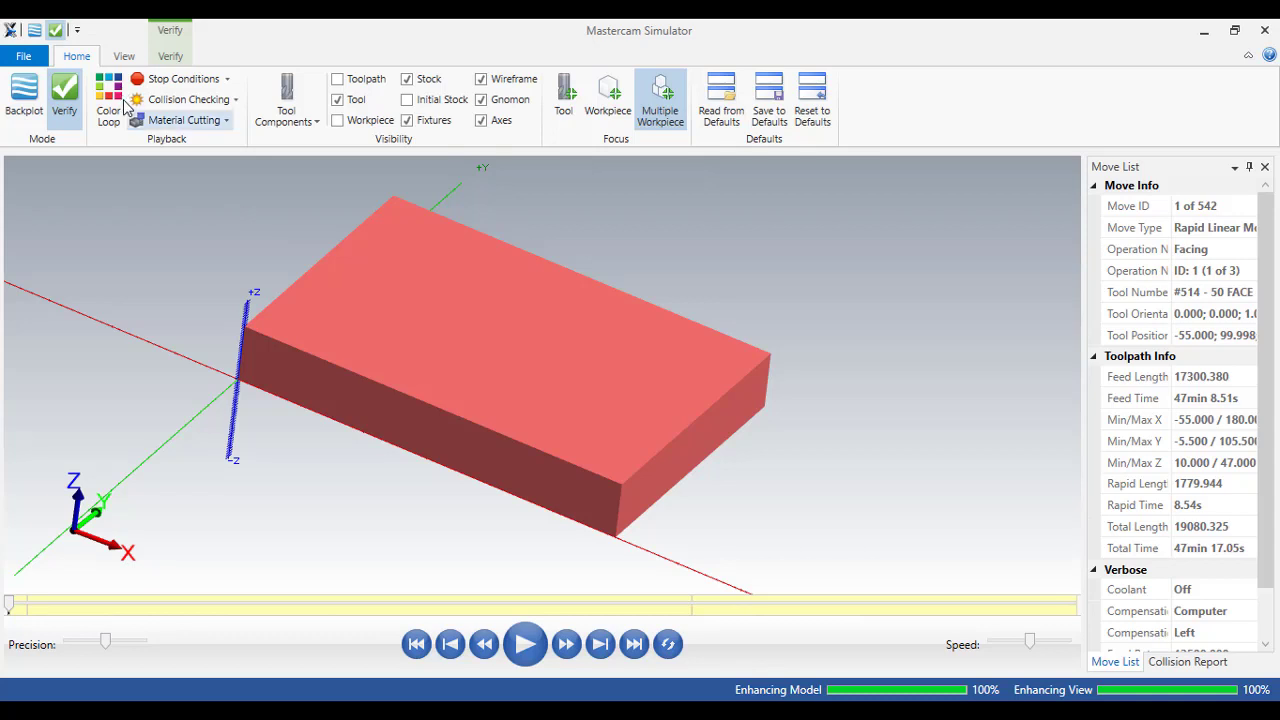
left_click(108, 100)
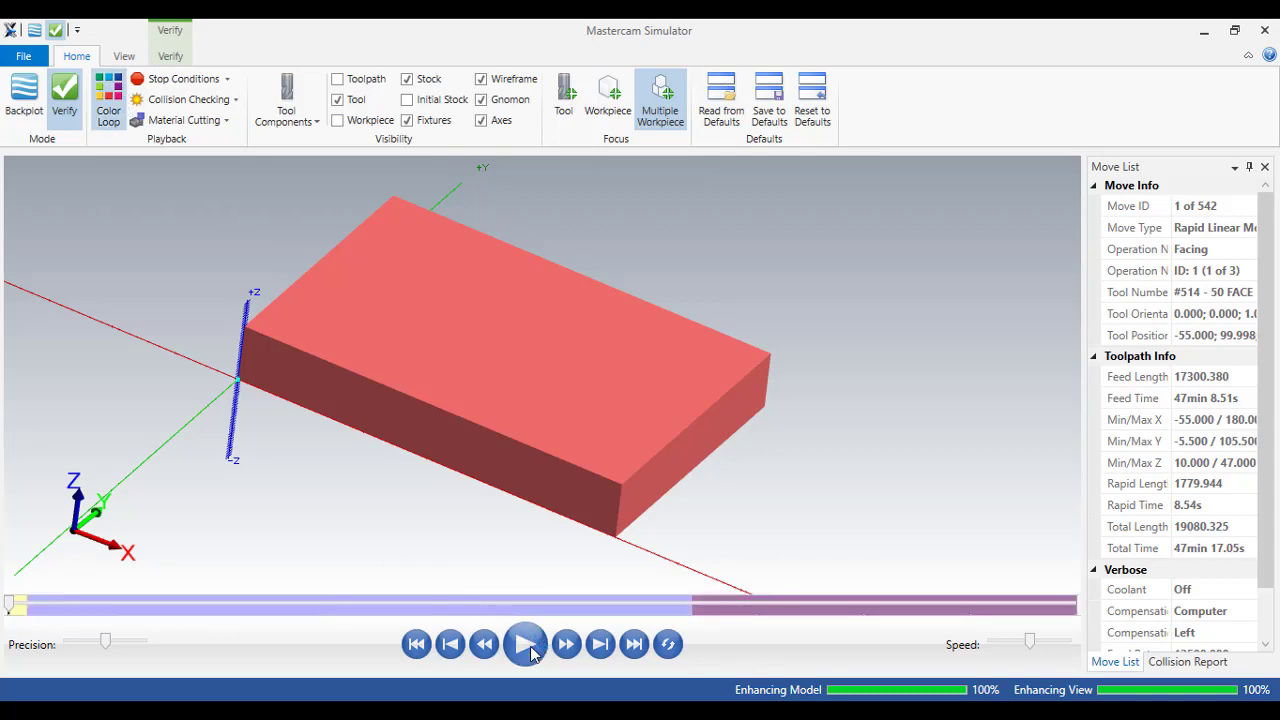
left_click(526, 645)
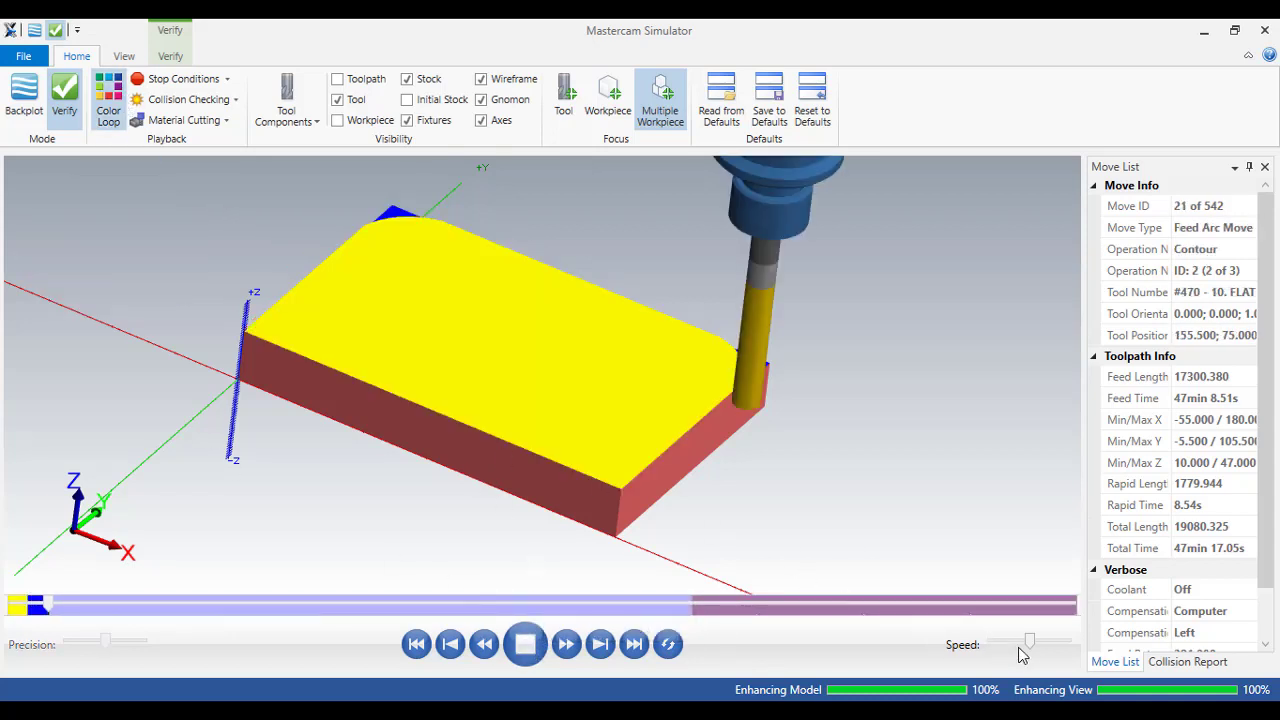
left_click_drag(1029, 642, 1014, 646)
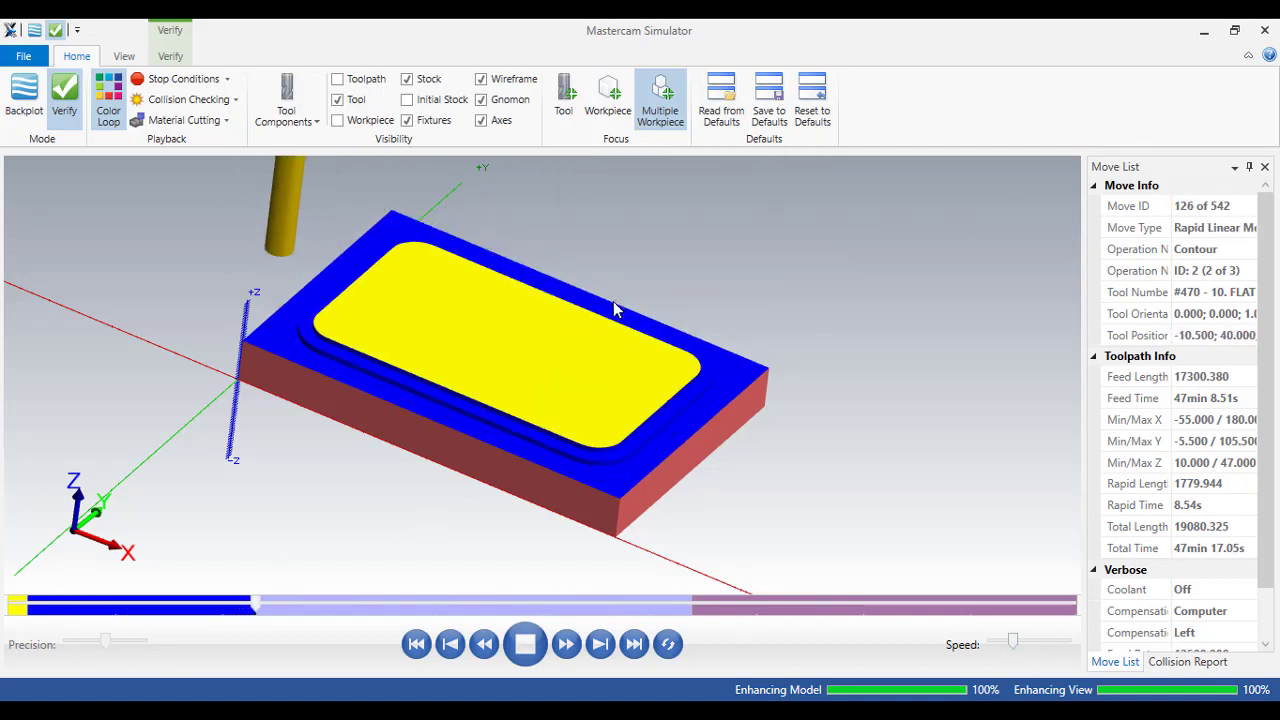
scroll(590, 307, "down", 1)
scroll(580, 308, "up", 2)
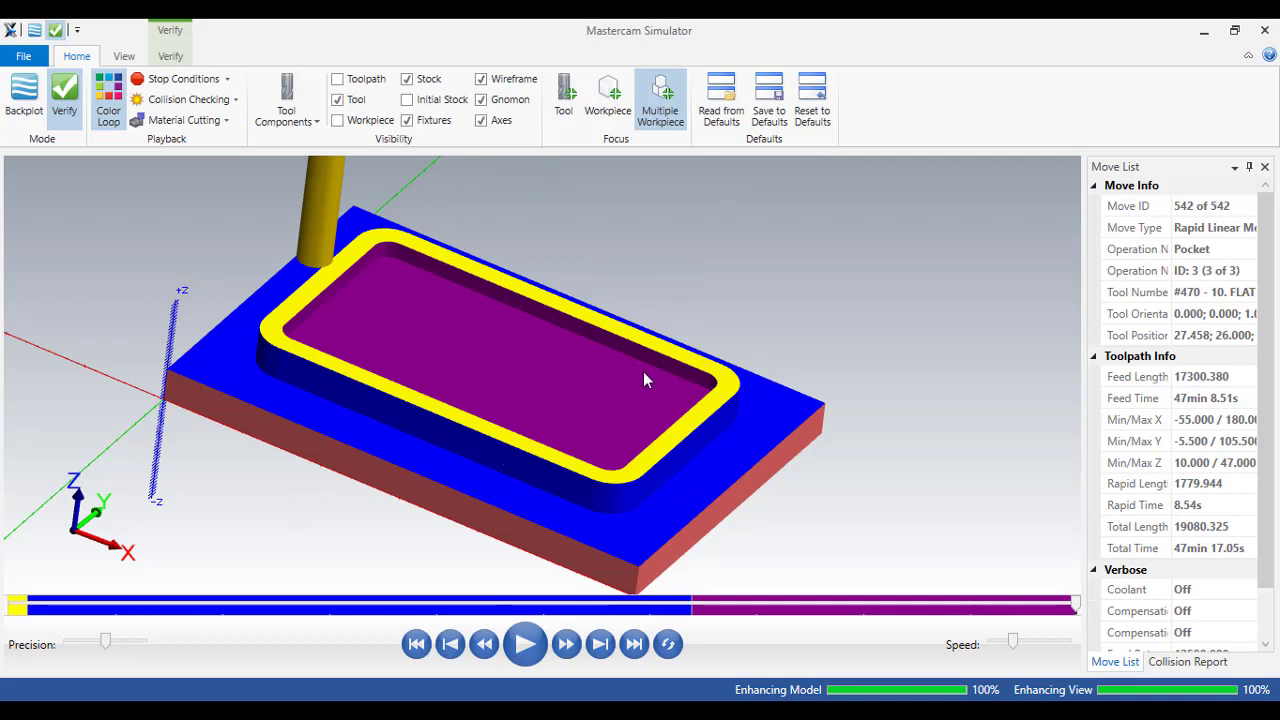
scroll(643, 371, "up", 3)
scroll(650, 320, "down", 2)
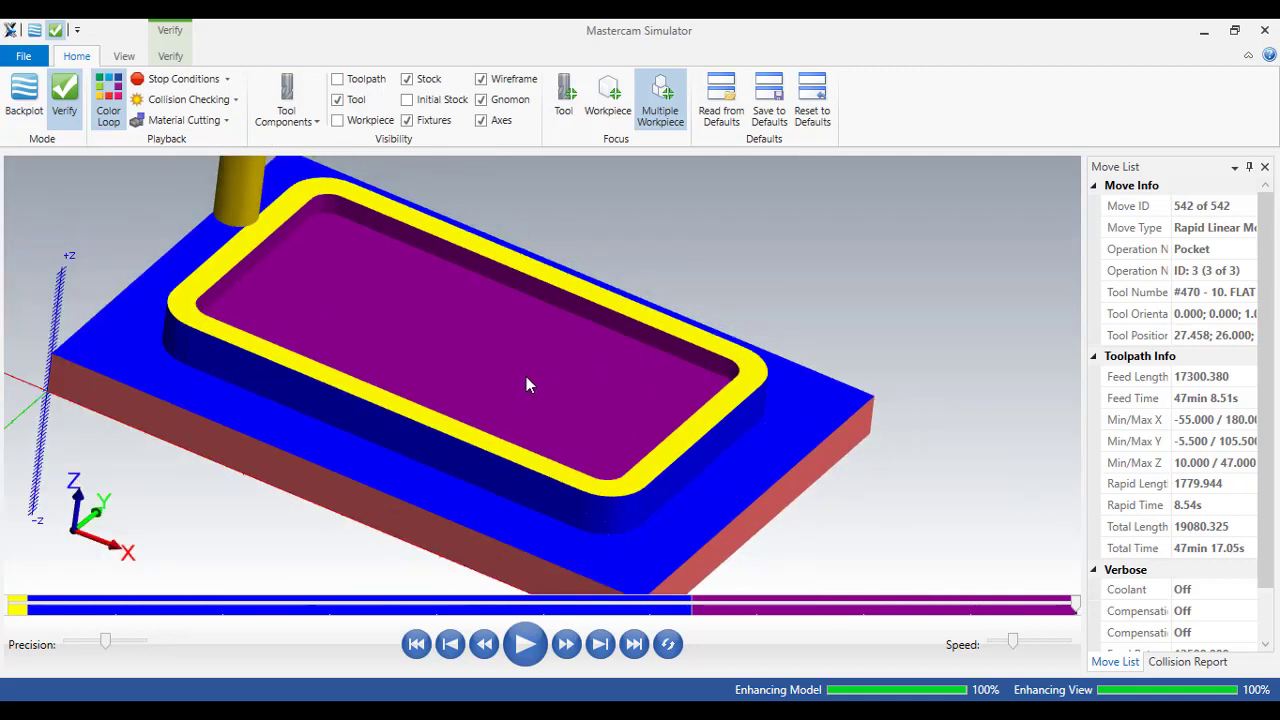
left_click(1275, 29)
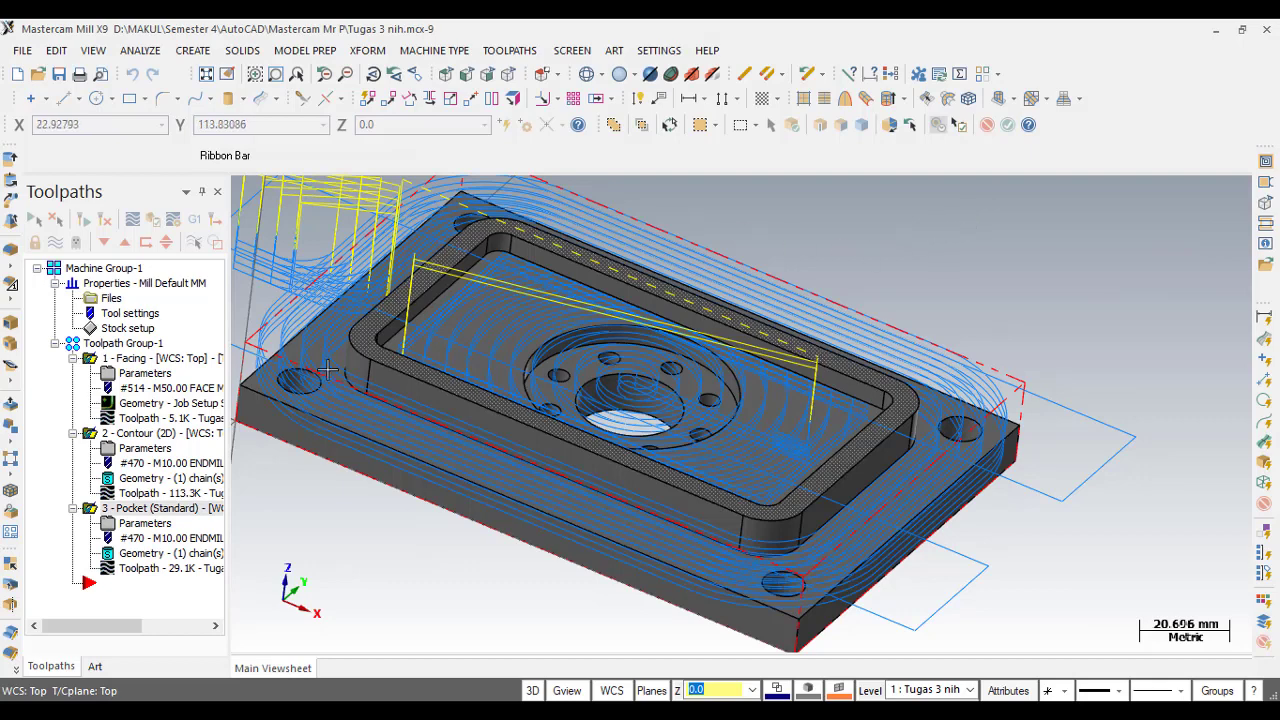
- Start a new Pocket toolpath chained to the circular counterbore edge
left_click(505, 51)
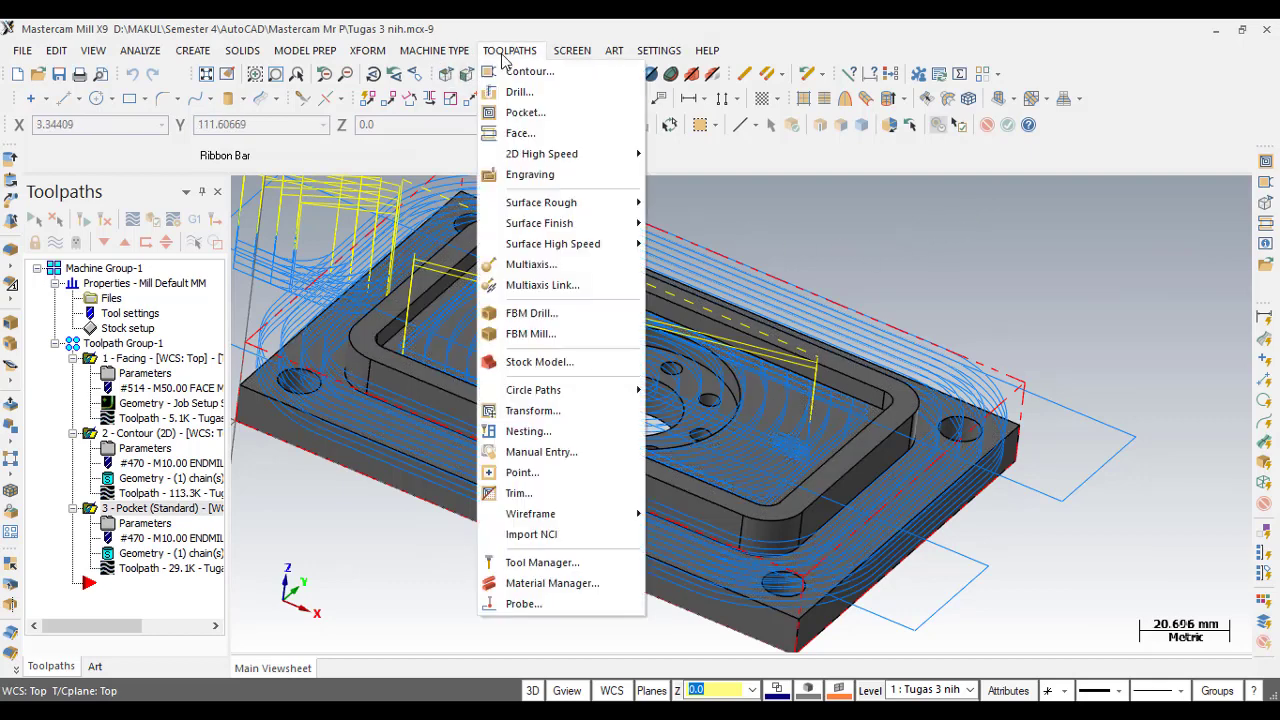
left_click(528, 113)
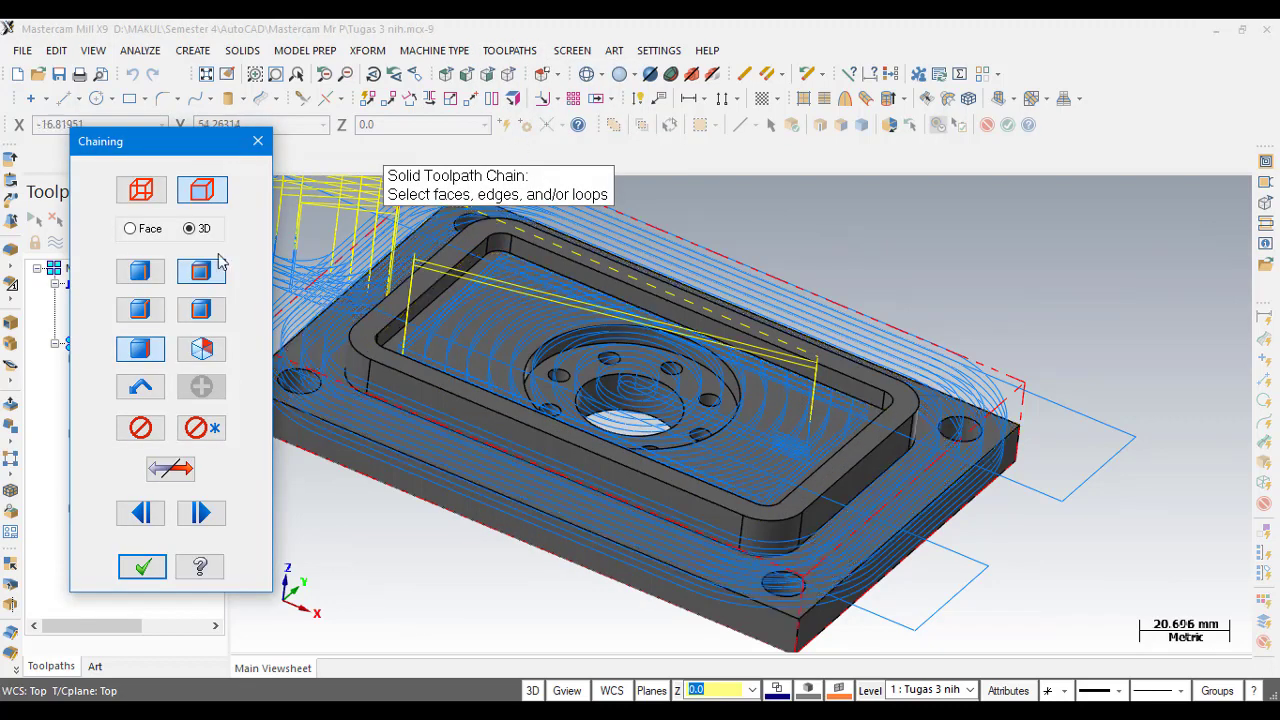
left_click(577, 338)
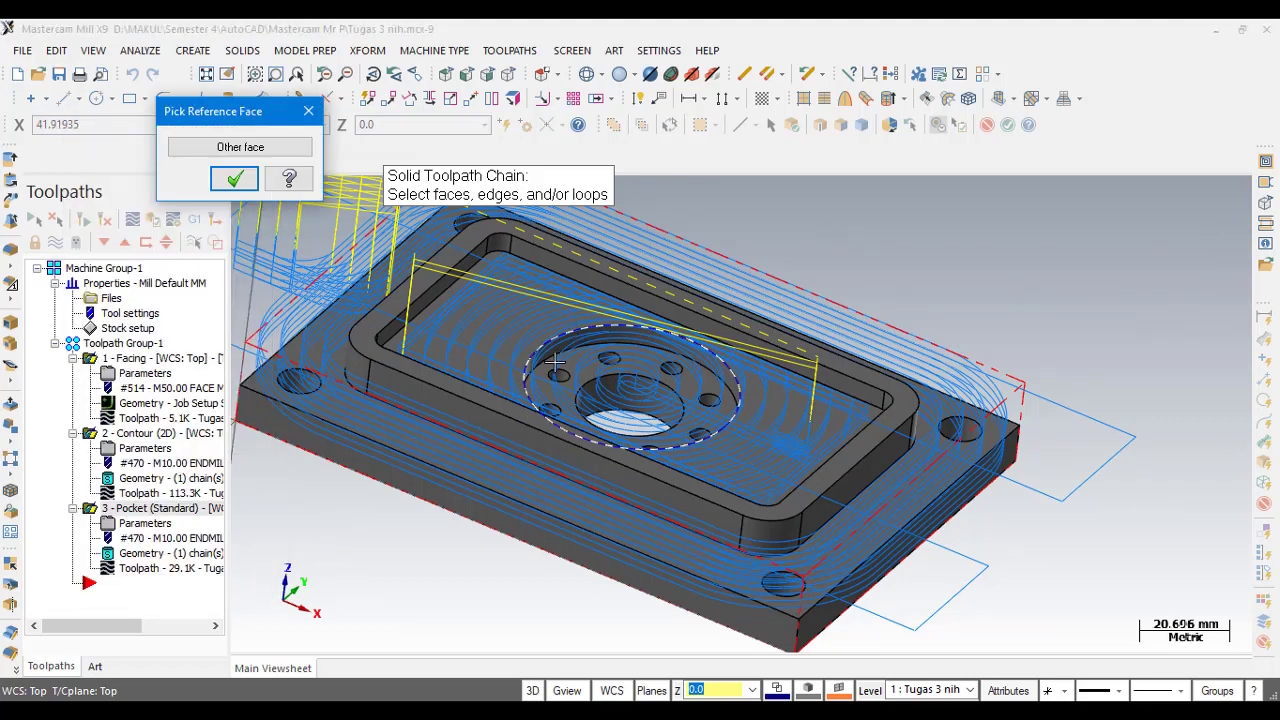
left_click(234, 178)
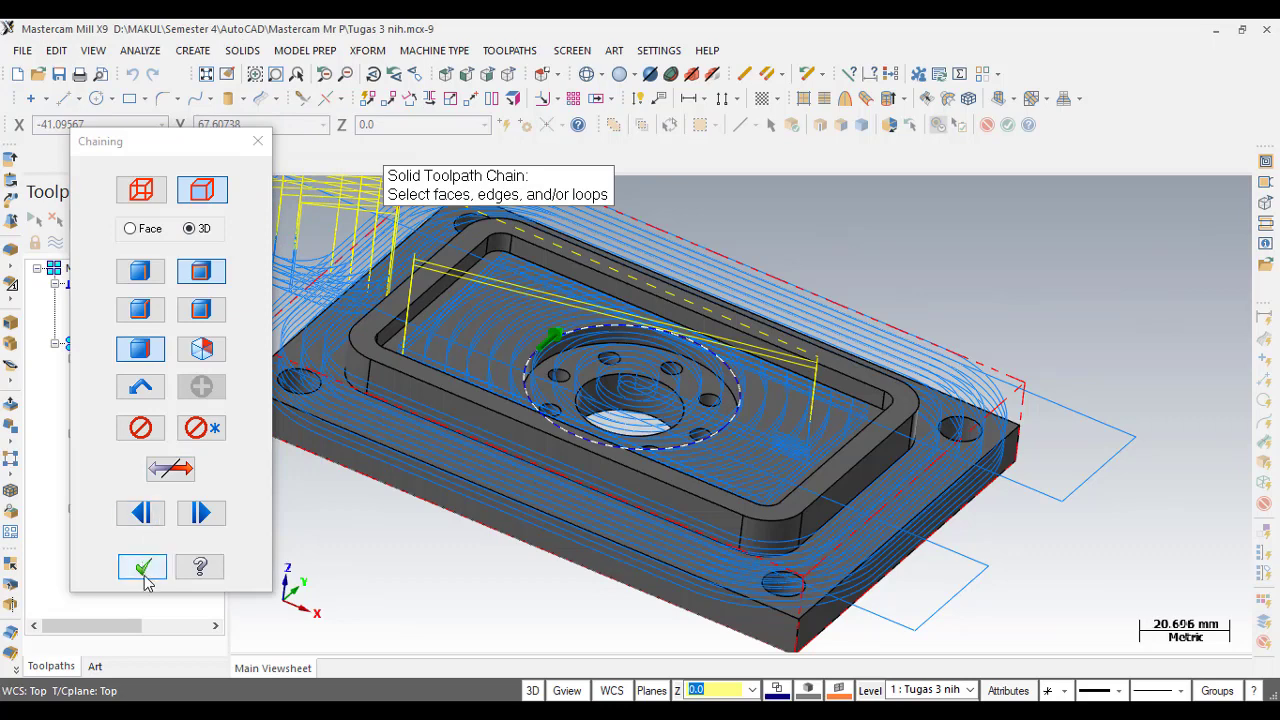
left_click(144, 574)
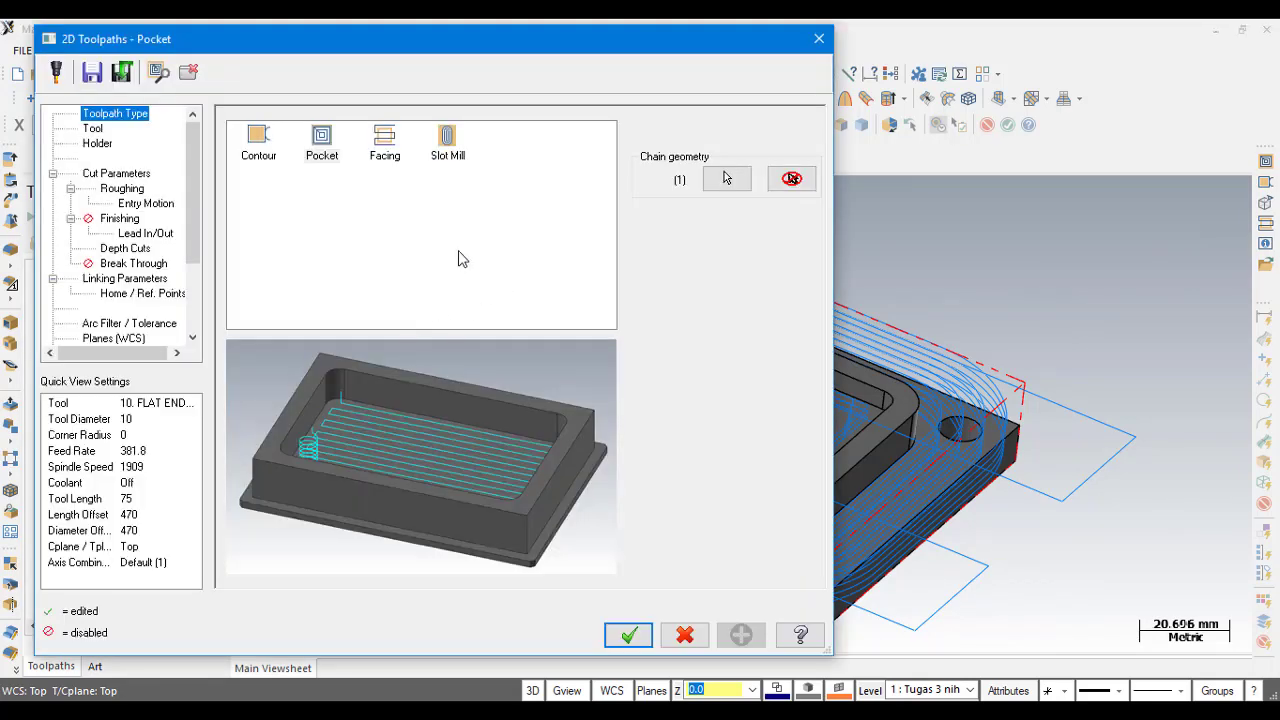
- Review the pocket's tool, holder, cut, roughing, entry, finish, lead, depth and break-through settings
left_click(94, 131)
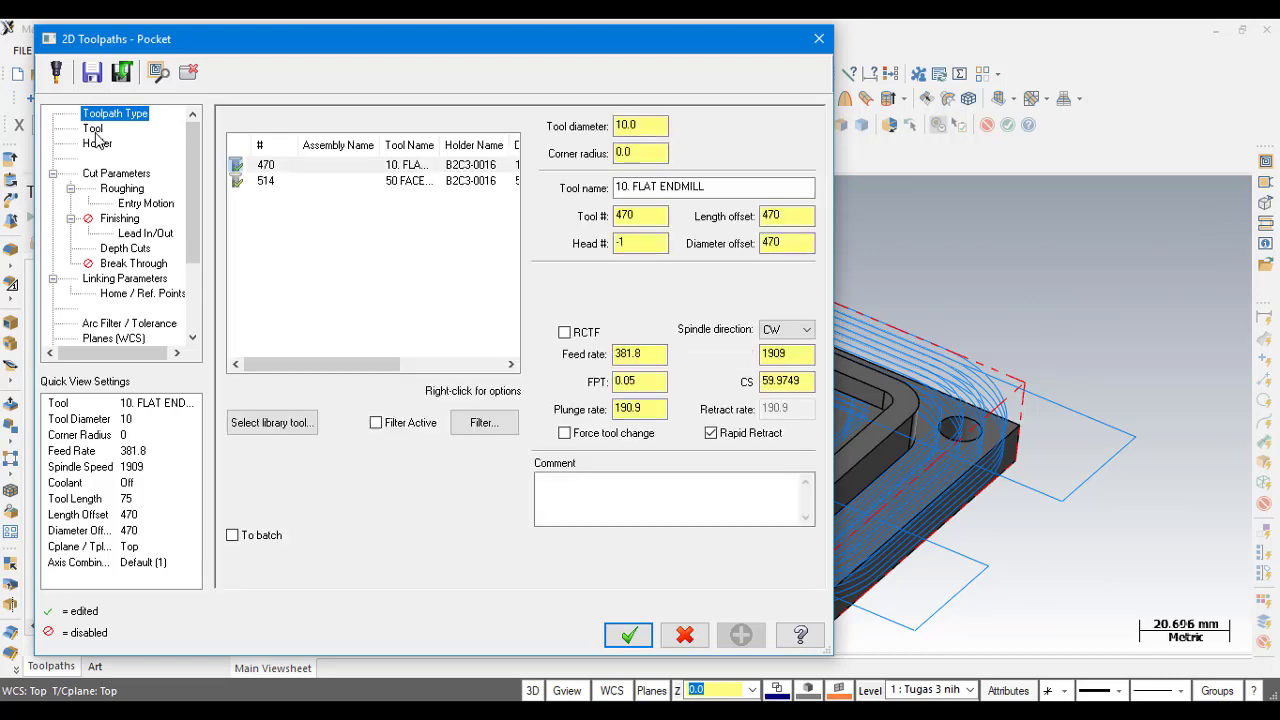
left_click(98, 148)
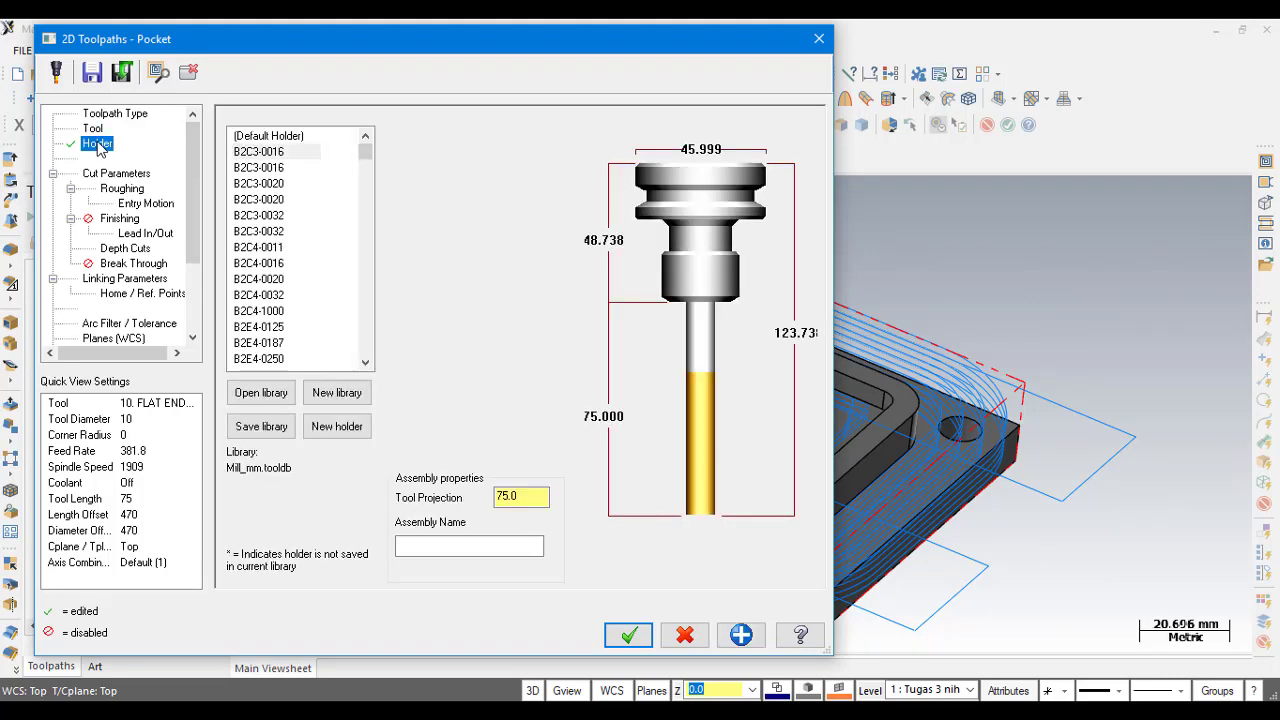
left_click(124, 178)
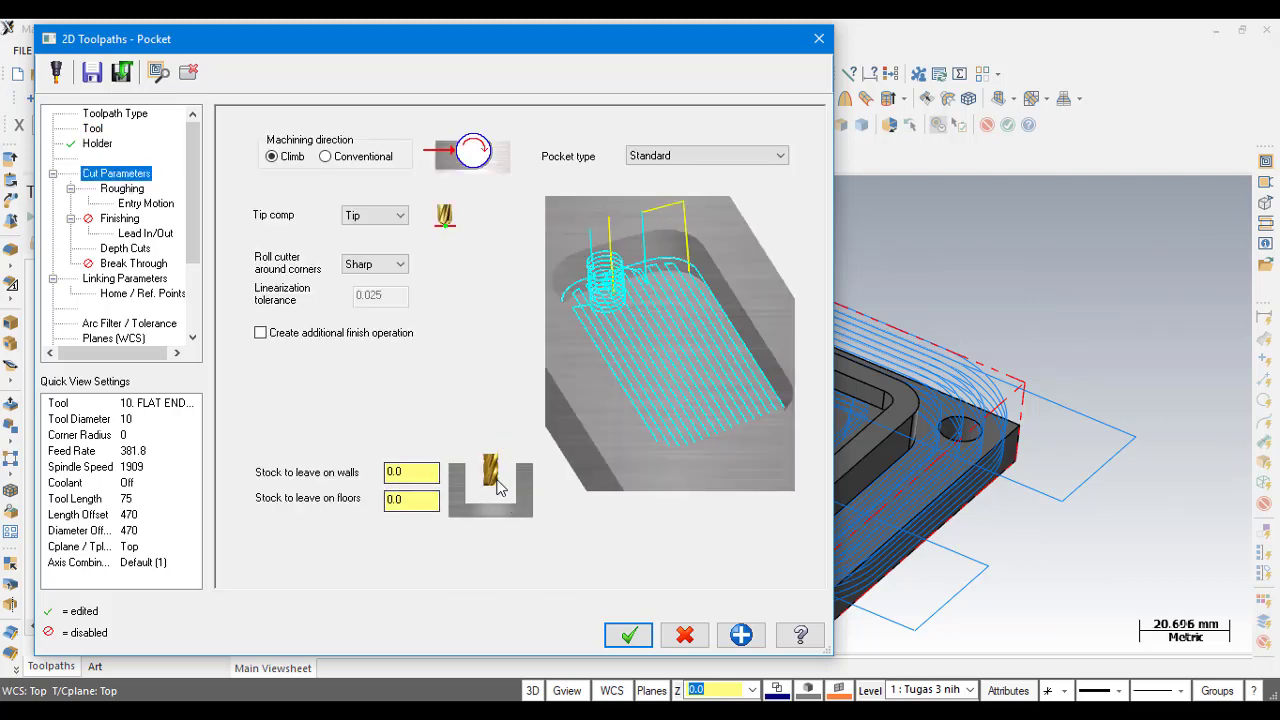
left_click(124, 189)
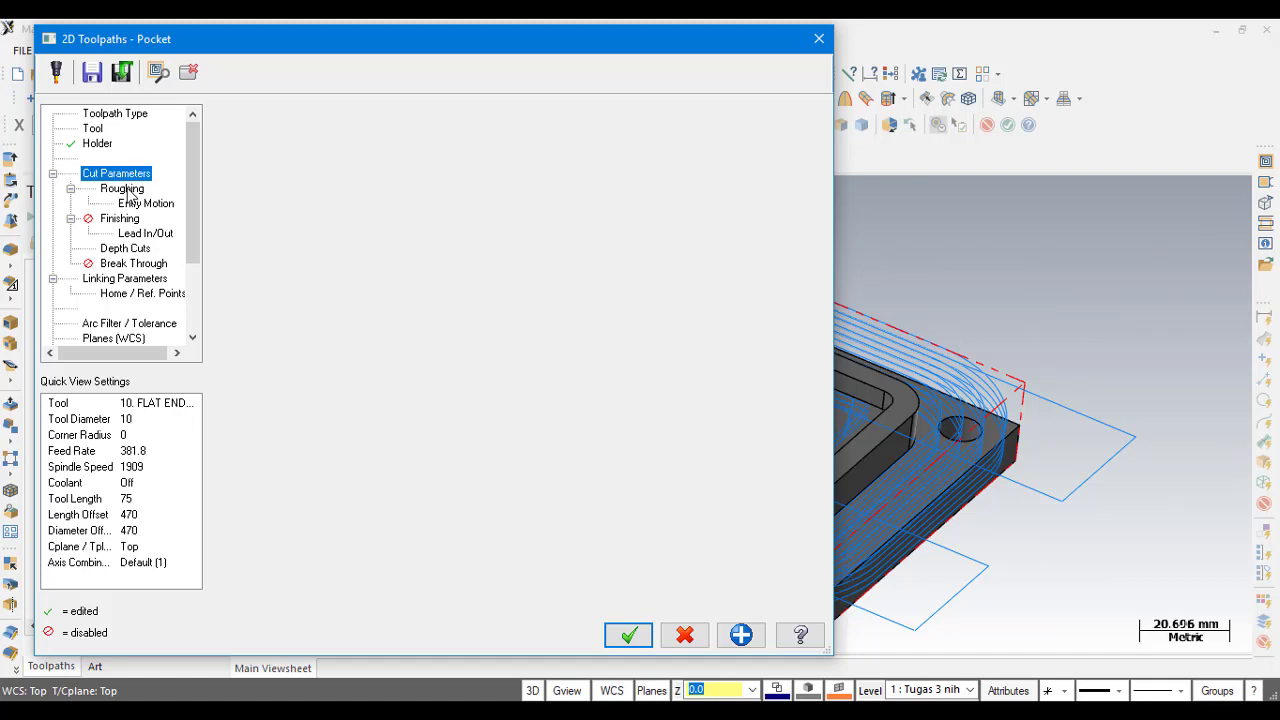
left_click(144, 204)
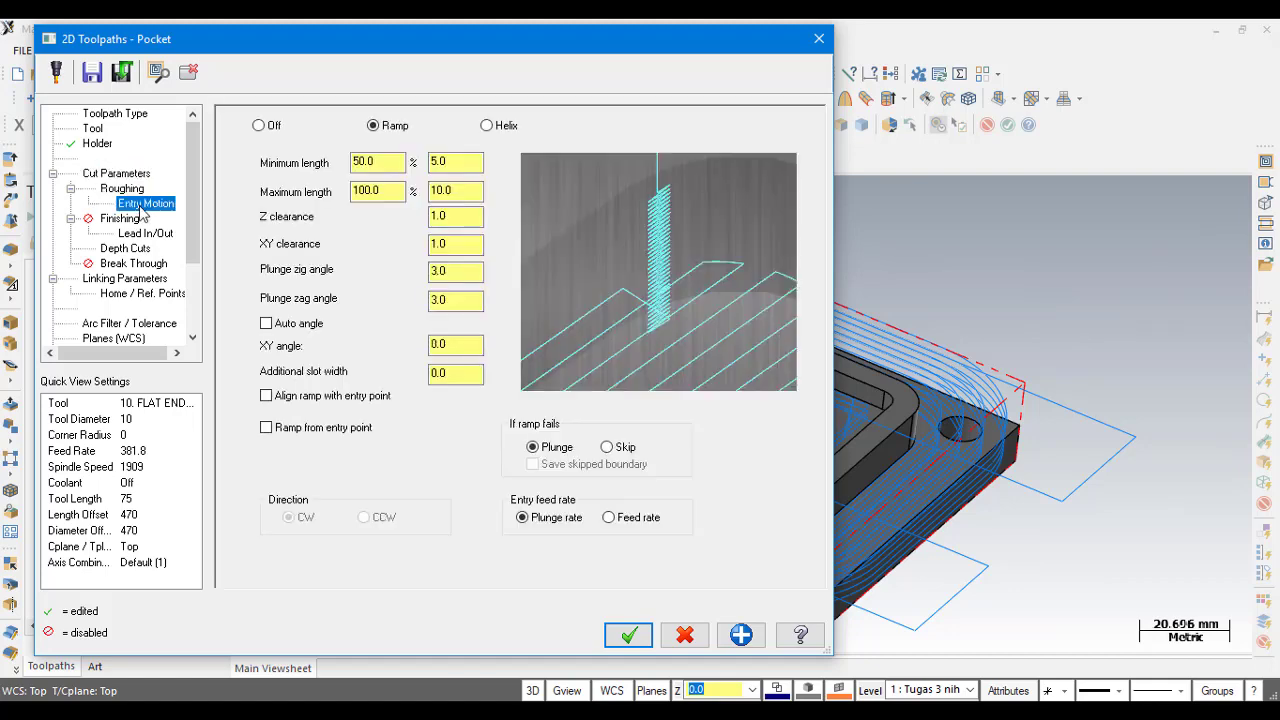
left_click(121, 220)
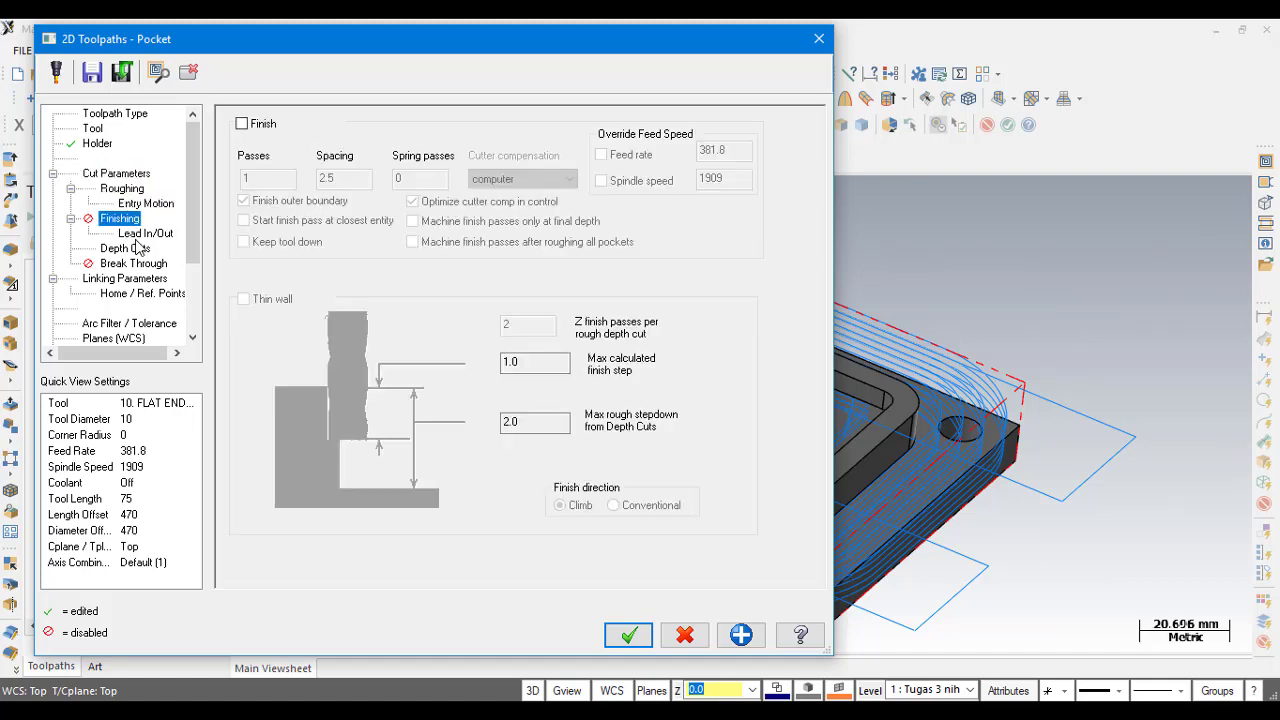
left_click(145, 233)
left_click(125, 248)
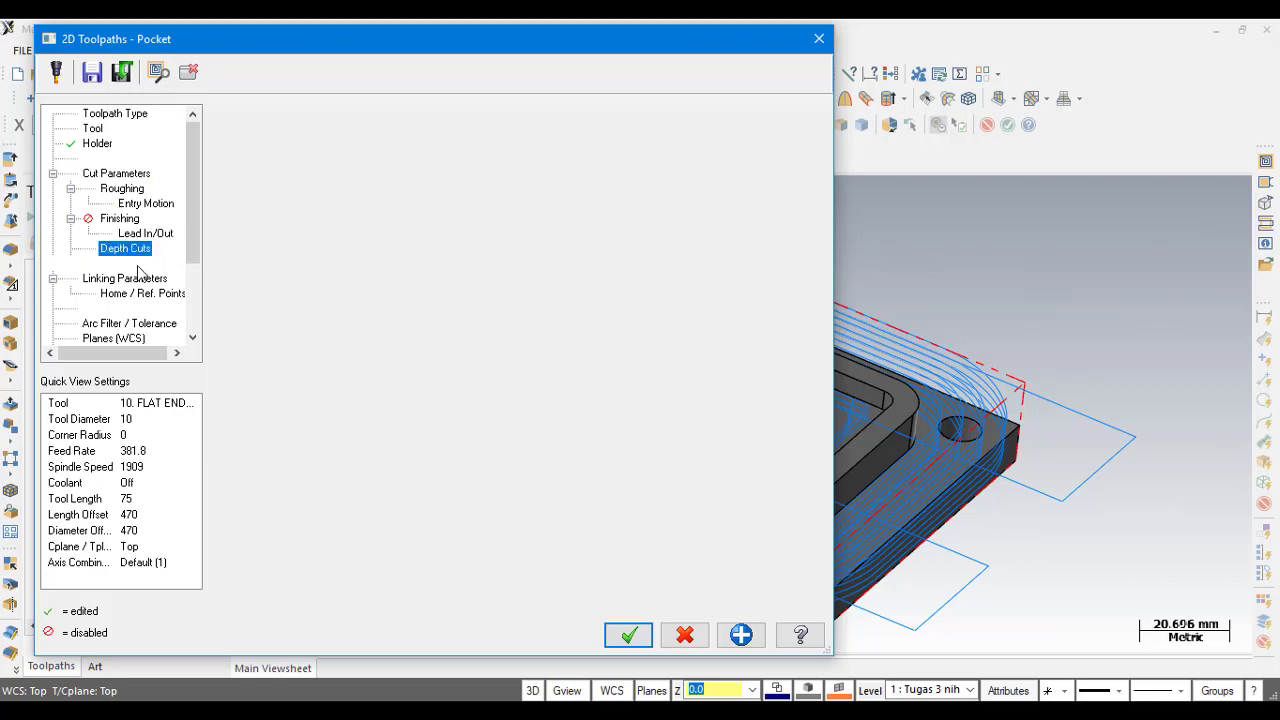
left_click(133, 263)
left_click(125, 278)
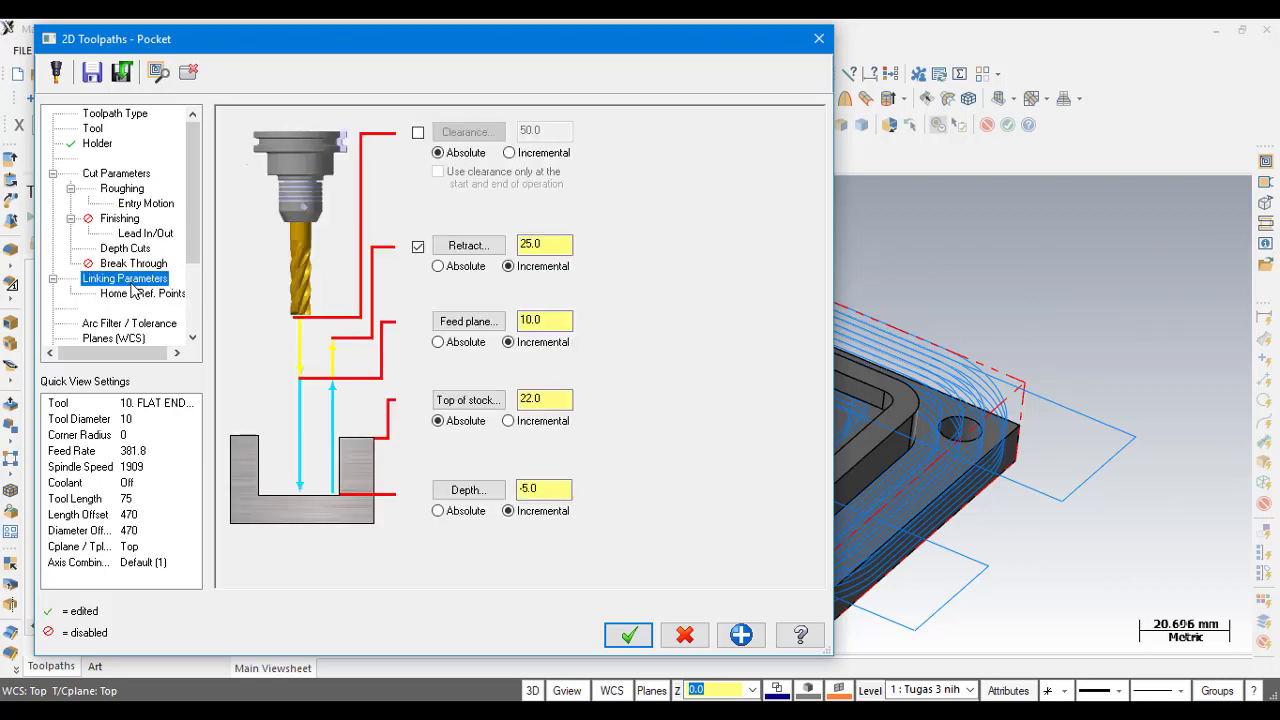
- Pick top of stock 15.0 and incremental depth -5.0 from the model, then generate the pocket
left_click(470, 403)
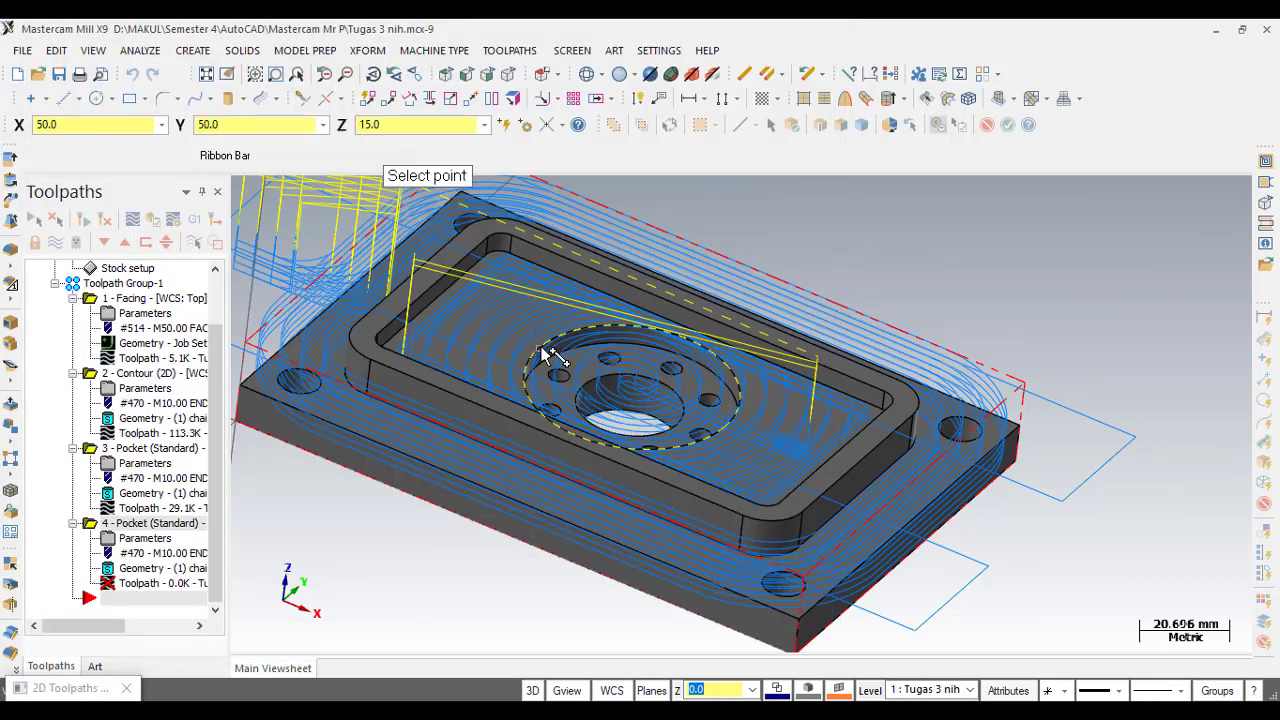
left_click(549, 343)
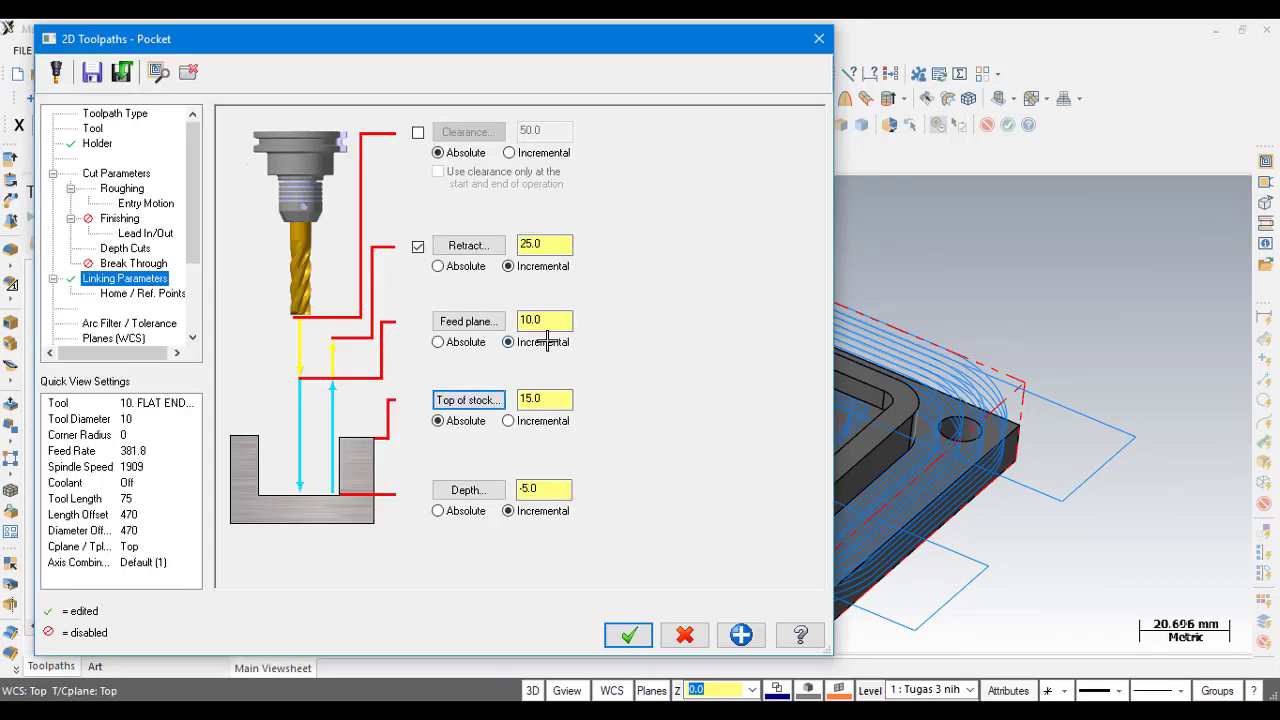
left_click(469, 492)
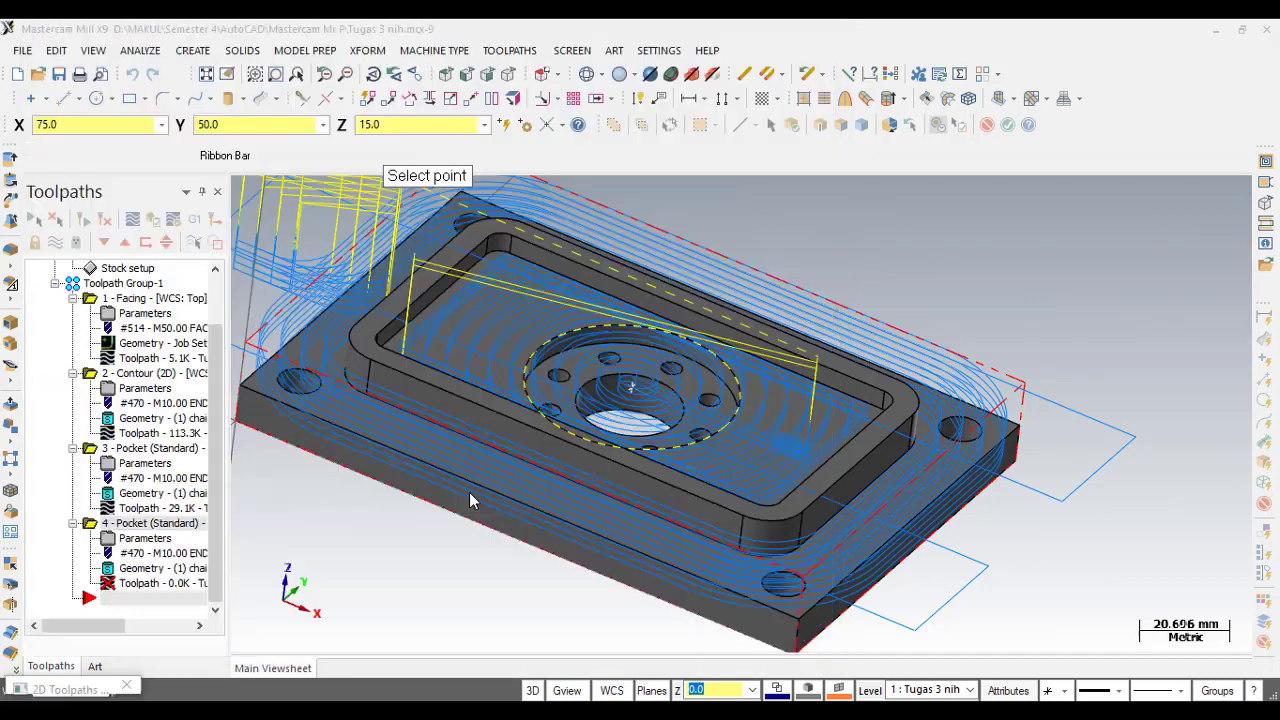
scroll(663, 395, "up", 3)
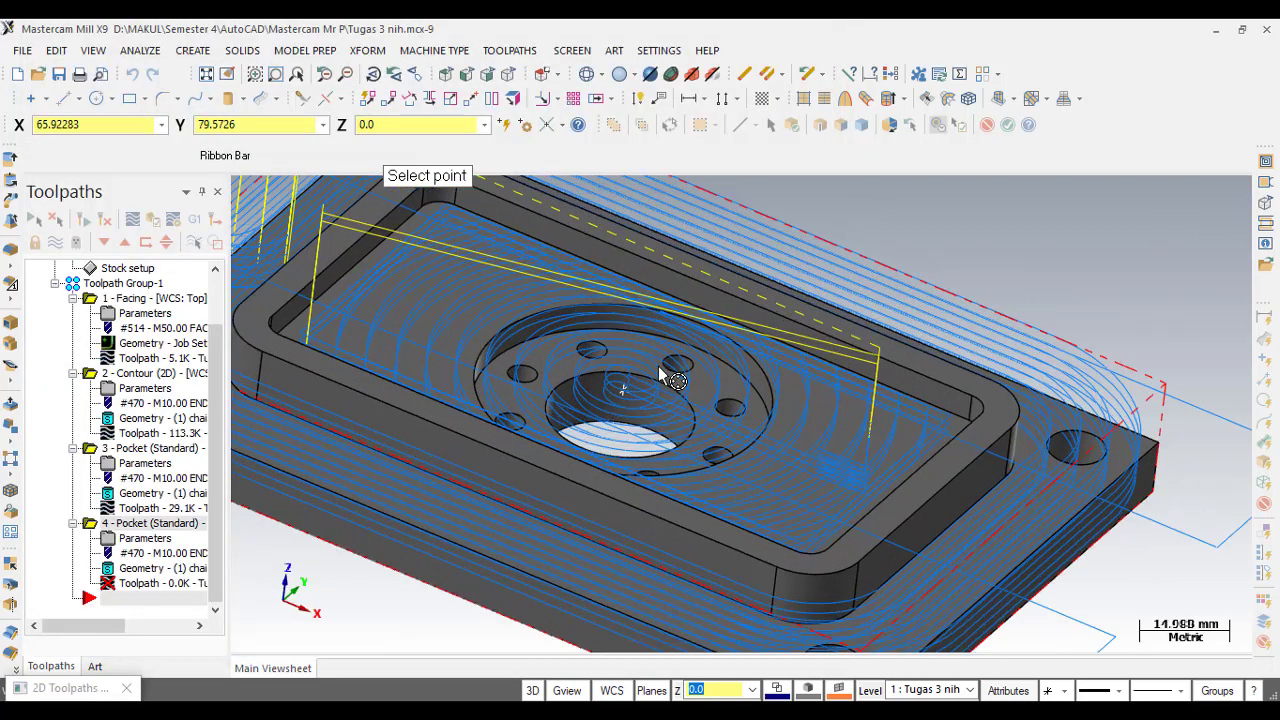
scroll(620, 385, "up", 2)
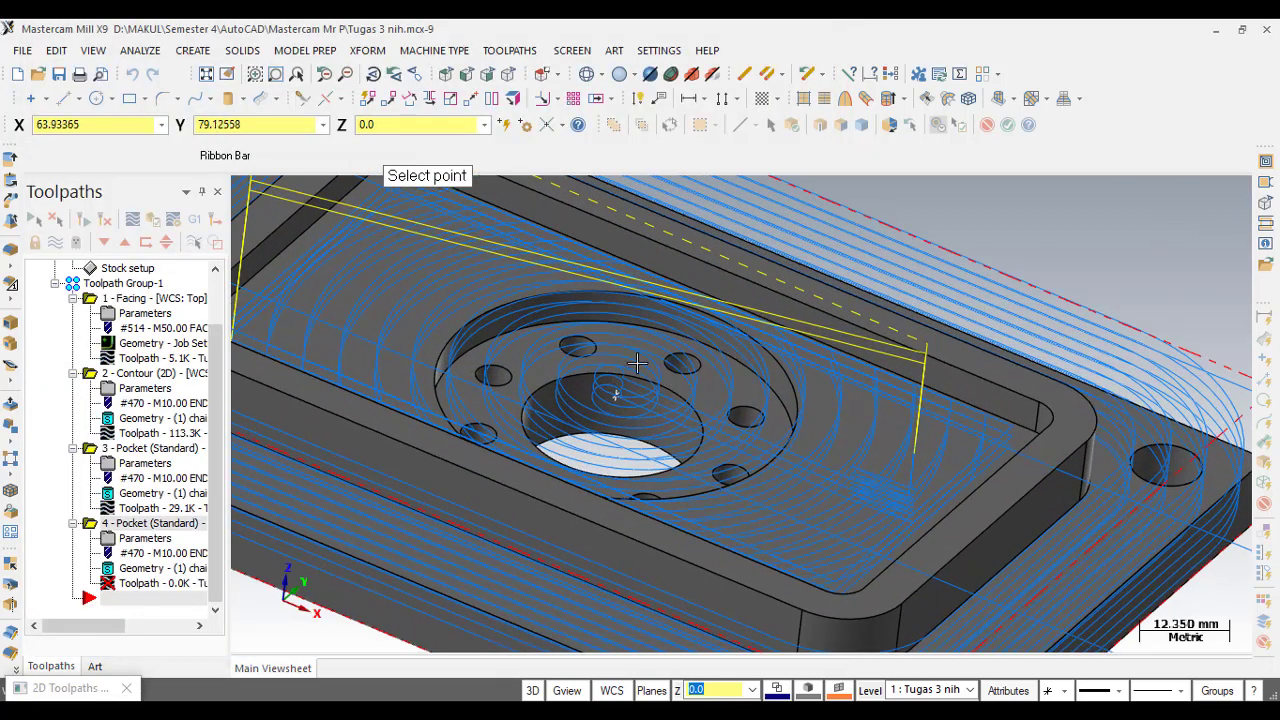
left_click(579, 372)
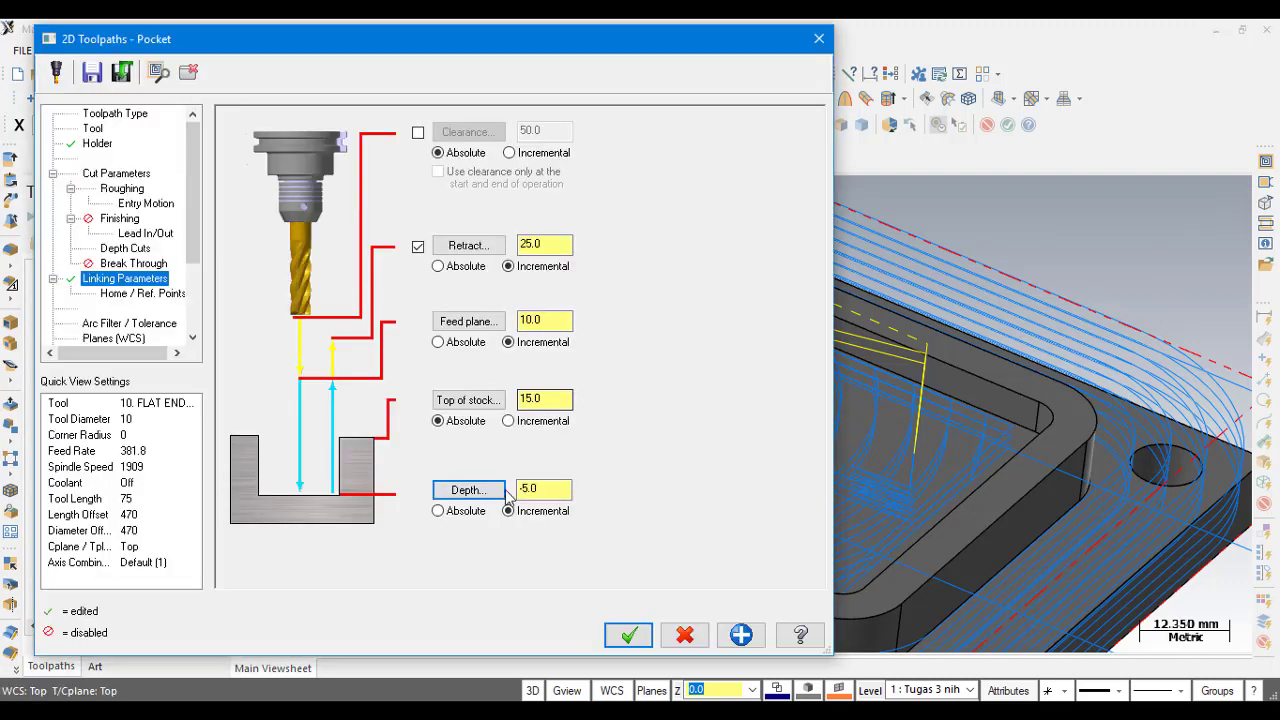
left_click(632, 633)
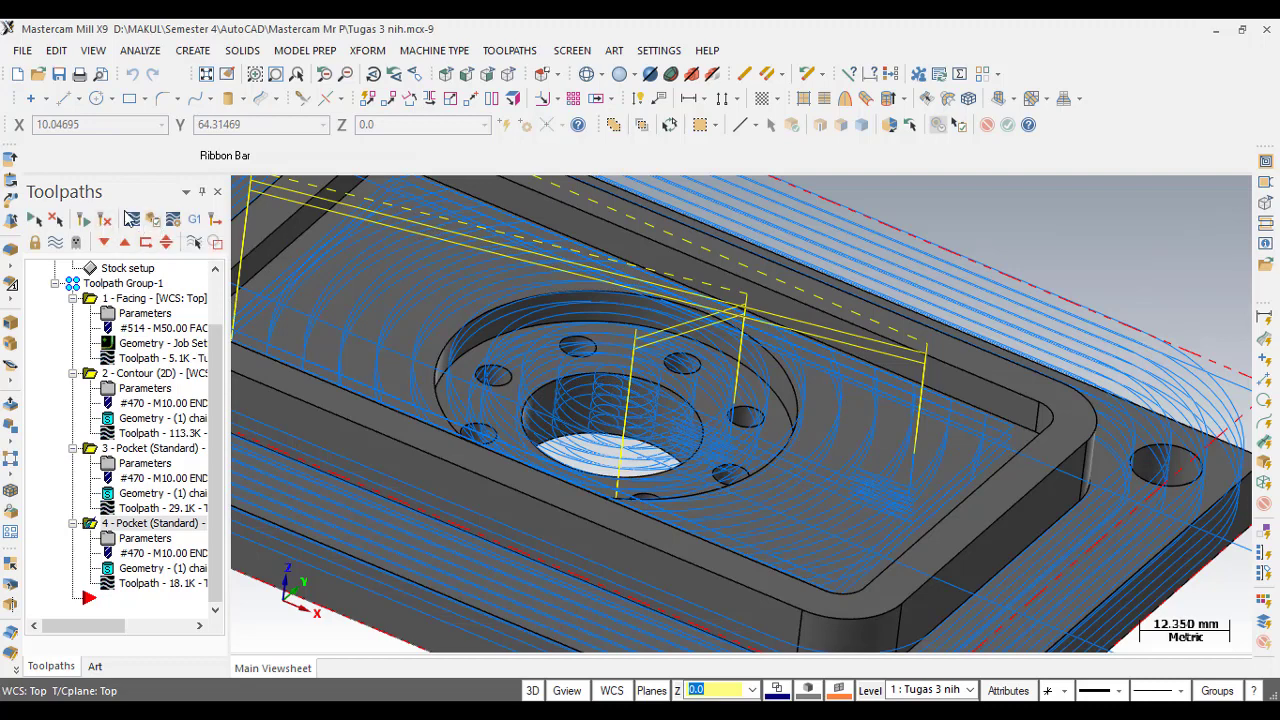
left_click(131, 224)
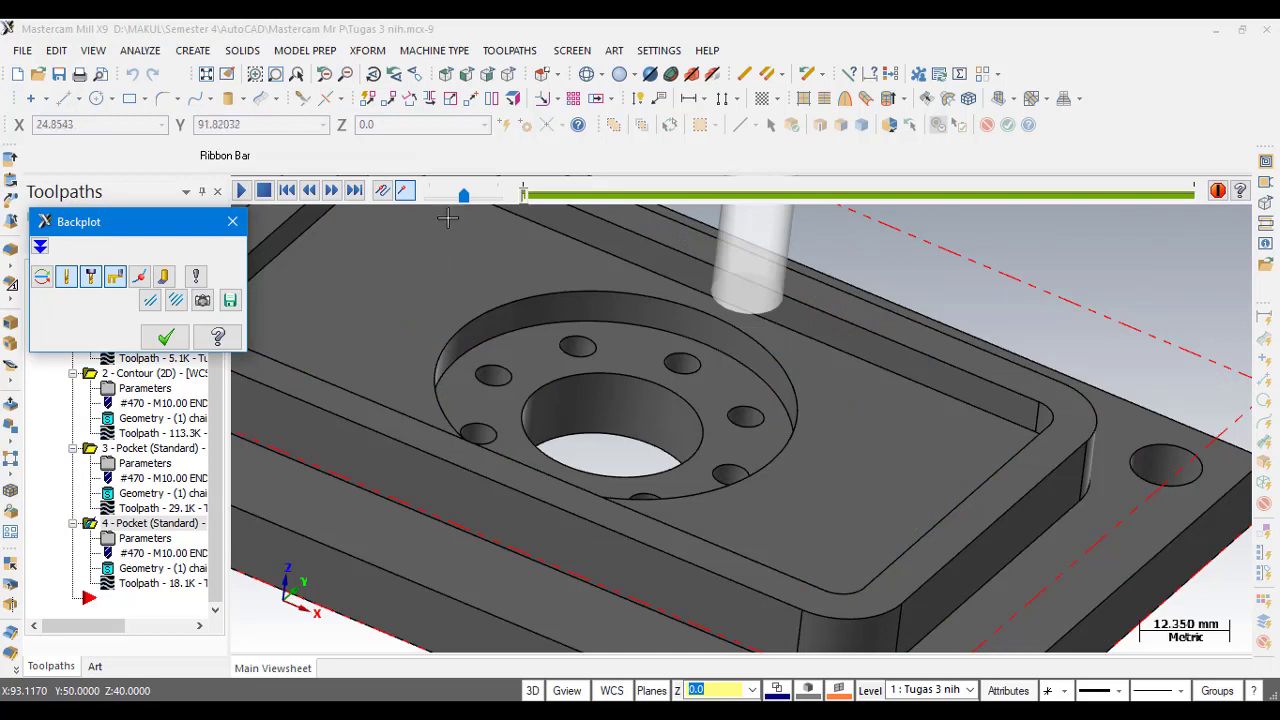
left_click_drag(468, 199, 455, 199)
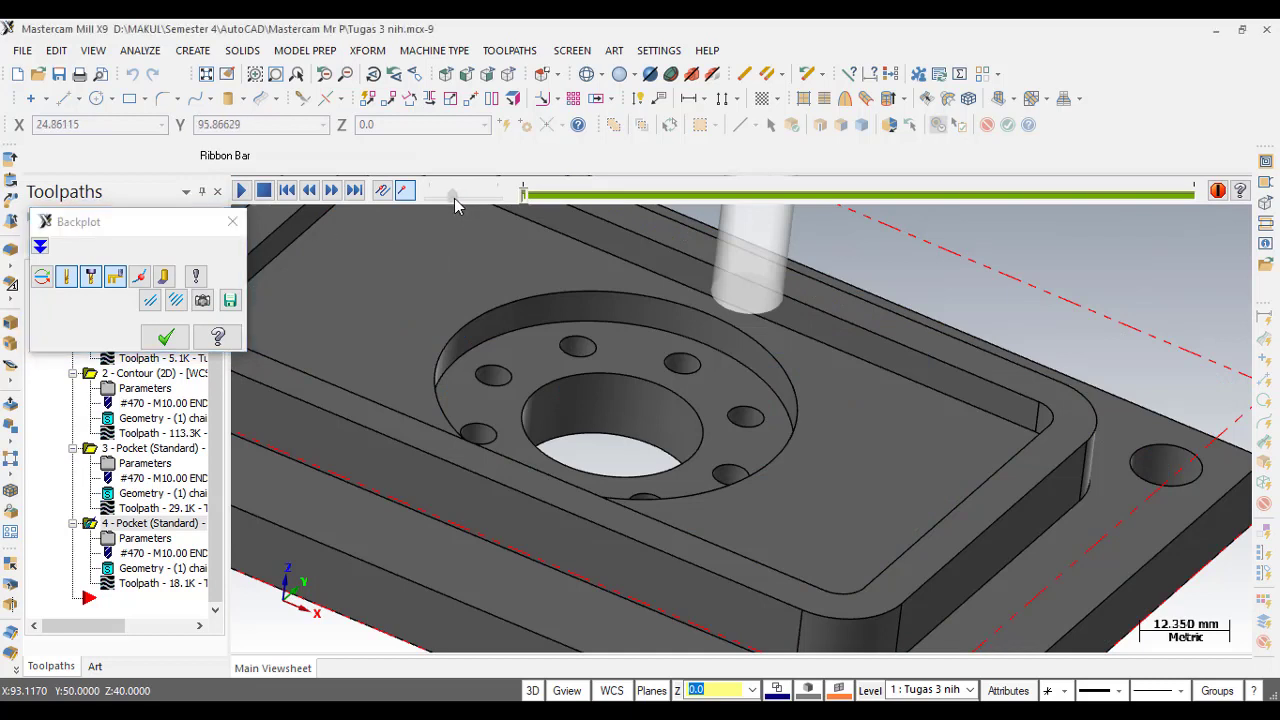
left_click(242, 190)
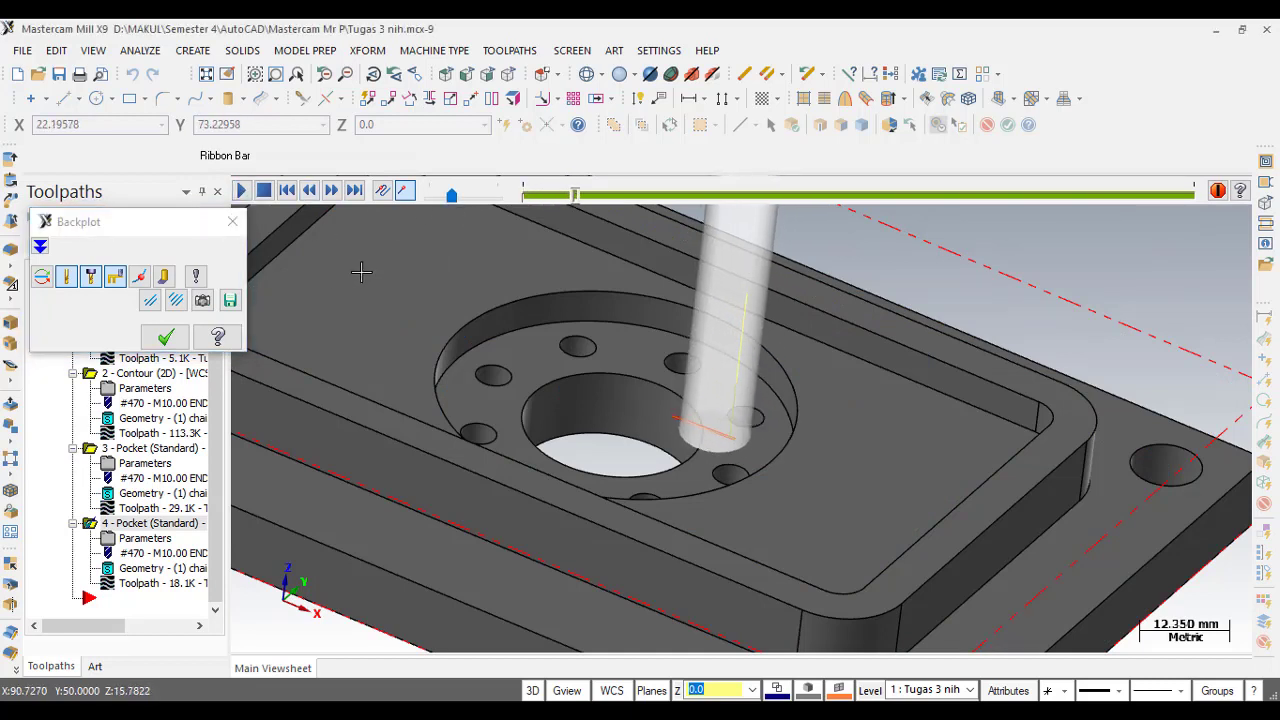
left_click_drag(451, 196, 489, 203)
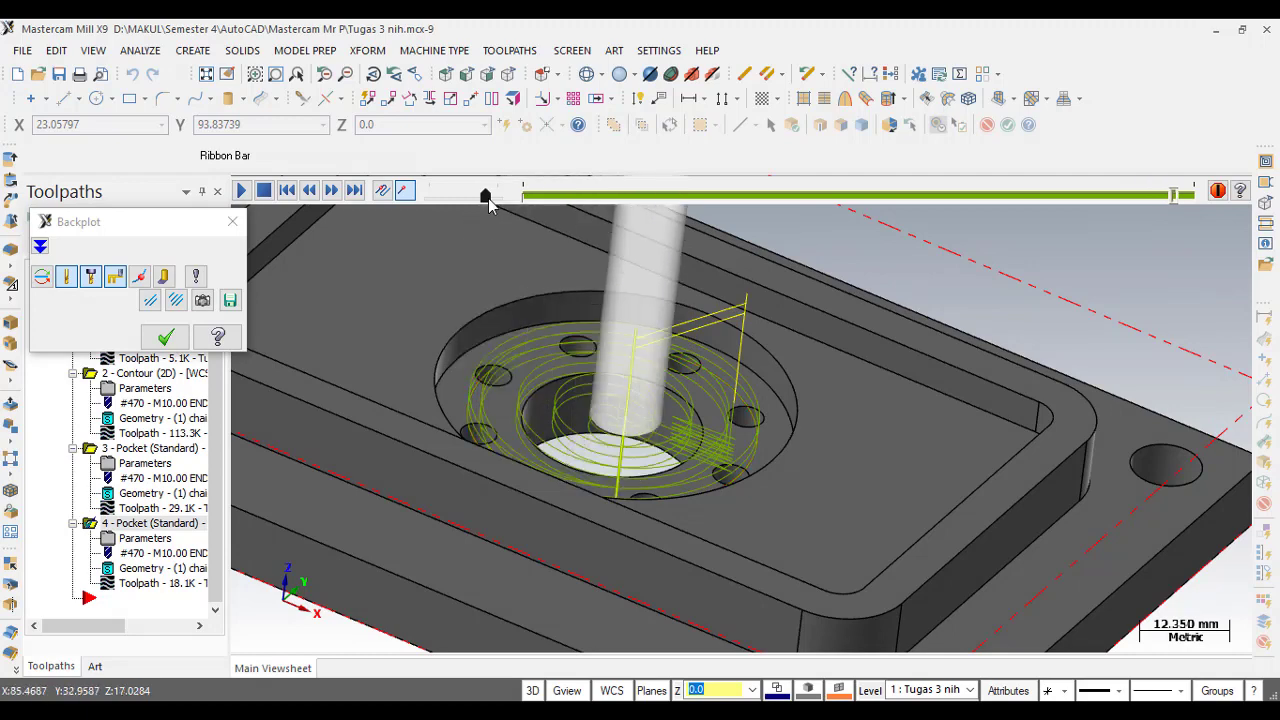
left_click(233, 221)
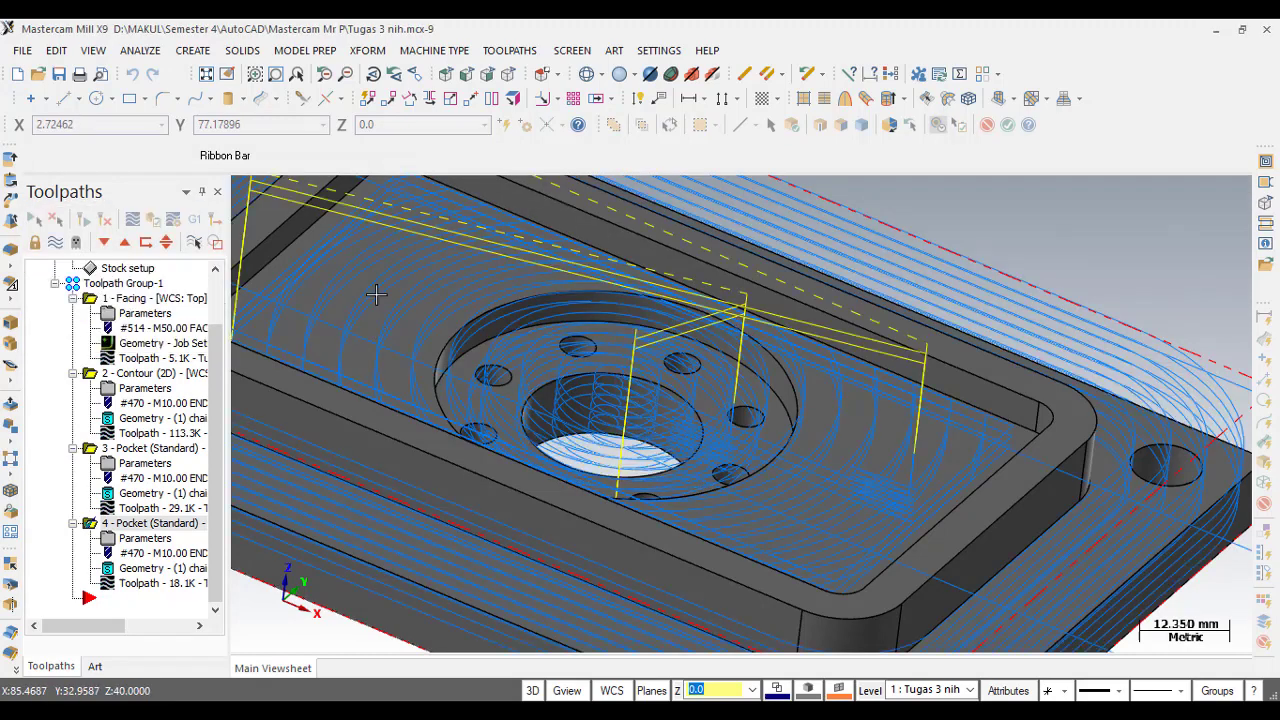
- Start another Pocket toolpath chained to the central bore's edge loop
left_click(509, 50)
left_click(556, 124)
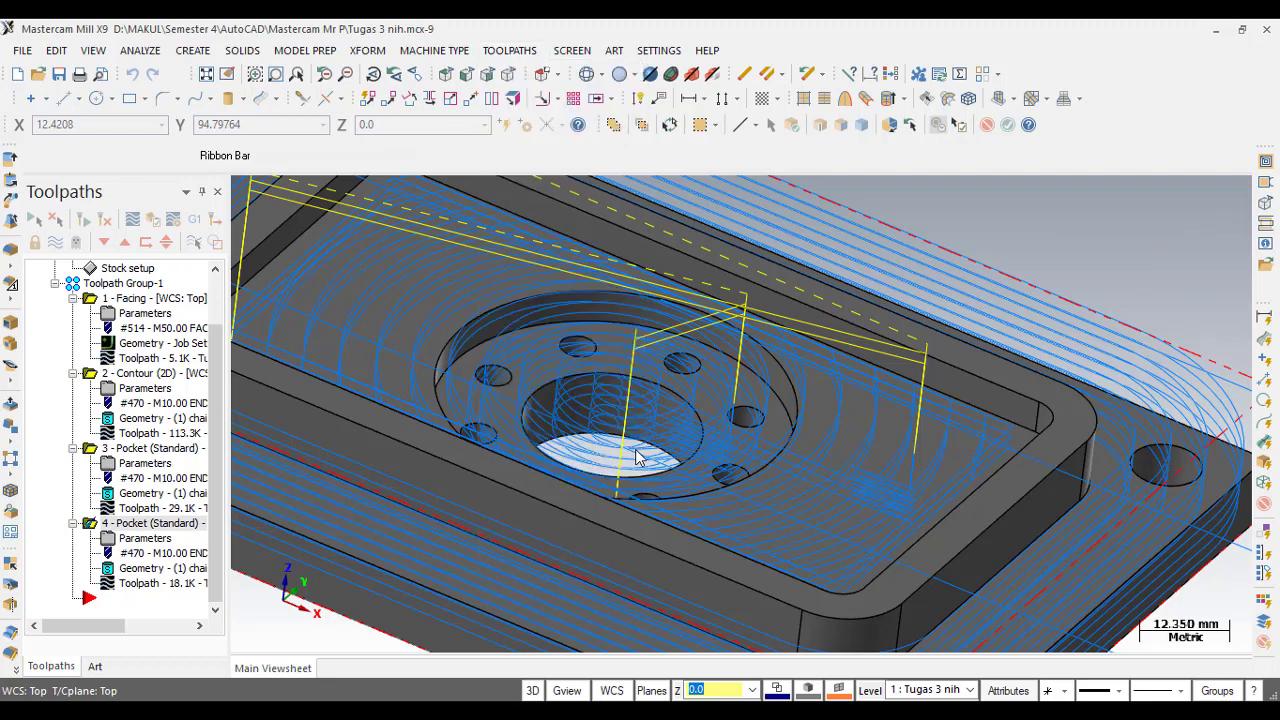
left_click(563, 397)
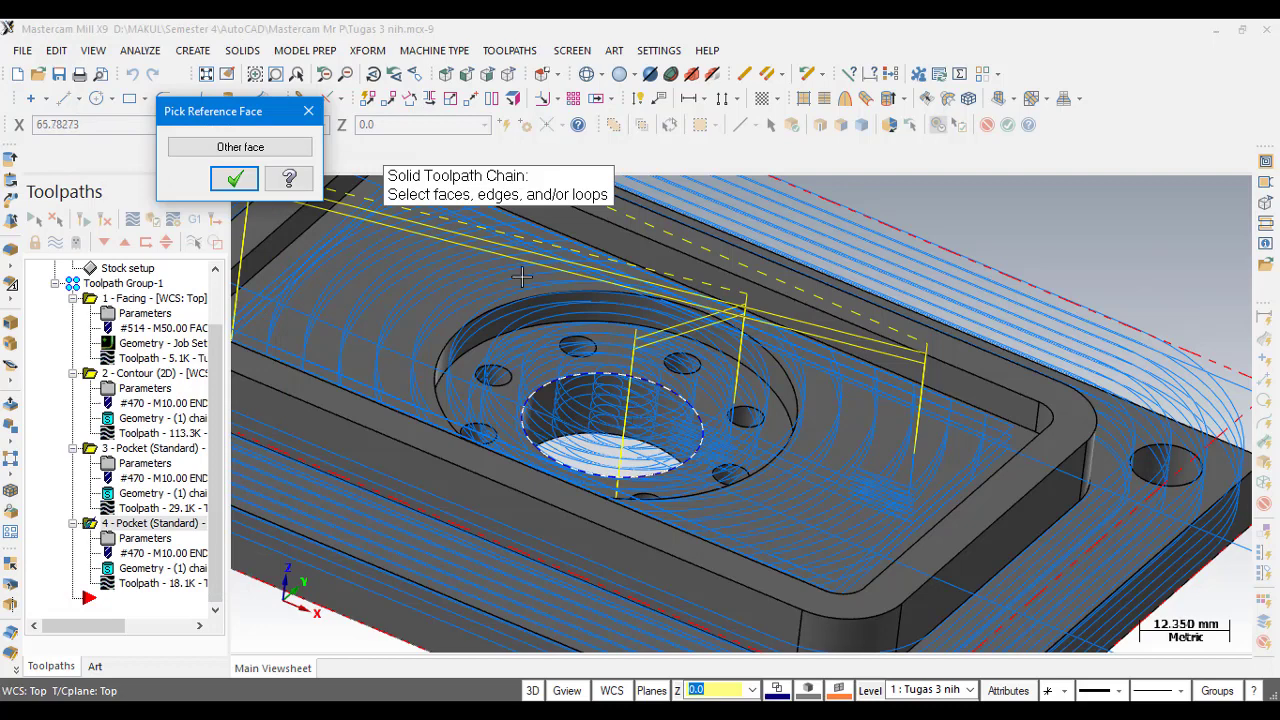
left_click(234, 178)
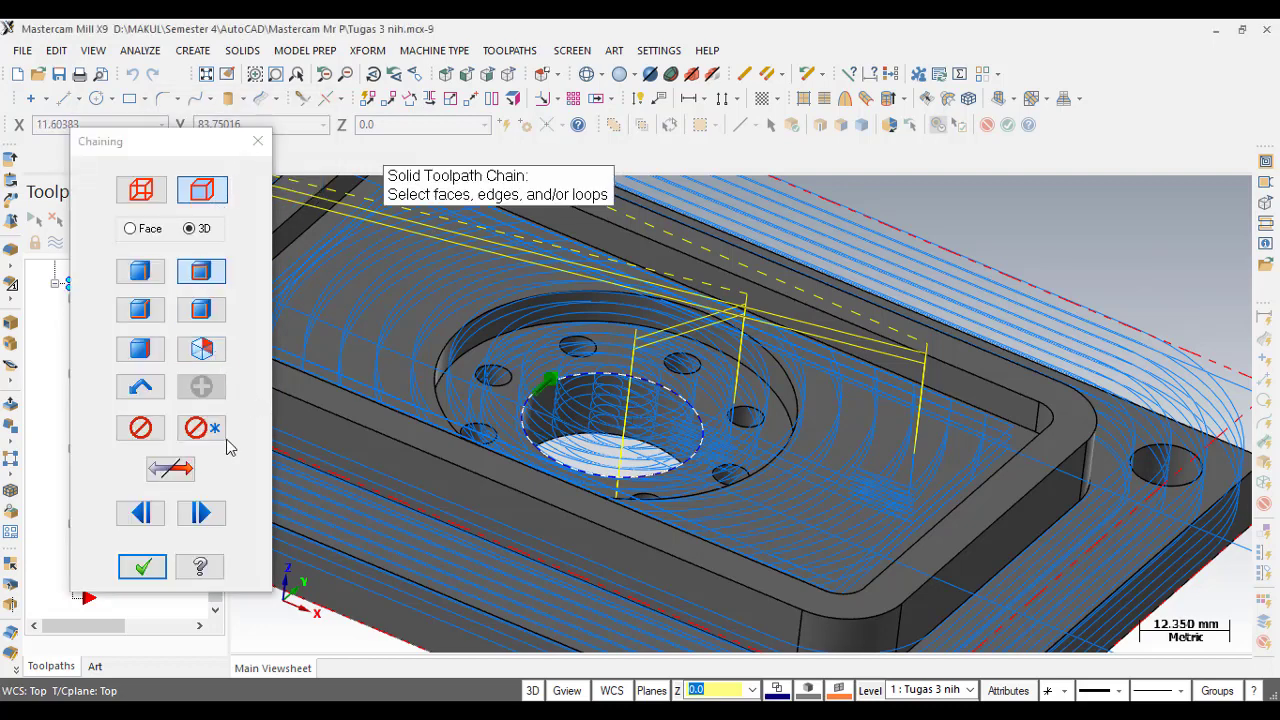
left_click(143, 568)
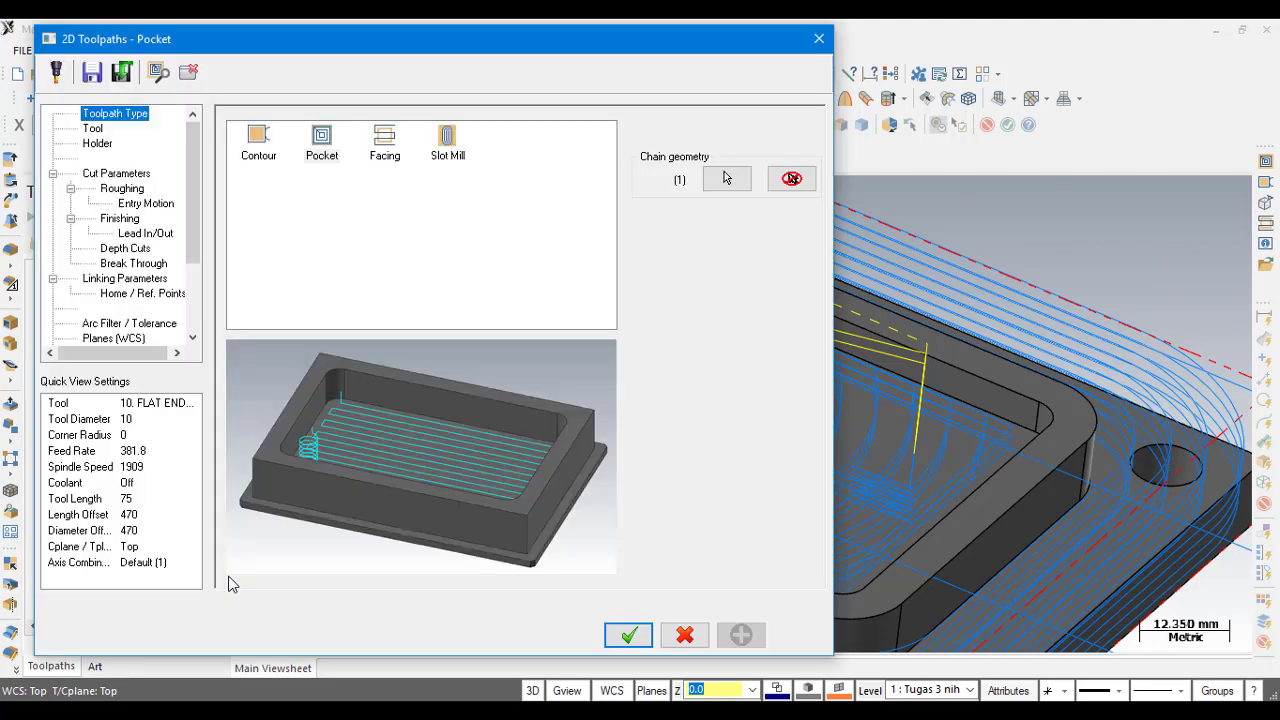
- Review the new pocket's tool, holder, roughing, entry motion and break-through settings
left_click(99, 129)
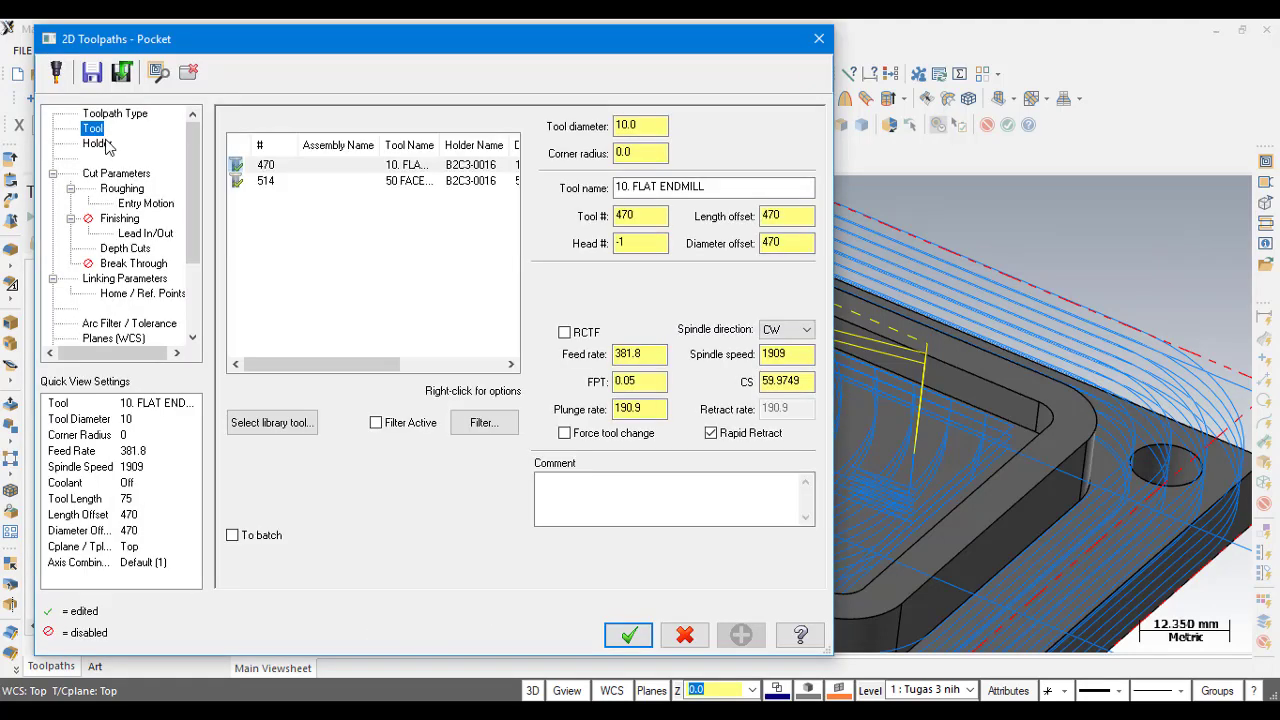
left_click(686, 187)
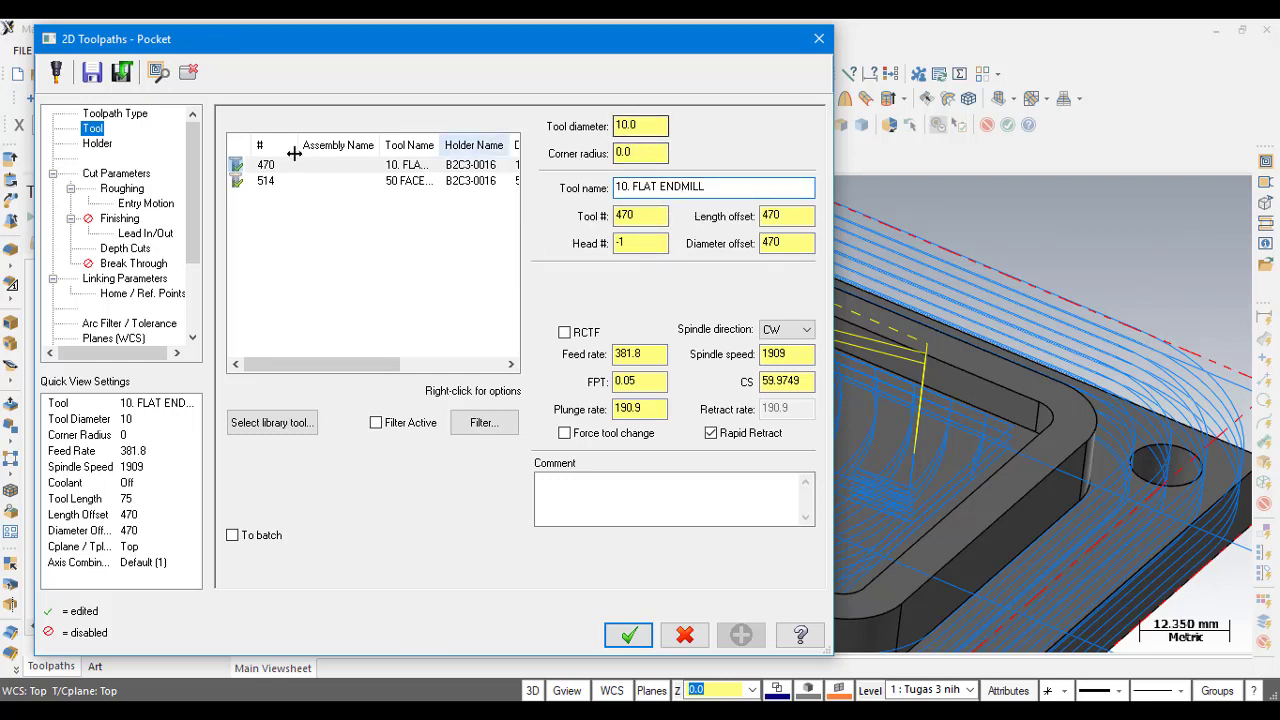
left_click(98, 146)
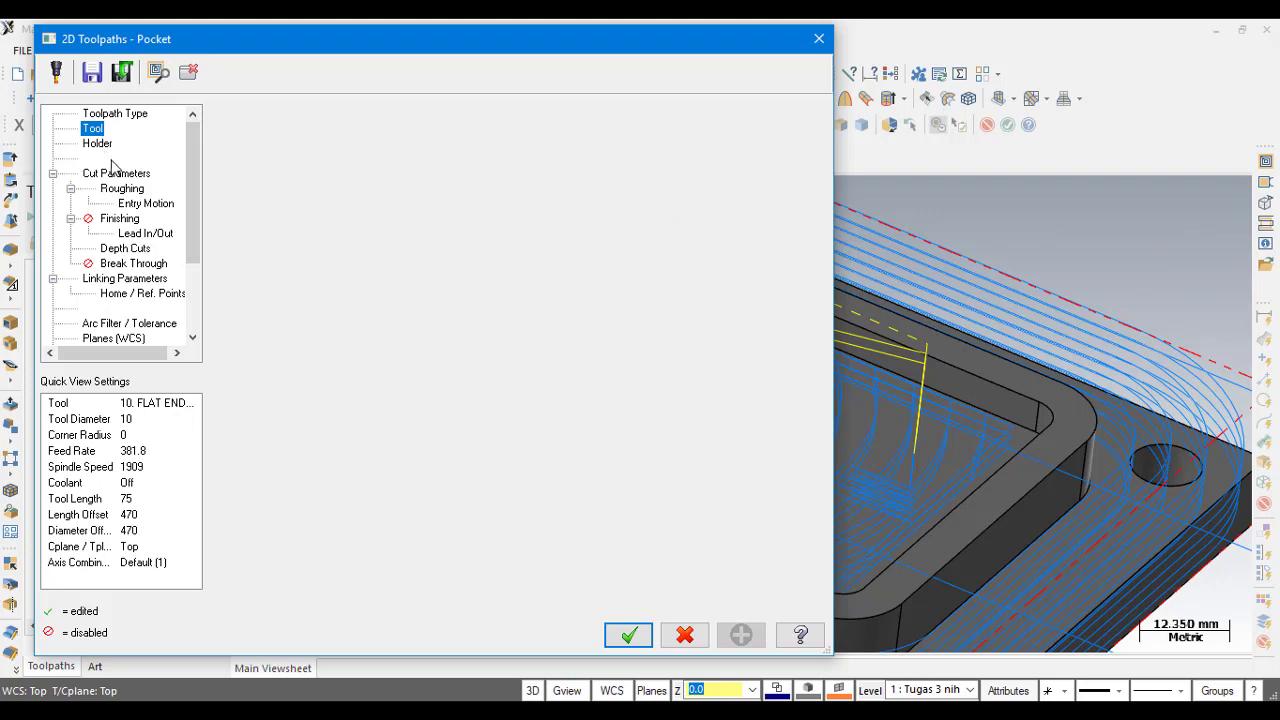
left_click(125, 176)
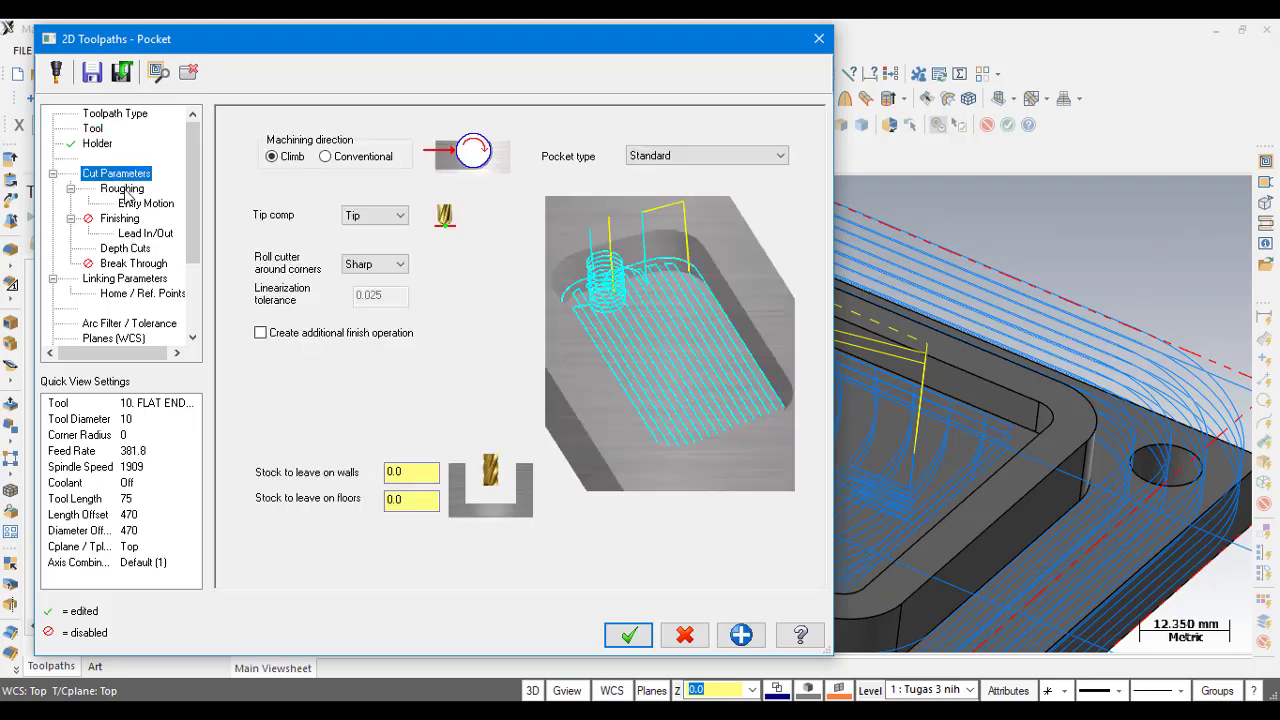
left_click(124, 190)
left_click(129, 205)
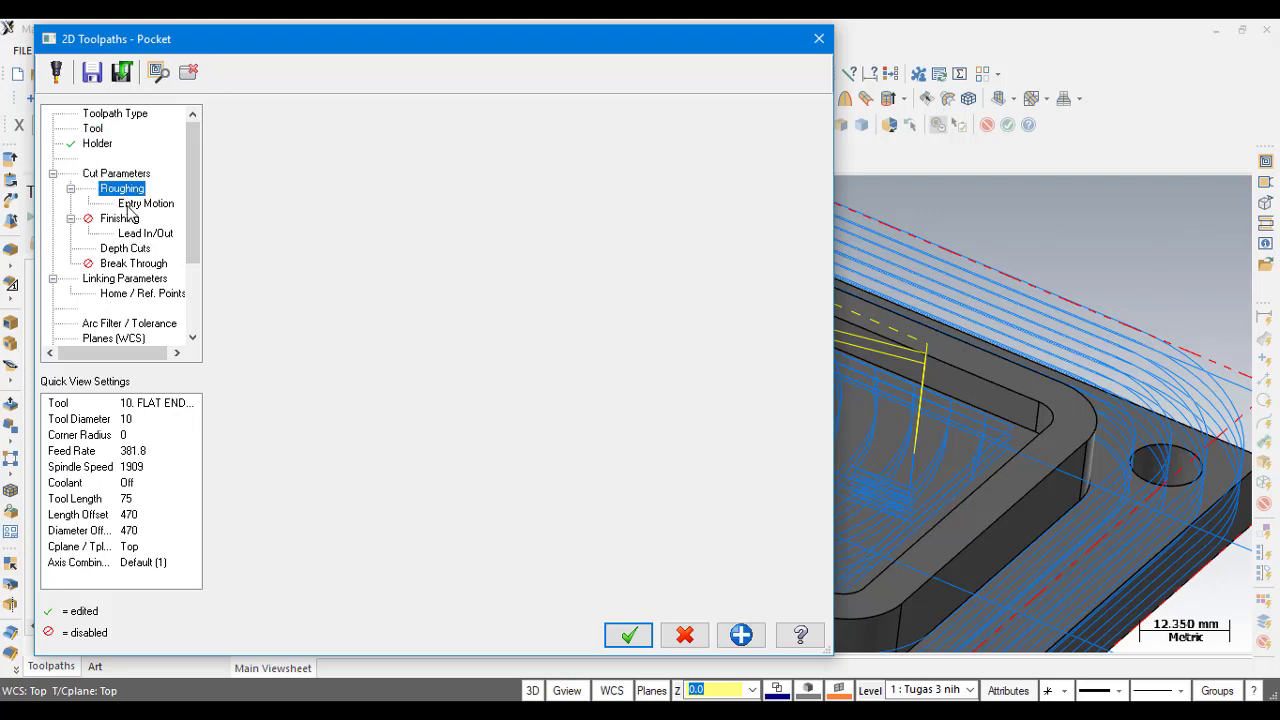
left_click(128, 265)
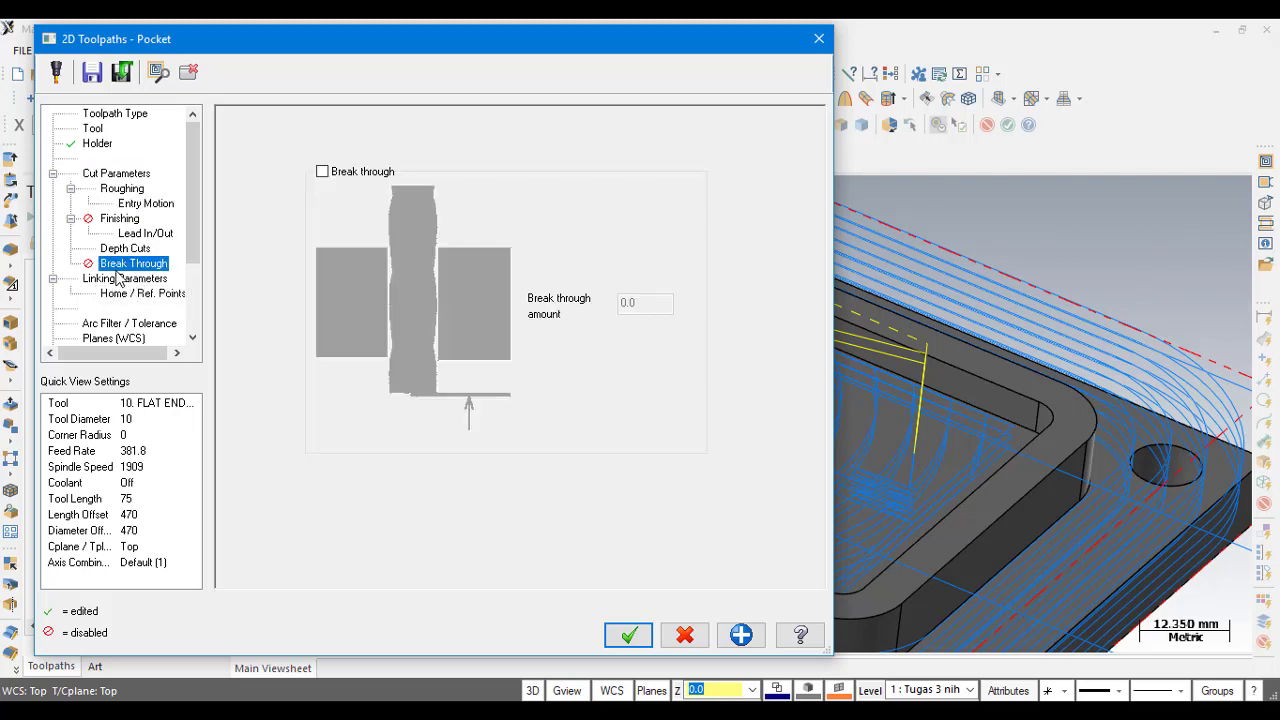
- Set top of stock to 10.0 and the bottom depth from model points, then regenerate the pocket
left_click(122, 279)
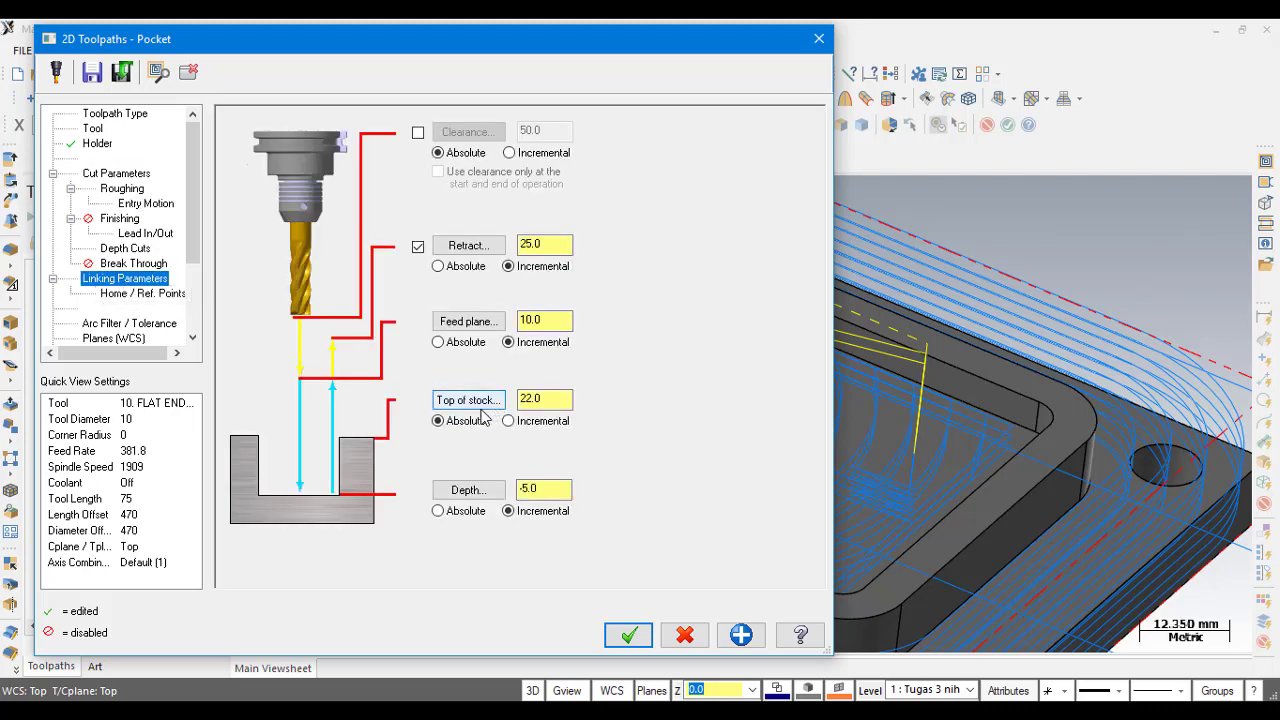
left_click(468, 400)
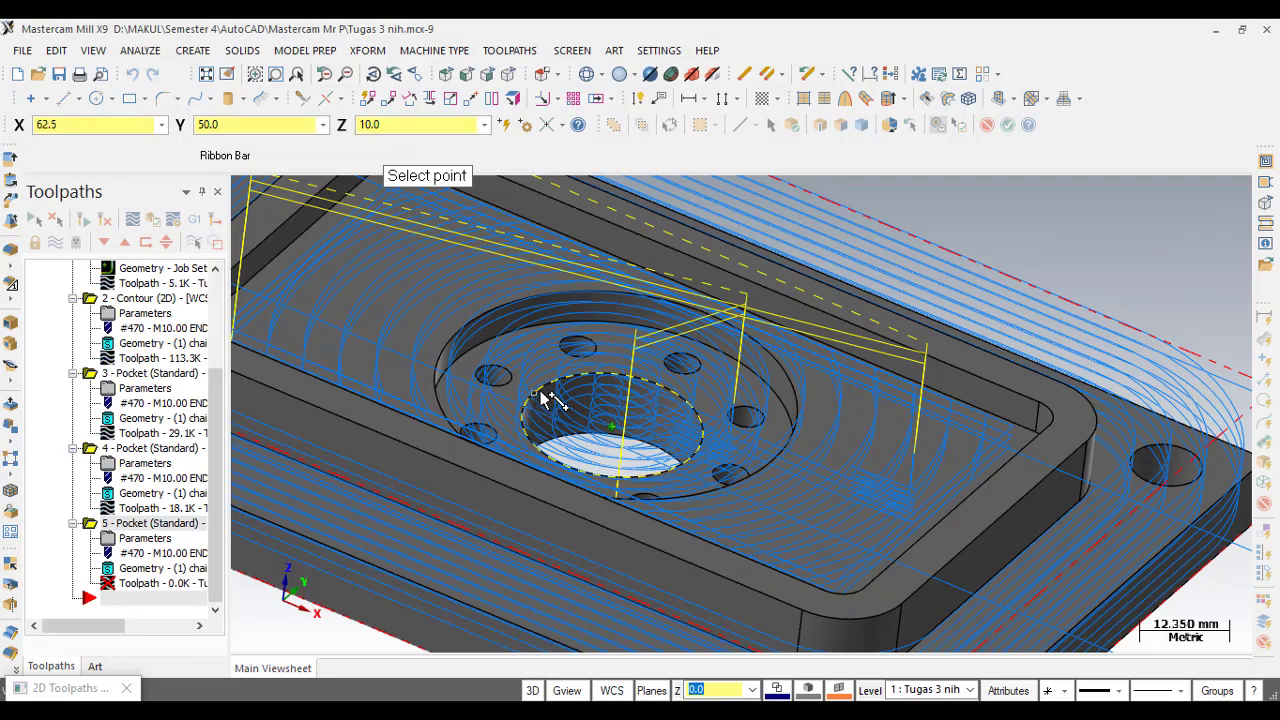
left_click(548, 393)
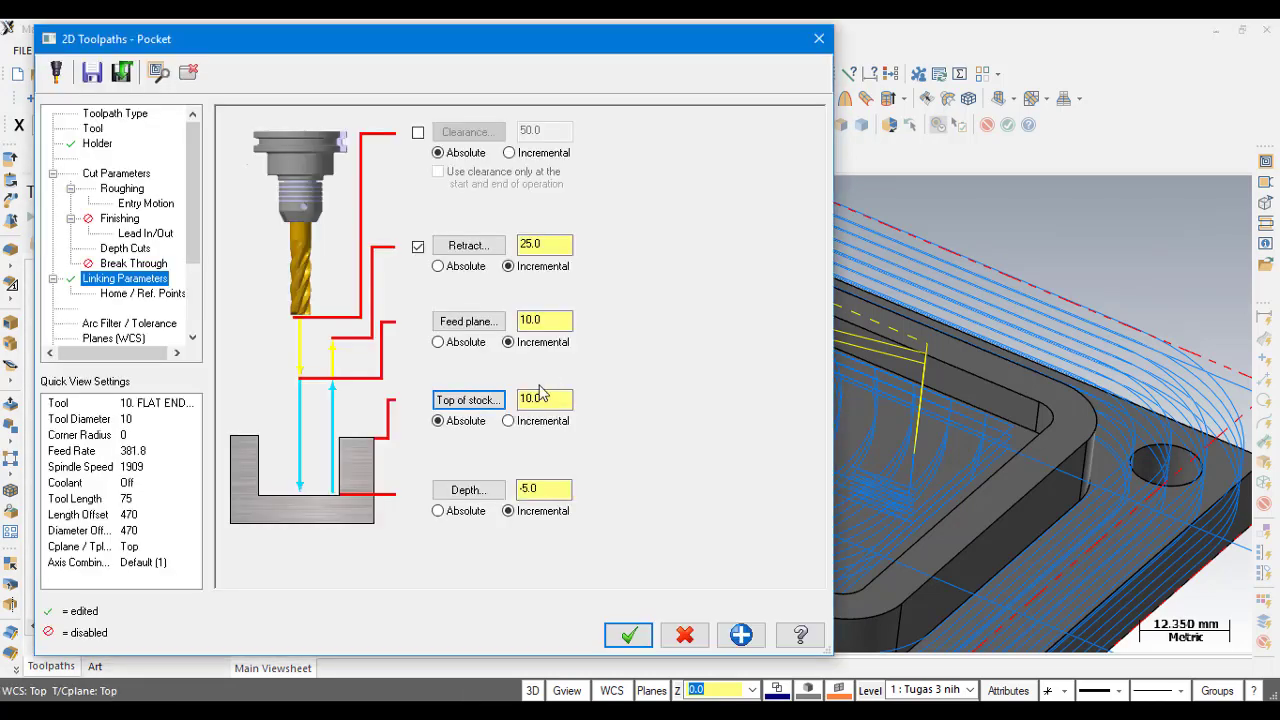
left_click(470, 489)
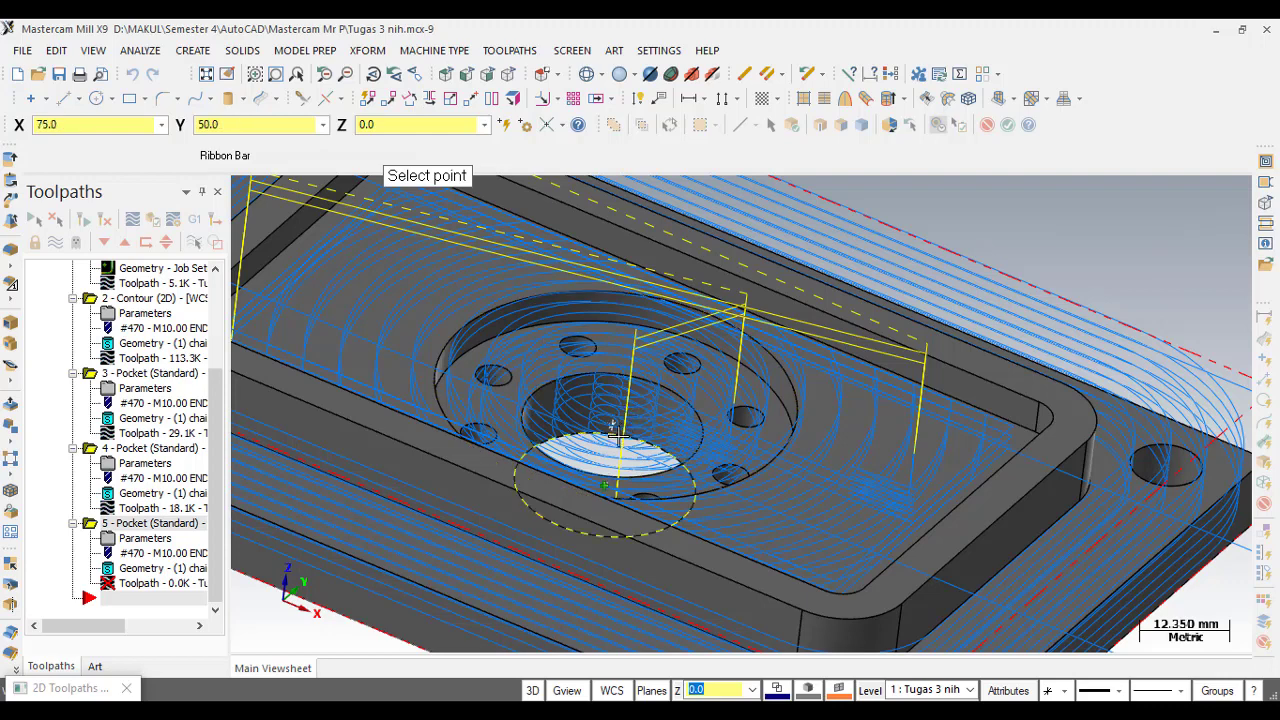
left_click(619, 436)
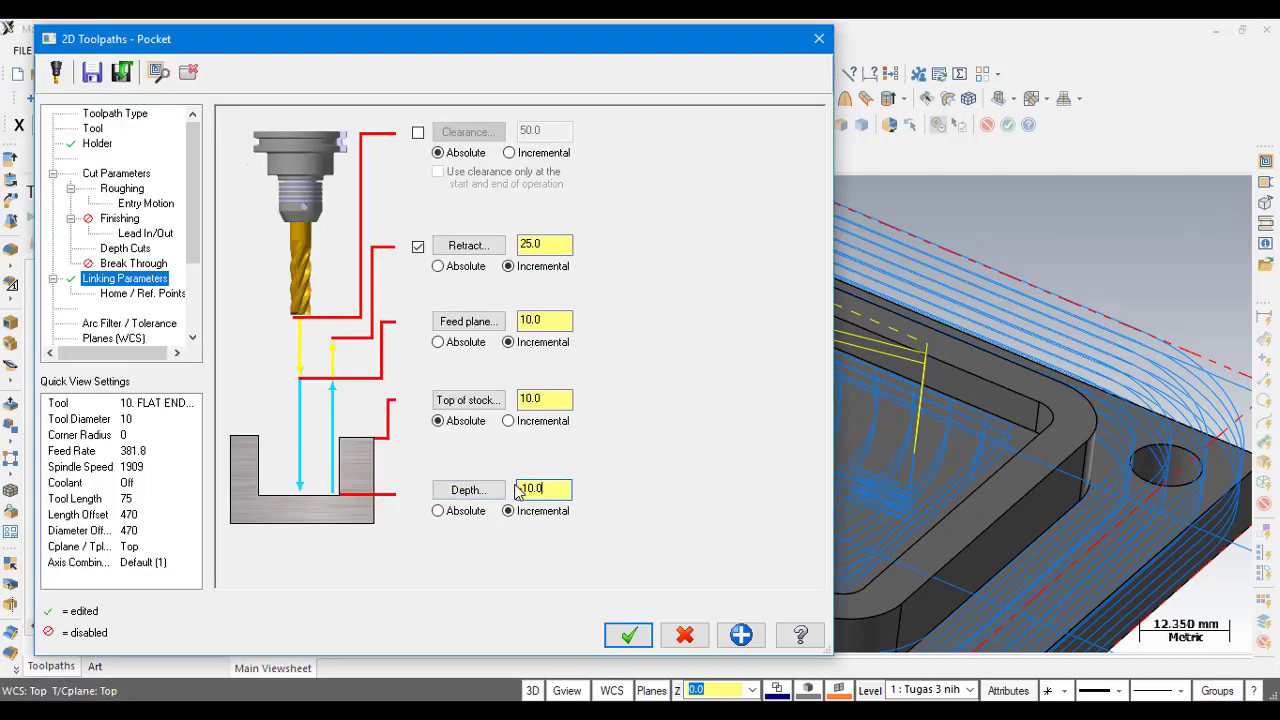
left_click(619, 636)
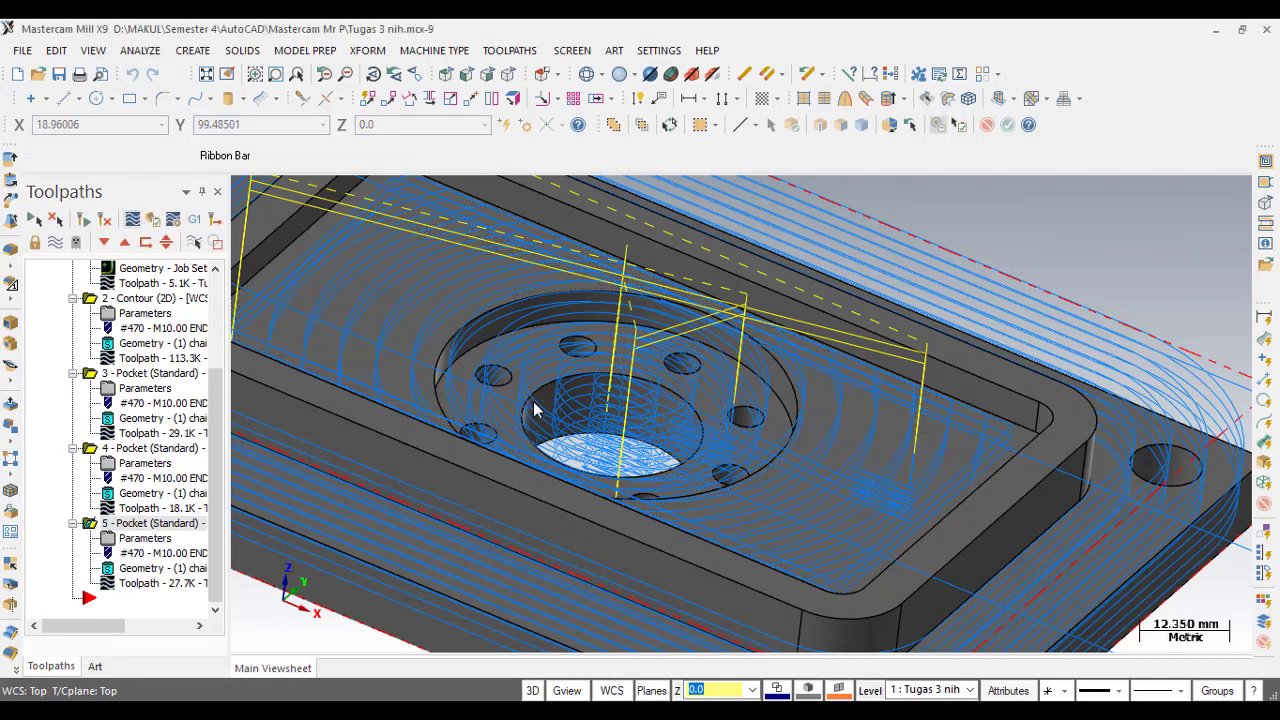
key("alt+t")
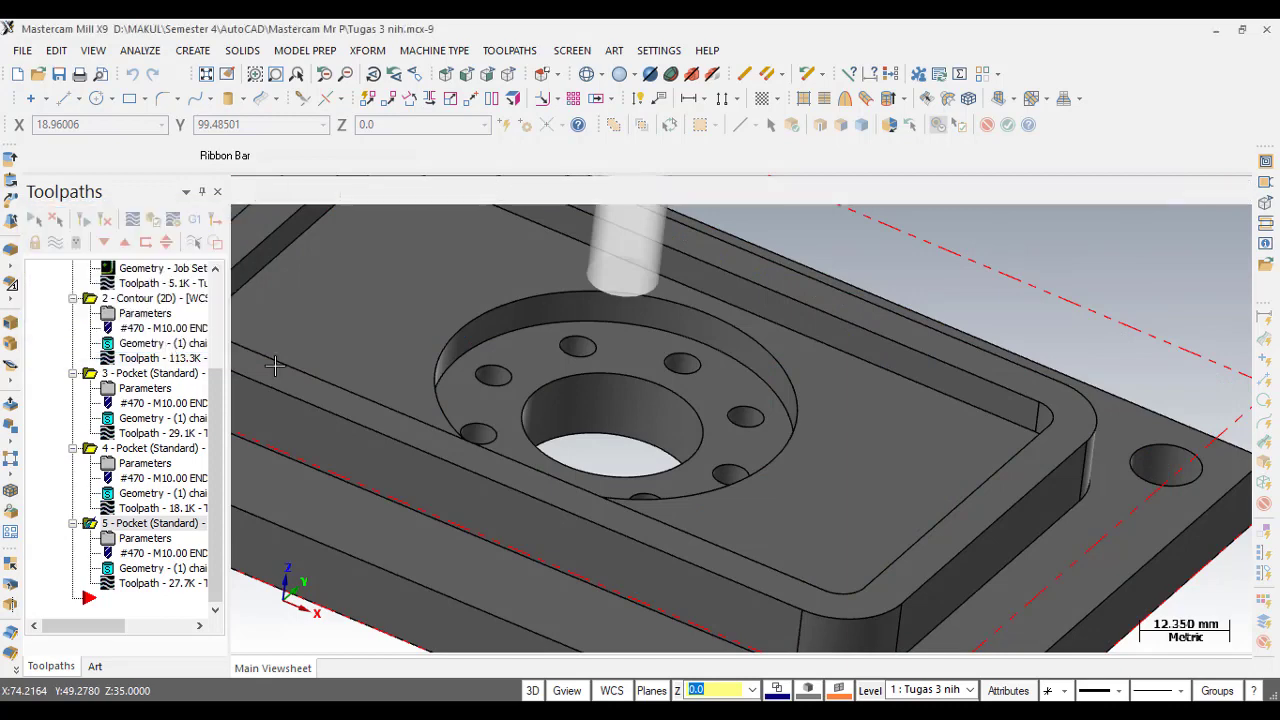
key("Escape")
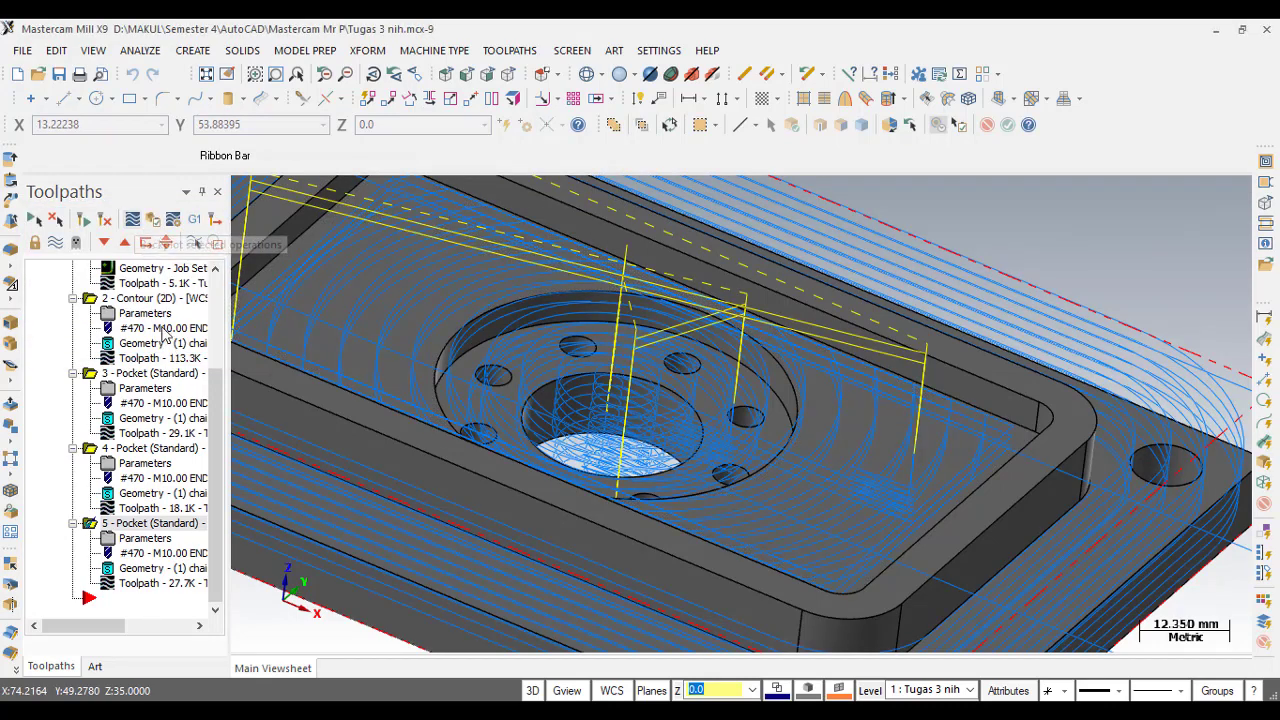
key("alt+t")
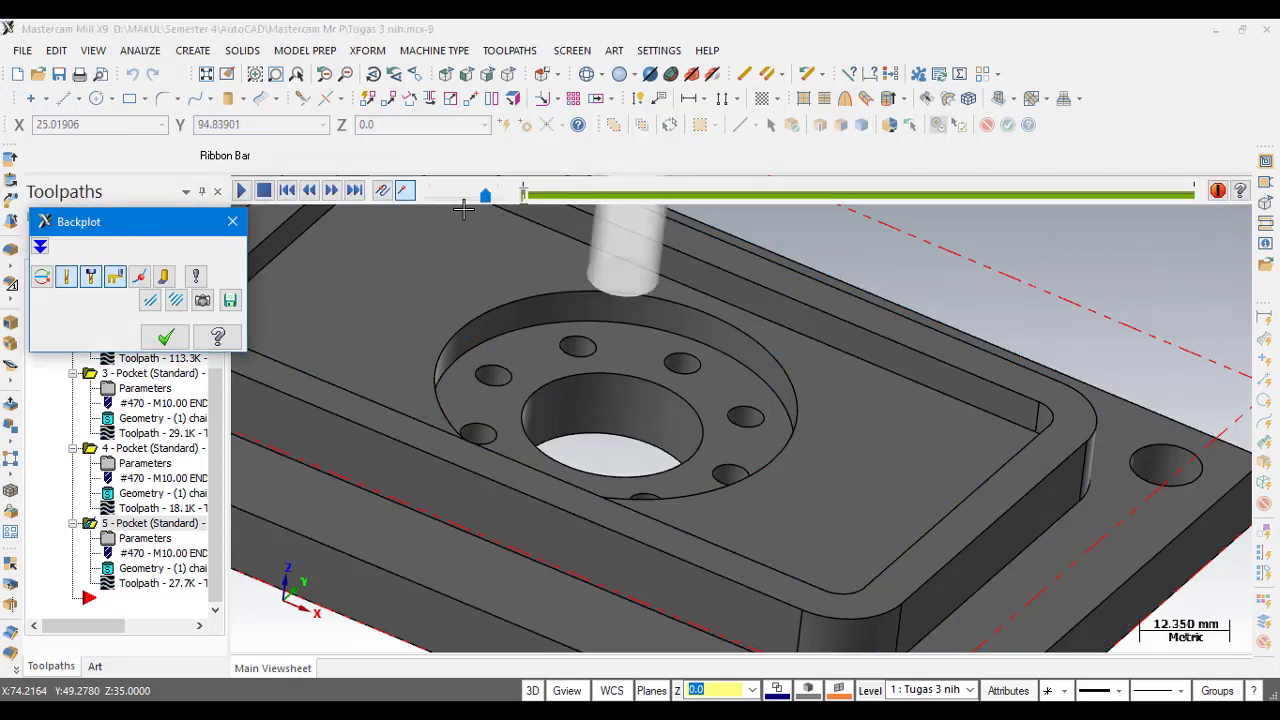
left_click(241, 192)
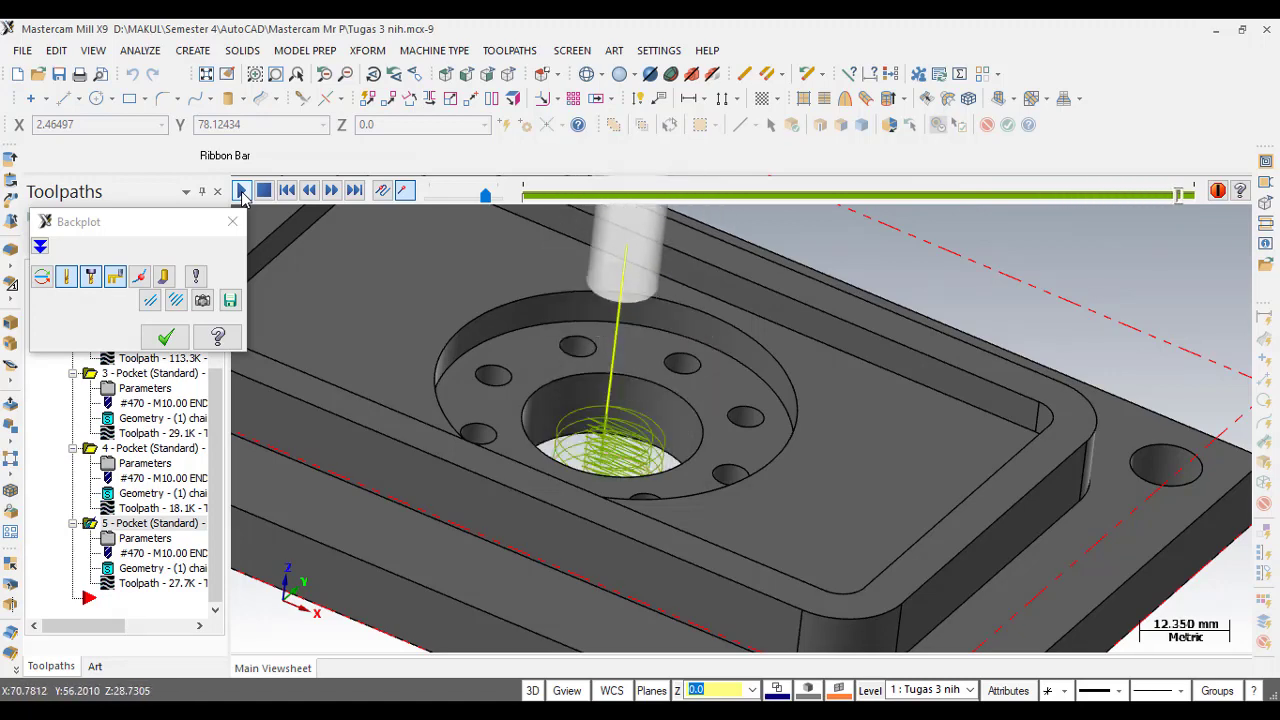
left_click(165, 336)
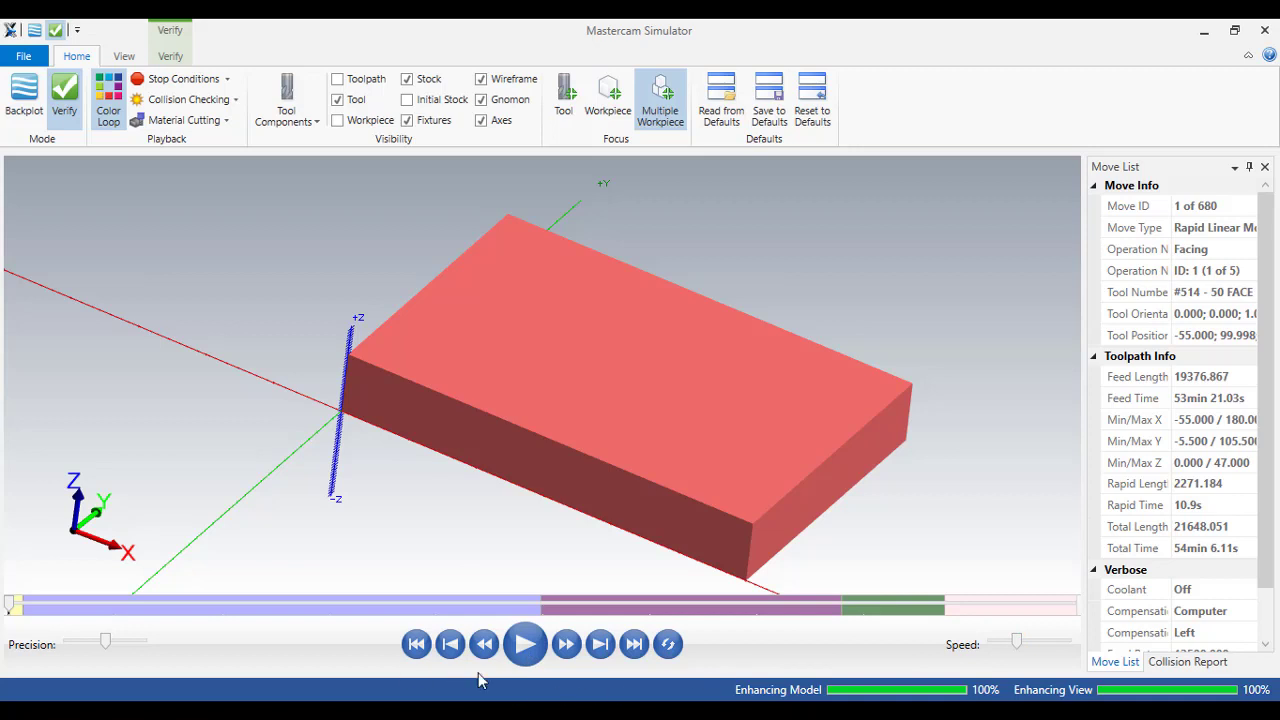
- Play the simulation through all 695 moves, then close the Simulator
left_click(525, 644)
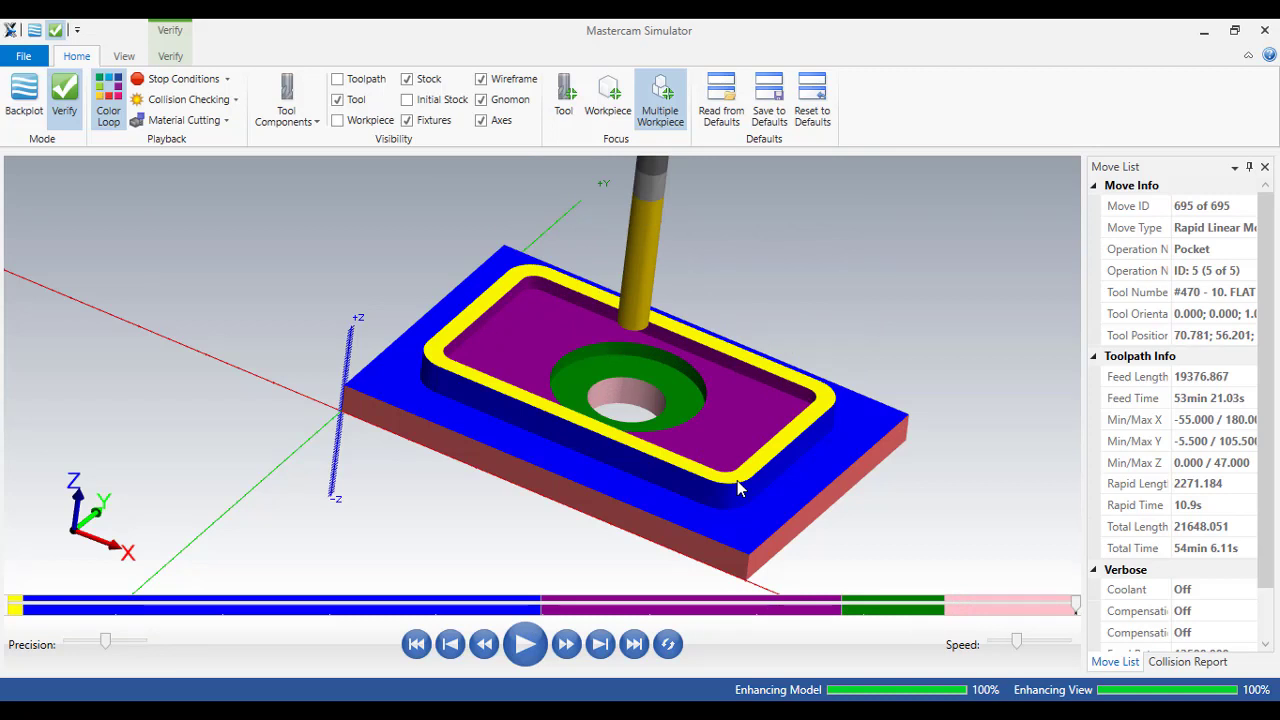
left_click(1265, 32)
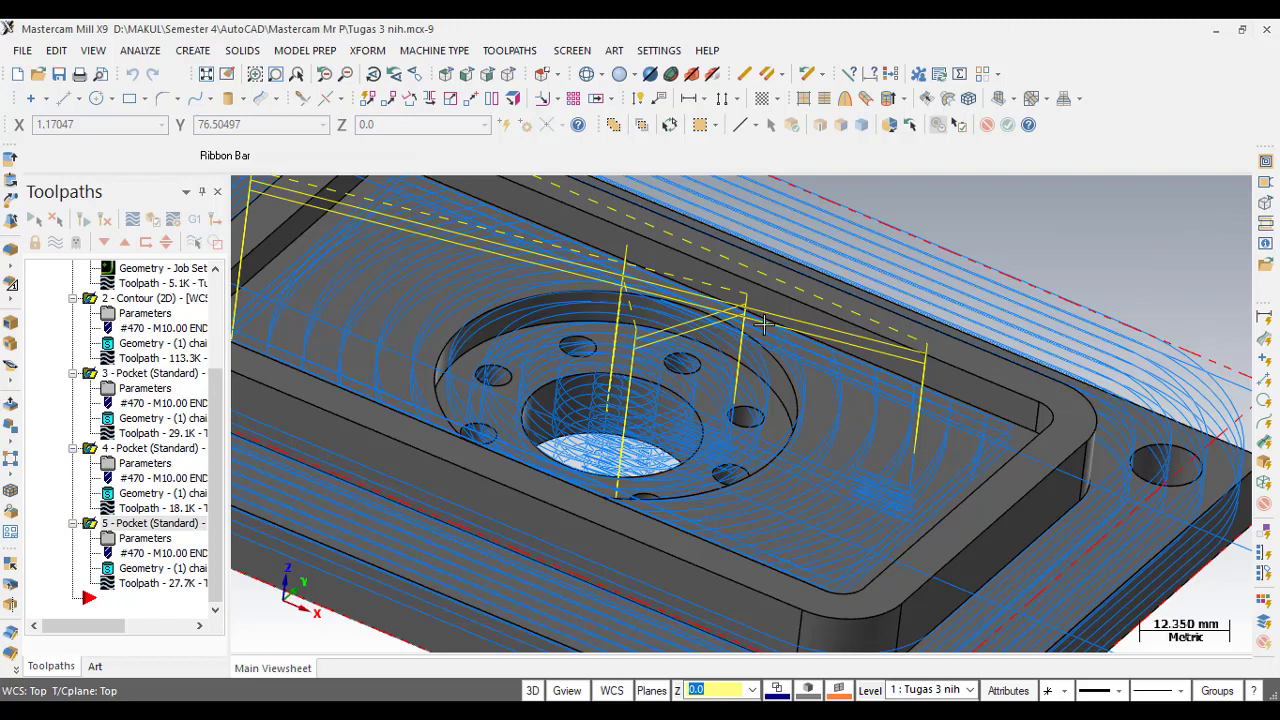
- Zoom out and start a new Drill toolpath from the Toolpaths menu
scroll(633, 387, "down", 2)
scroll(633, 387, "down", 1)
scroll(633, 387, "down", 1)
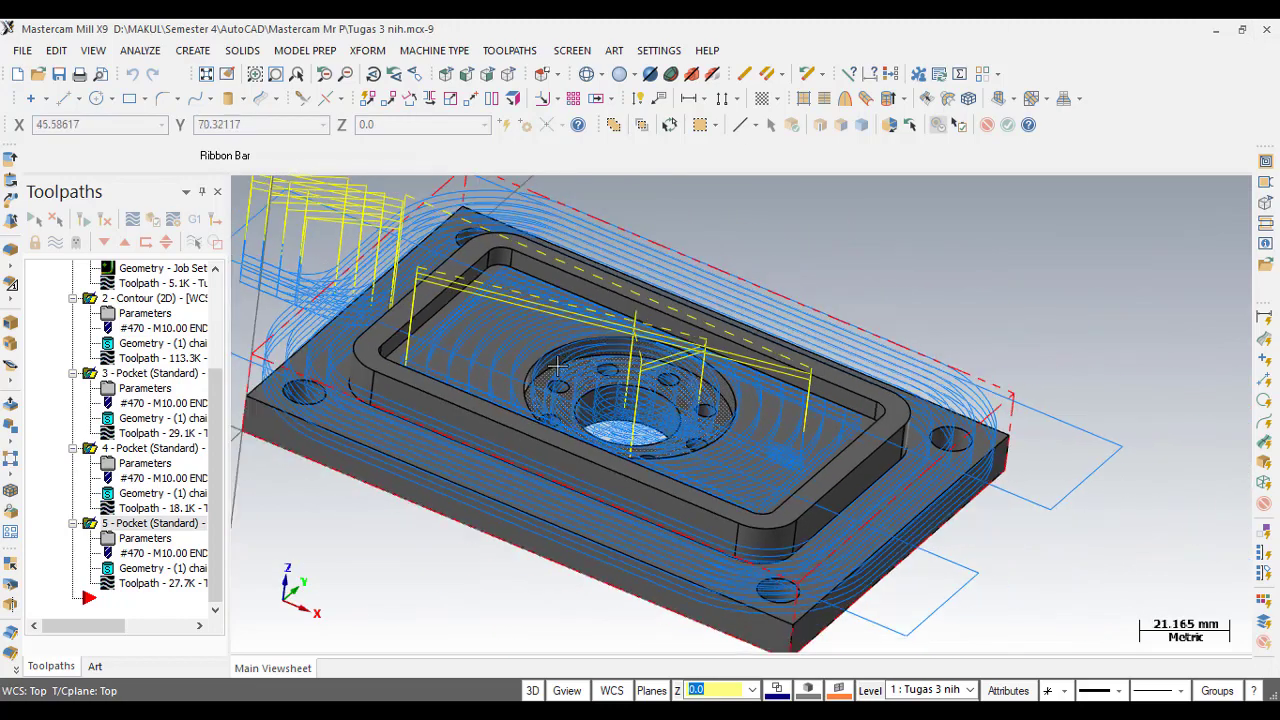
scroll(560, 385, "down", 1)
left_click(510, 50)
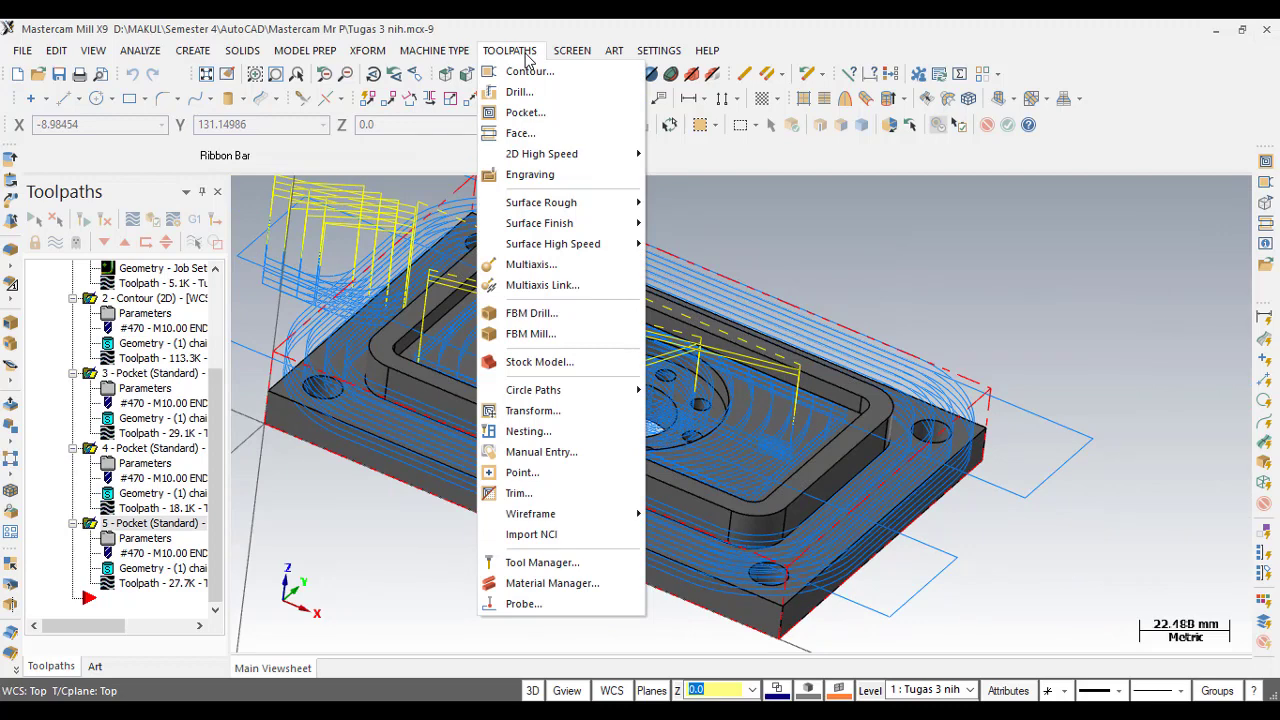
left_click(571, 93)
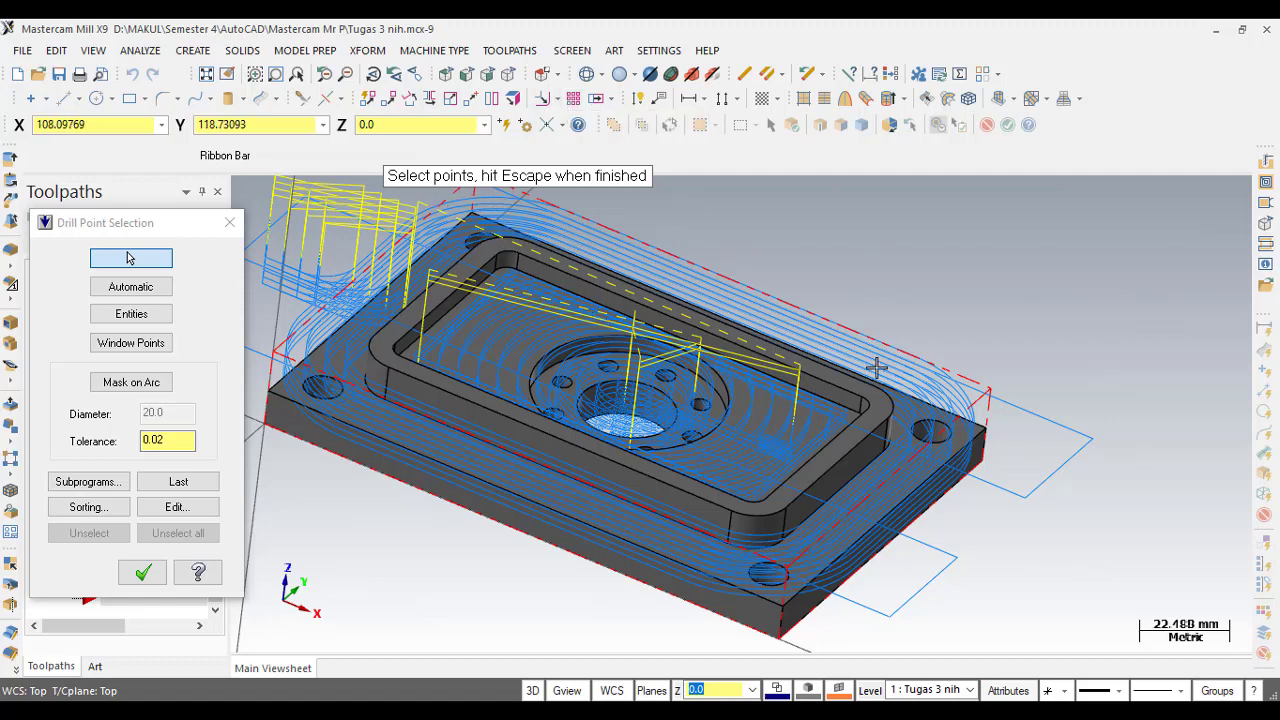
- Pick the right, front and left corner bolt holes as drill points
scroll(955, 460, "up", 1)
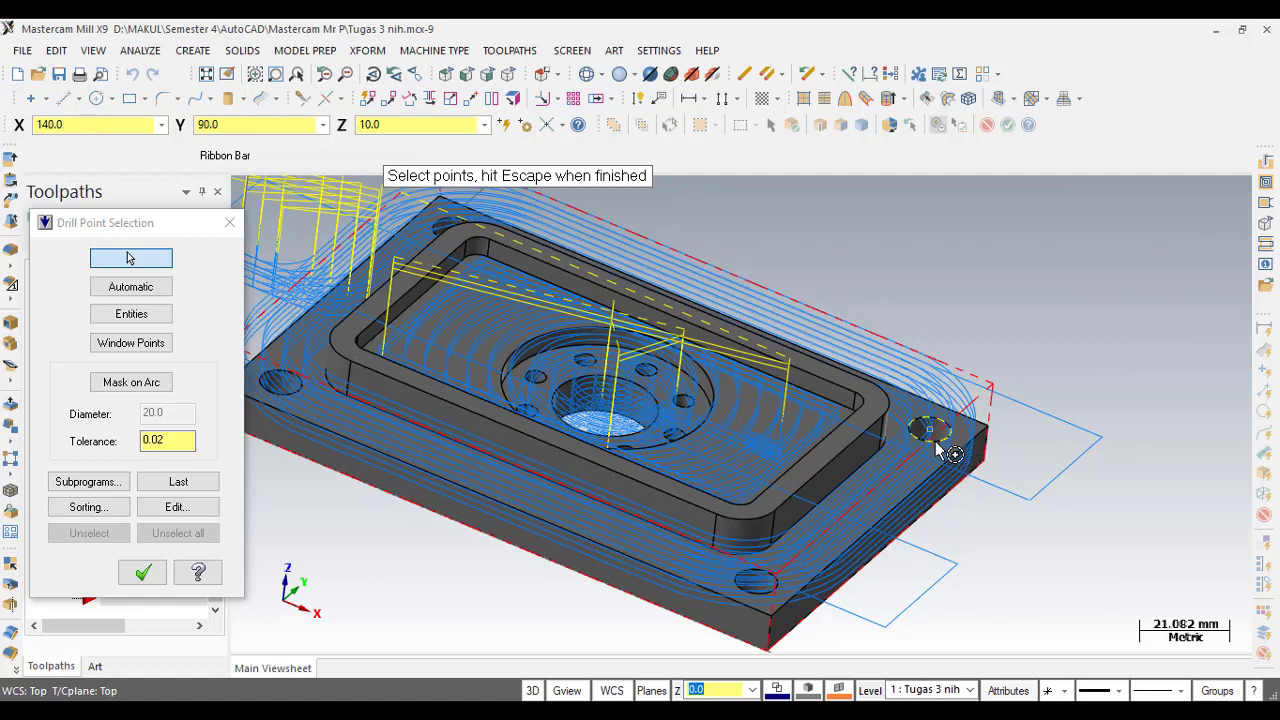
left_click(937, 443)
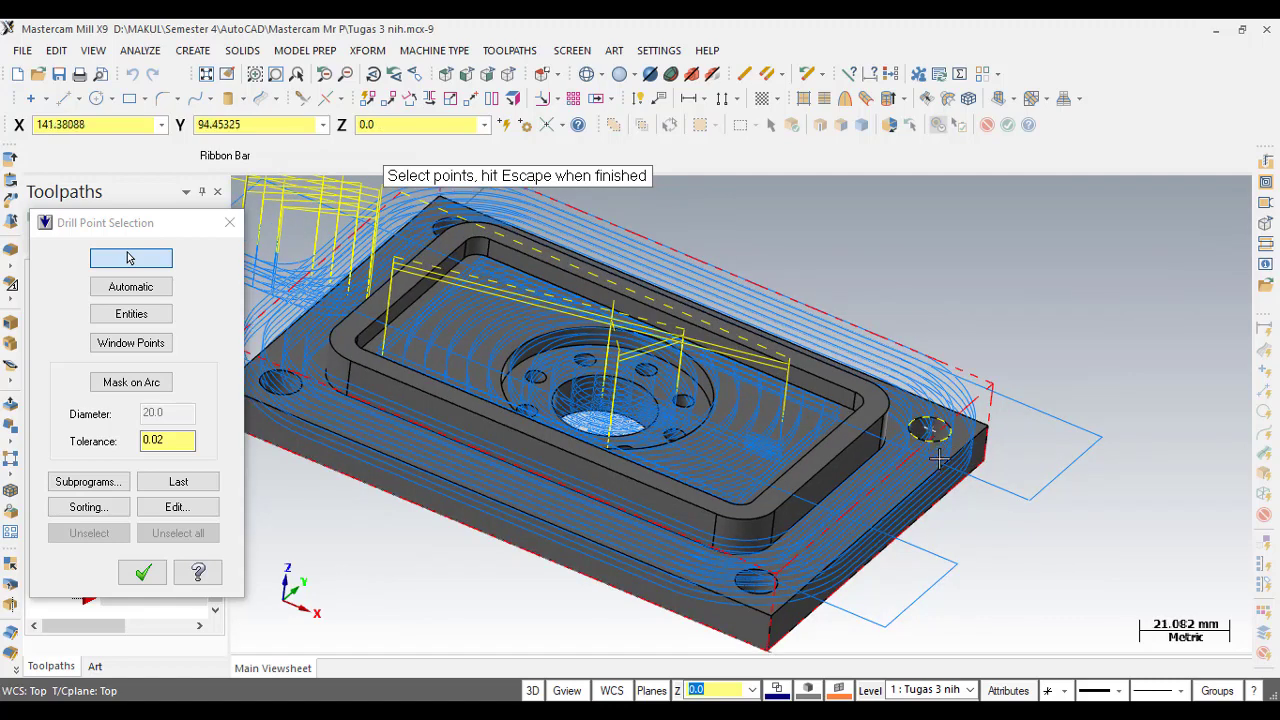
left_click(768, 598)
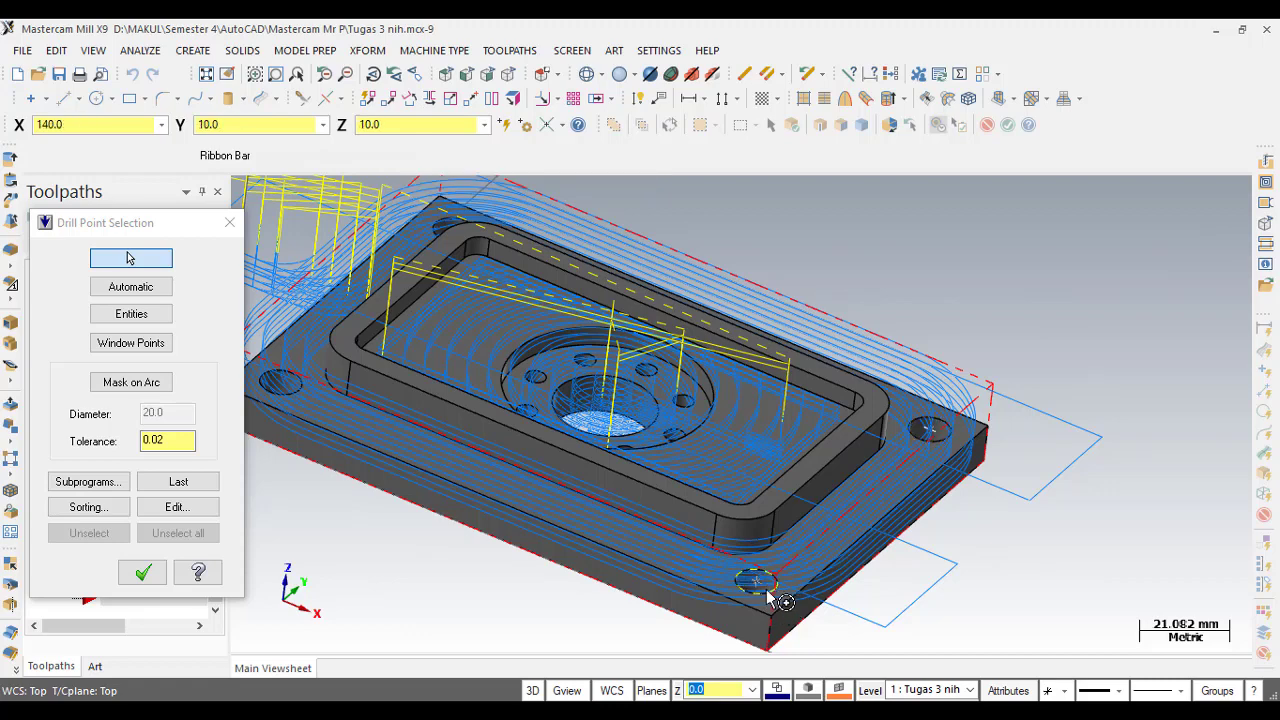
left_click(281, 382)
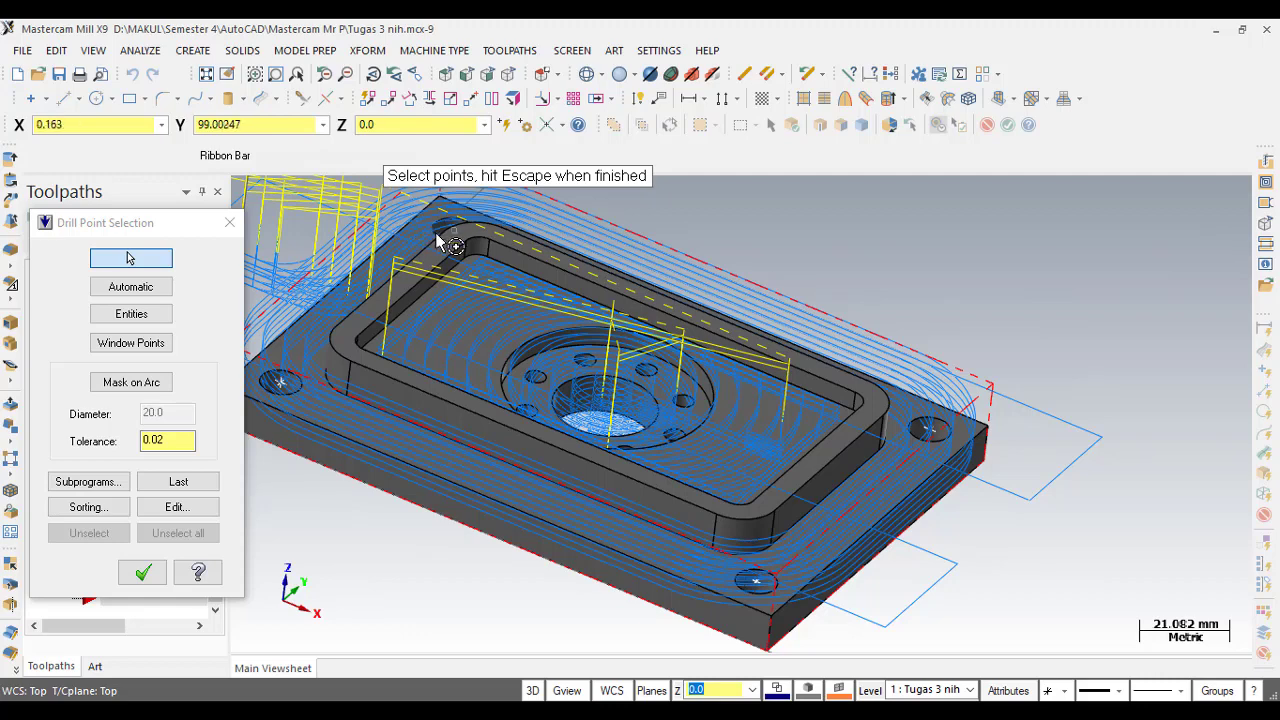
- Zoom in and pick four bolt-circle holes as drill points
scroll(434, 232, "up", 1)
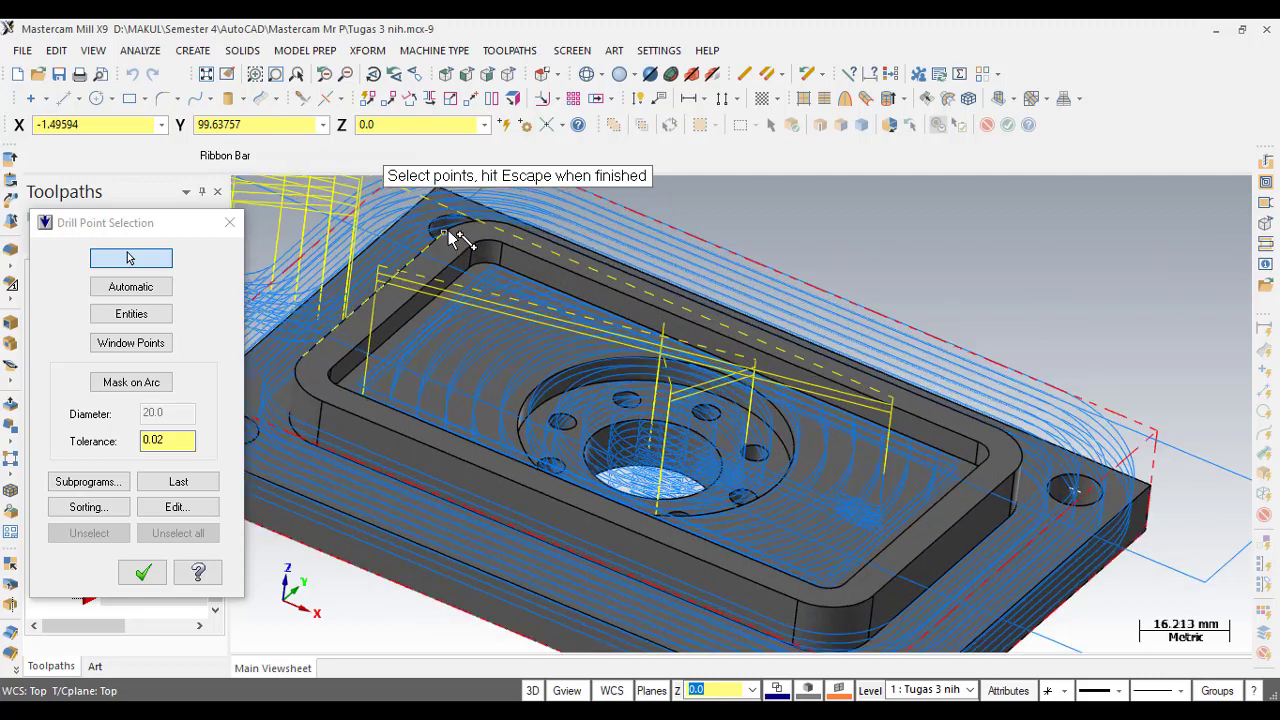
scroll(430, 228, "up", 5)
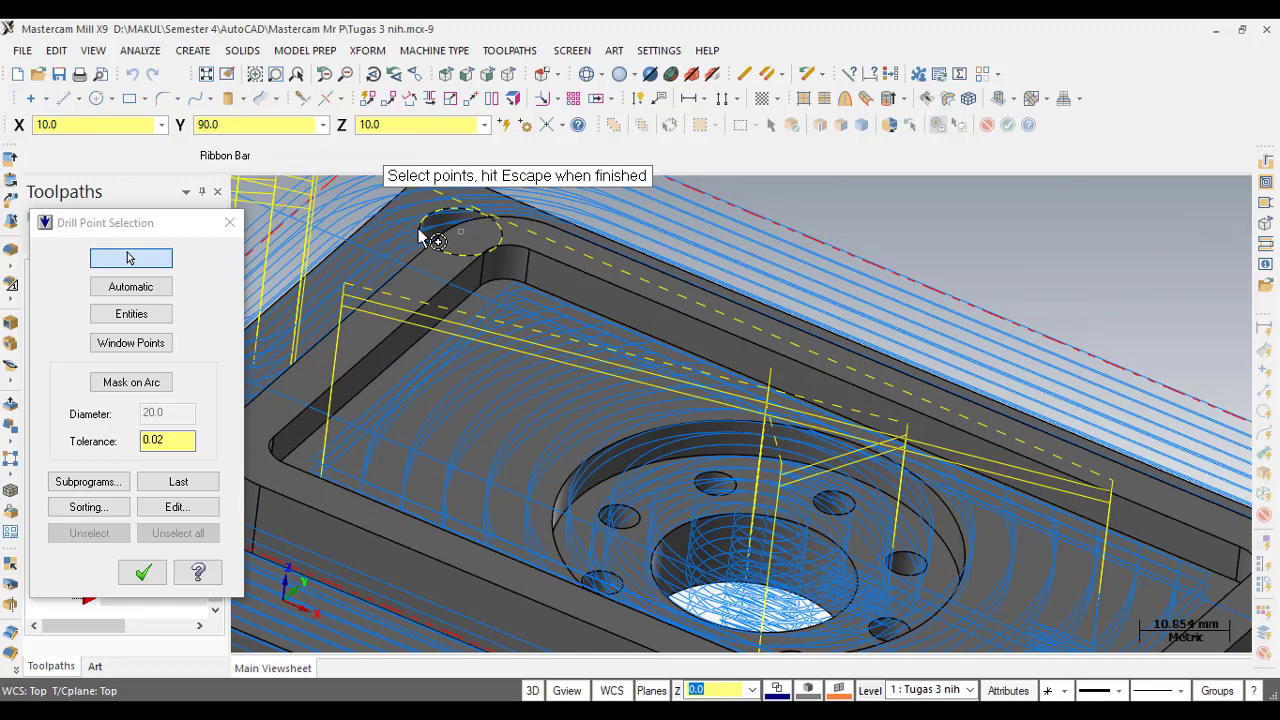
scroll(745, 525, "down", 1)
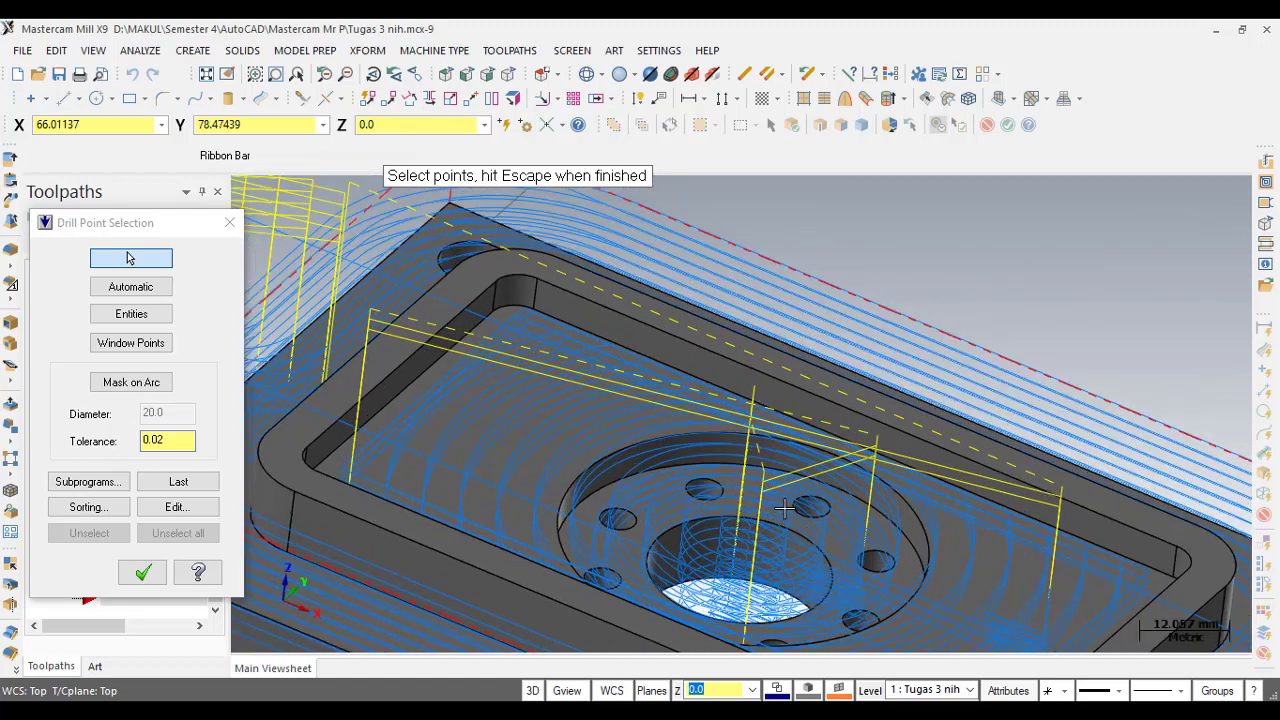
scroll(785, 508, "up", 1)
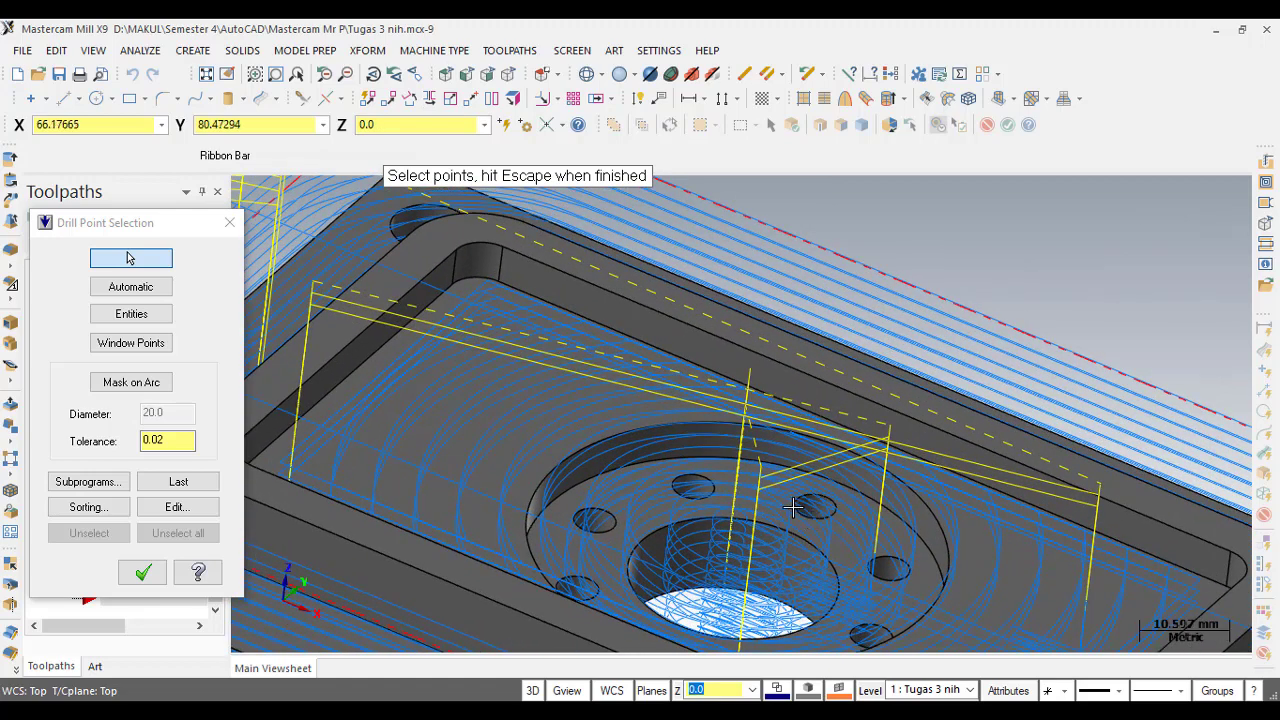
scroll(837, 505, "down", 1)
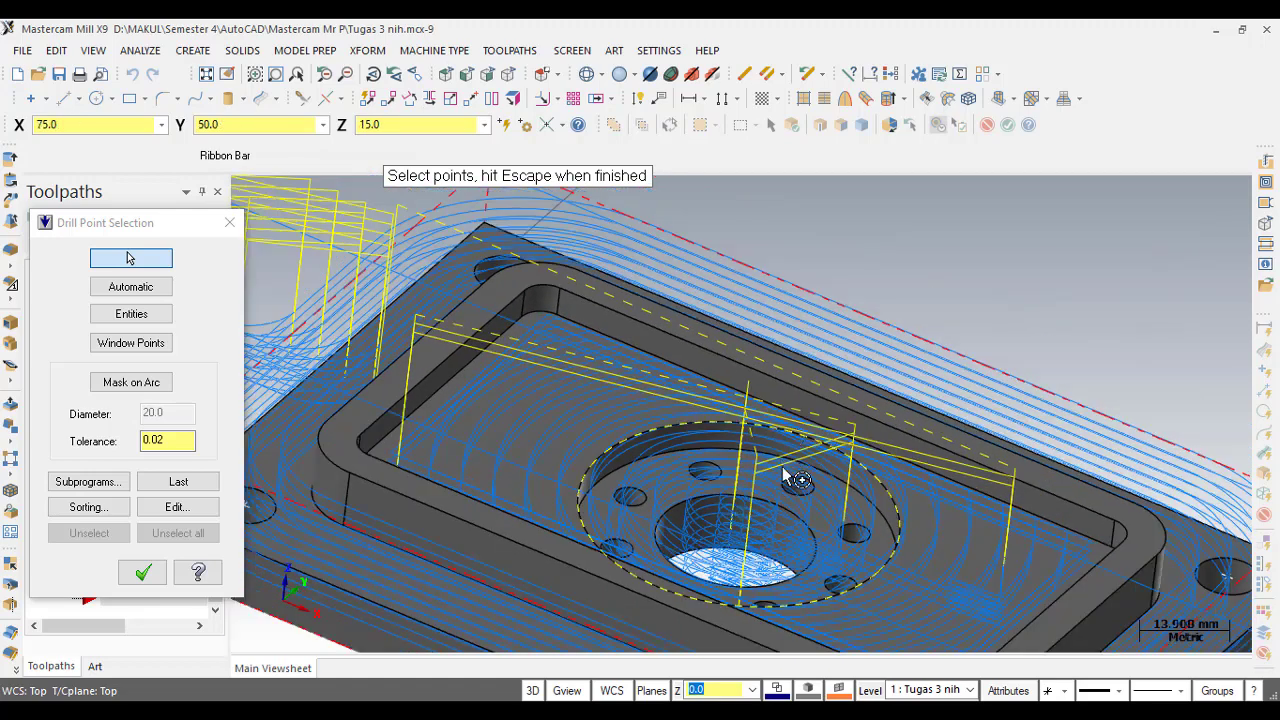
scroll(815, 515, "up", 2)
scroll(805, 525, "up", 1)
scroll(800, 520, "down", 1)
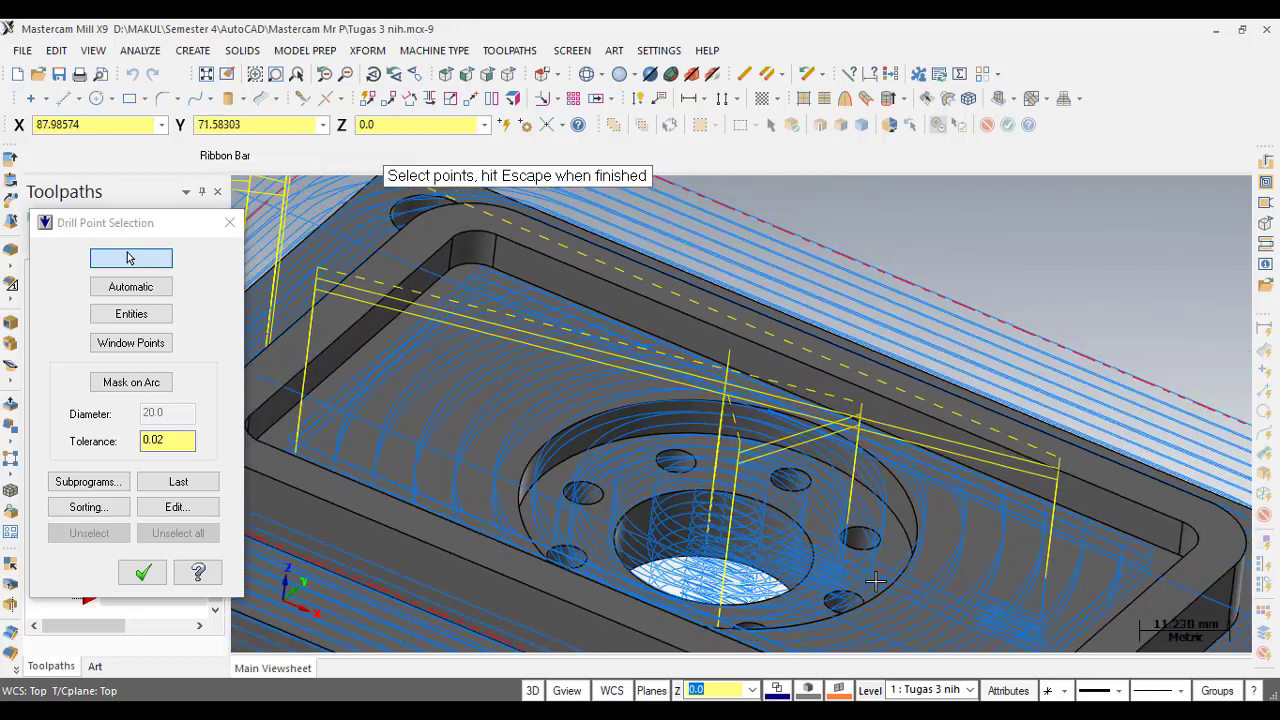
scroll(770, 505, "down", 1)
scroll(720, 480, "up", 1)
scroll(690, 462, "up", 1)
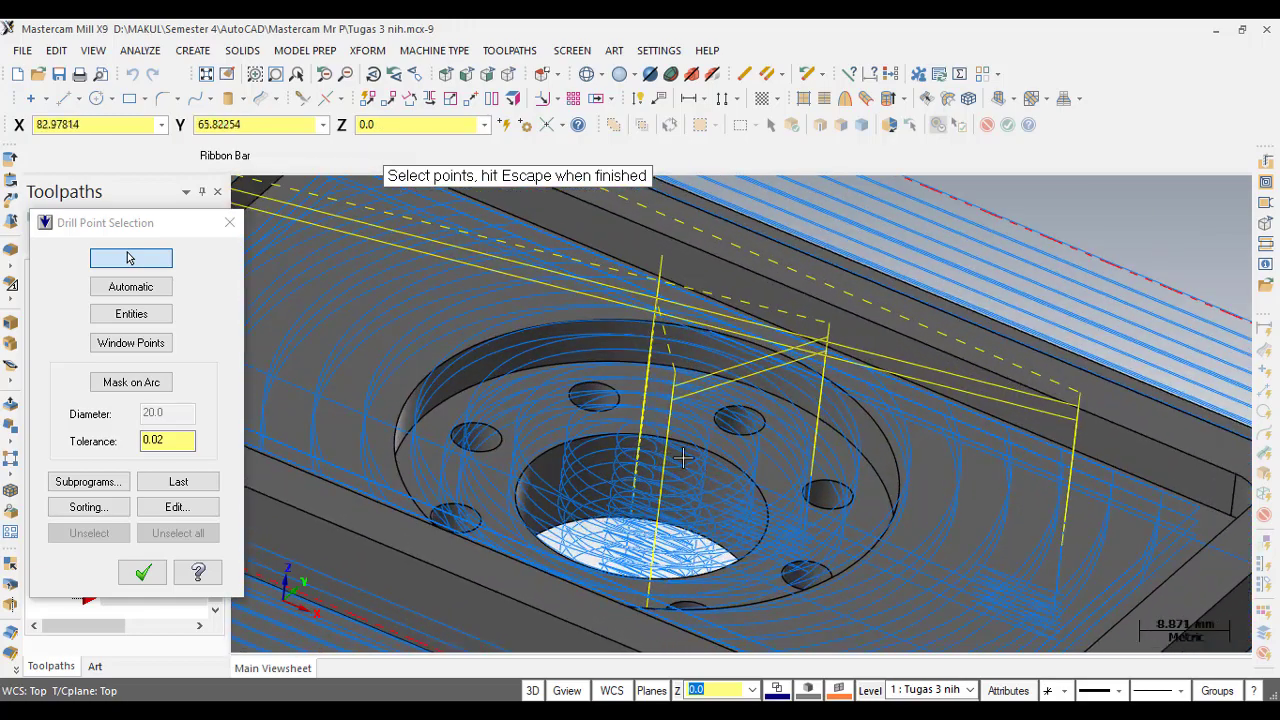
left_click(752, 443)
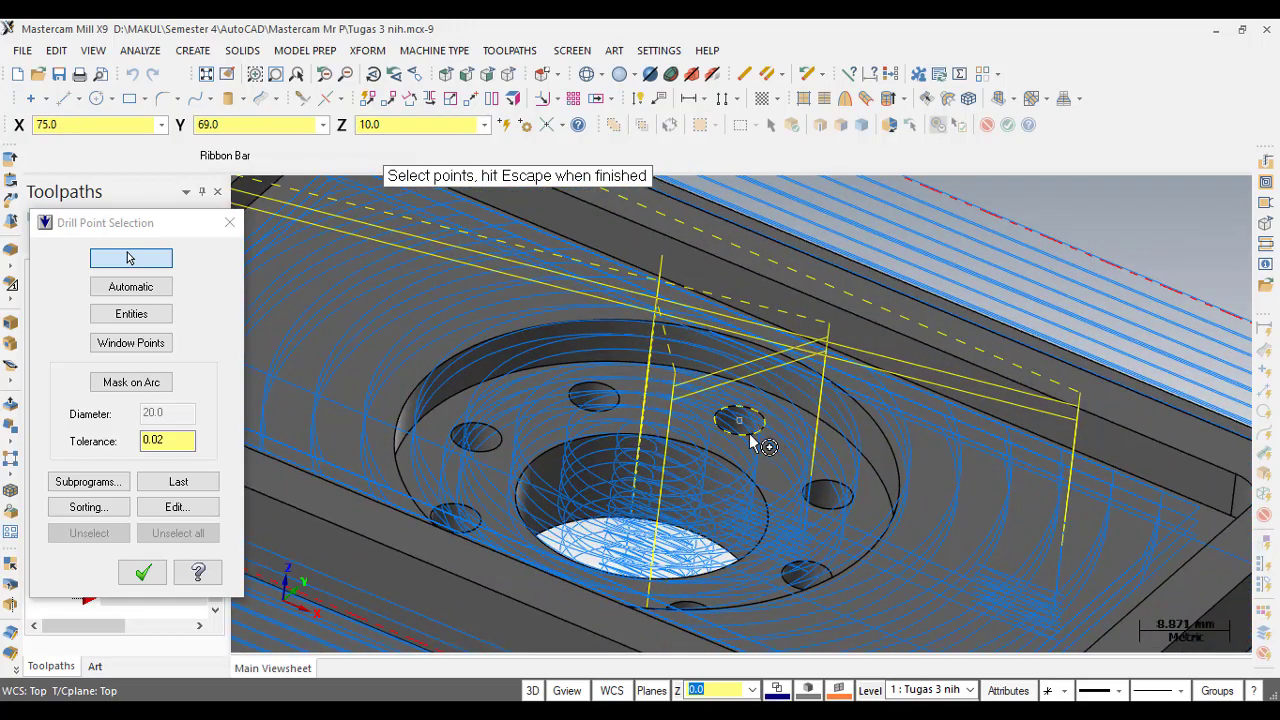
left_click(840, 507)
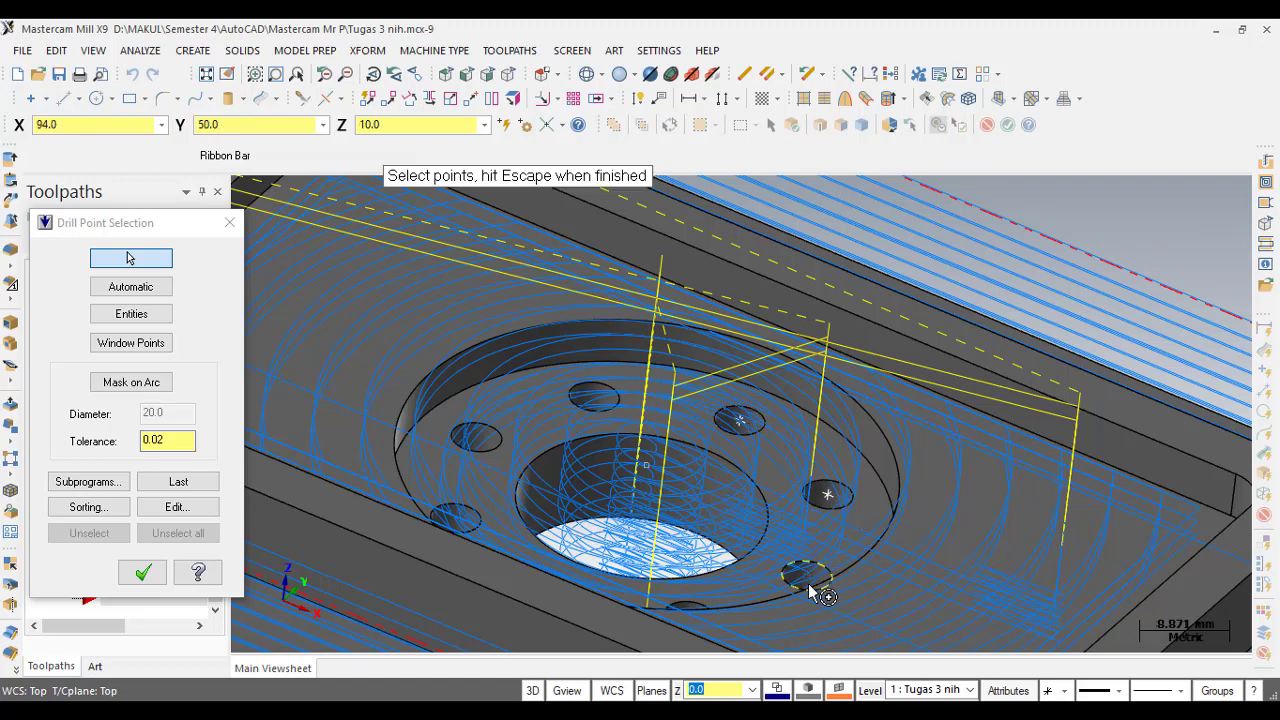
left_click(800, 582)
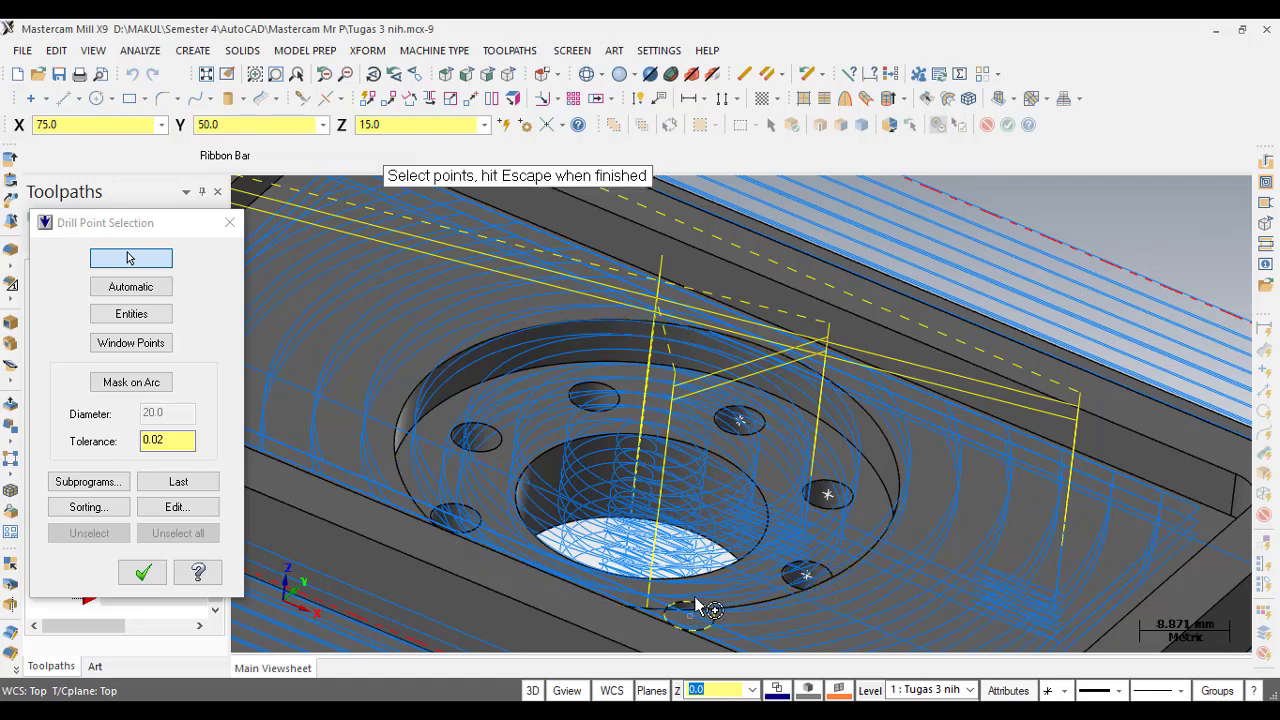
left_click(659, 585)
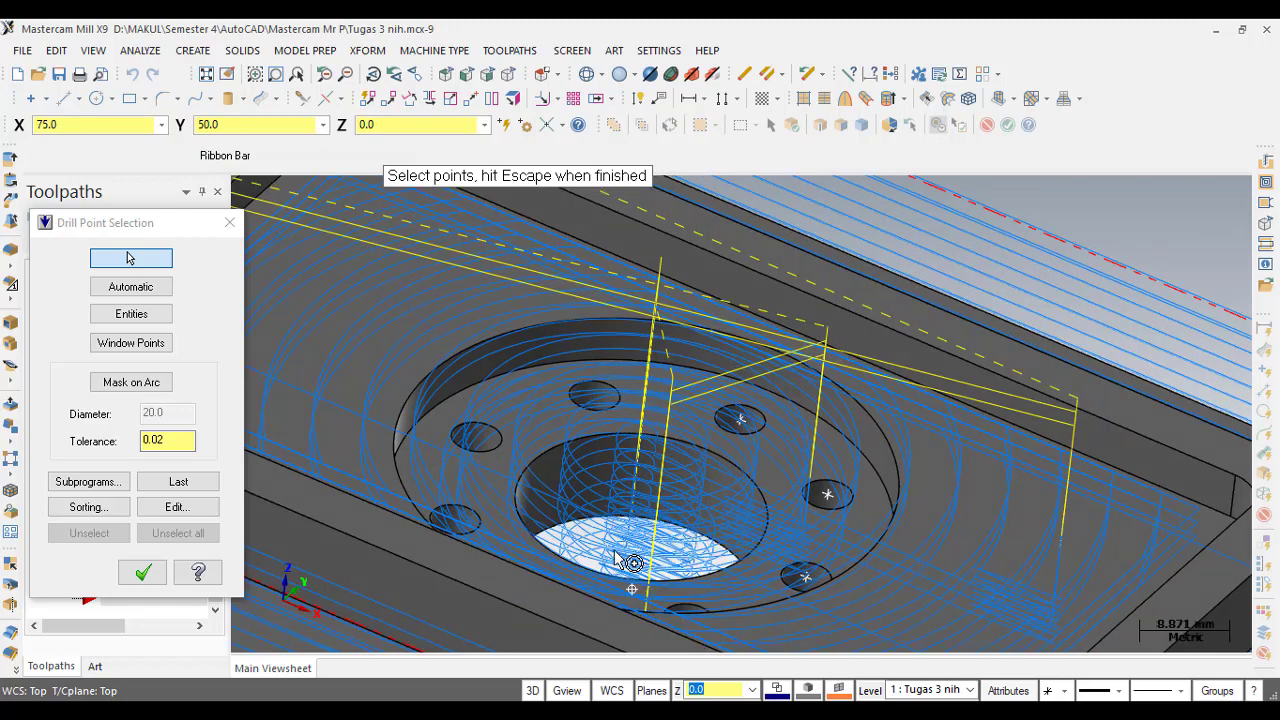
- Rotate the view, pick the remaining lower-left, left and top holes, and confirm the points
mouse_move(648, 533)
middle_mouse_down()
mouse_move(631, 484)
mouse_move(588, 570)
middle_mouse_up()
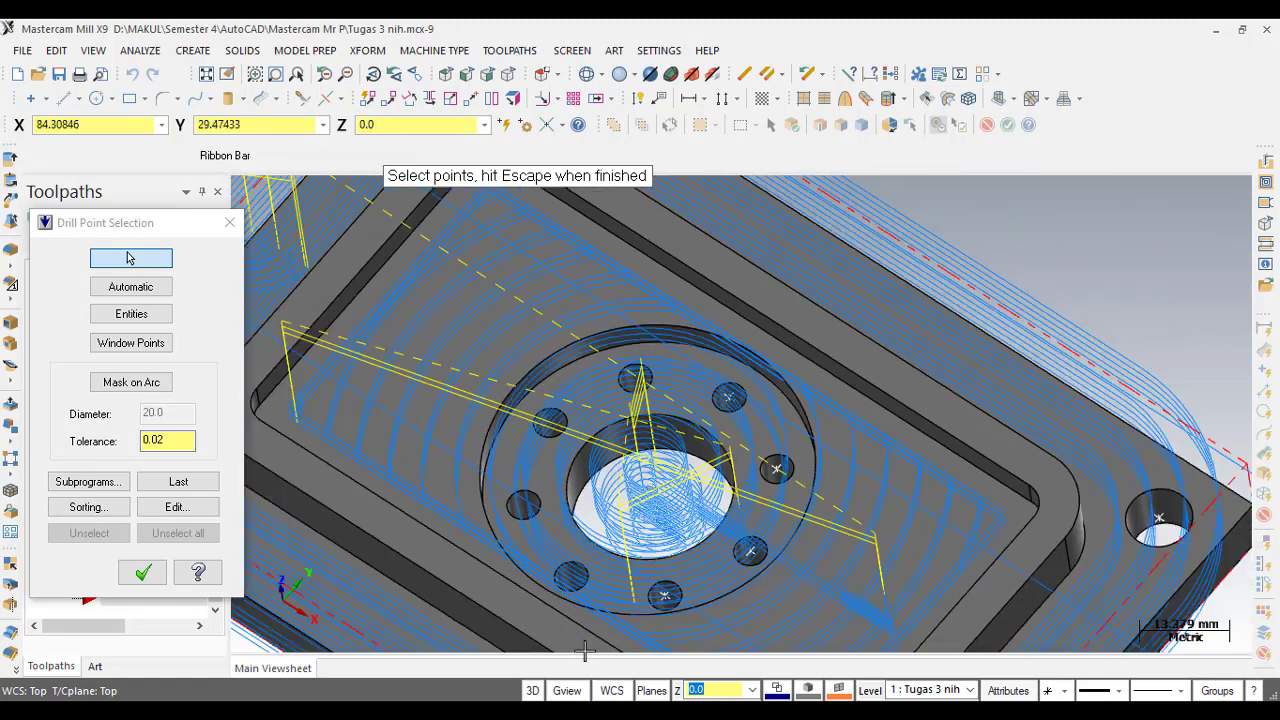
left_click(588, 570)
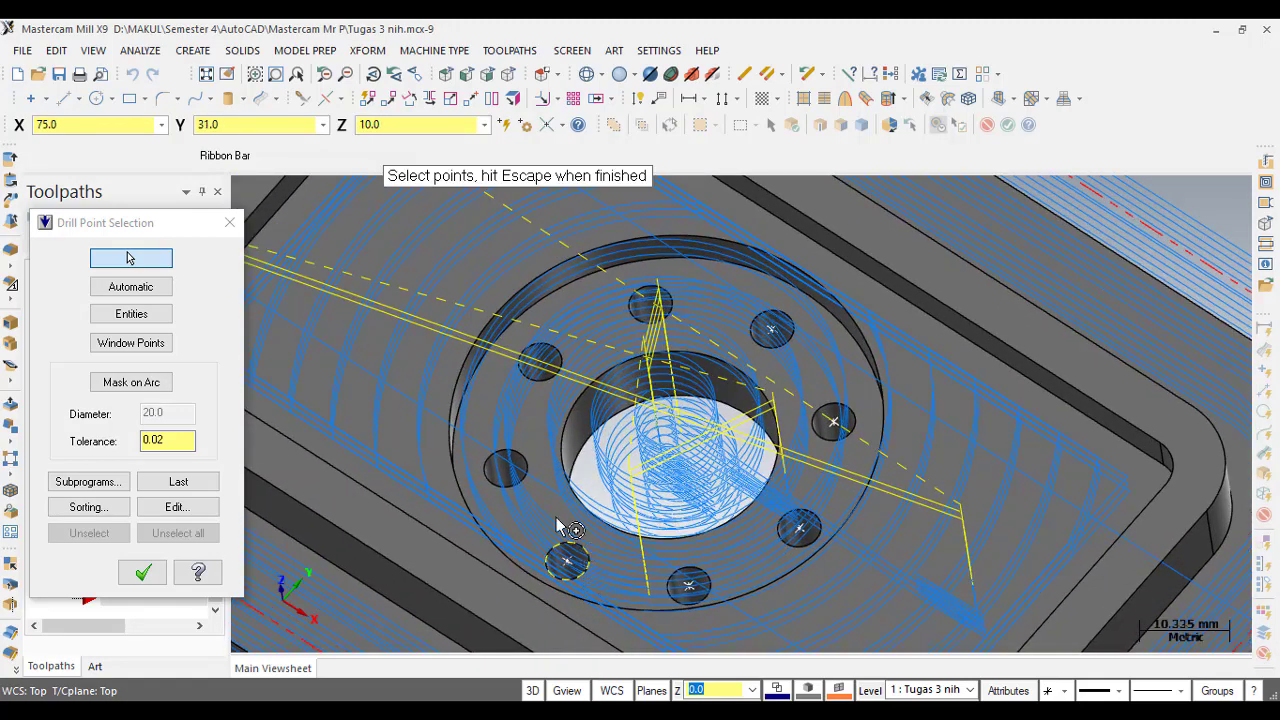
left_click(520, 482)
left_click(541, 361)
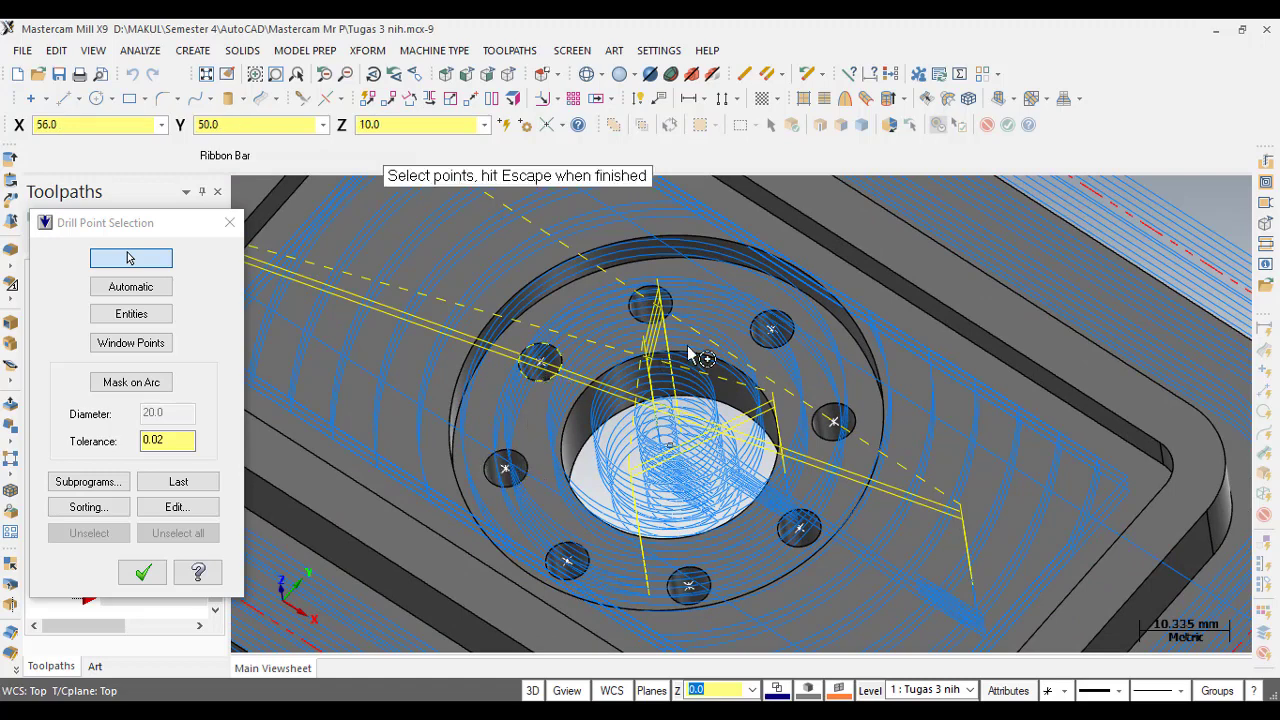
left_click(665, 318)
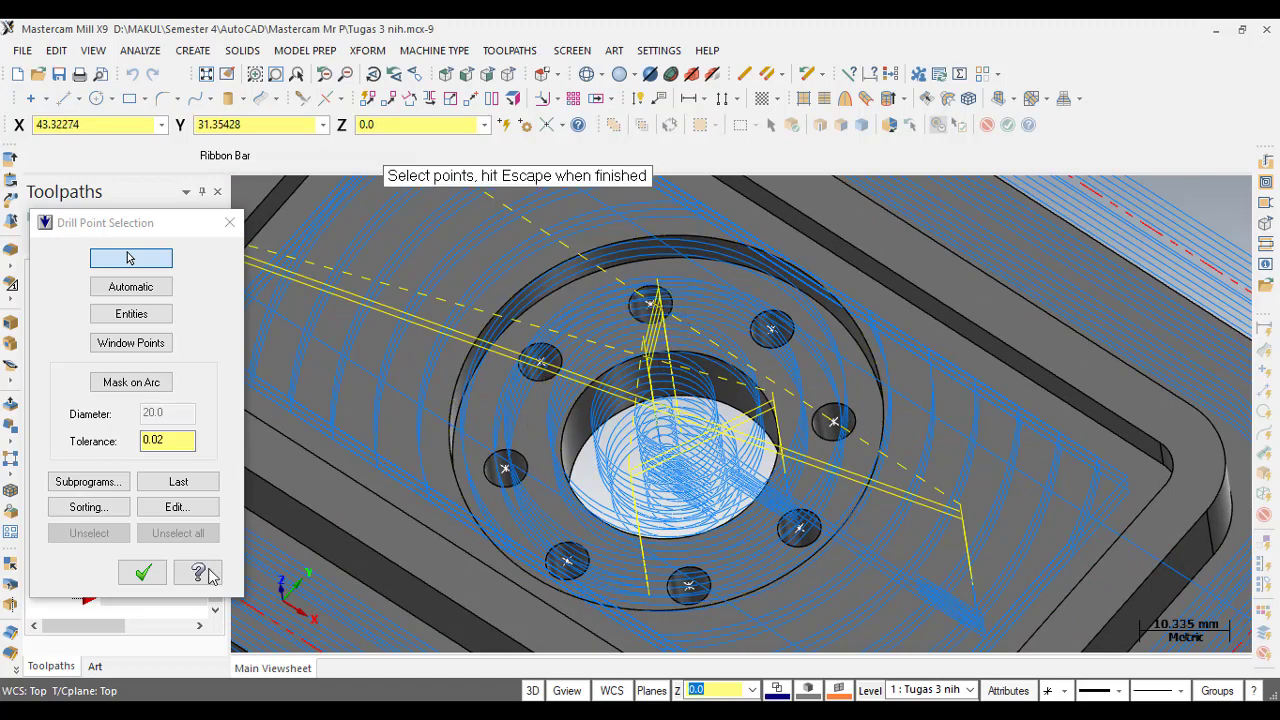
left_click(145, 572)
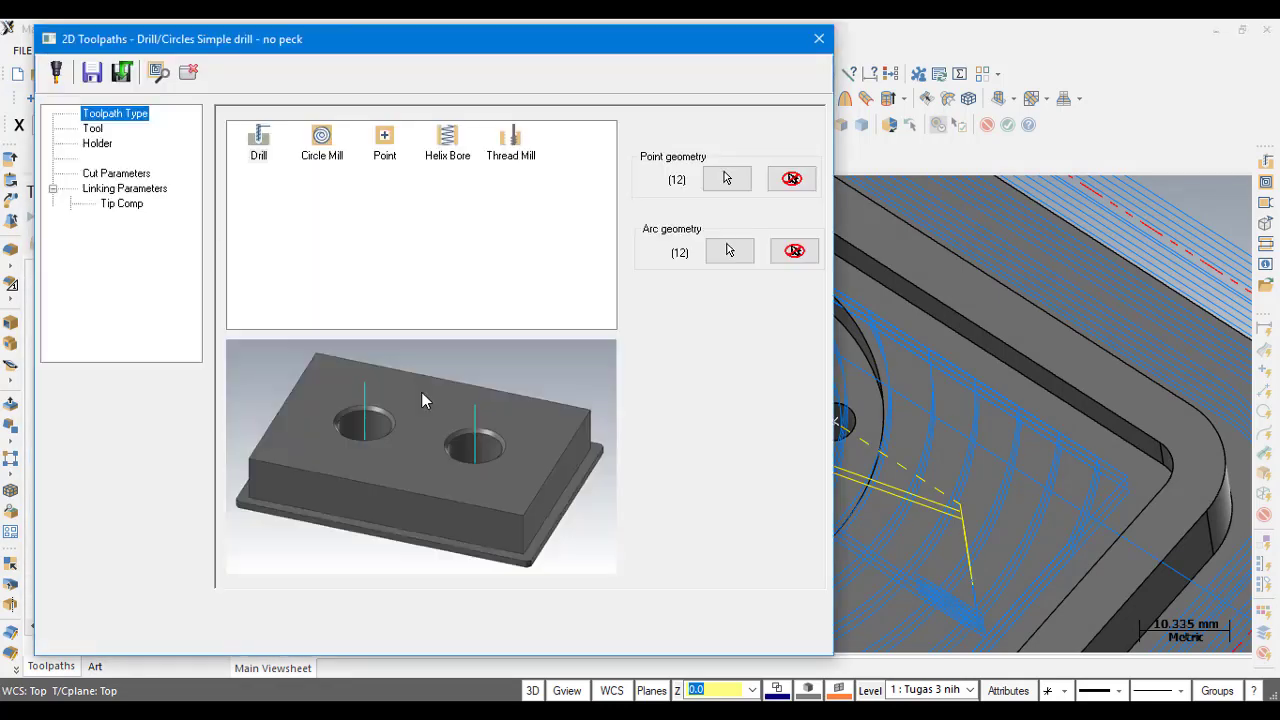
- Choose the 2.00 CENTER DRILL from the tool library and assign holder B2C3-0016
left_click(93, 129)
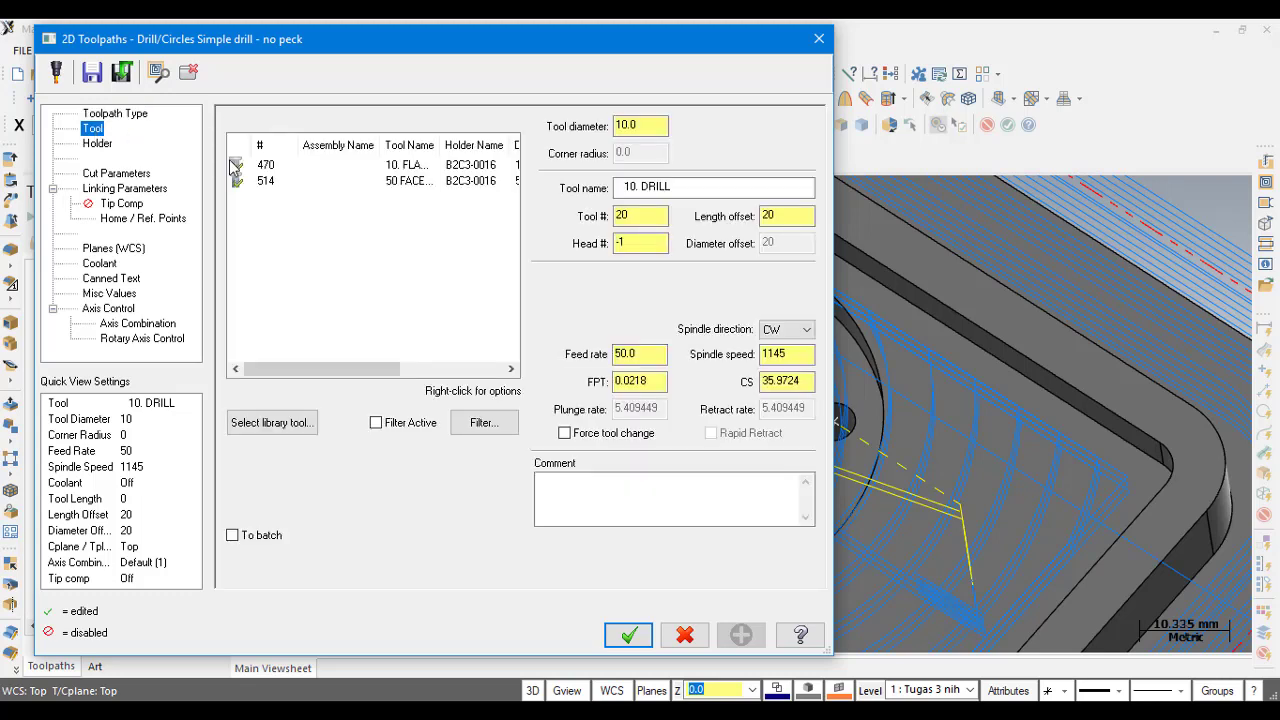
left_click(289, 427)
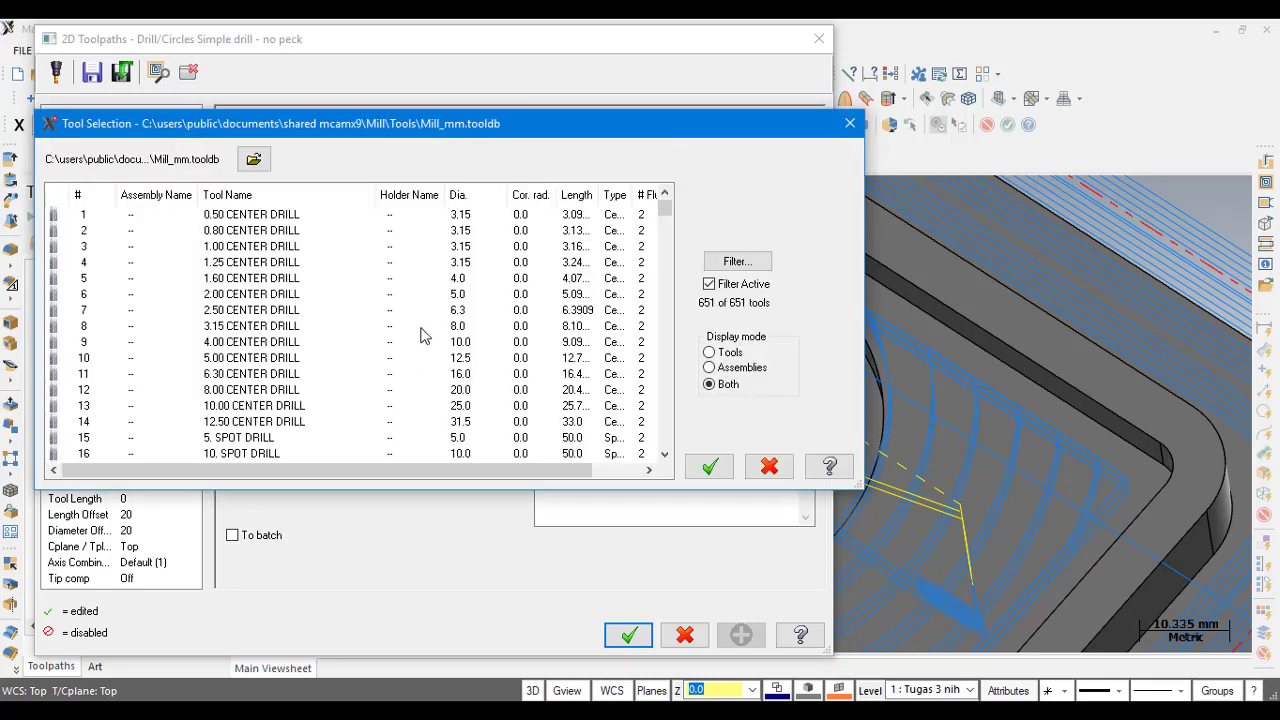
left_click(341, 295)
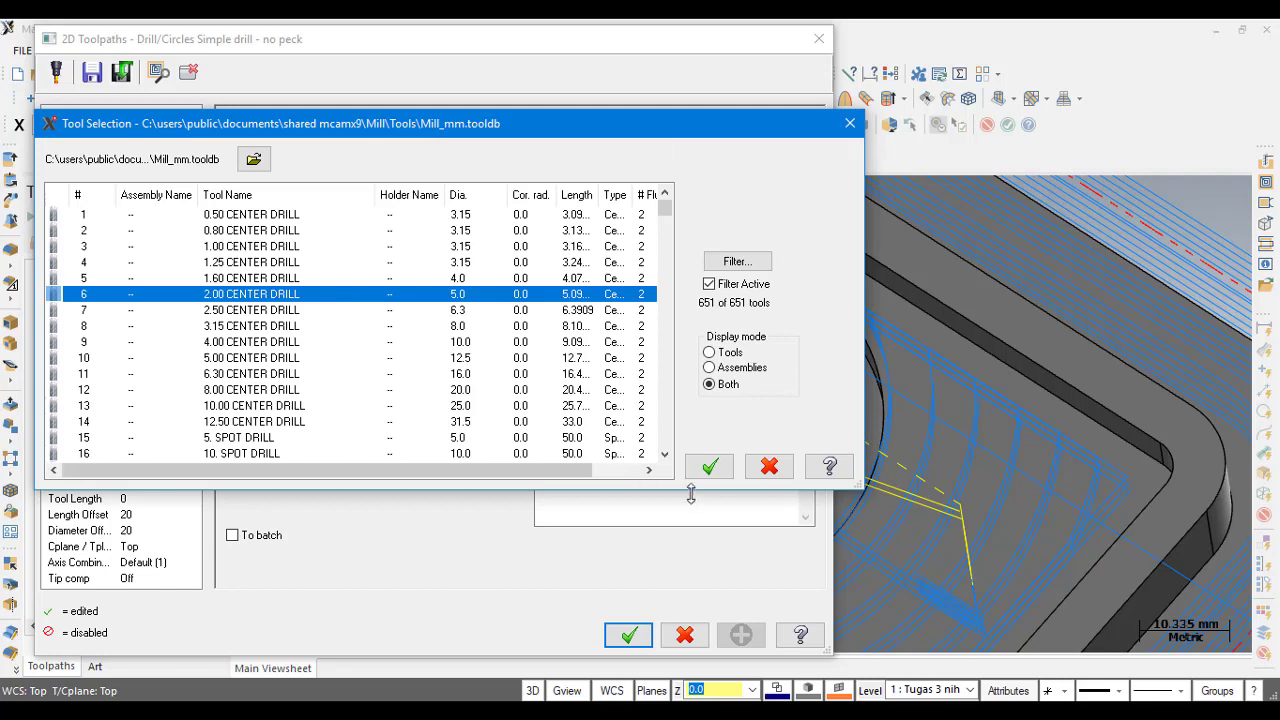
left_click(709, 468)
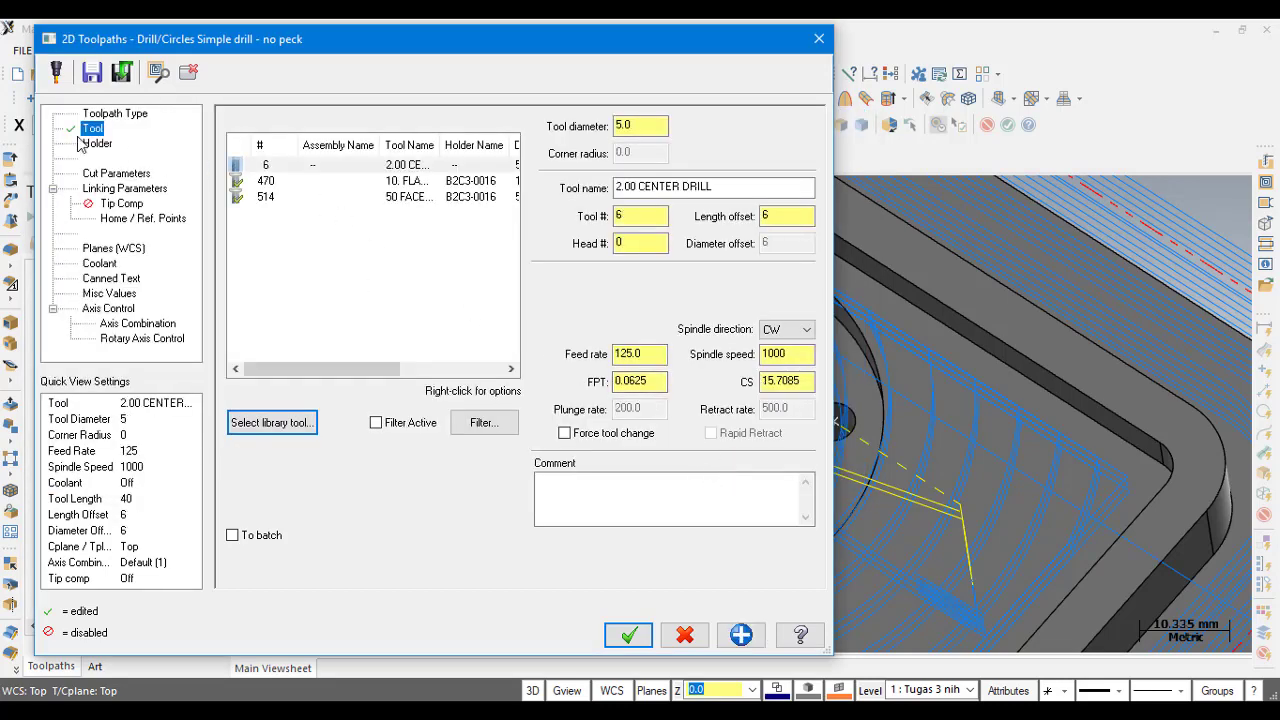
left_click(85, 146)
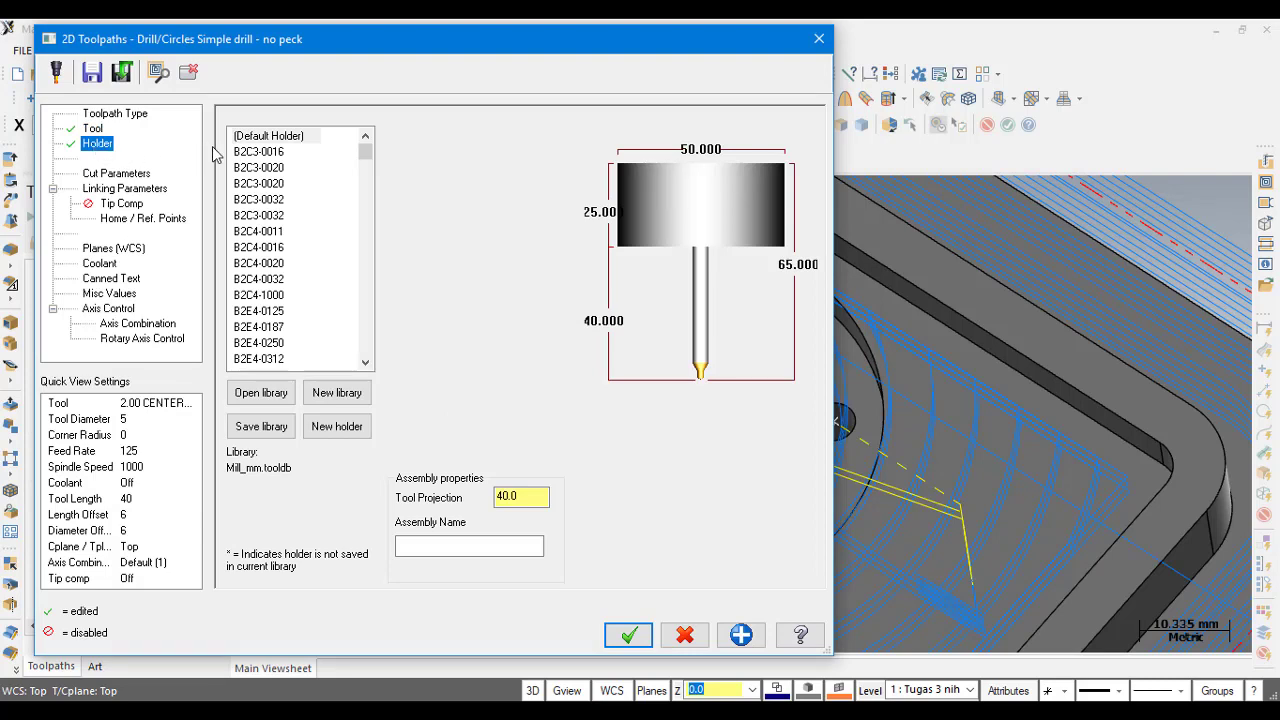
left_click(252, 155)
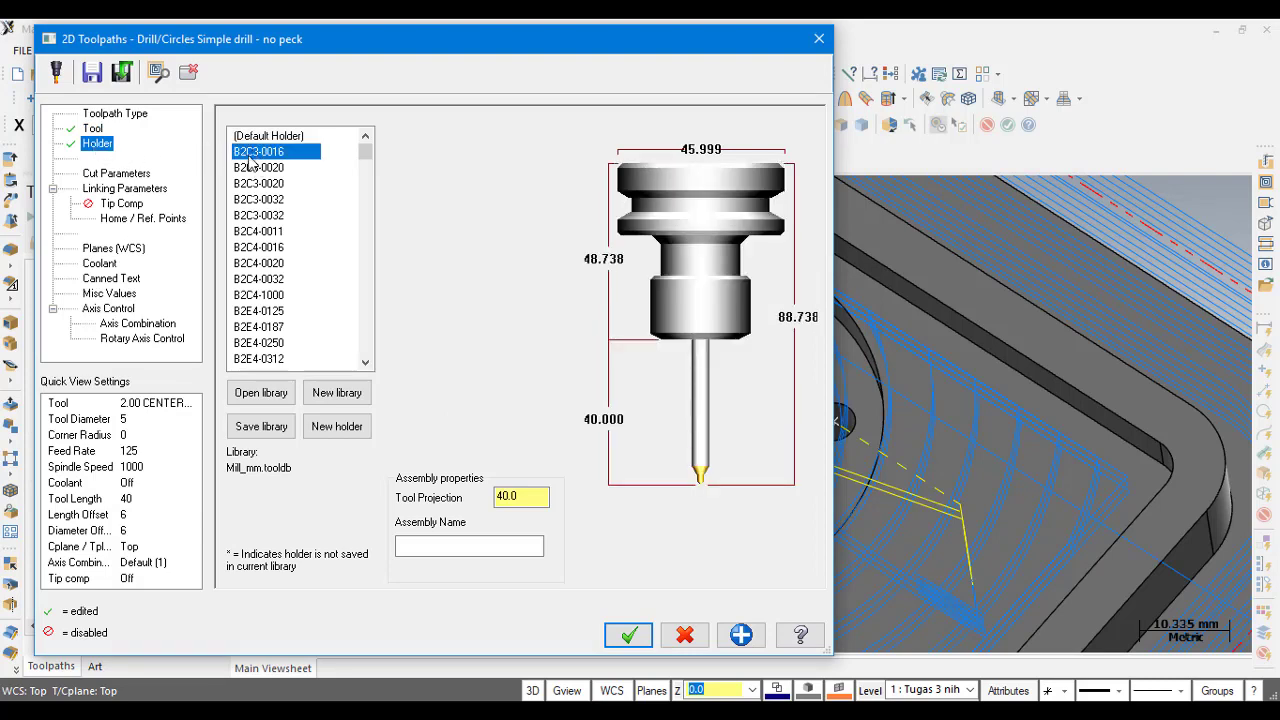
left_click(126, 178)
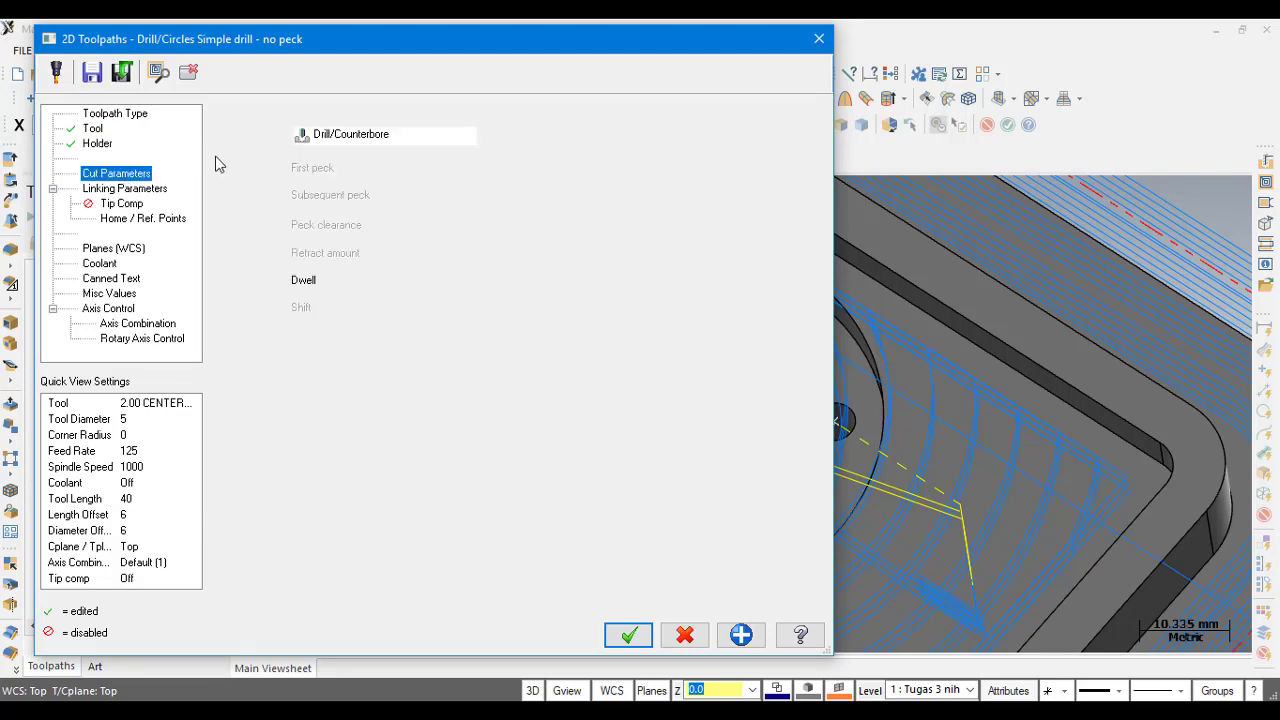
- Take drilling top of stock 10.0 from a corner hole and enter -3 as the depth
left_click(138, 190)
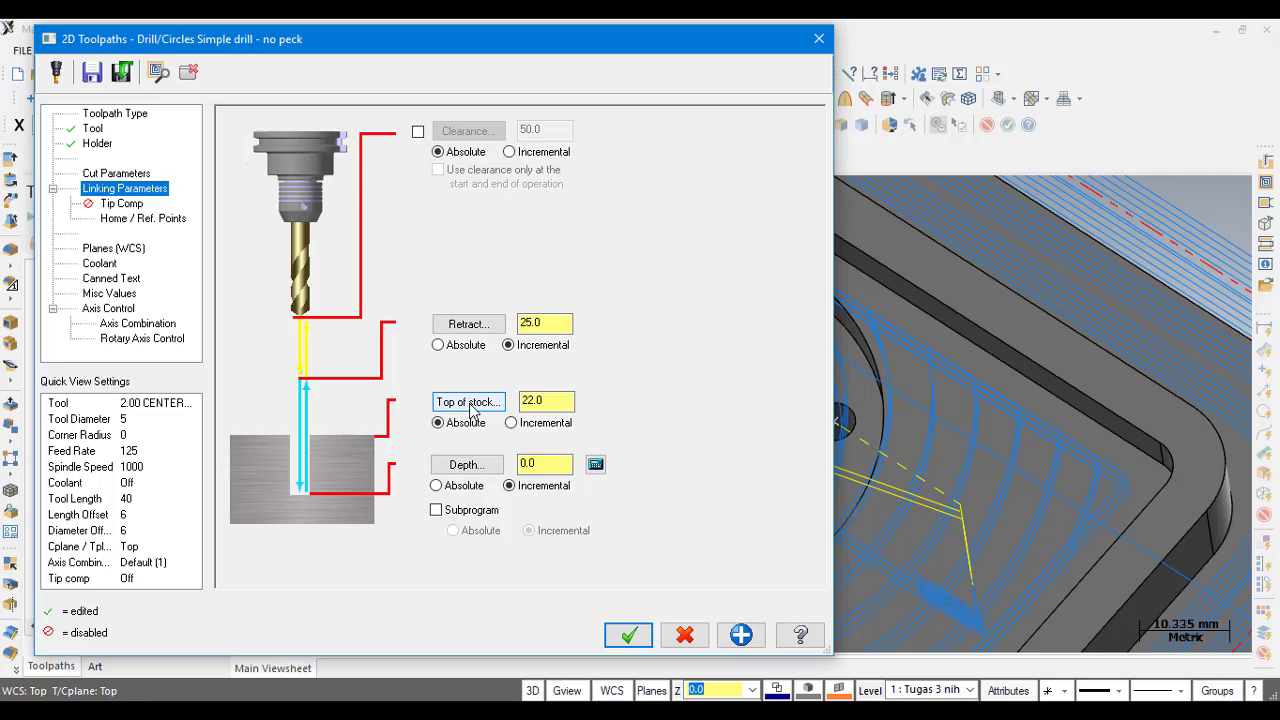
left_click(469, 402)
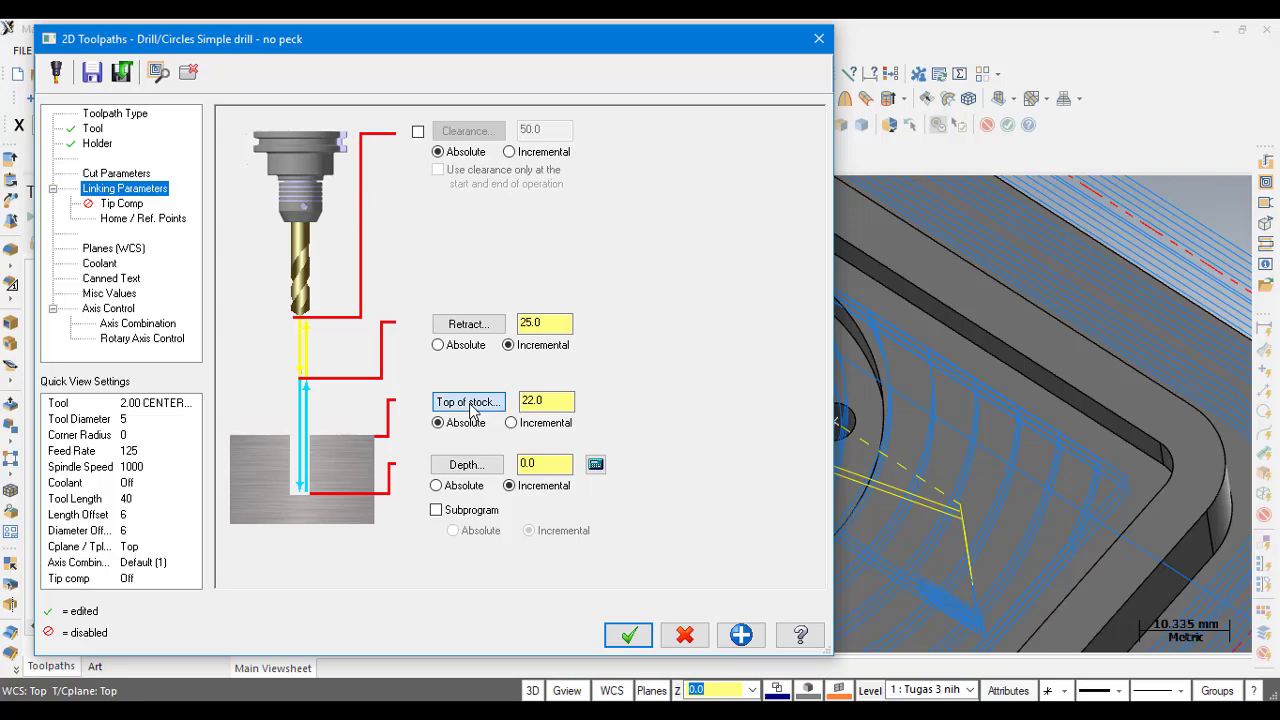
scroll(720, 360, "down", 2)
scroll(466, 540, "down", 2)
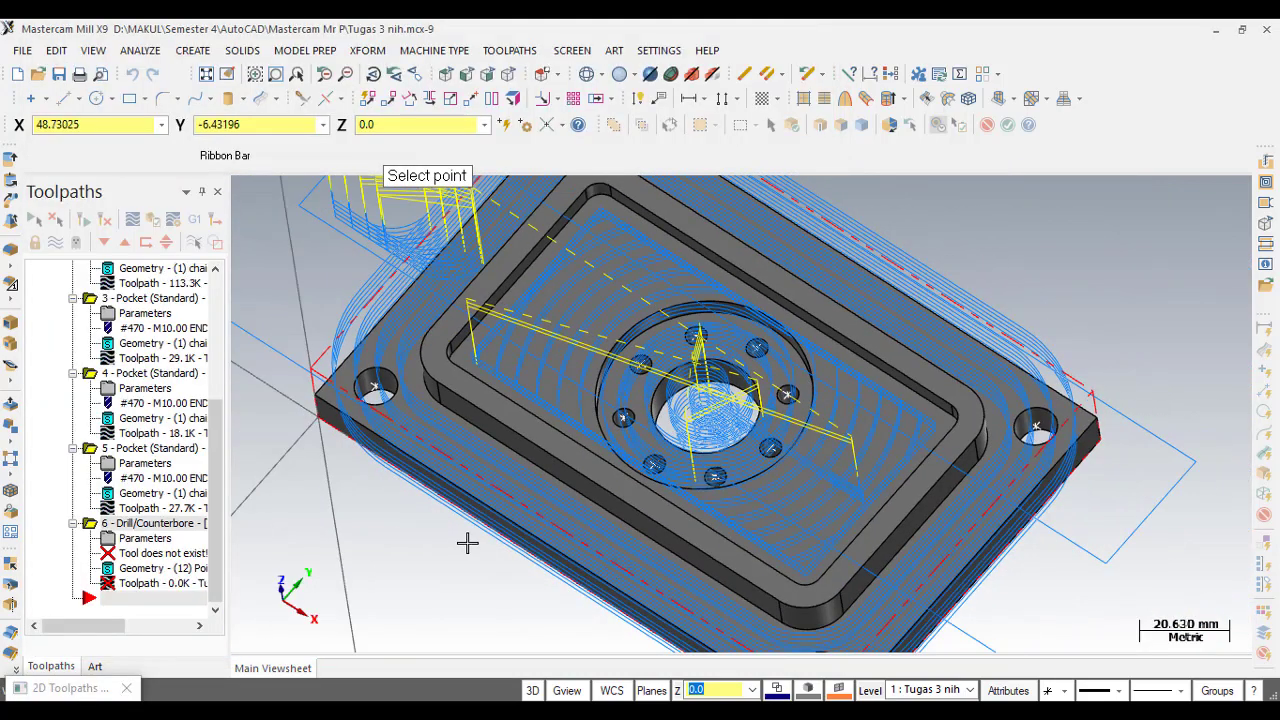
scroll(466, 540, "down", 1)
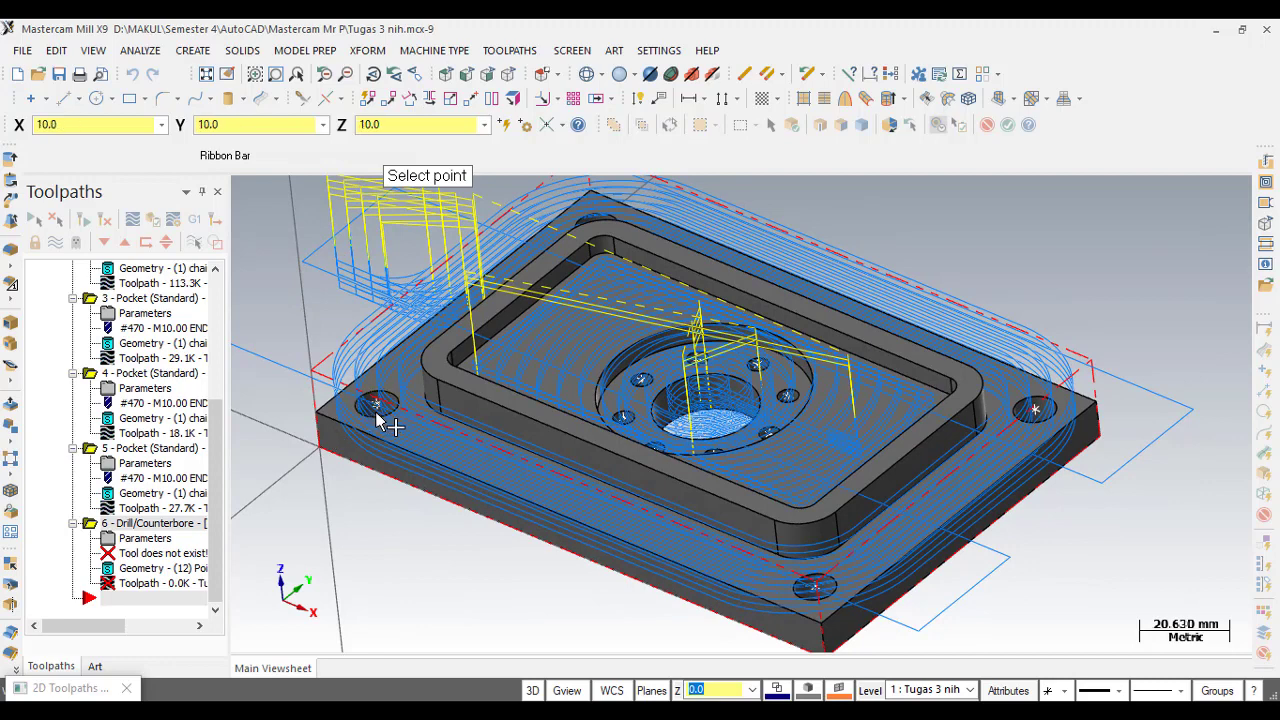
left_click(1045, 422)
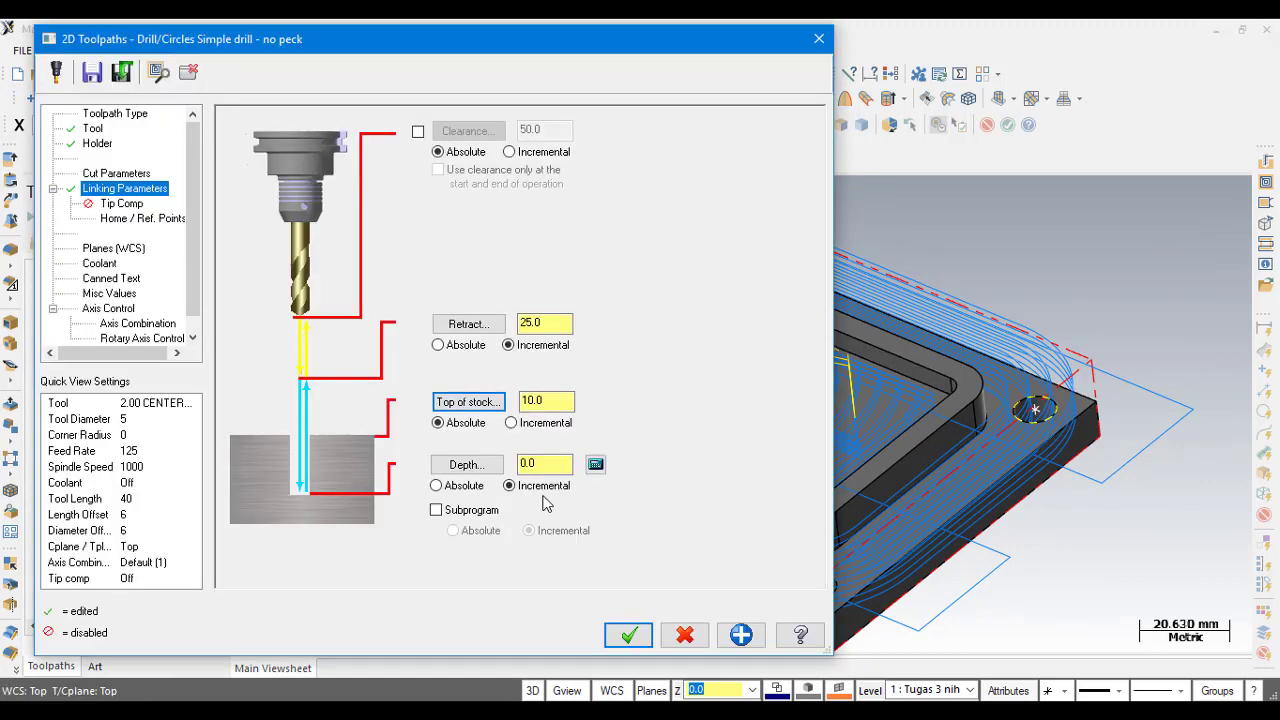
left_click(559, 464)
type("-3")
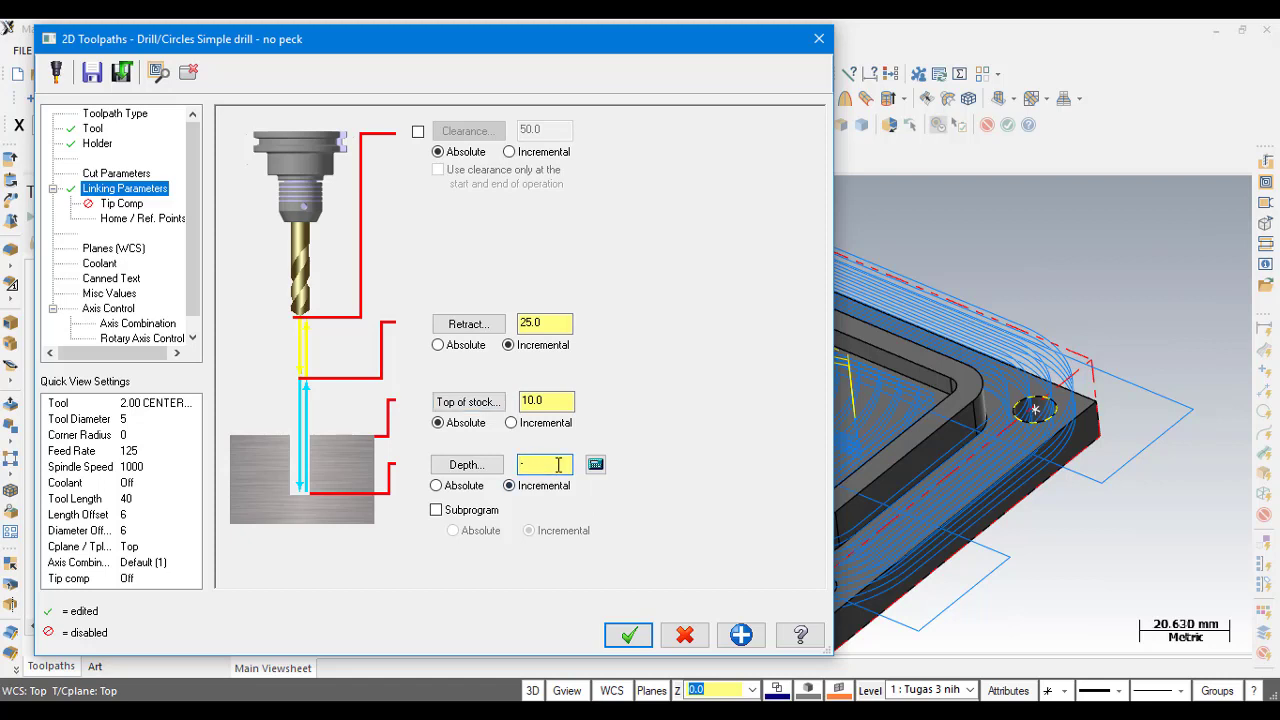
- Generate the center-drill toolpath and run its backplot to the end, adjusting playback speed
left_click(630, 637)
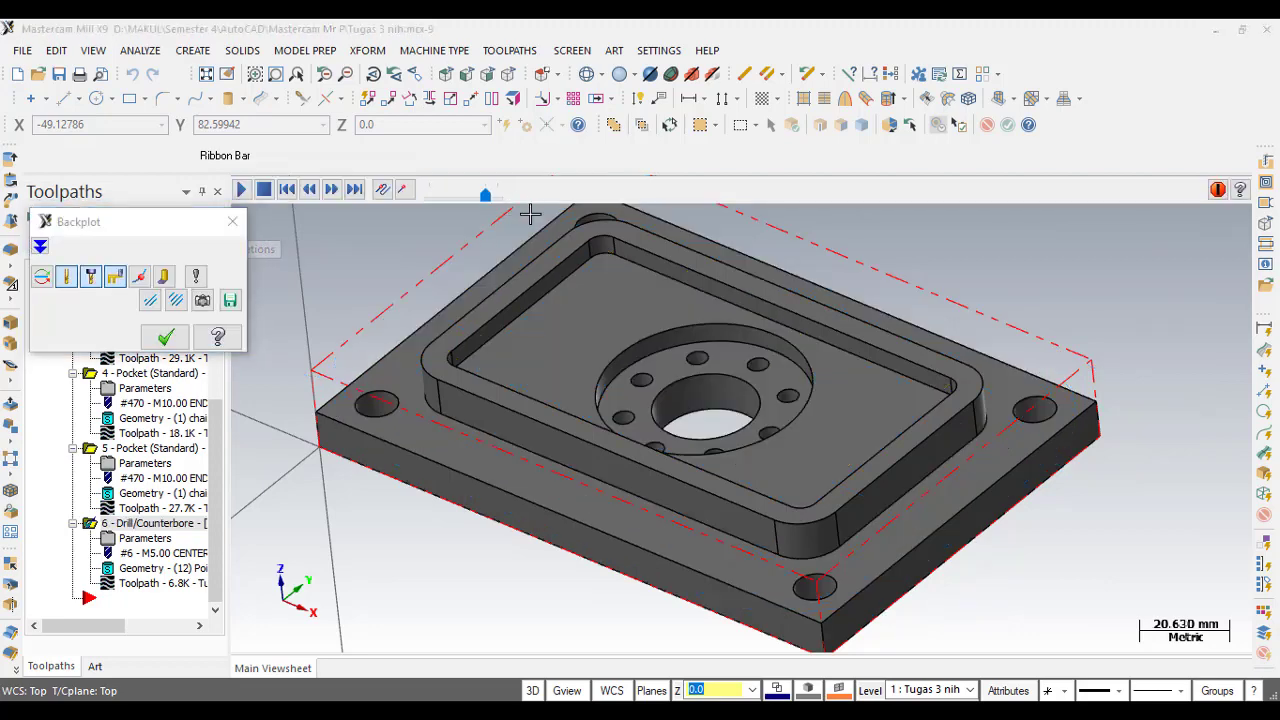
left_click_drag(487, 200, 470, 200)
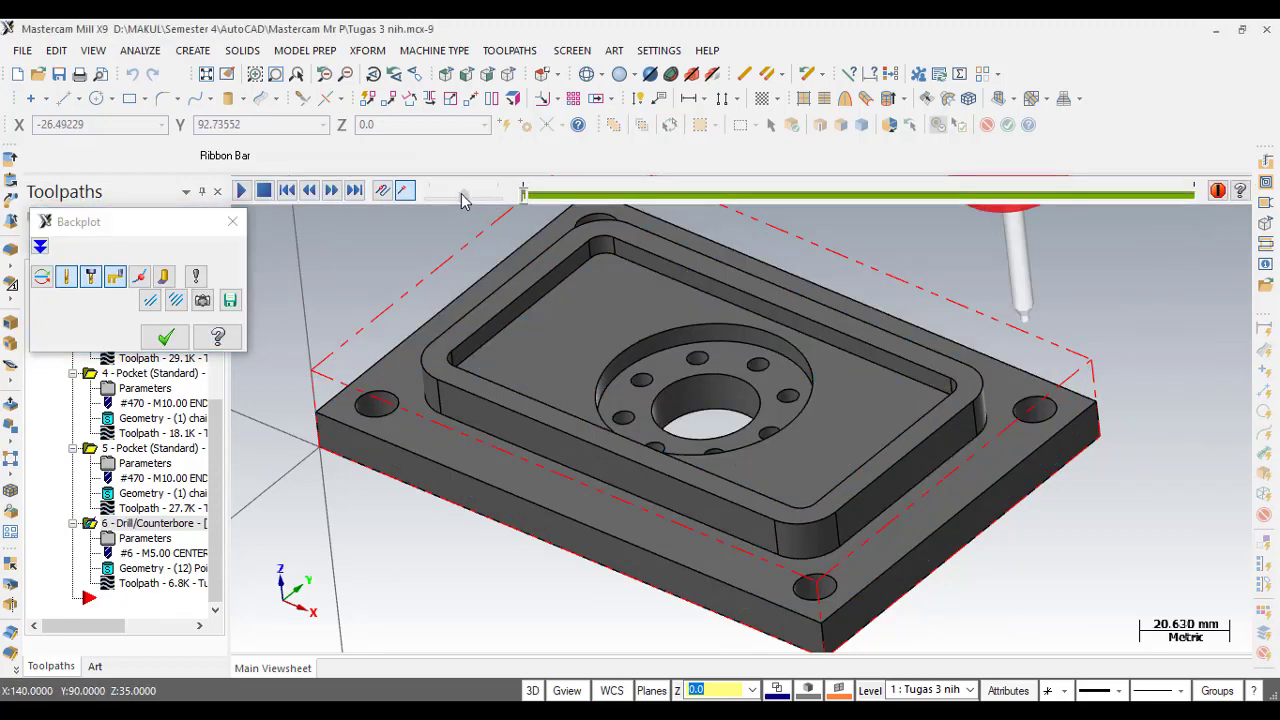
left_click(241, 190)
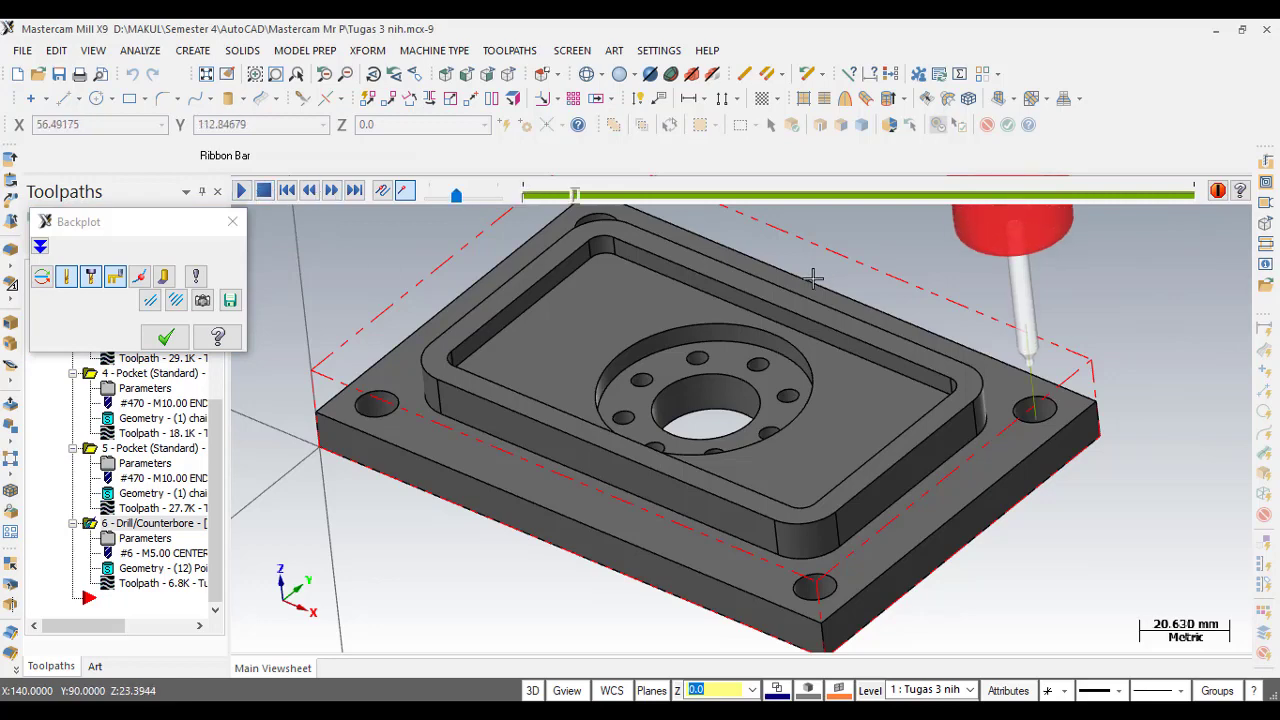
scroll(757, 243, "up", 1)
scroll(757, 243, "down", 2)
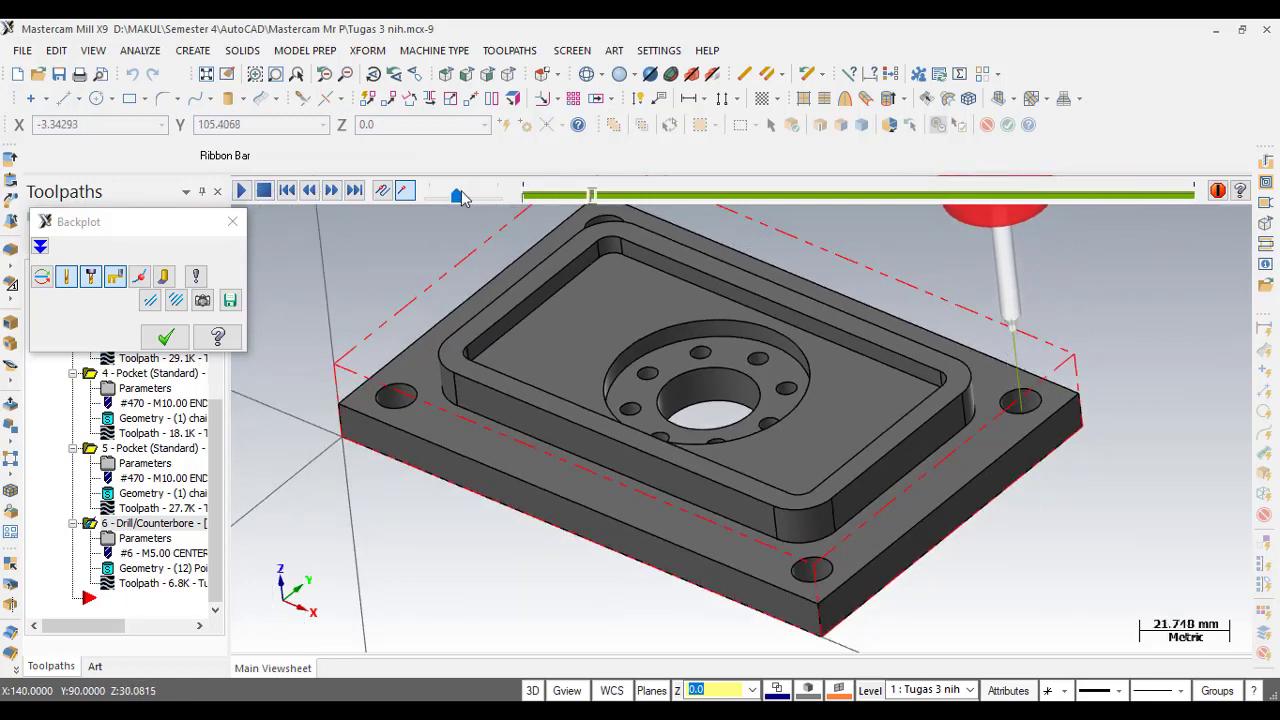
left_click_drag(461, 197, 485, 197)
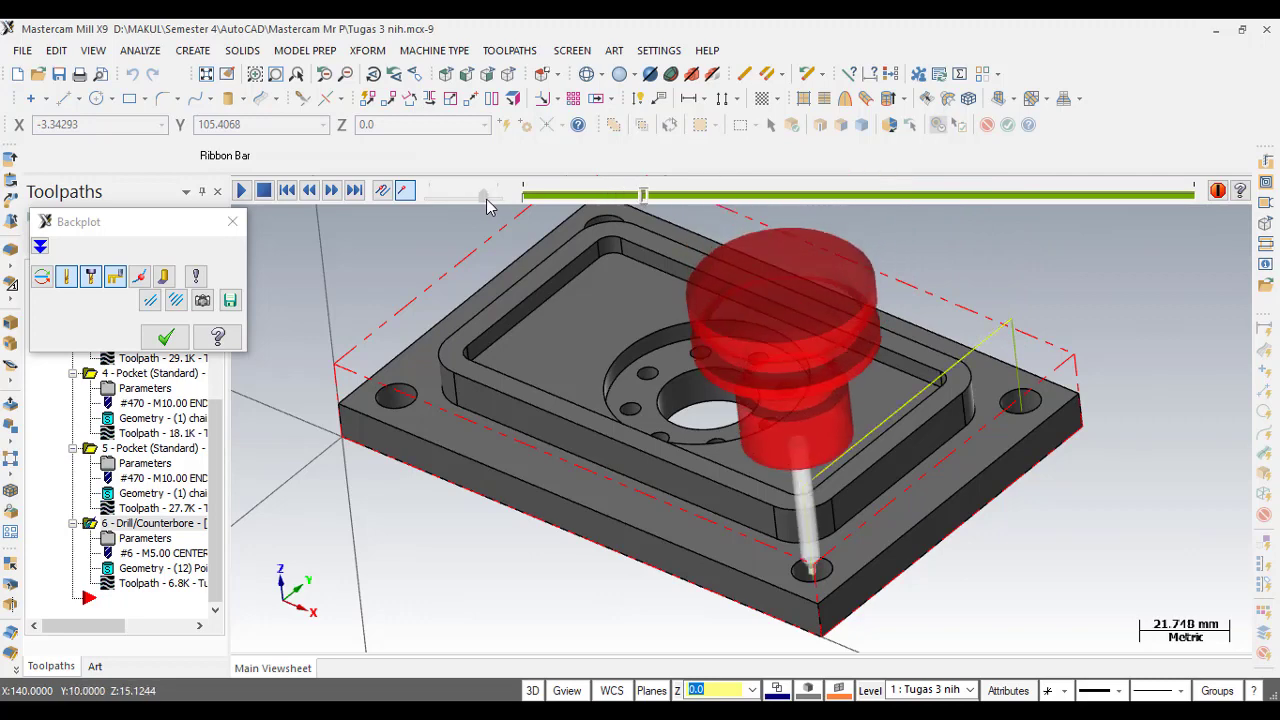
scroll(705, 380, "down", 3)
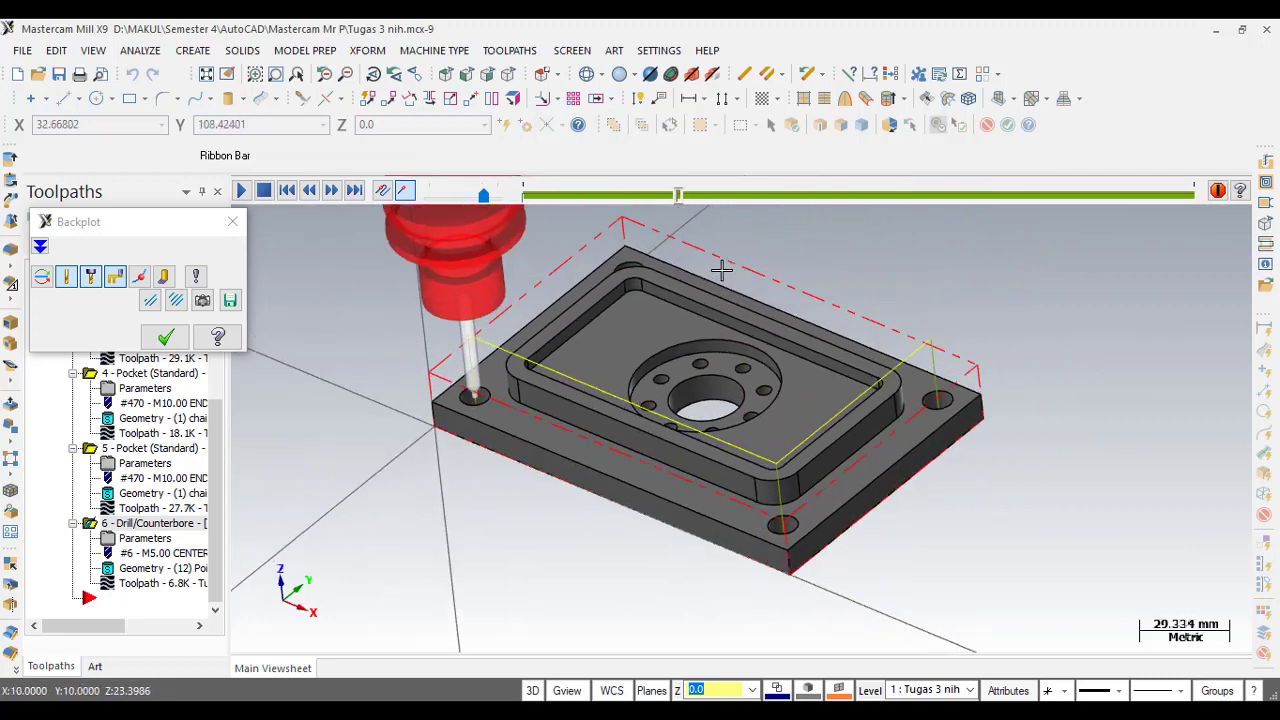
scroll(723, 265, "up", 1)
scroll(729, 257, "up", 2)
scroll(729, 257, "up", 1)
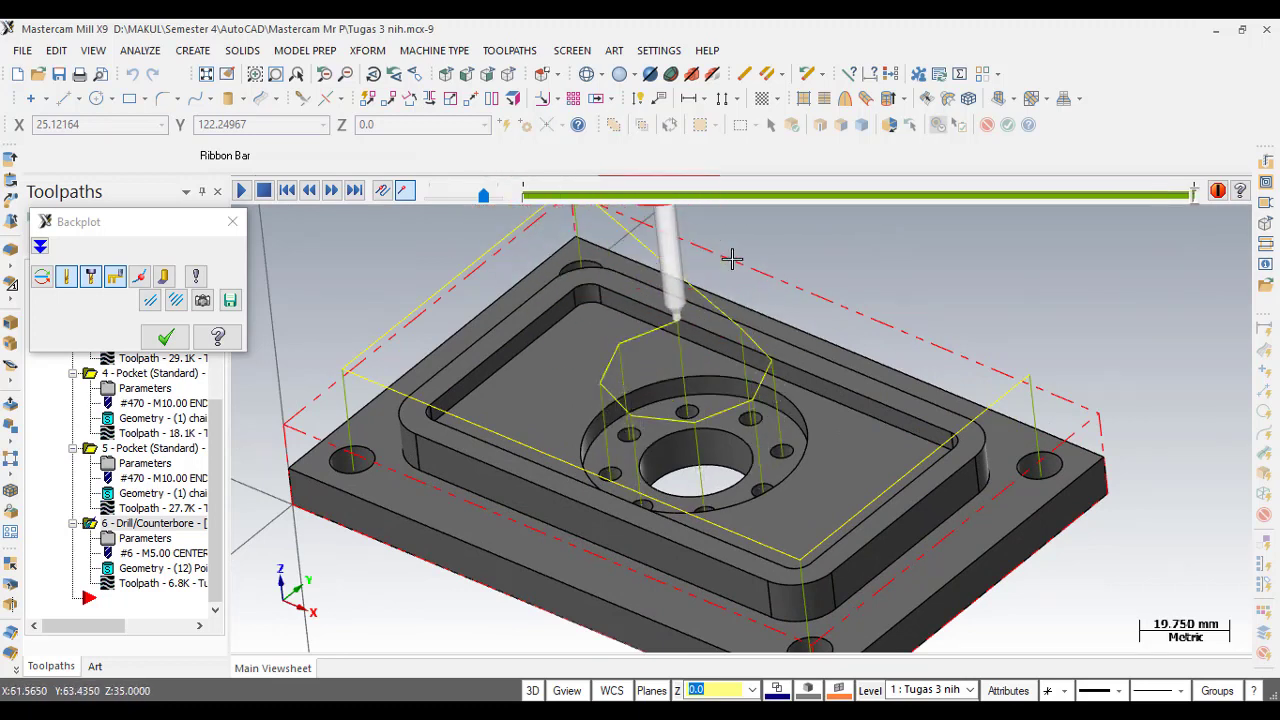
left_click(148, 345)
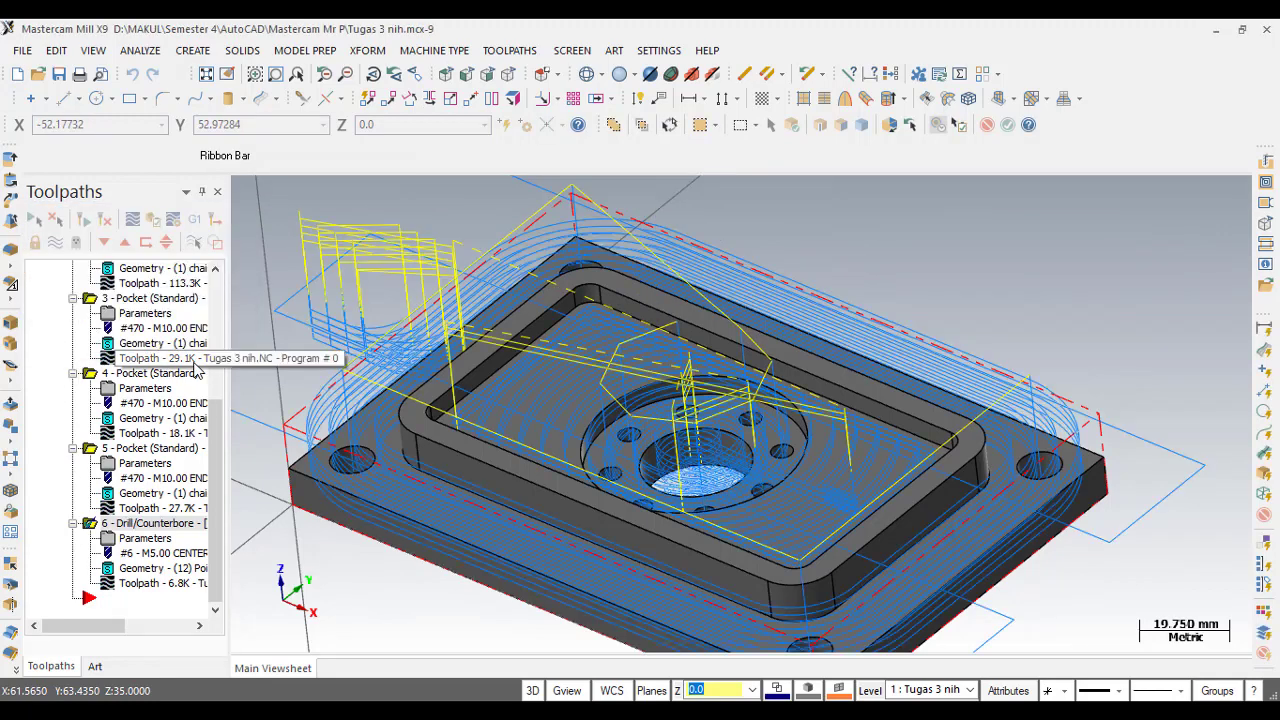
- Close the backplot and start a new Drill toolpath
left_click(522, 55)
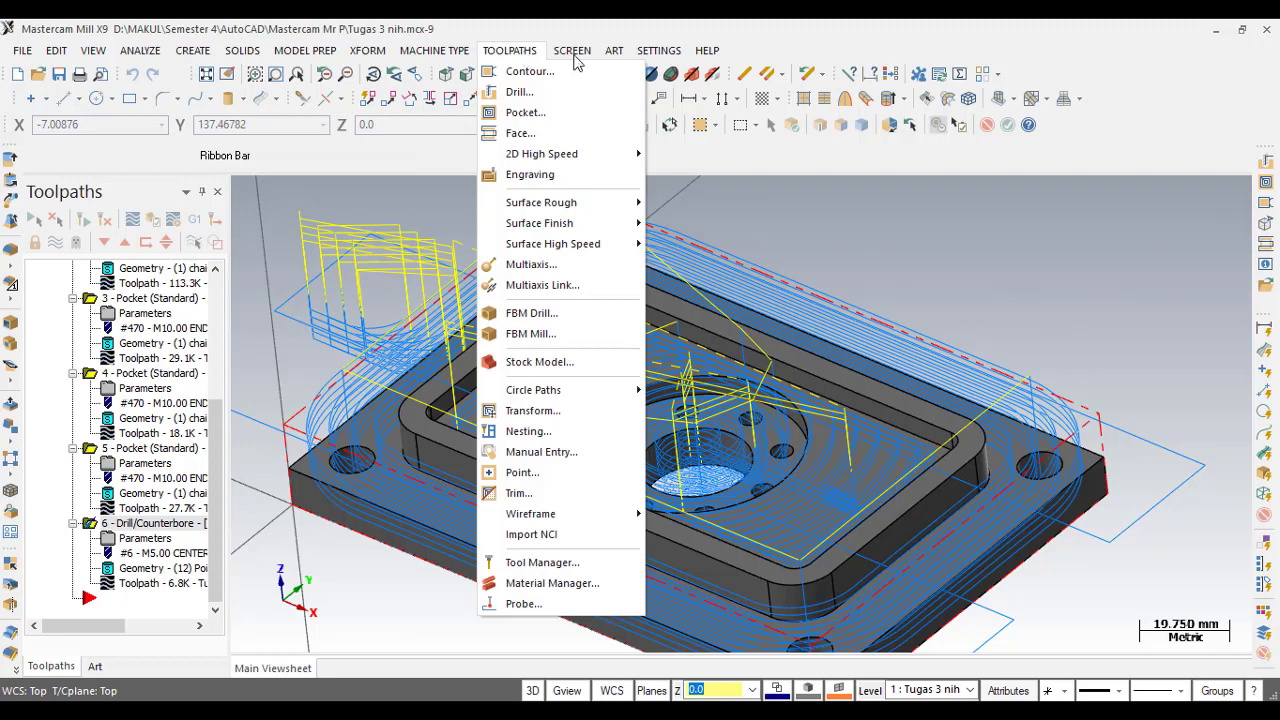
left_click(574, 55)
left_click(510, 50)
left_click(530, 92)
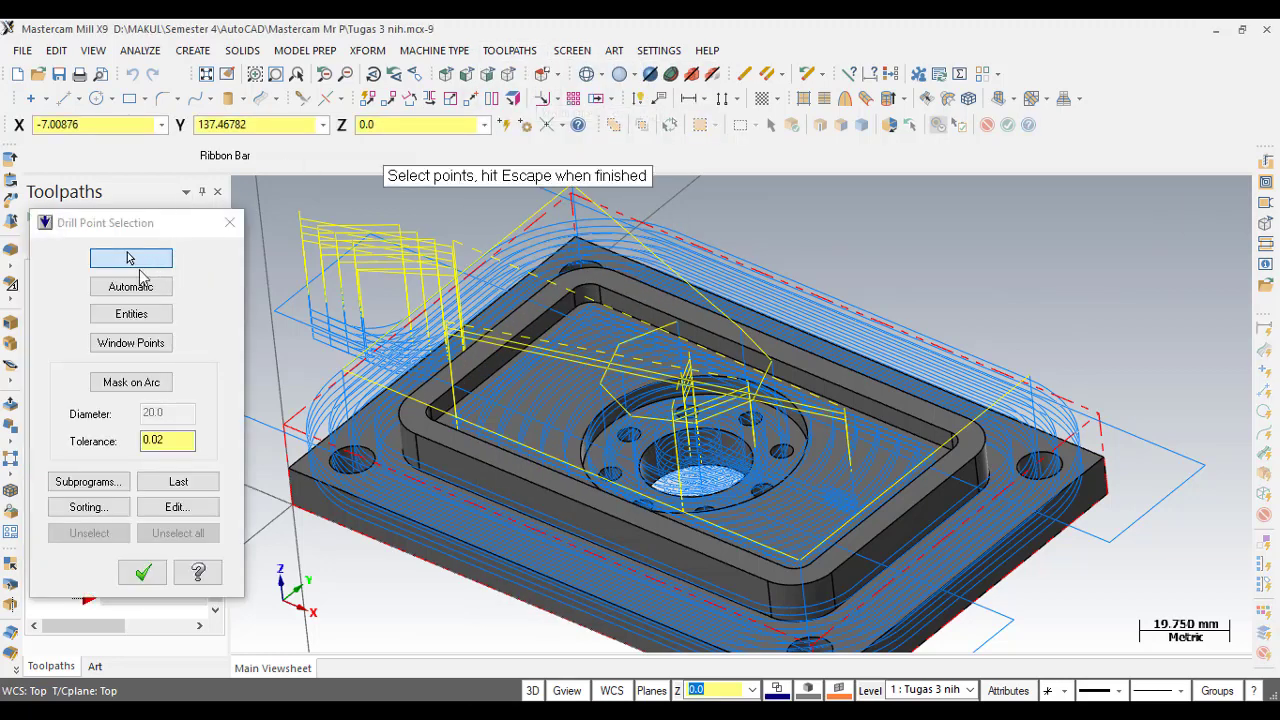
- Pick the right, front and back corner bolt holes, rotating to reach them, and confirm the points
scroll(840, 410, "down", 2)
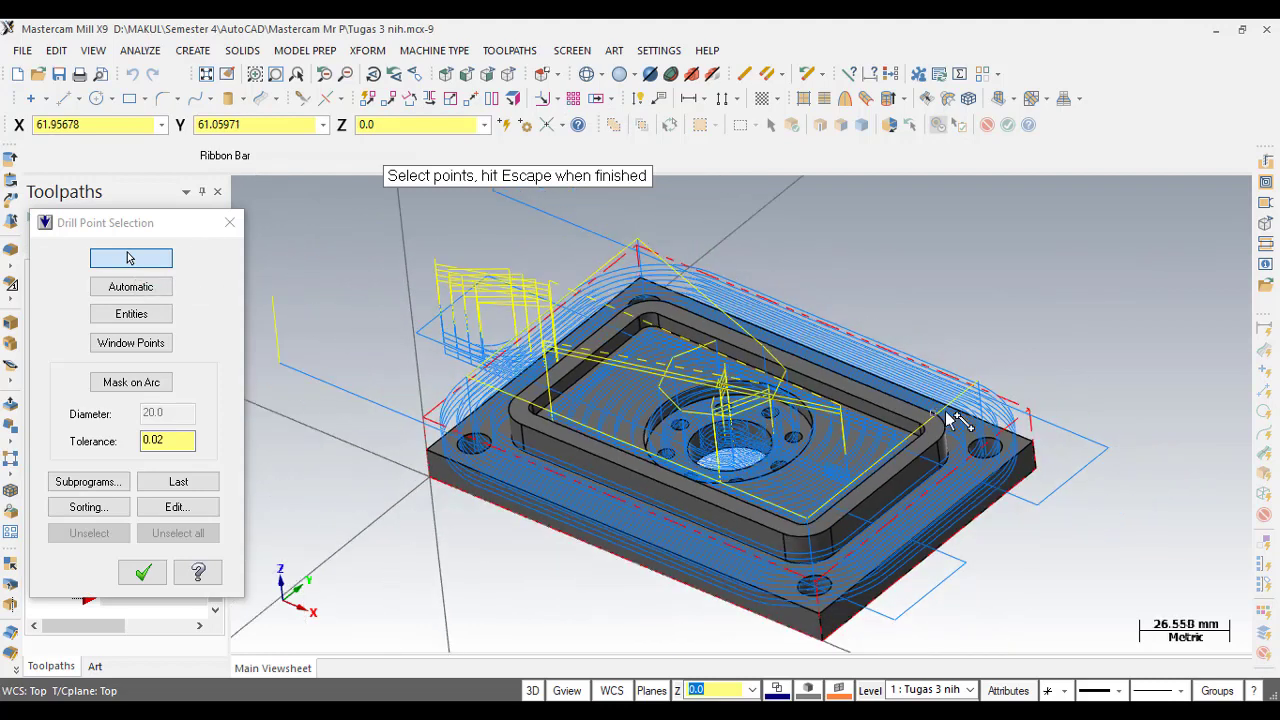
scroll(862, 515, "up", 1)
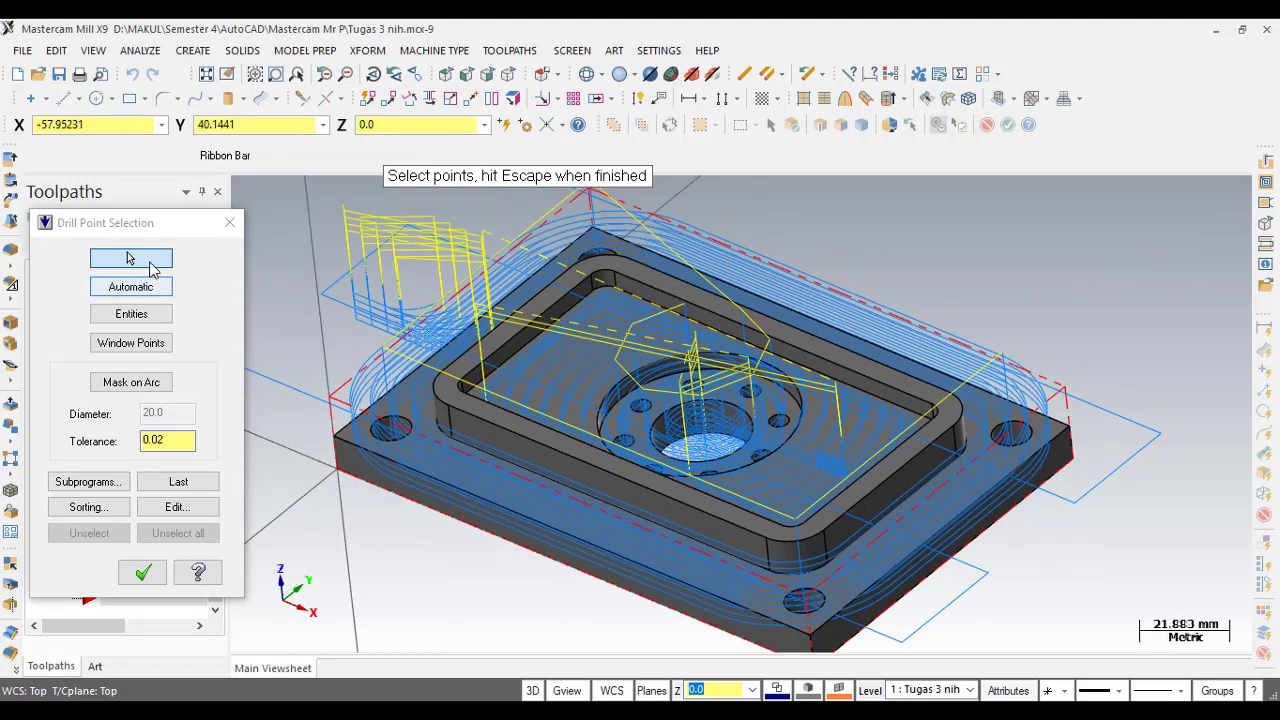
left_click(1010, 455)
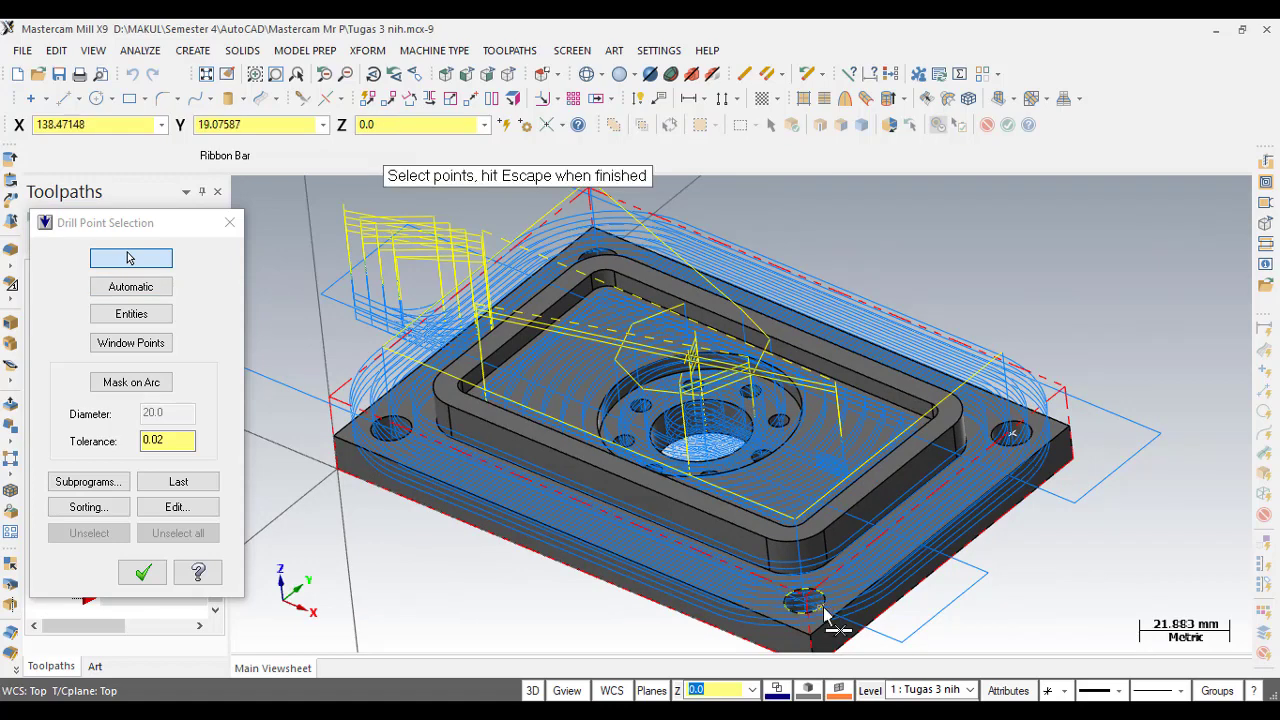
left_click(808, 612)
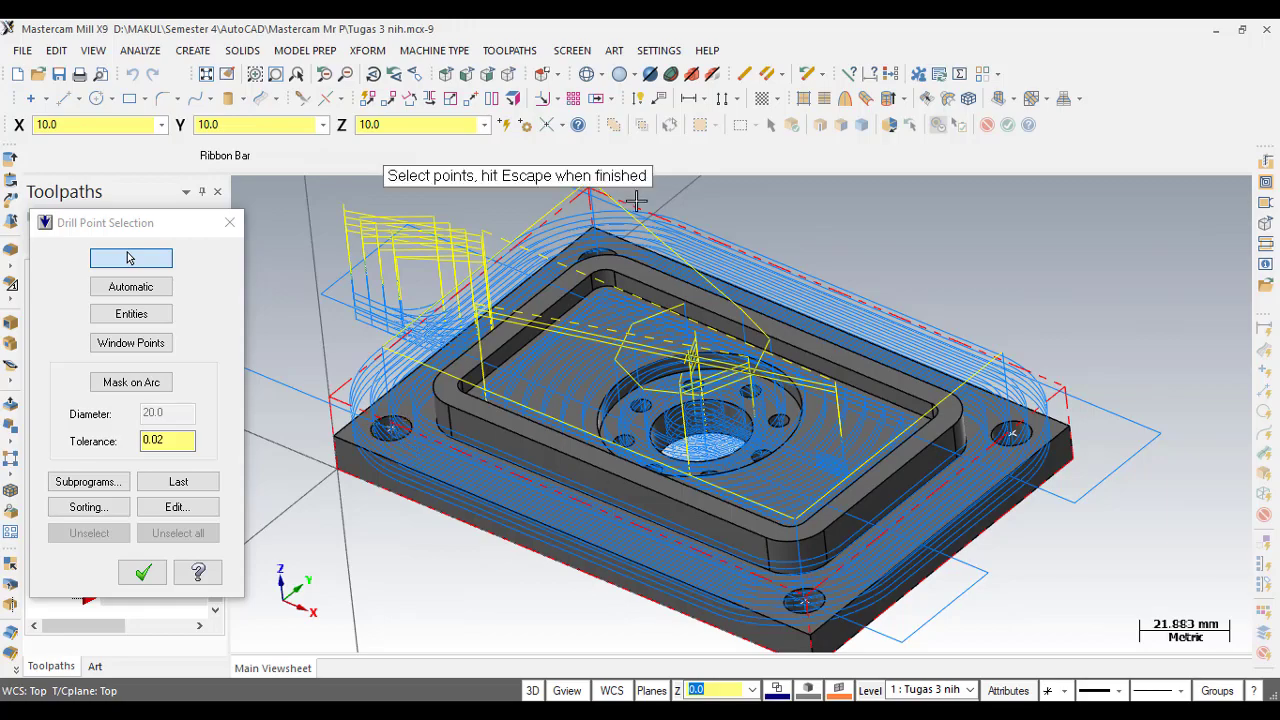
mouse_move(391, 444)
middle_mouse_down()
mouse_move(598, 299)
mouse_move(650, 245)
mouse_move(572, 276)
middle_mouse_up()
scroll(572, 276, "up", 1)
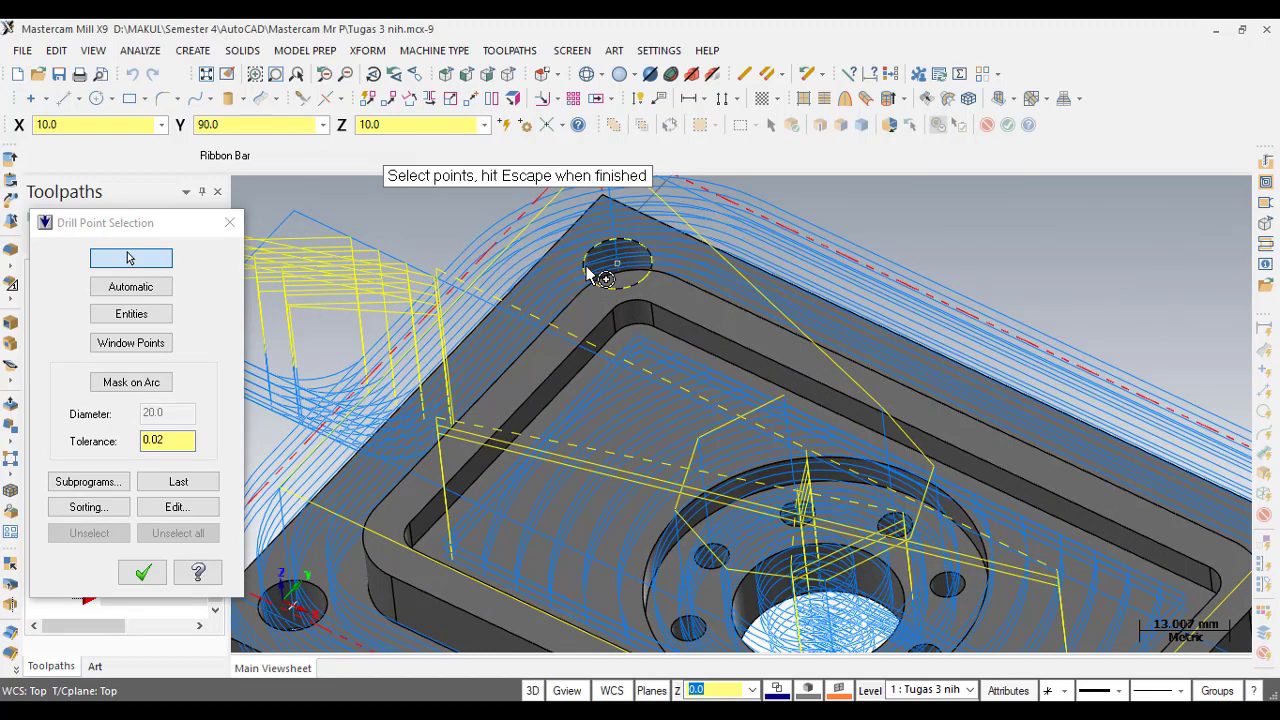
left_click(590, 270)
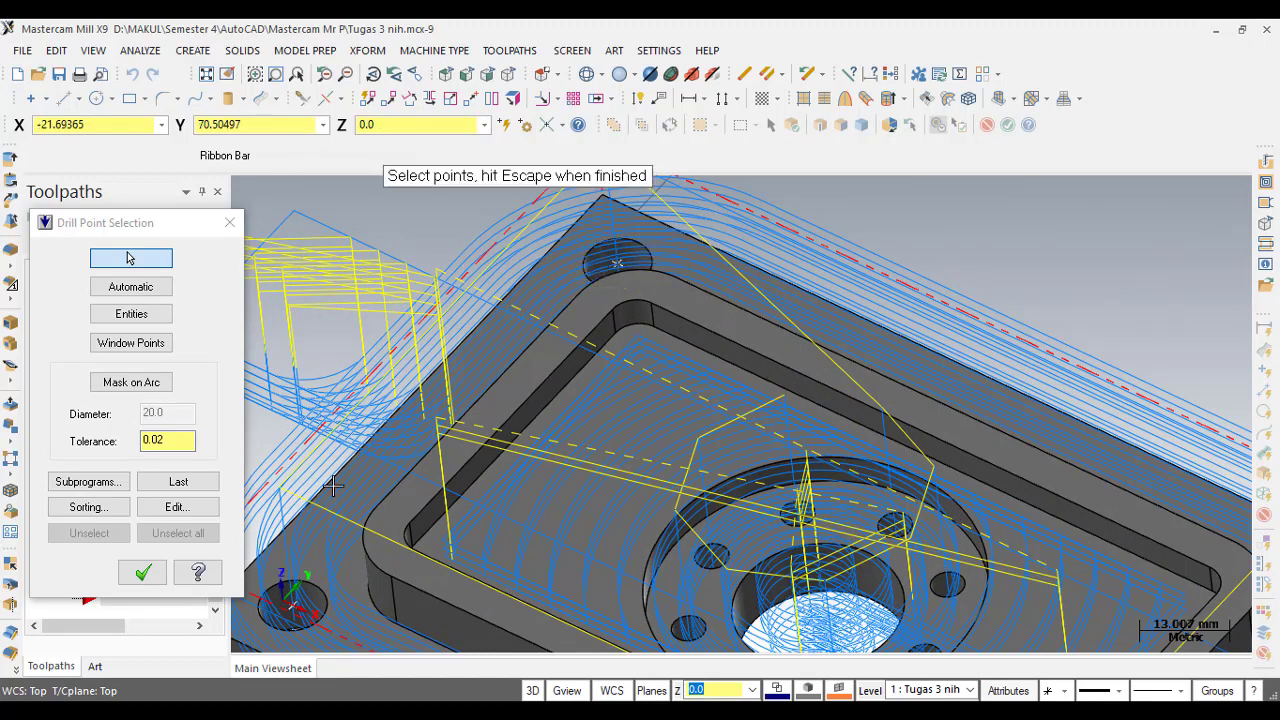
left_click(150, 574)
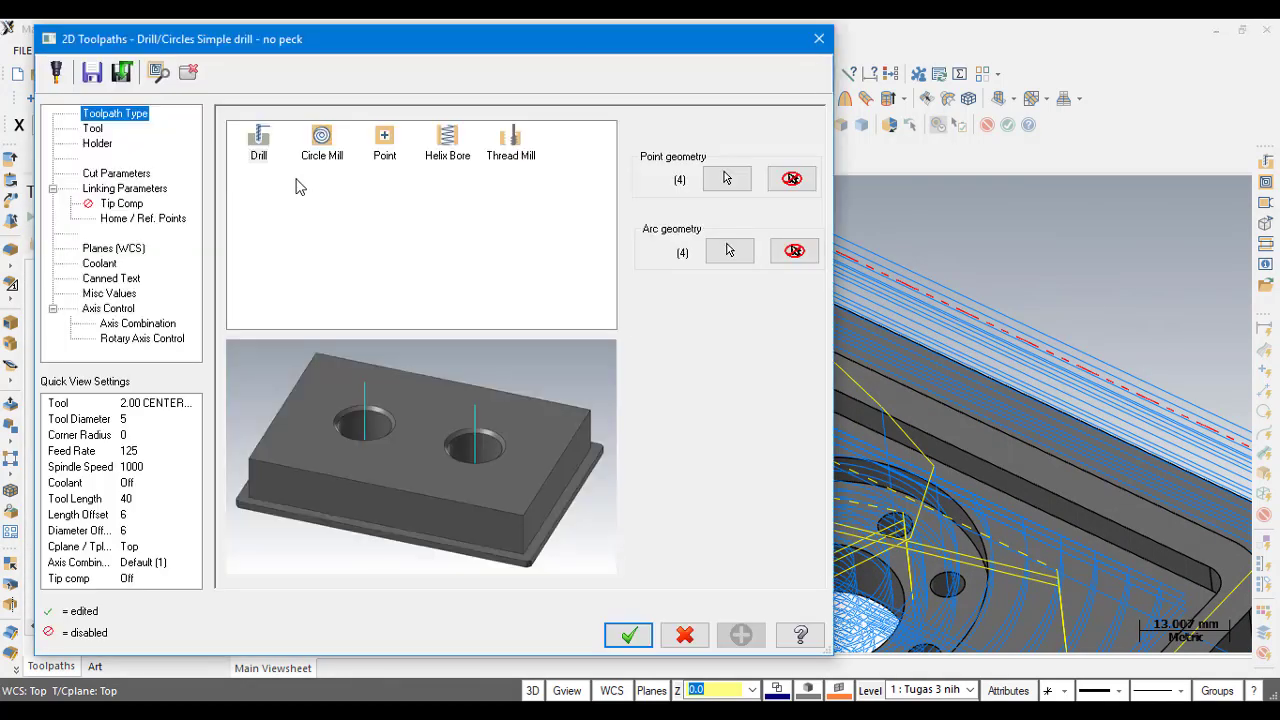
- Choose the 10. DRILL from the tool library and assign holder B2C3-0016
left_click(92, 130)
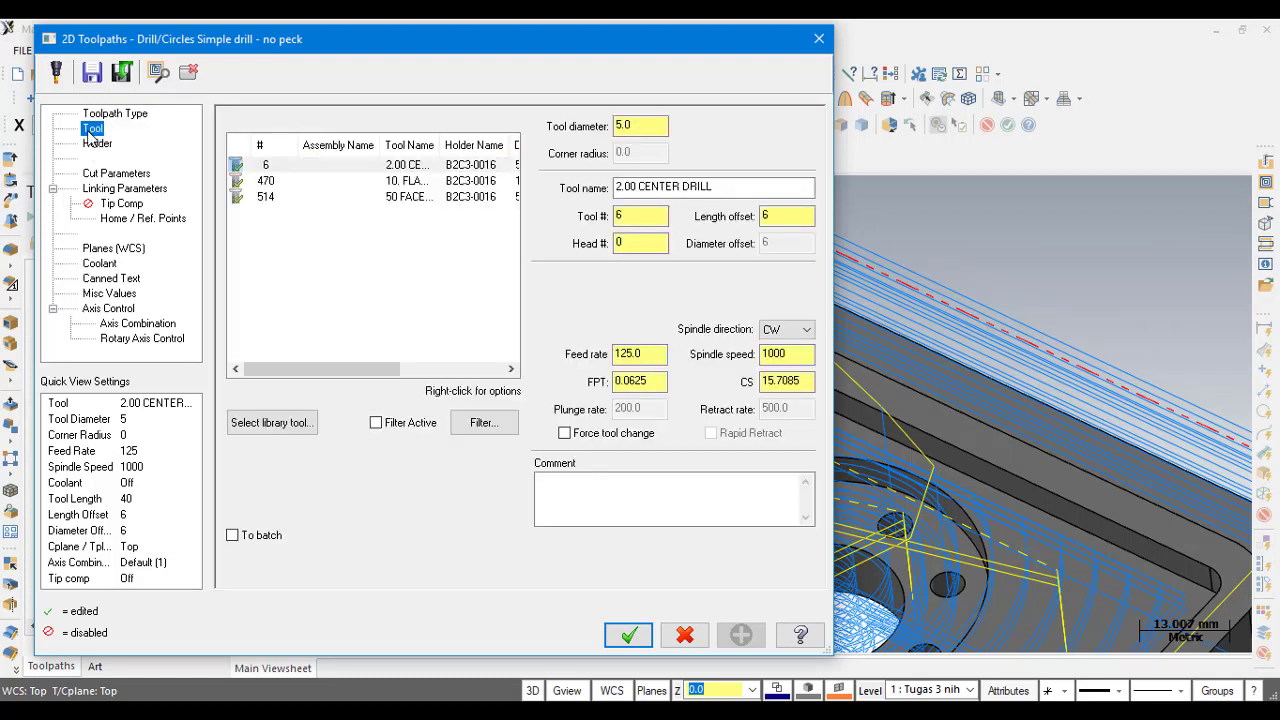
left_click(300, 430)
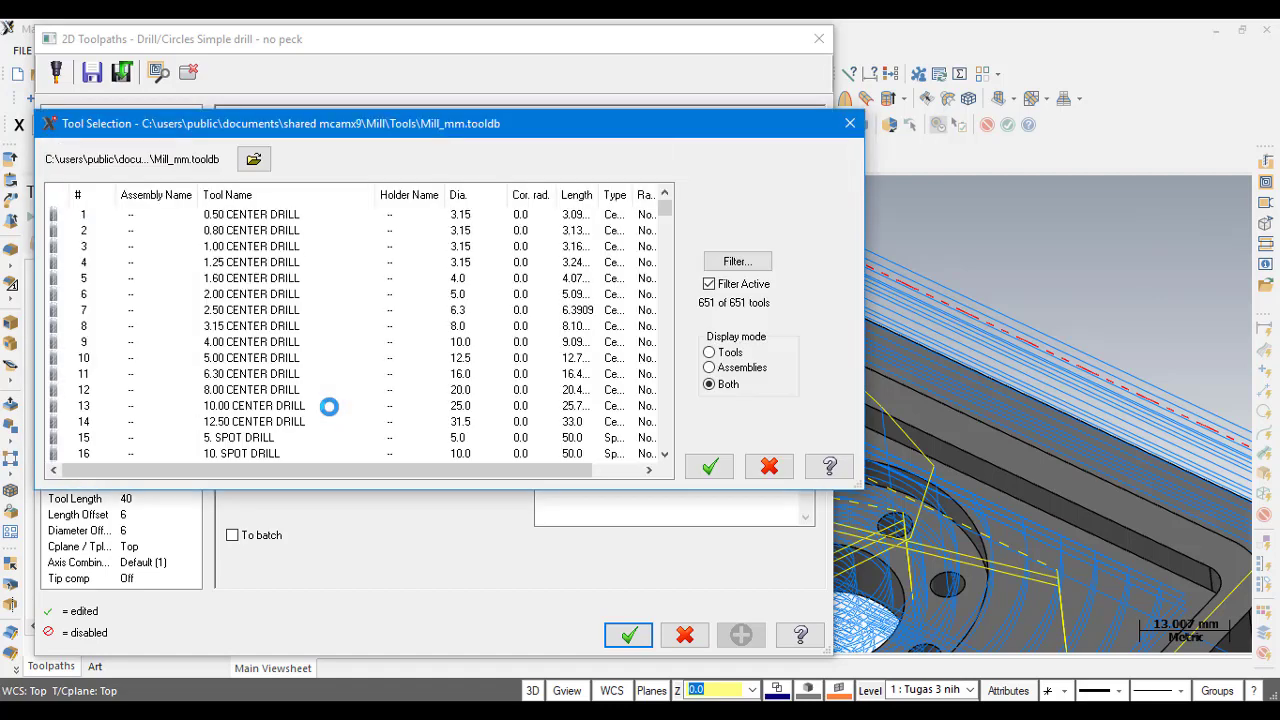
left_click_drag(663, 218, 661, 224)
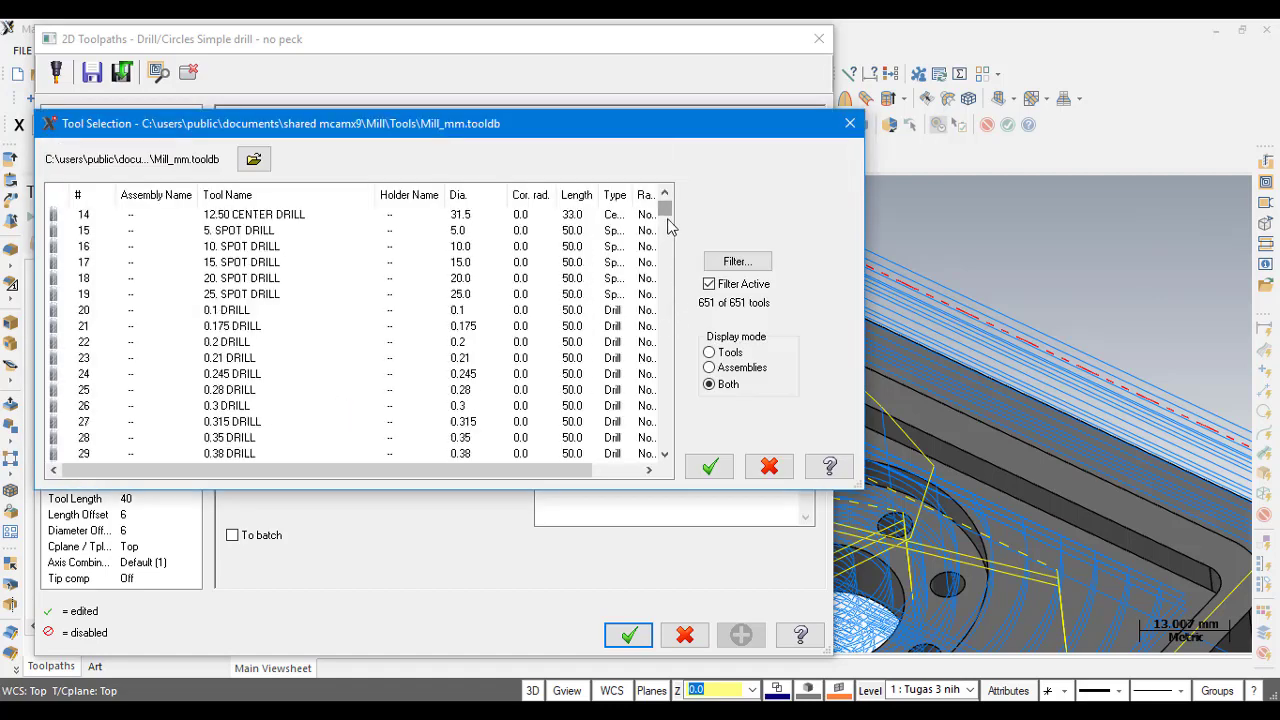
scroll(500, 410, "down", 7)
scroll(500, 400, "down", 10)
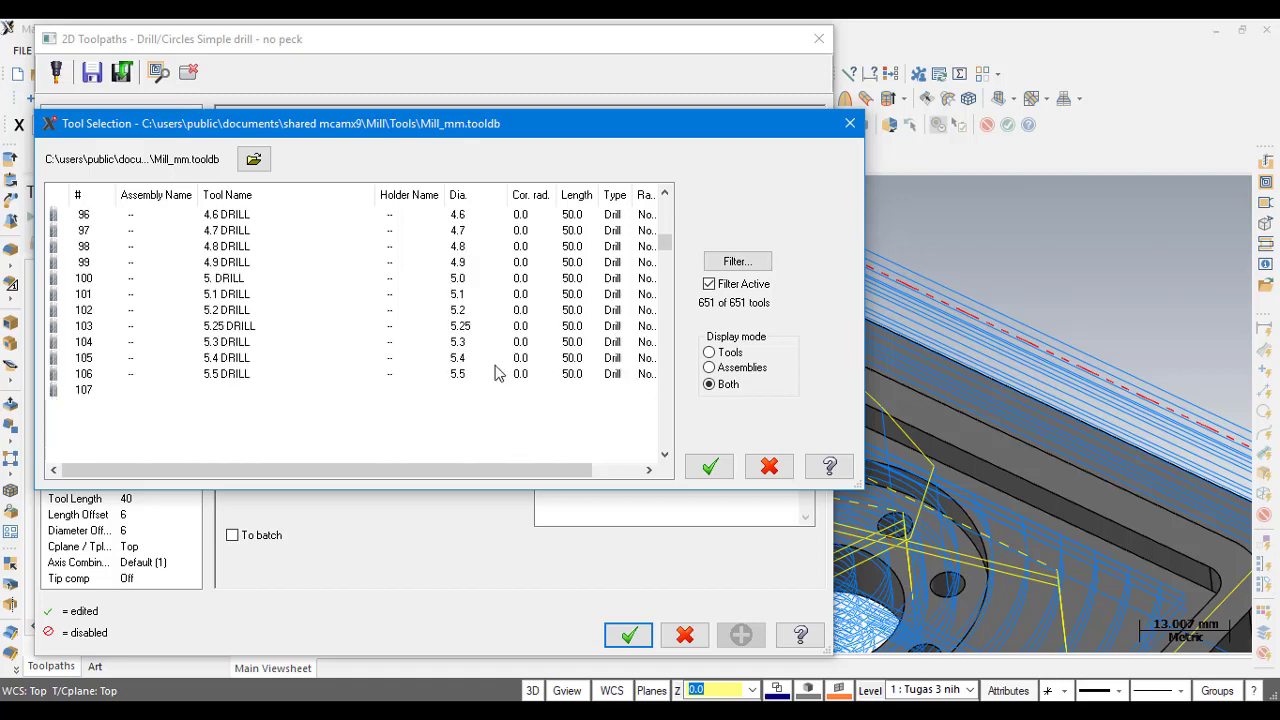
scroll(500, 371, "down", 8)
scroll(502, 373, "down", 13)
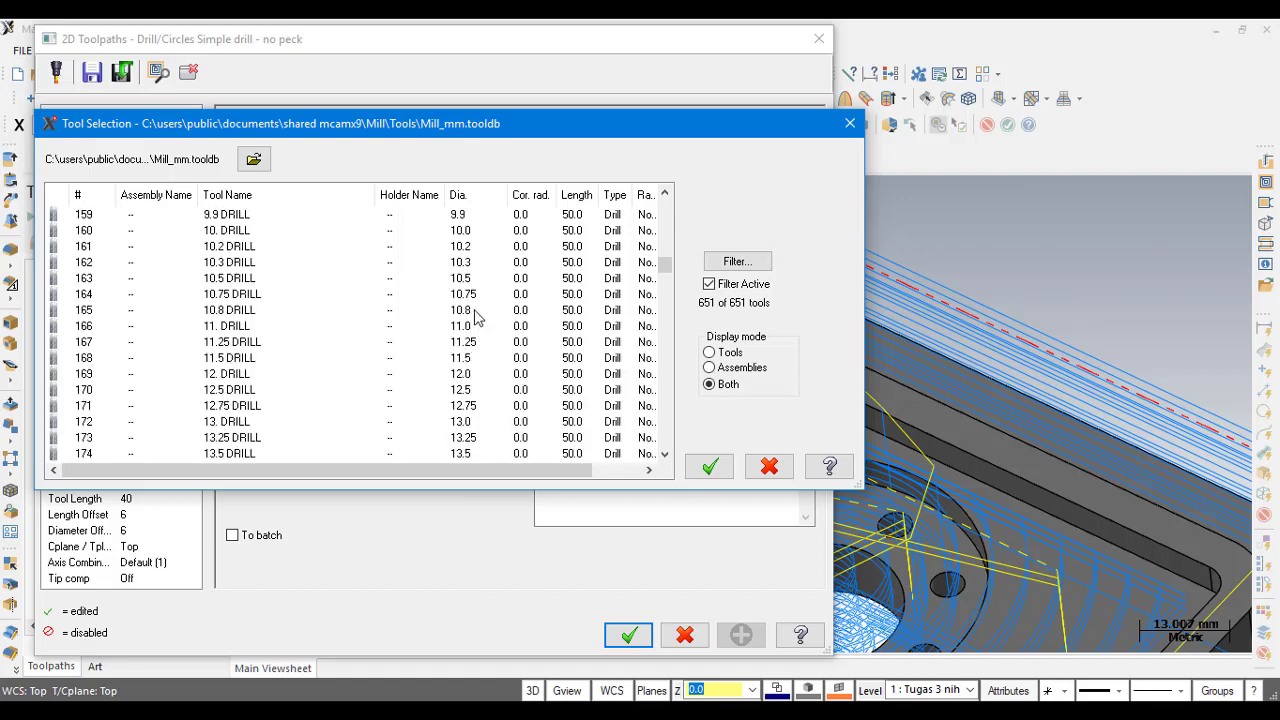
left_click(481, 232)
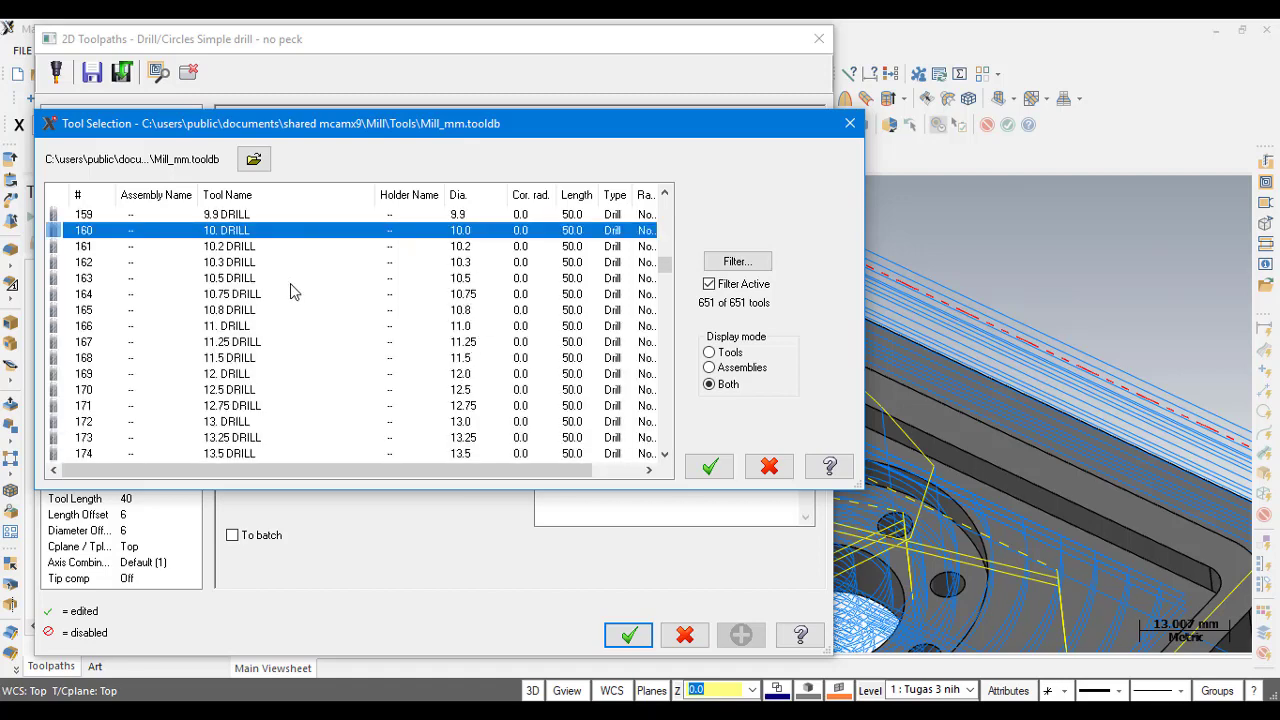
left_click(709, 466)
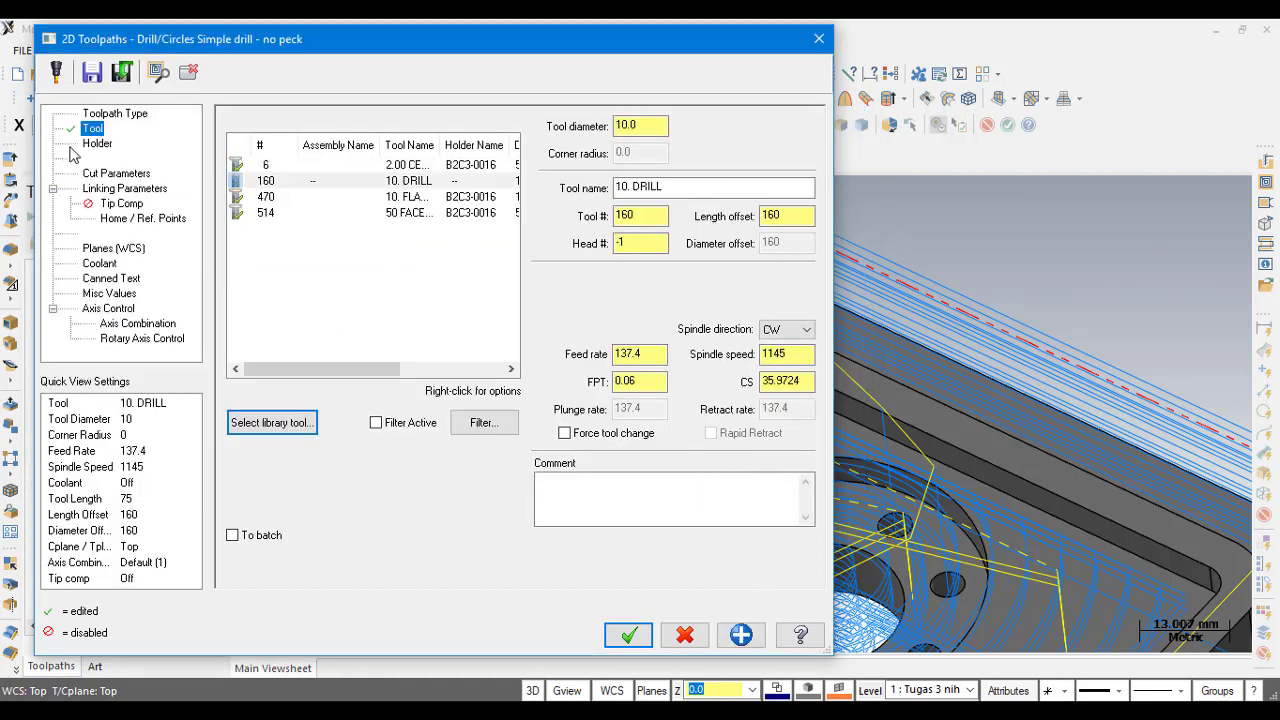
left_click(86, 145)
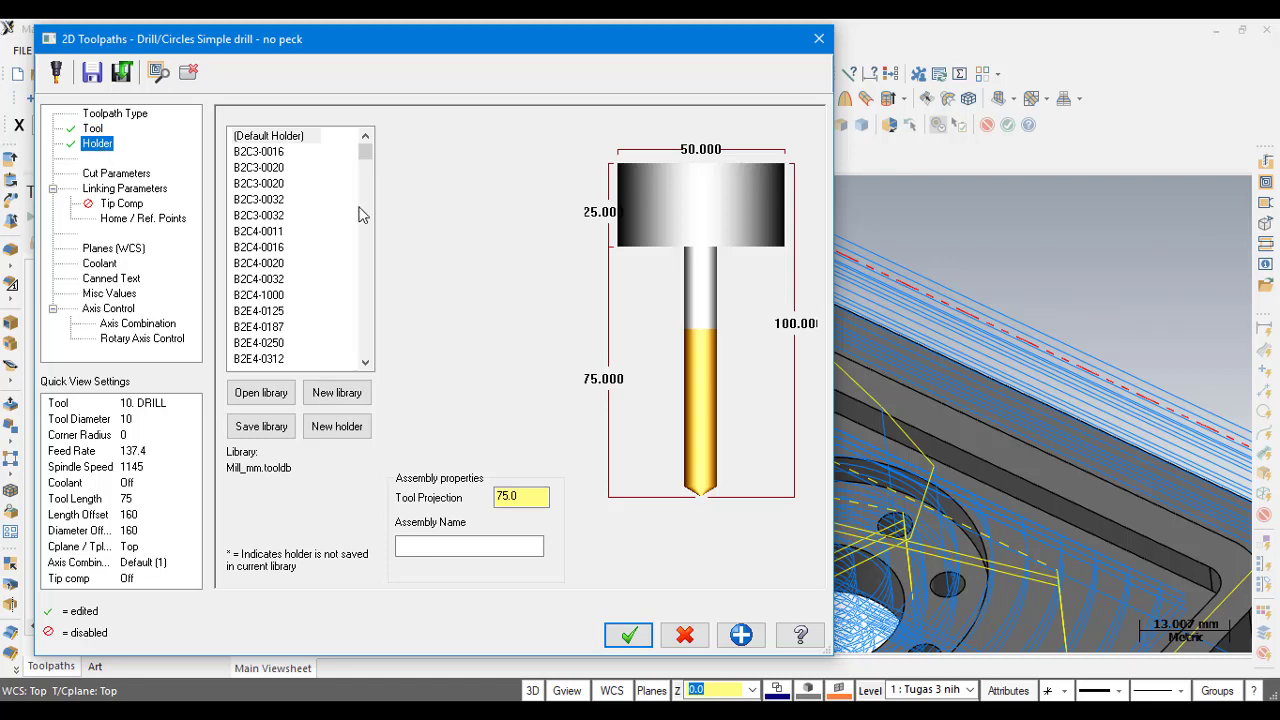
left_click(292, 152)
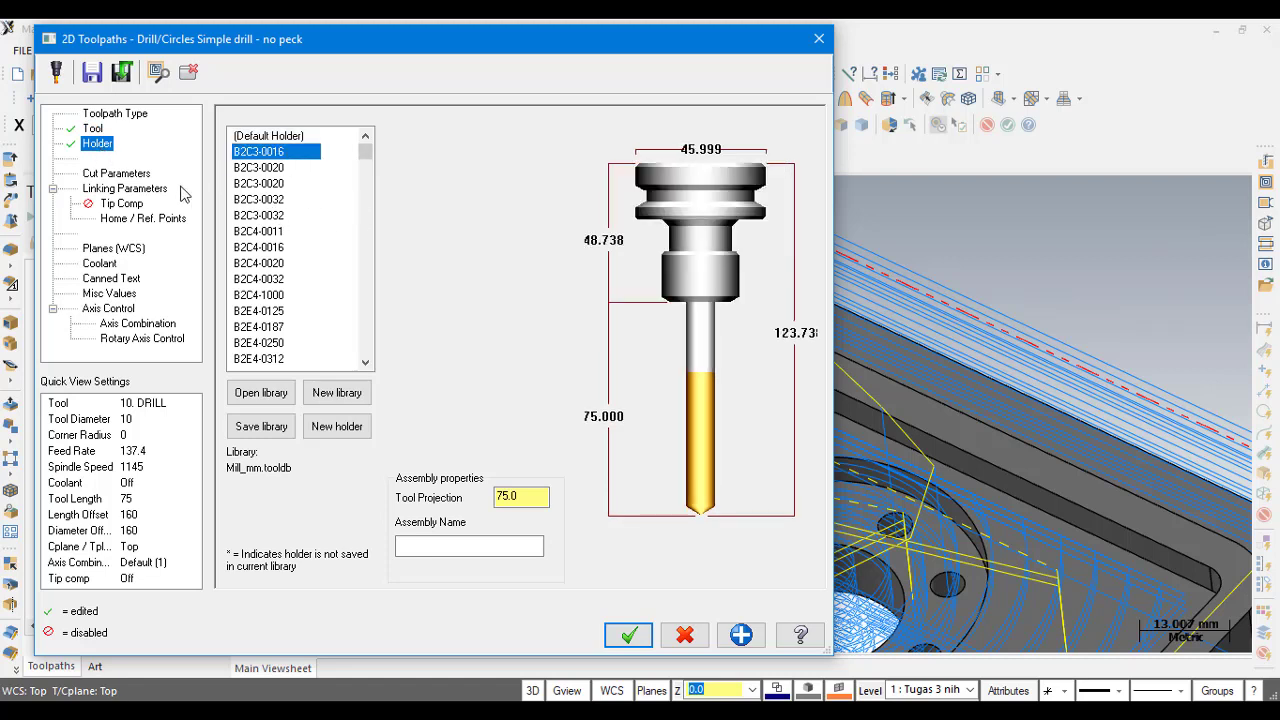
- Switch the drilling cycle to Peck Drill and select the peck depth value
left_click(130, 179)
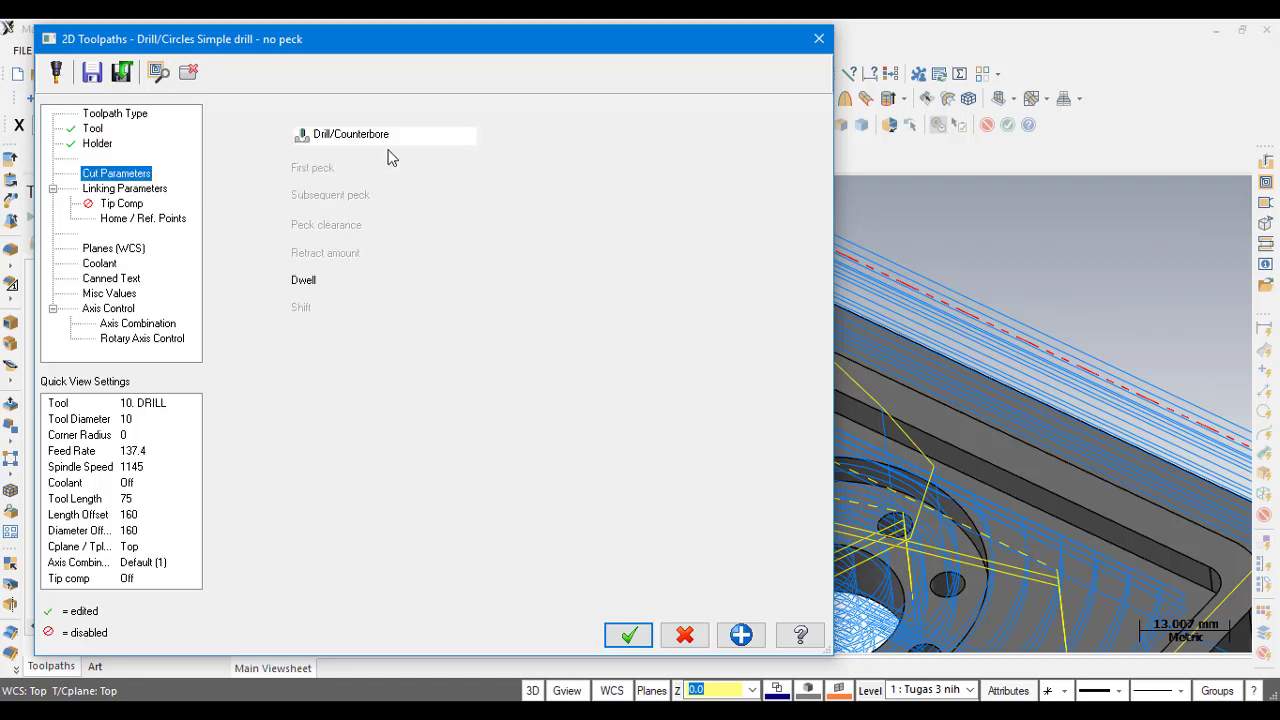
left_click(388, 135)
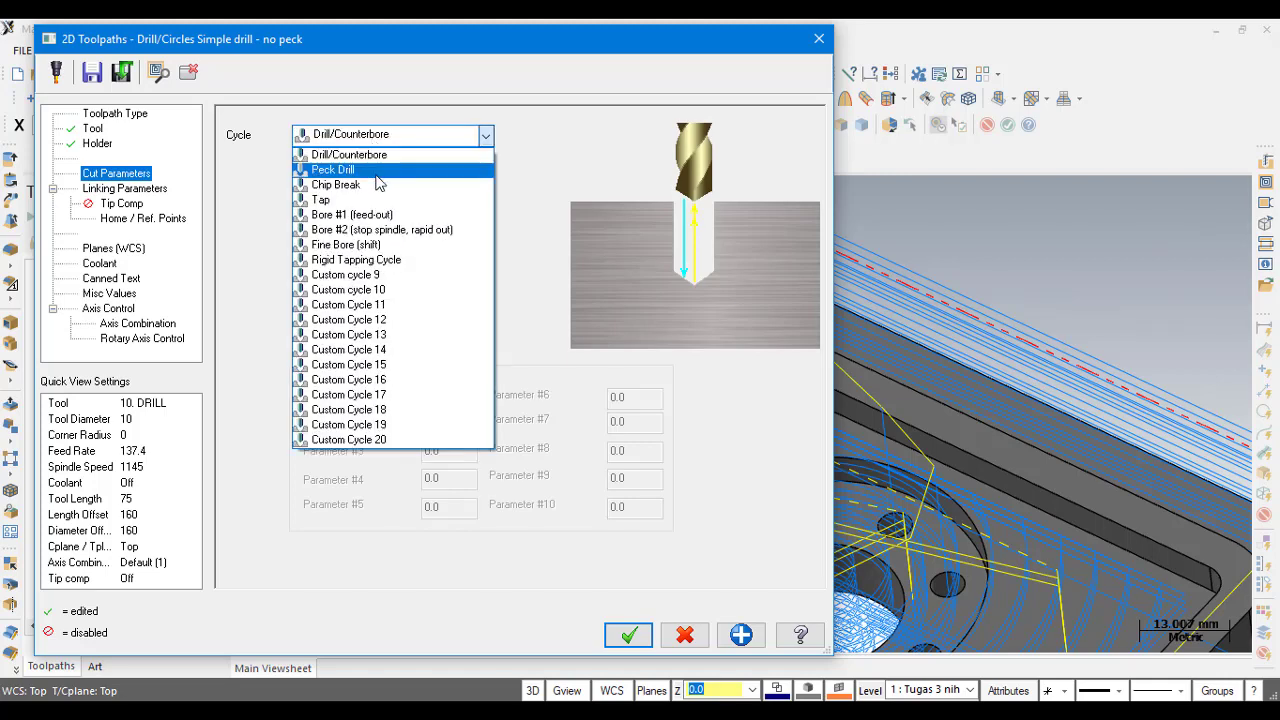
left_click(377, 175)
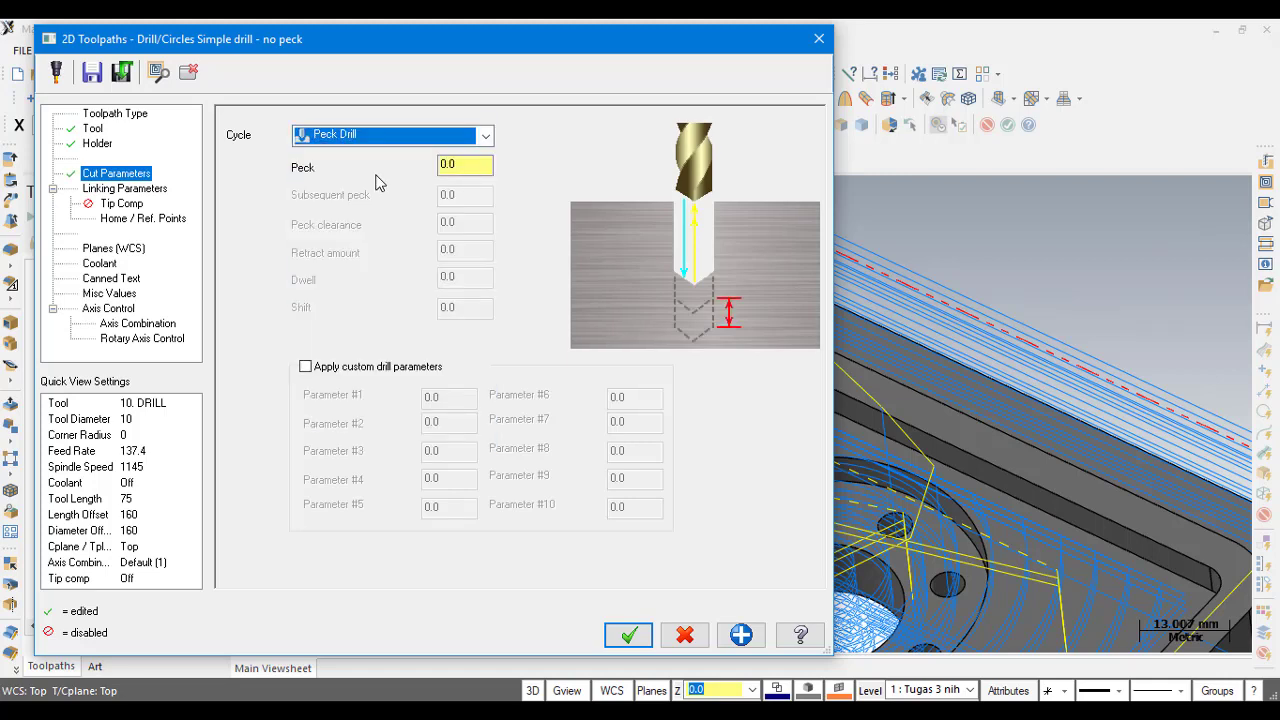
left_click(459, 168)
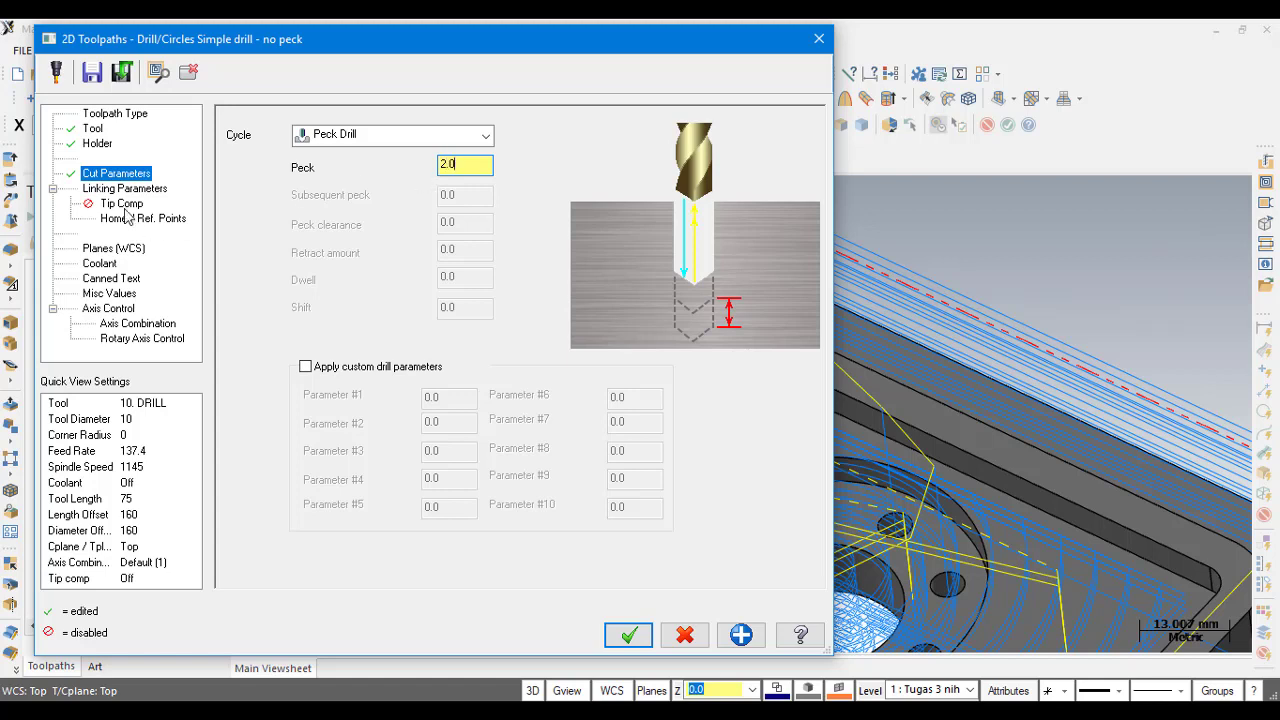
- Set the corner-hole peck drill's top of stock to 10.0 and depth to -10.0, then accept it
left_click(113, 189)
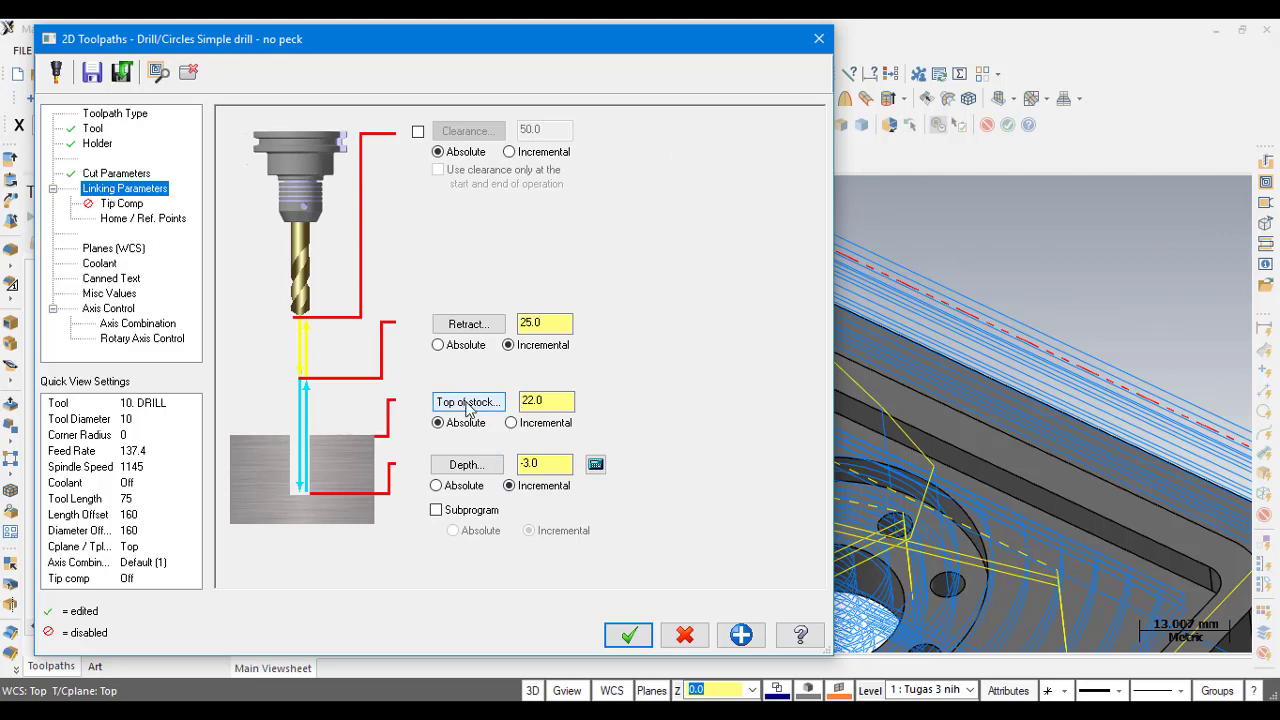
left_click(468, 401)
scroll(376, 540, "down", 3)
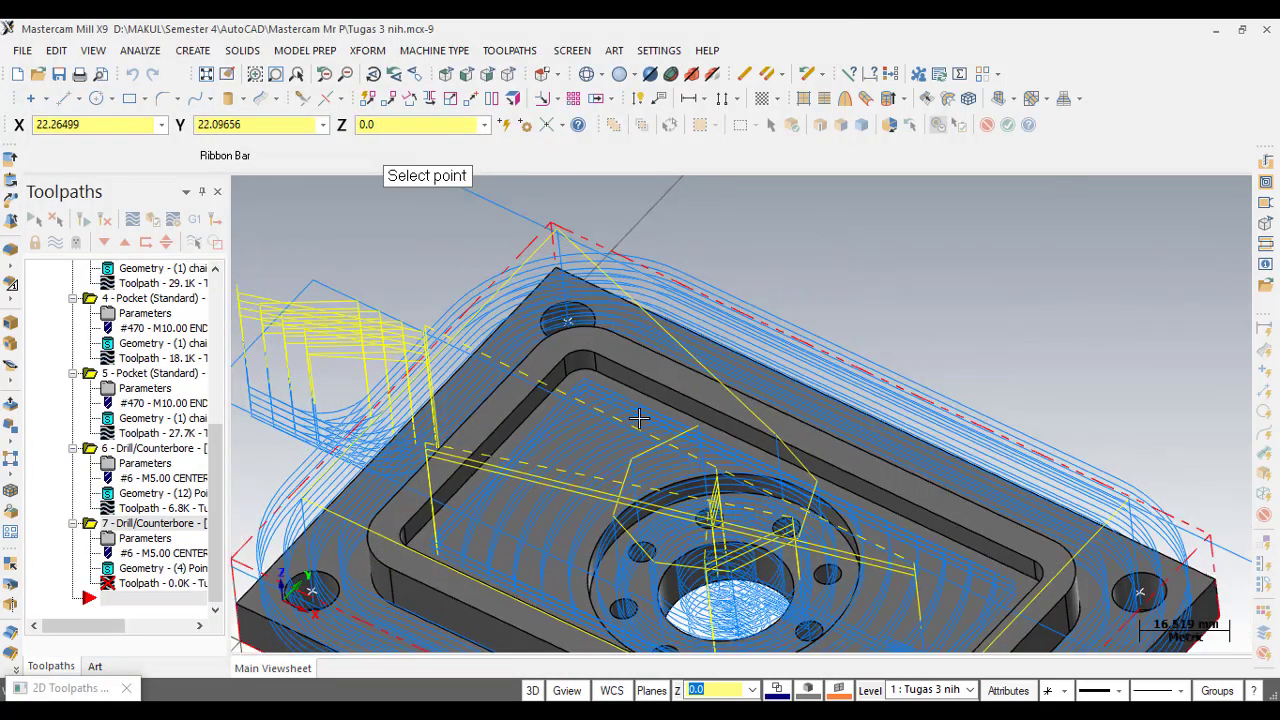
scroll(376, 540, "down", 3)
scroll(462, 321, "down", 2)
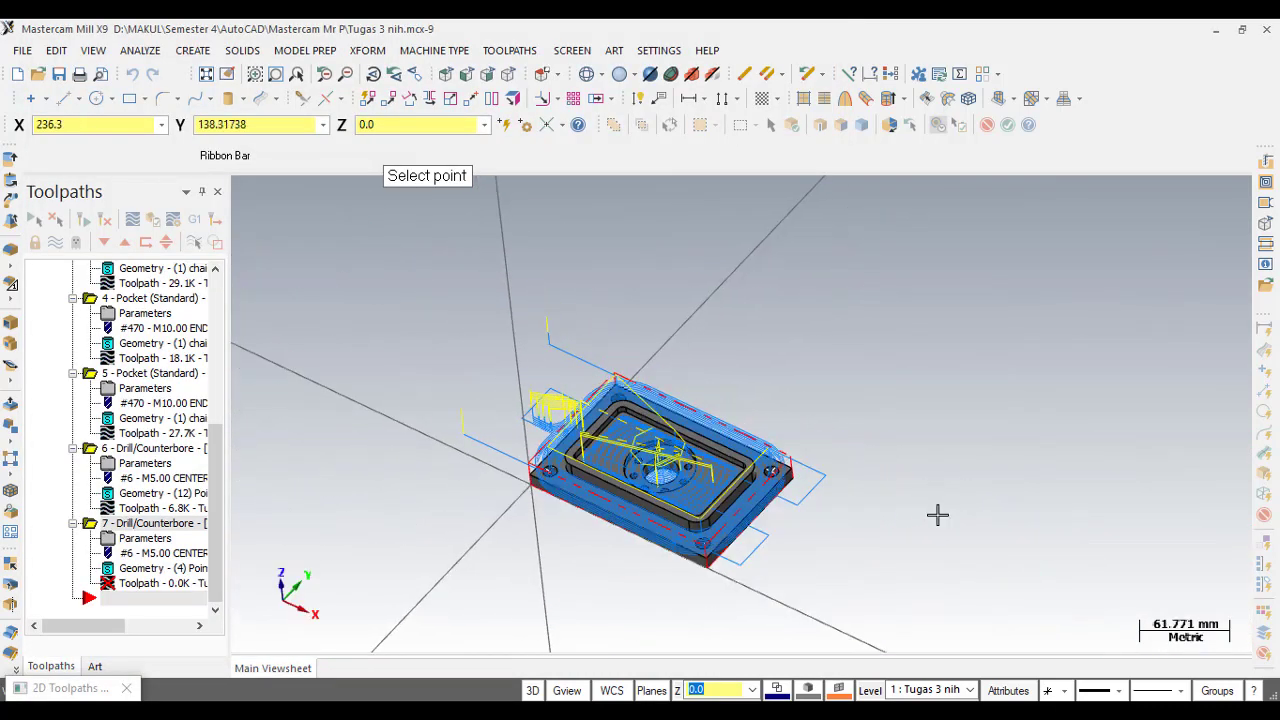
scroll(778, 440, "up", 2)
scroll(780, 437, "up", 1)
scroll(770, 450, "up", 2)
scroll(770, 450, "up", 1)
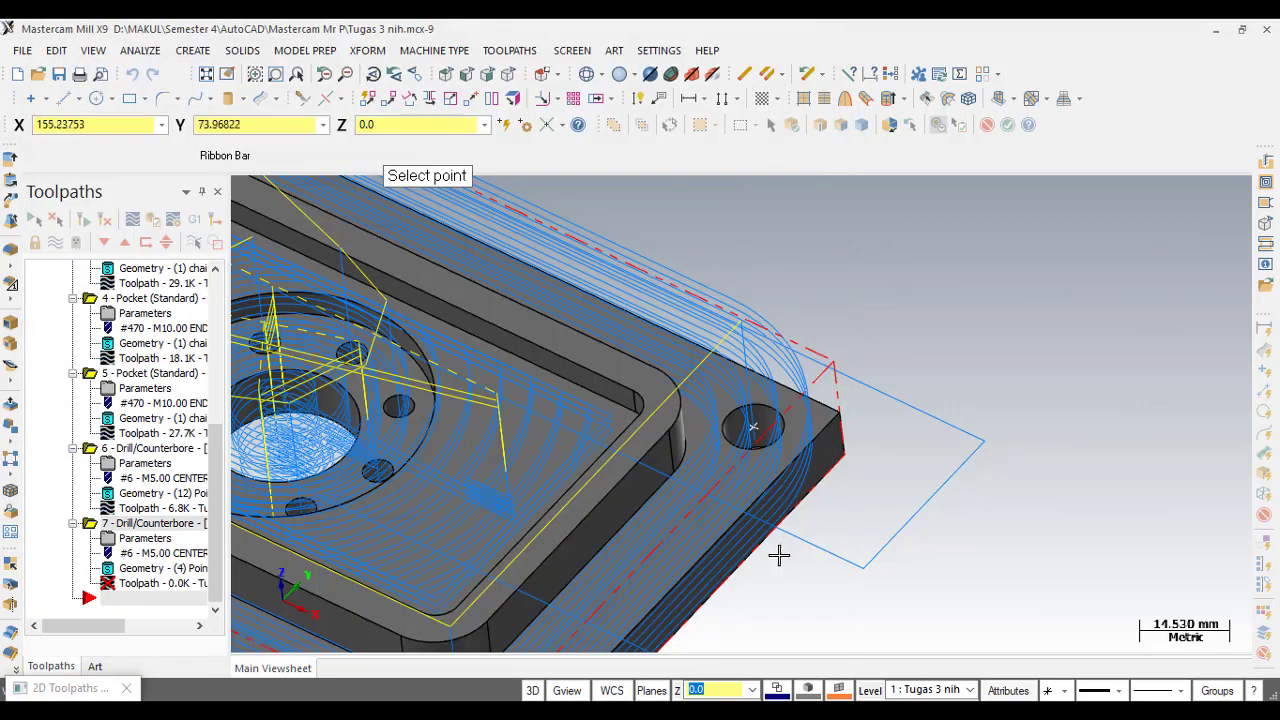
middle_click_drag(756, 572, 712, 472)
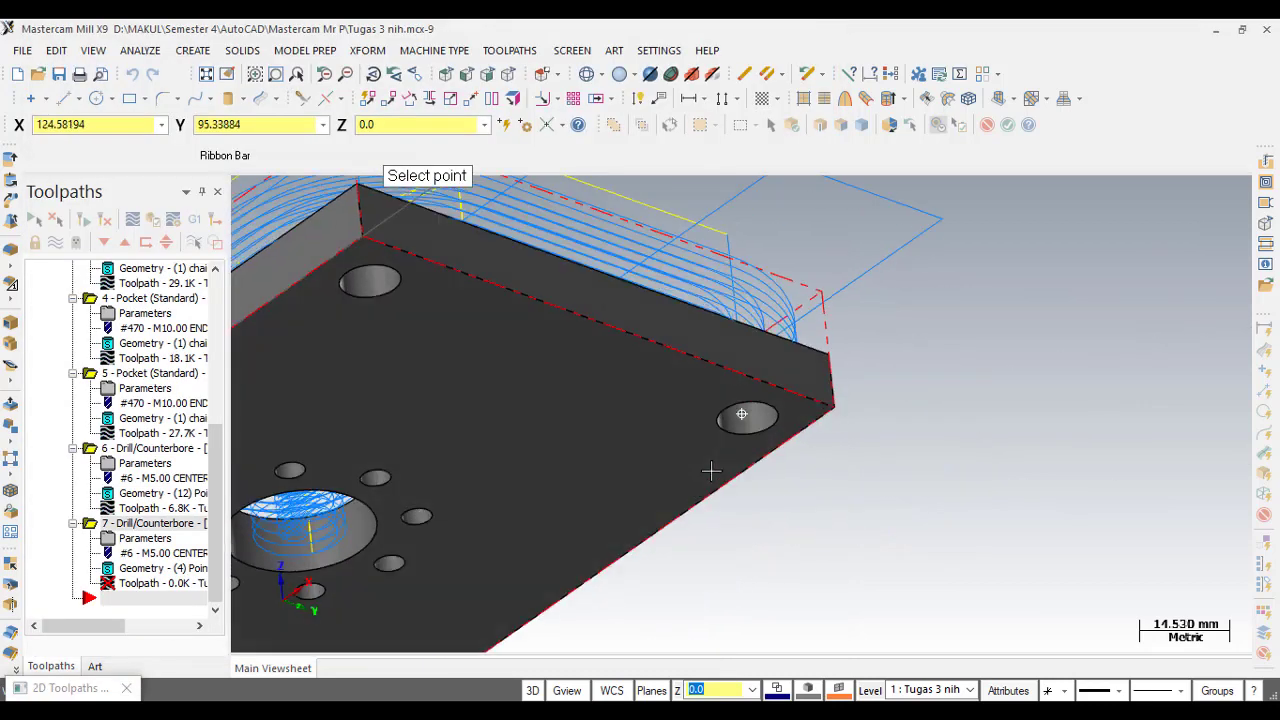
left_click(745, 418)
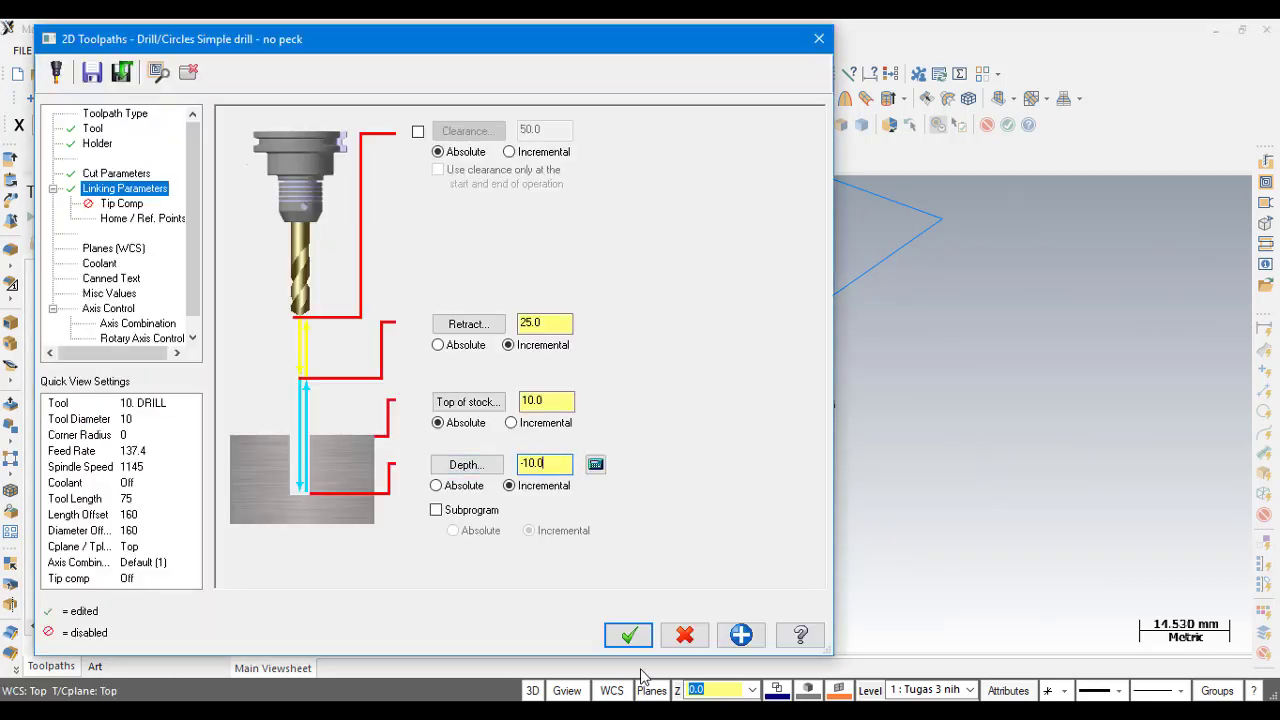
left_click(630, 636)
scroll(685, 326, "down", 3)
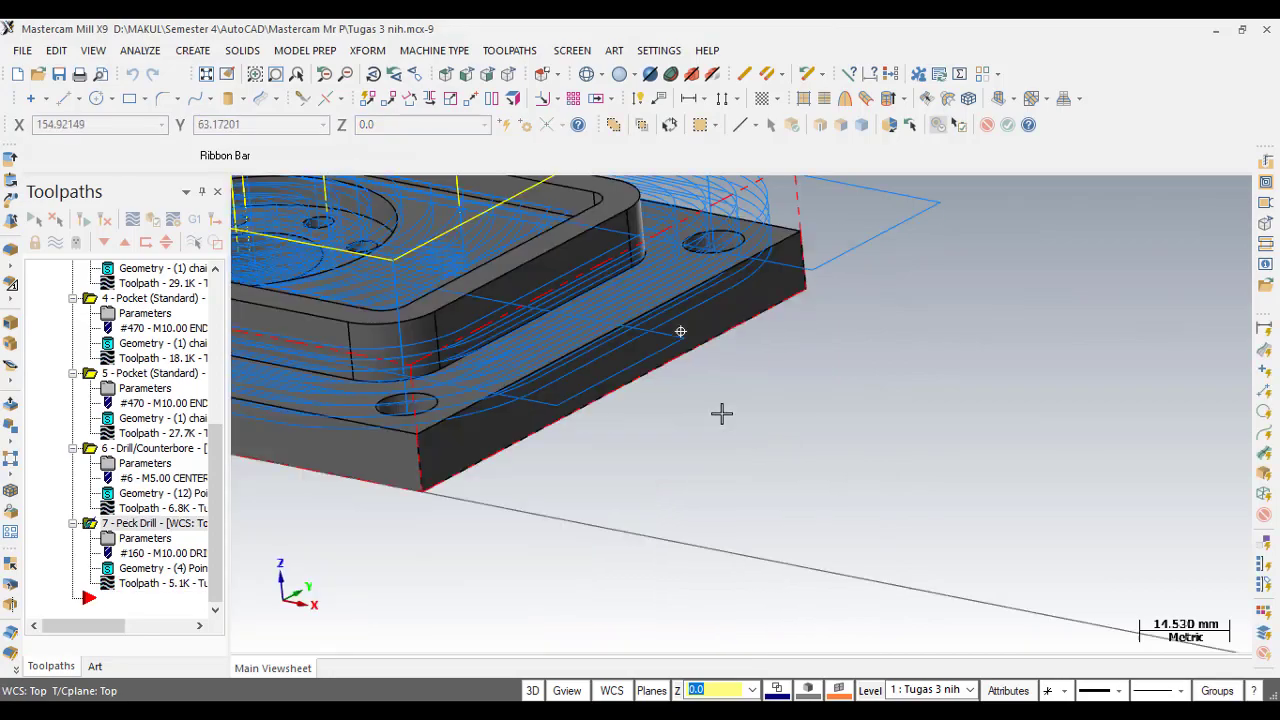
middle_click_drag(723, 414, 647, 250)
scroll(647, 250, "down", 1)
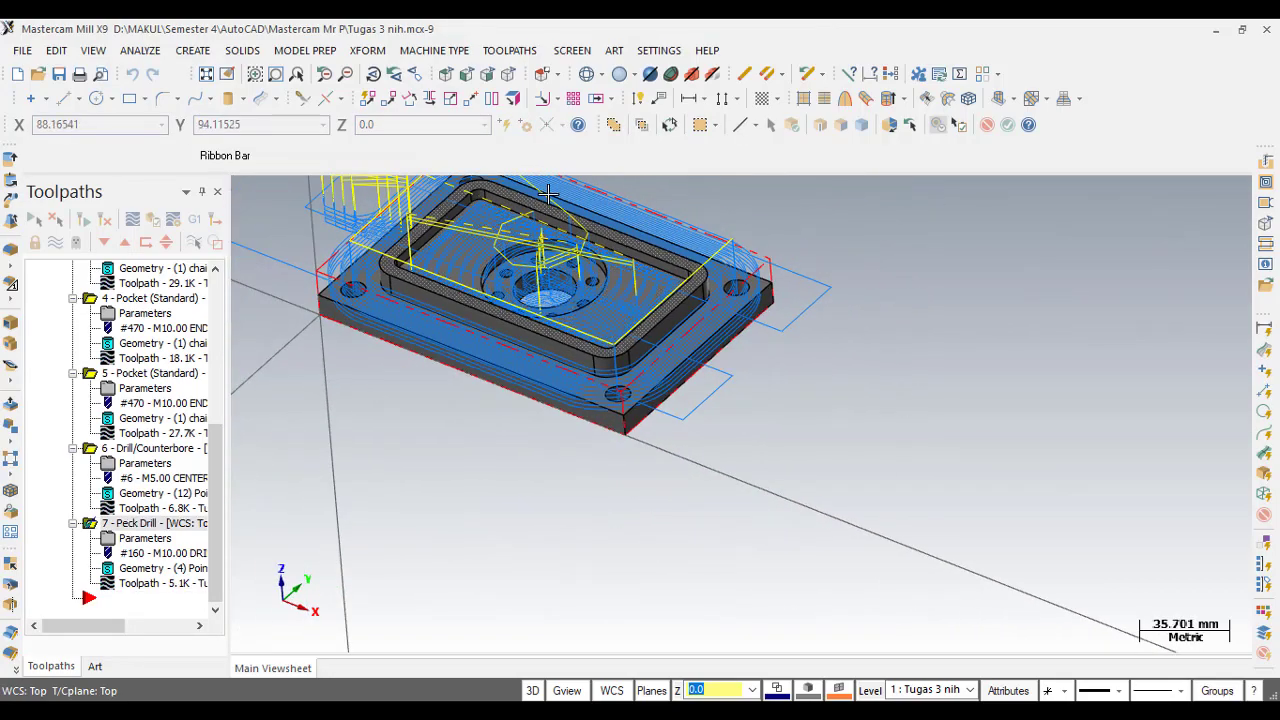
scroll(500, 250, "up", 2)
scroll(413, 241, "up", 2)
scroll(413, 241, "down", 2)
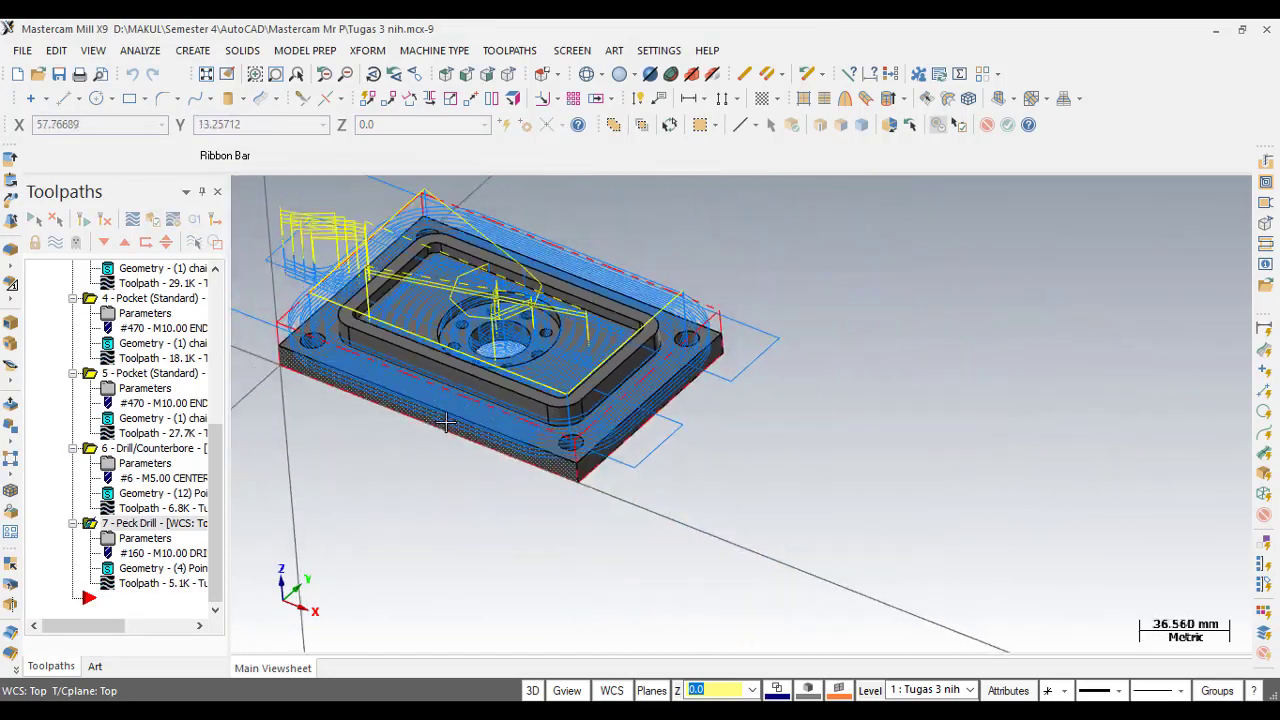
scroll(420, 240, "down", 1)
scroll(420, 240, "up", 1)
left_click(133, 219)
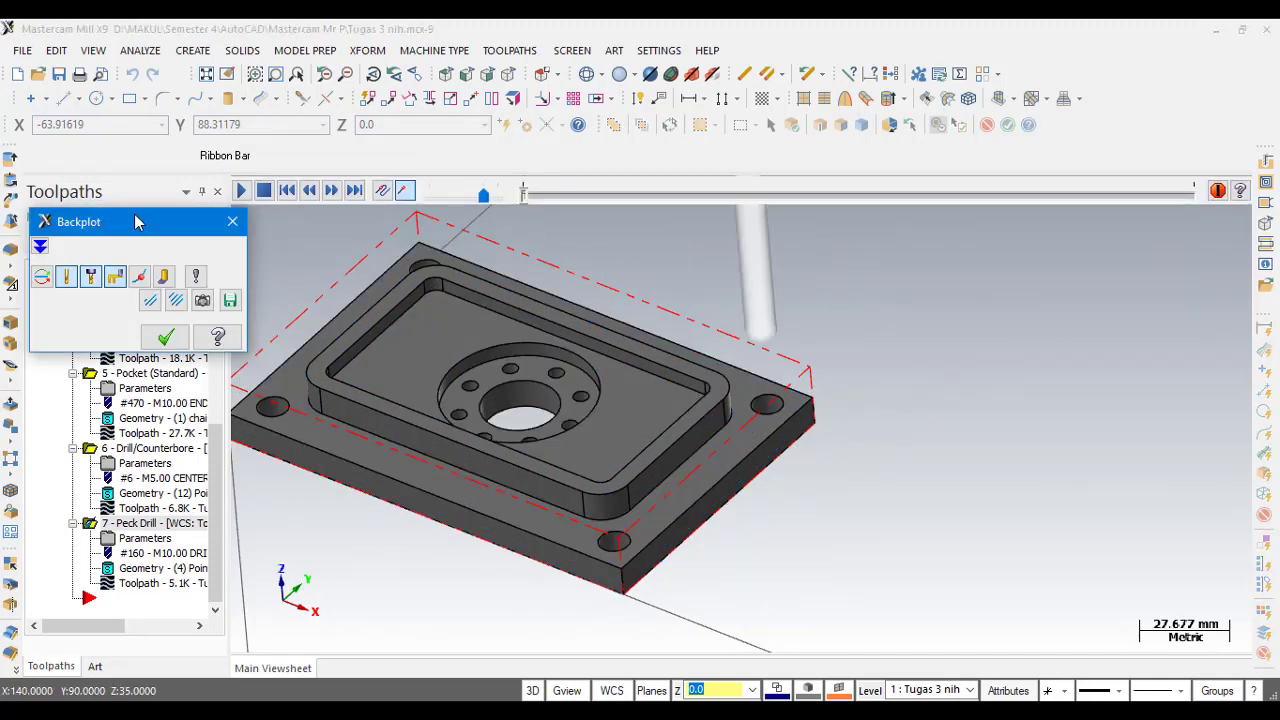
left_click(240, 192)
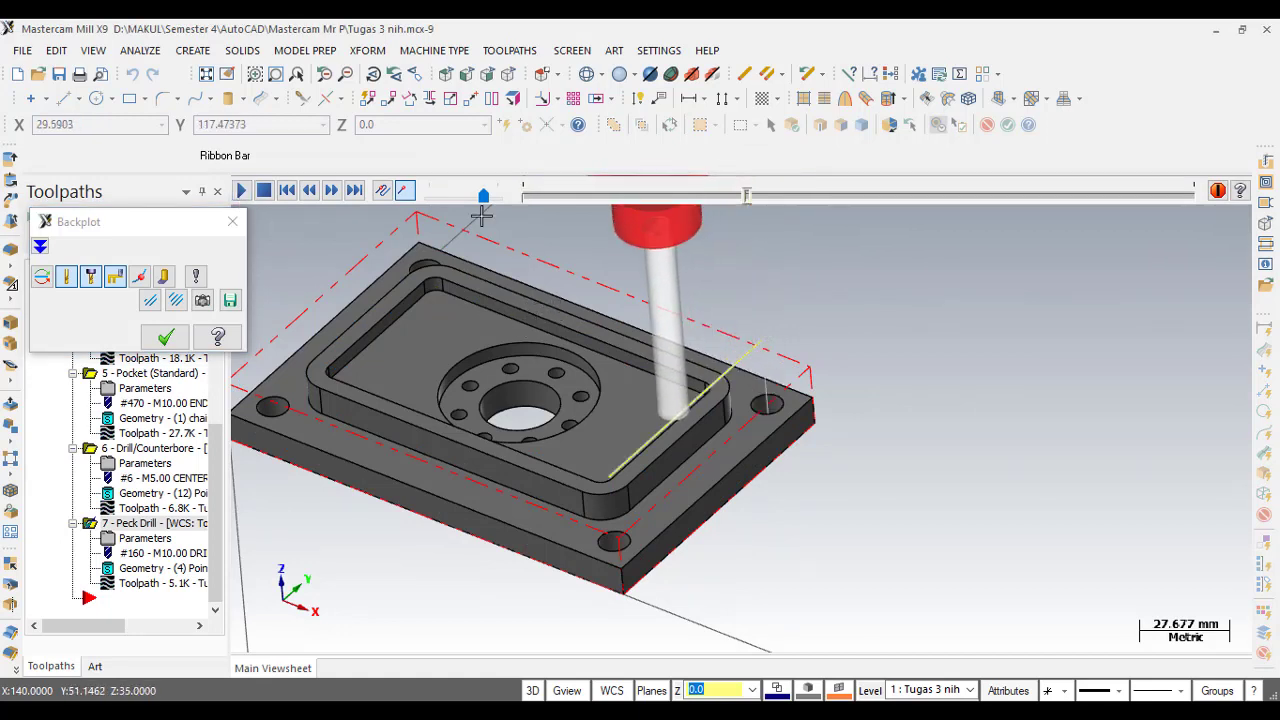
left_click_drag(484, 194, 494, 208)
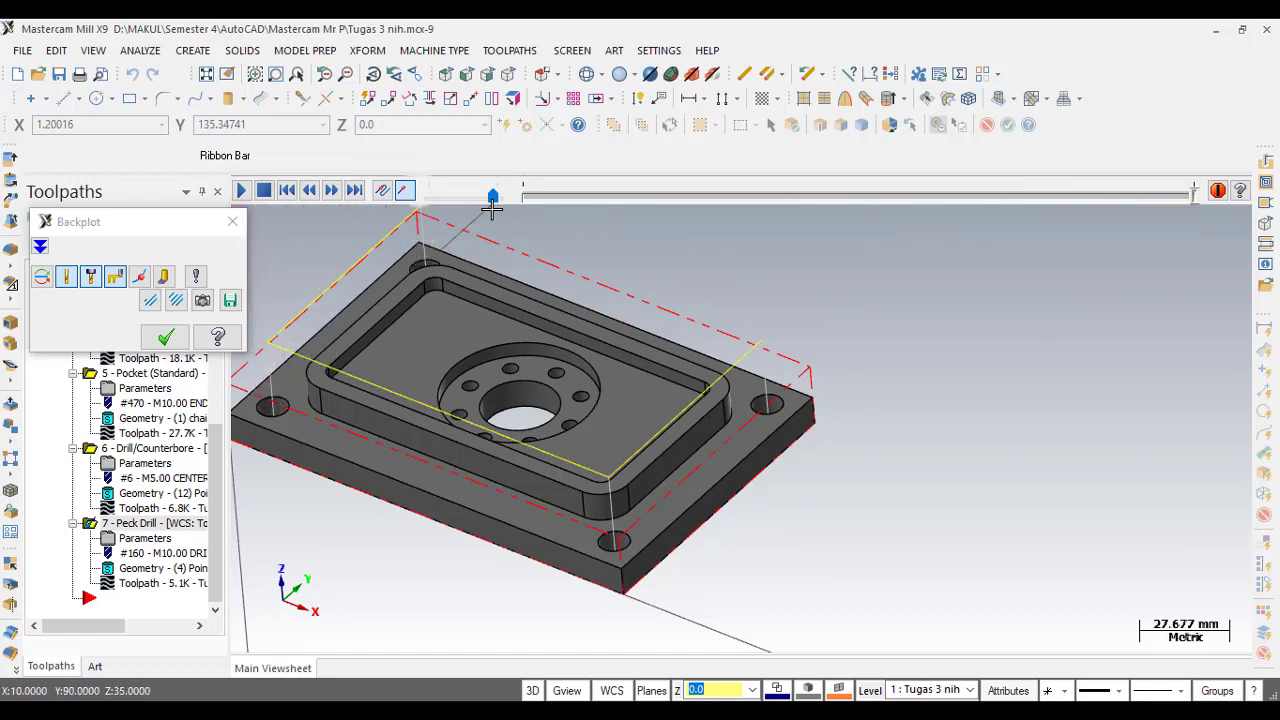
left_click(166, 338)
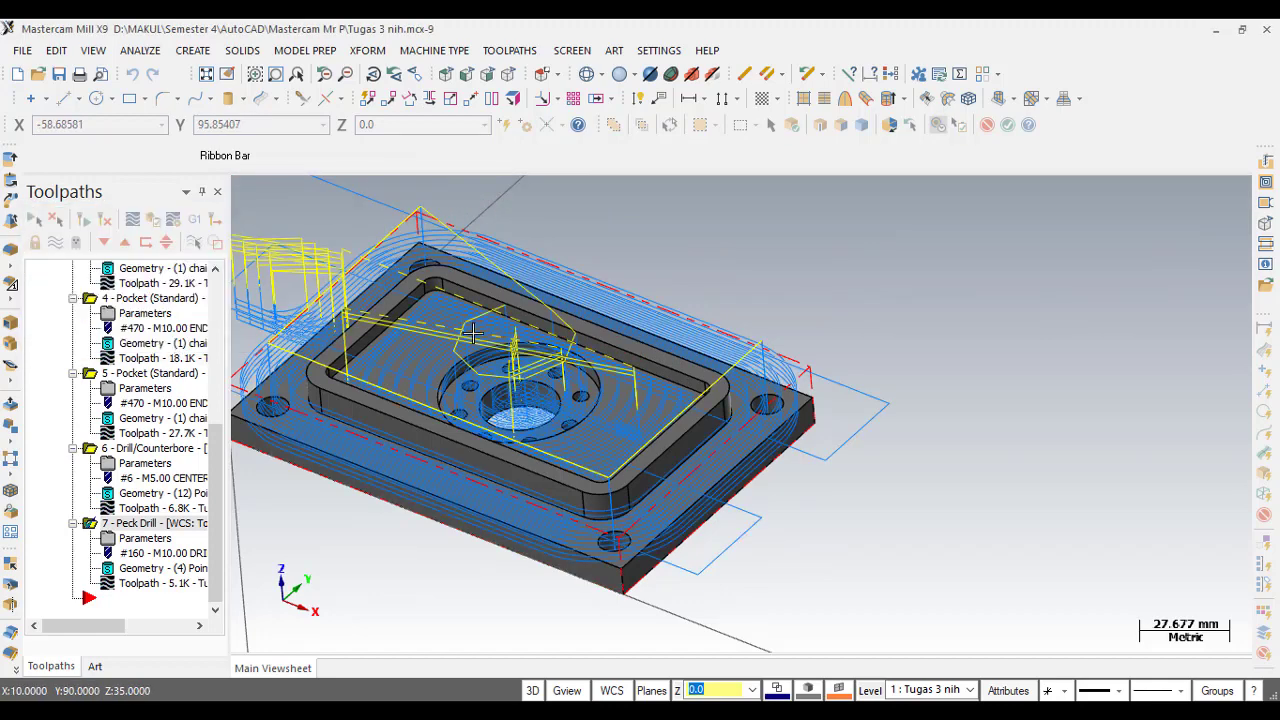
- Start a new Drill toolpath and zoom in on the central bore
left_click(510, 50)
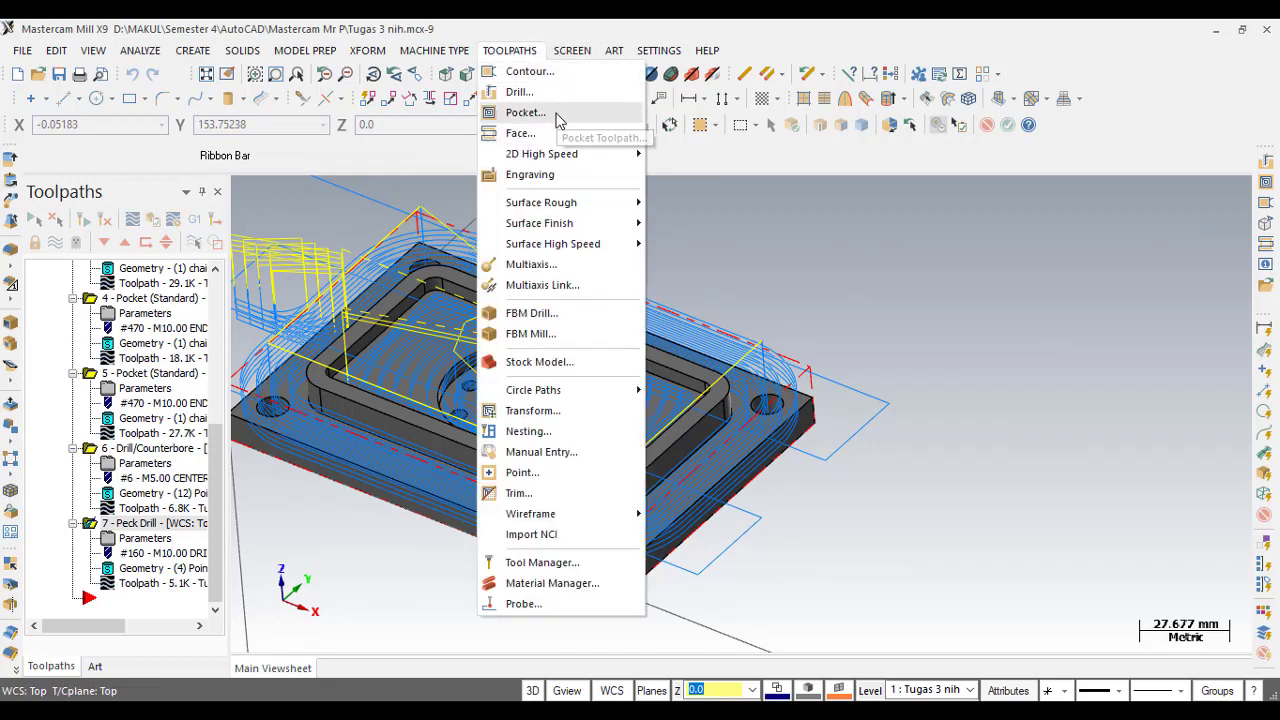
left_click(500, 155)
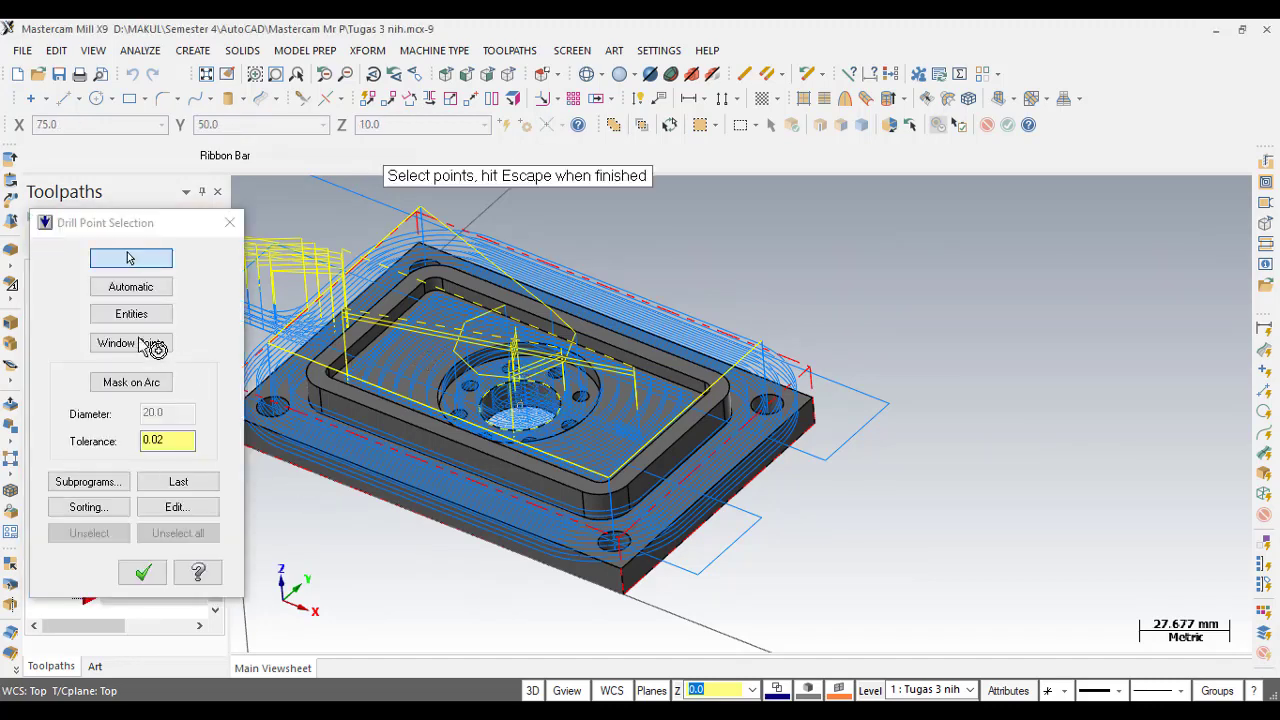
scroll(548, 388, "up", 2)
scroll(548, 390, "up", 2)
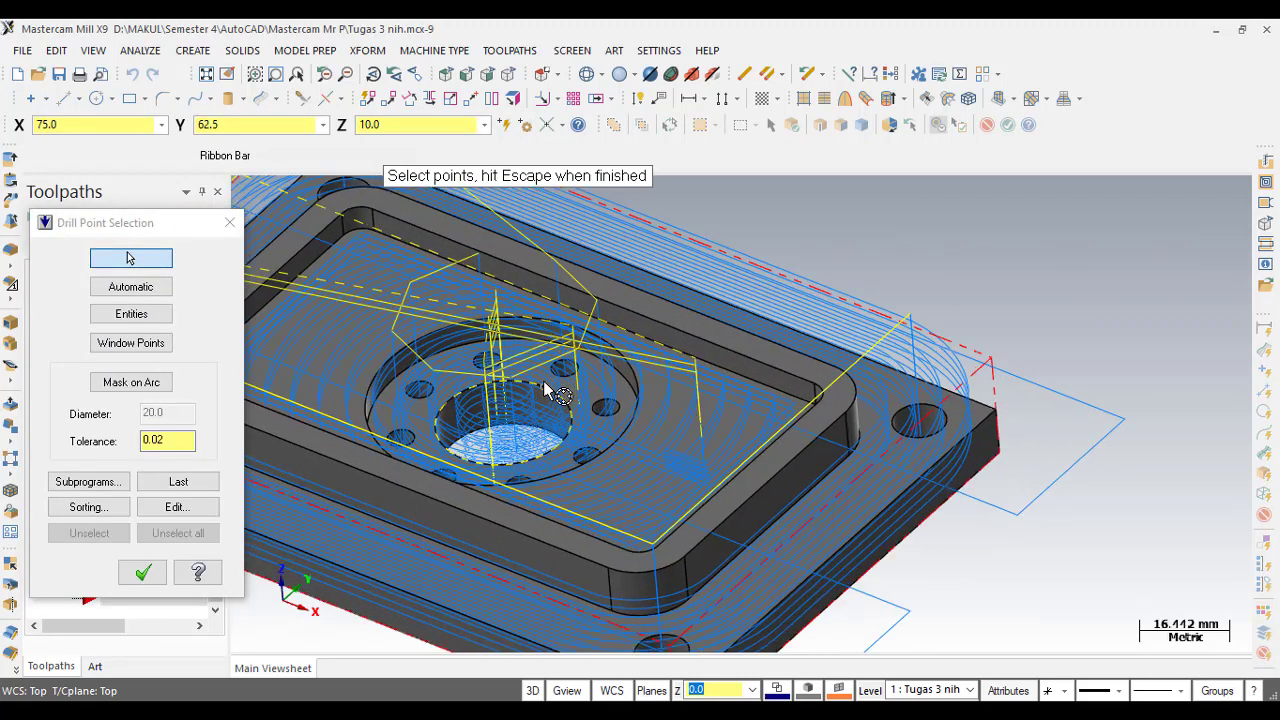
scroll(560, 390, "up", 2)
scroll(615, 390, "up", 2)
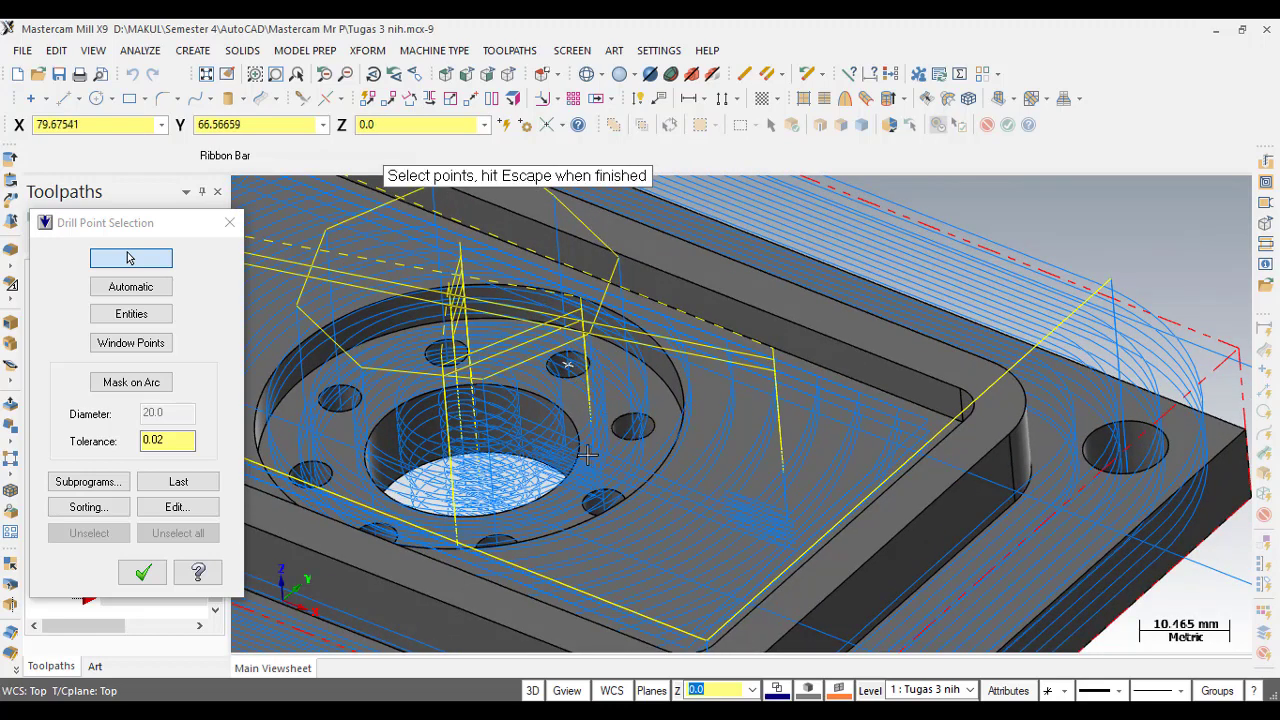
middle_click_drag(588, 466, 580, 462)
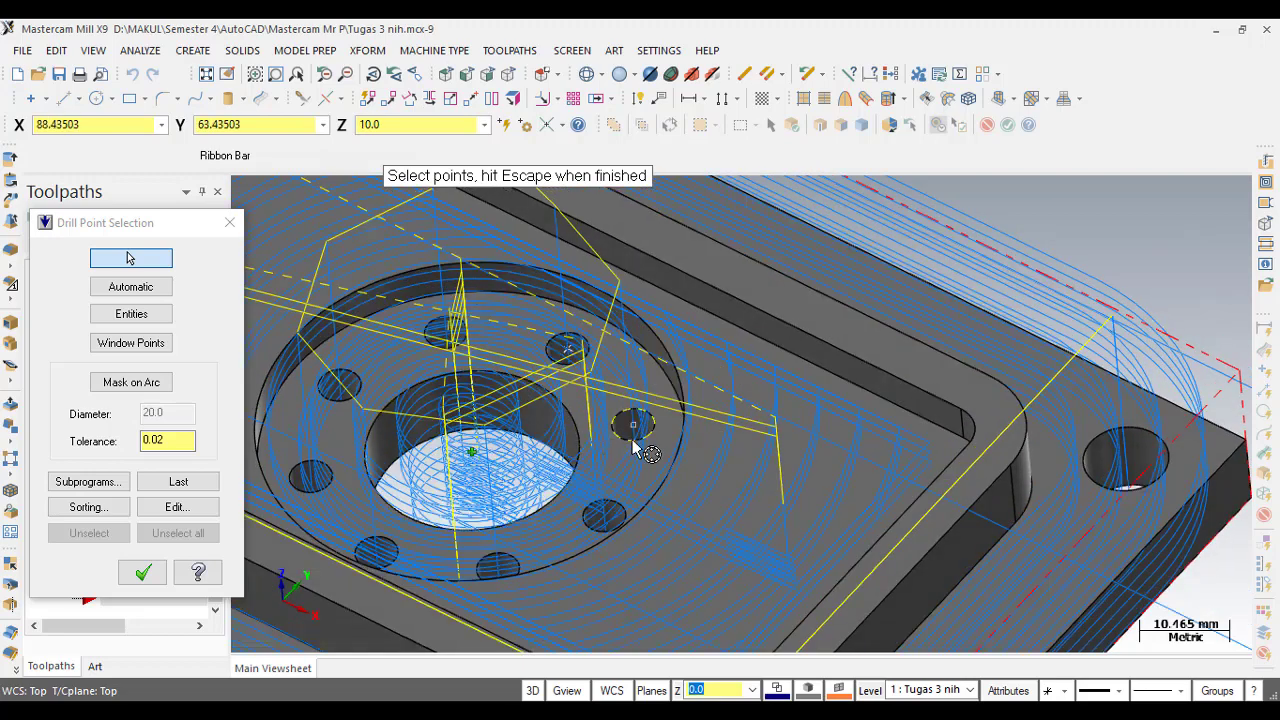
- Pick the eight small bolt-circle holes around the bore as drill points
left_click(633, 441)
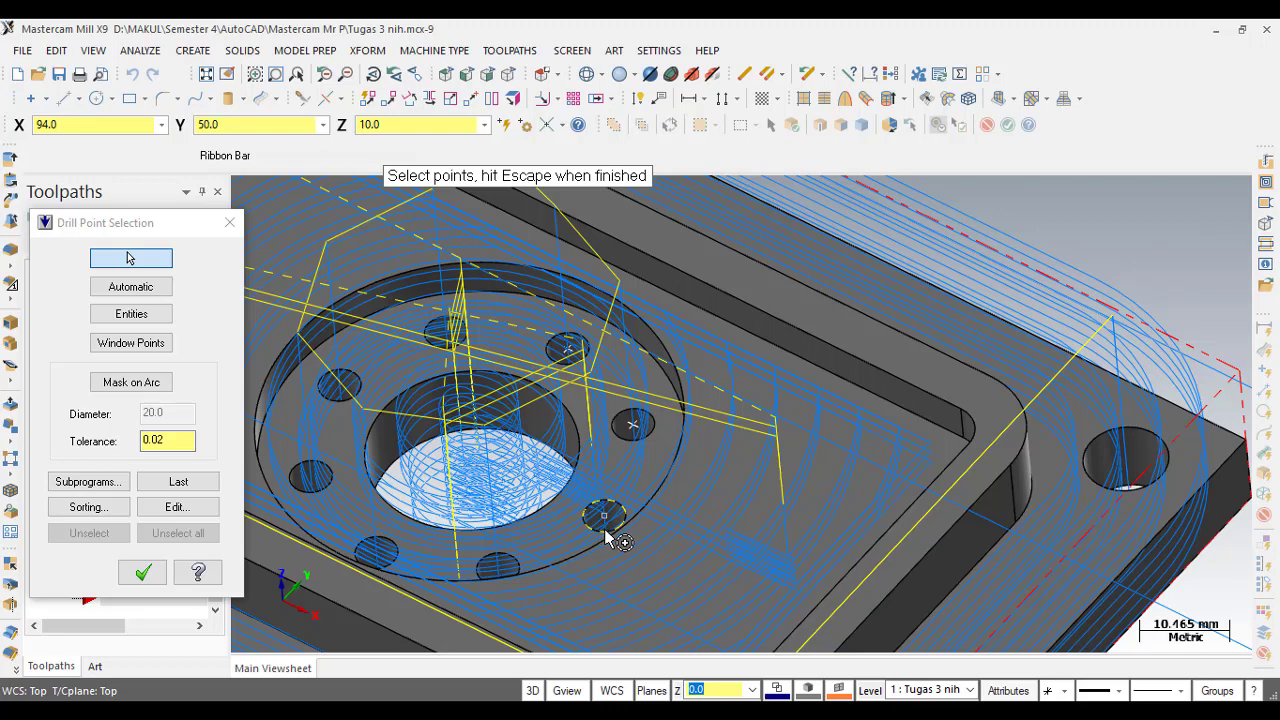
left_click(556, 556)
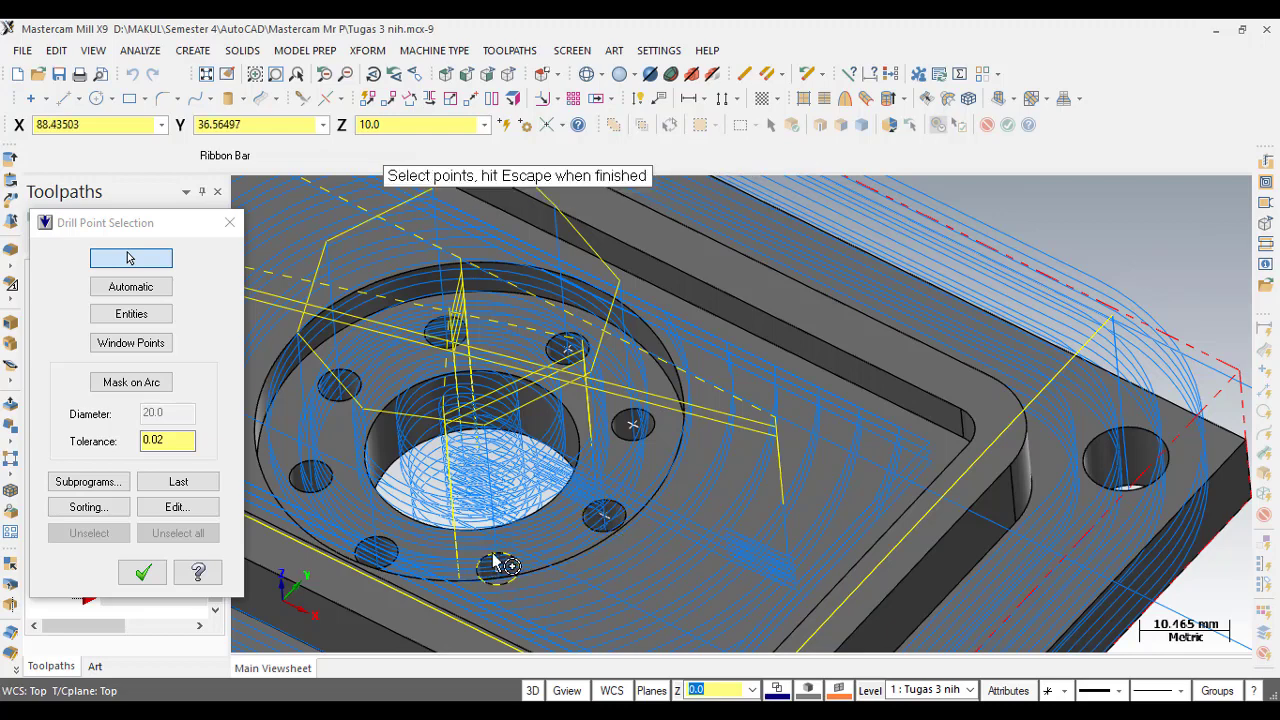
left_click(500, 563)
left_click(376, 550)
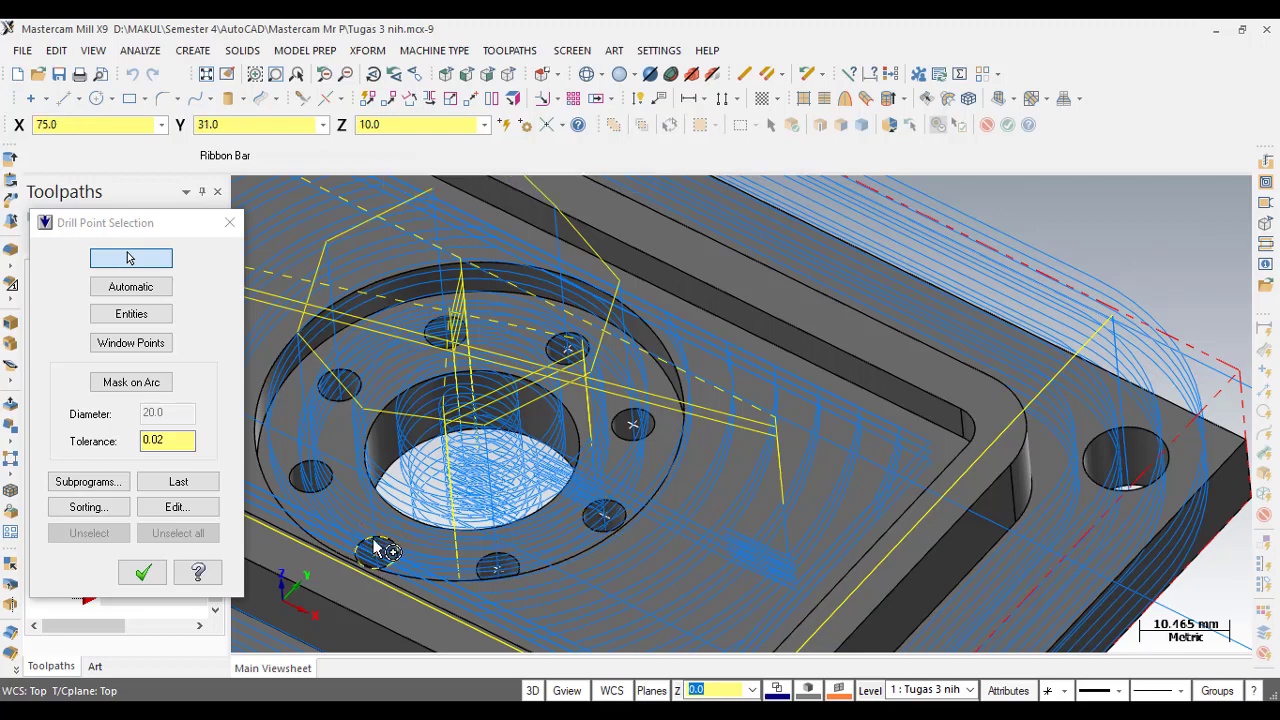
left_click(313, 480)
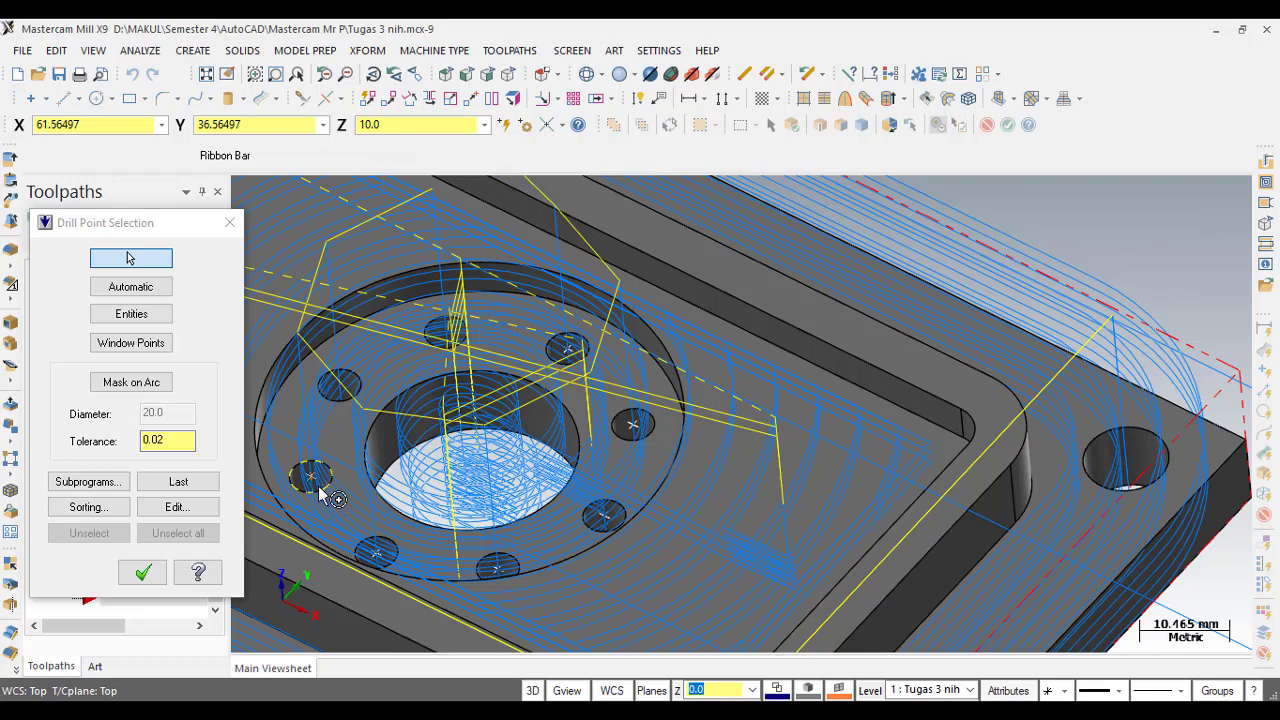
left_click(340, 390)
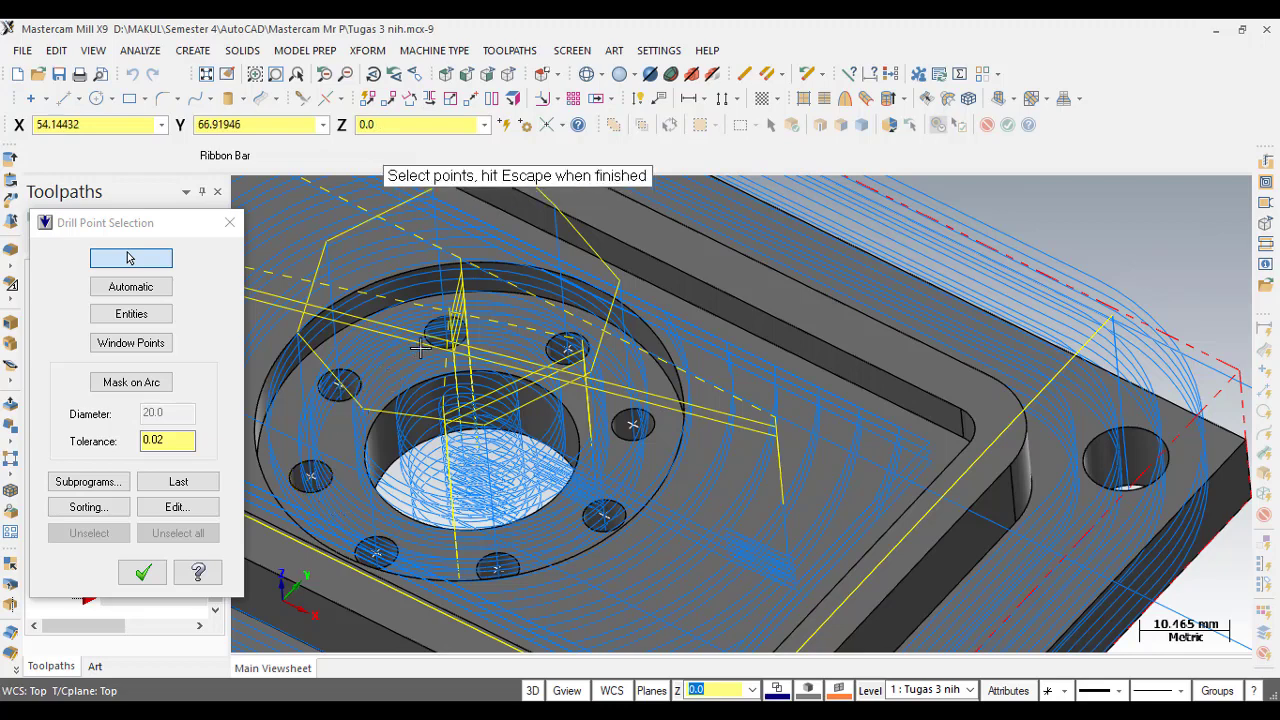
left_click(428, 338)
left_click(143, 572)
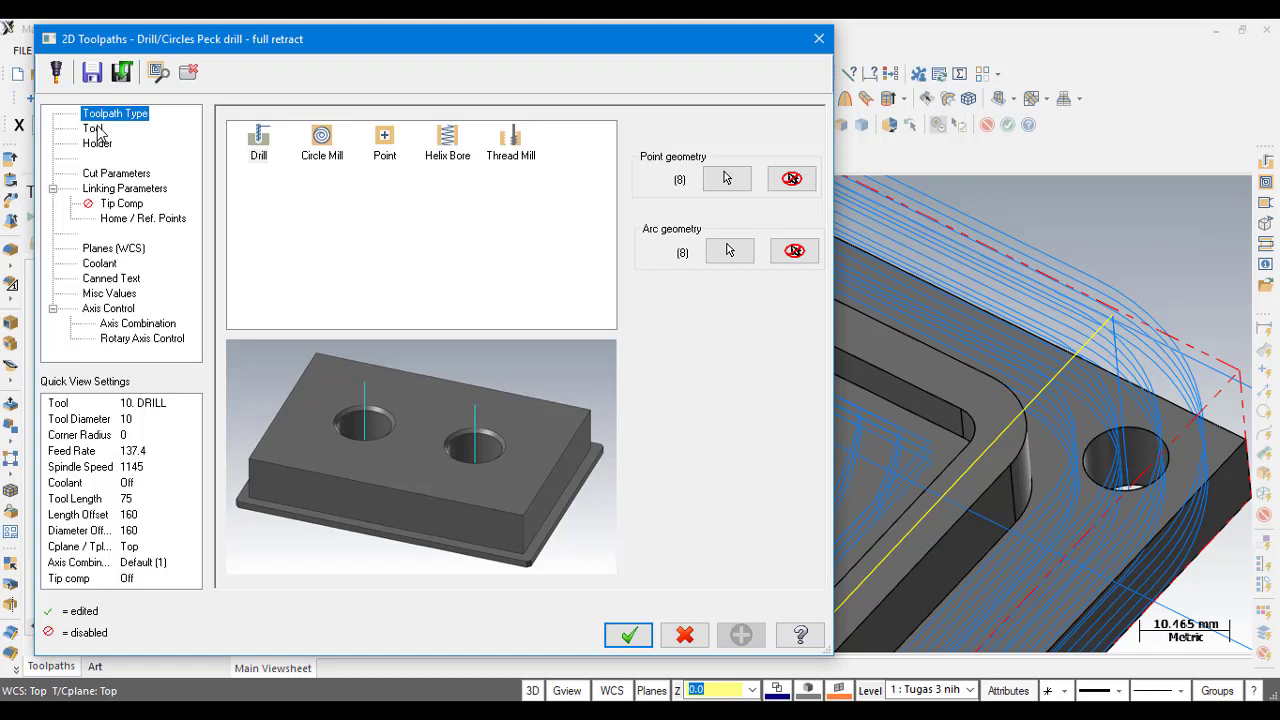
- Choose the 5. DRILL tool from the tool library for this operation
left_click(93, 128)
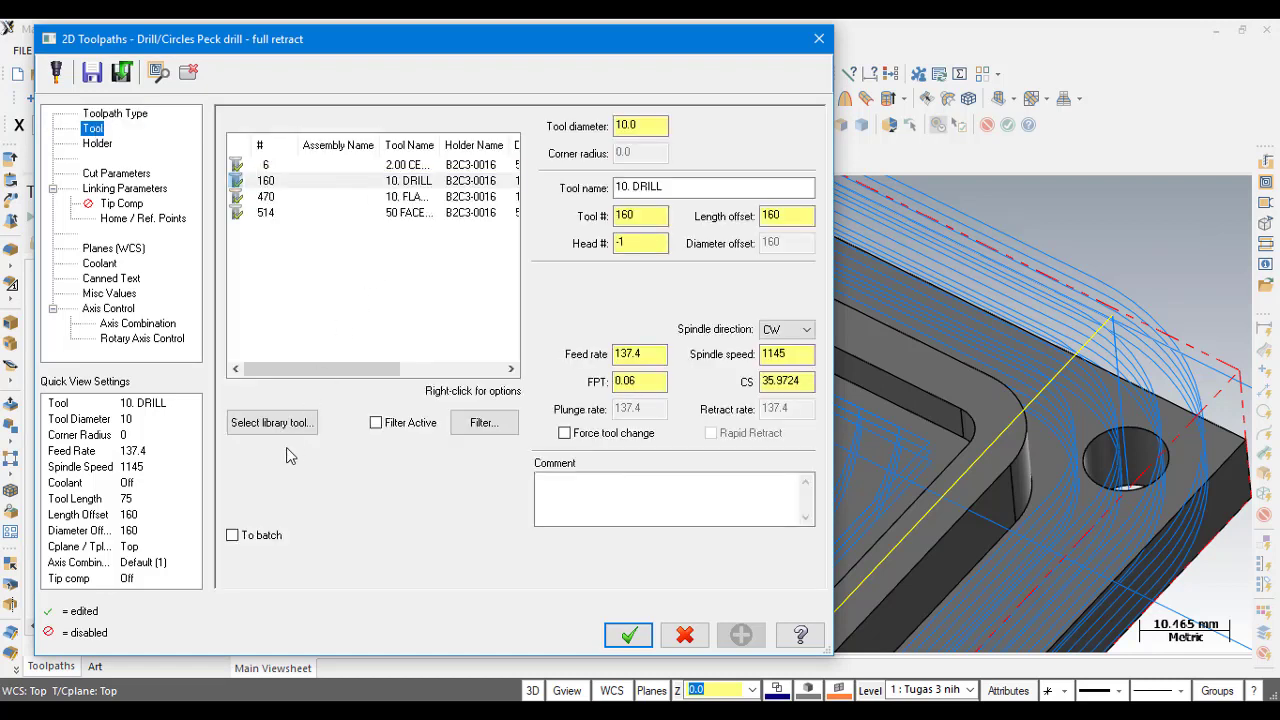
left_click(279, 427)
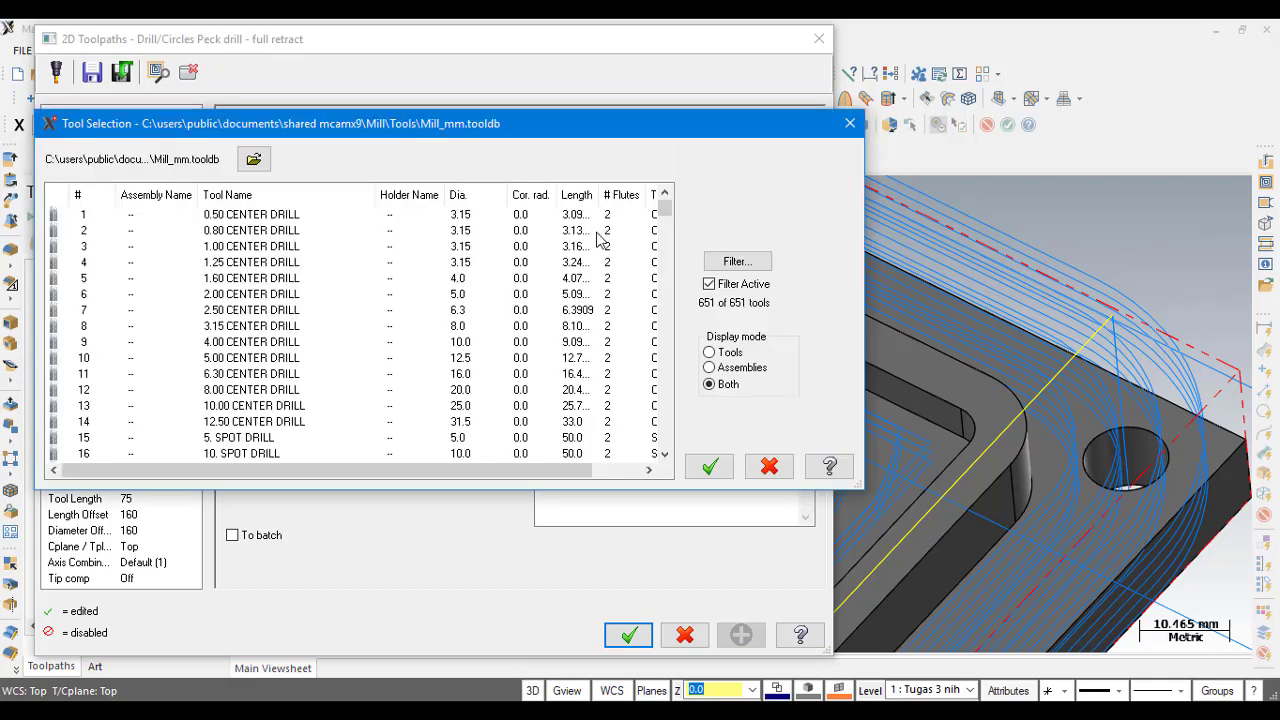
left_click_drag(665, 207, 666, 242)
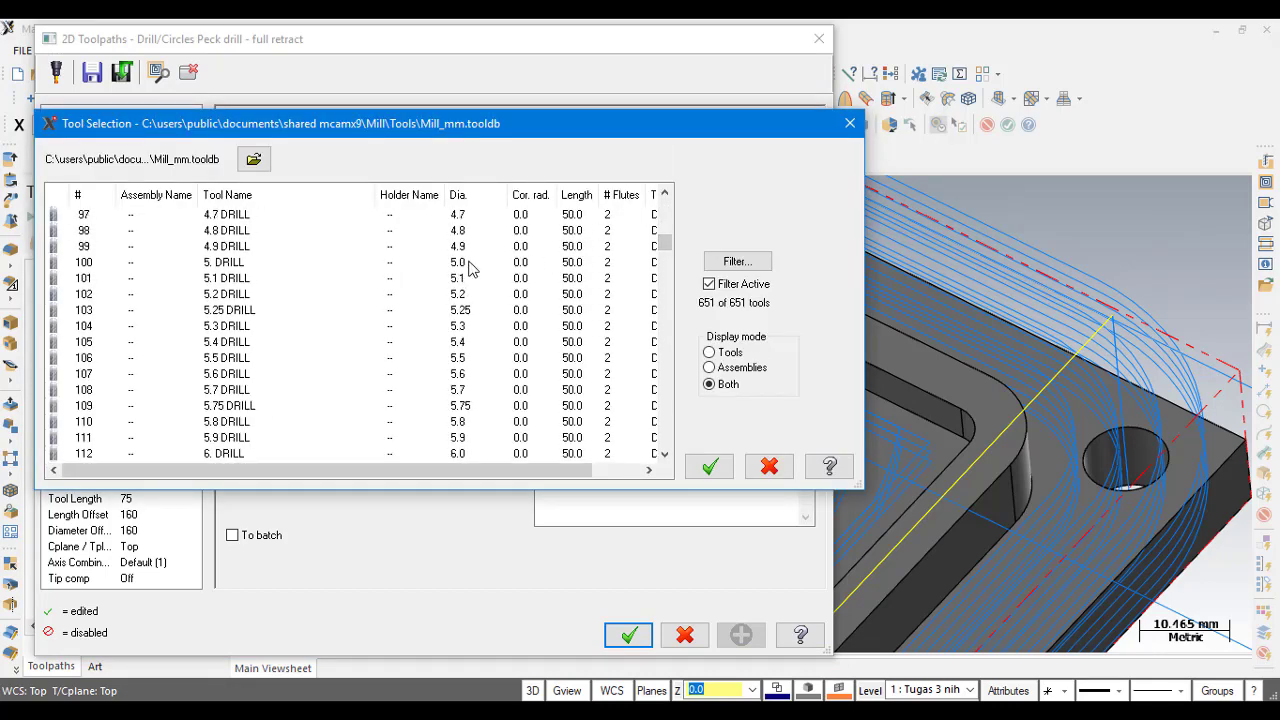
left_click(470, 264)
left_click(709, 466)
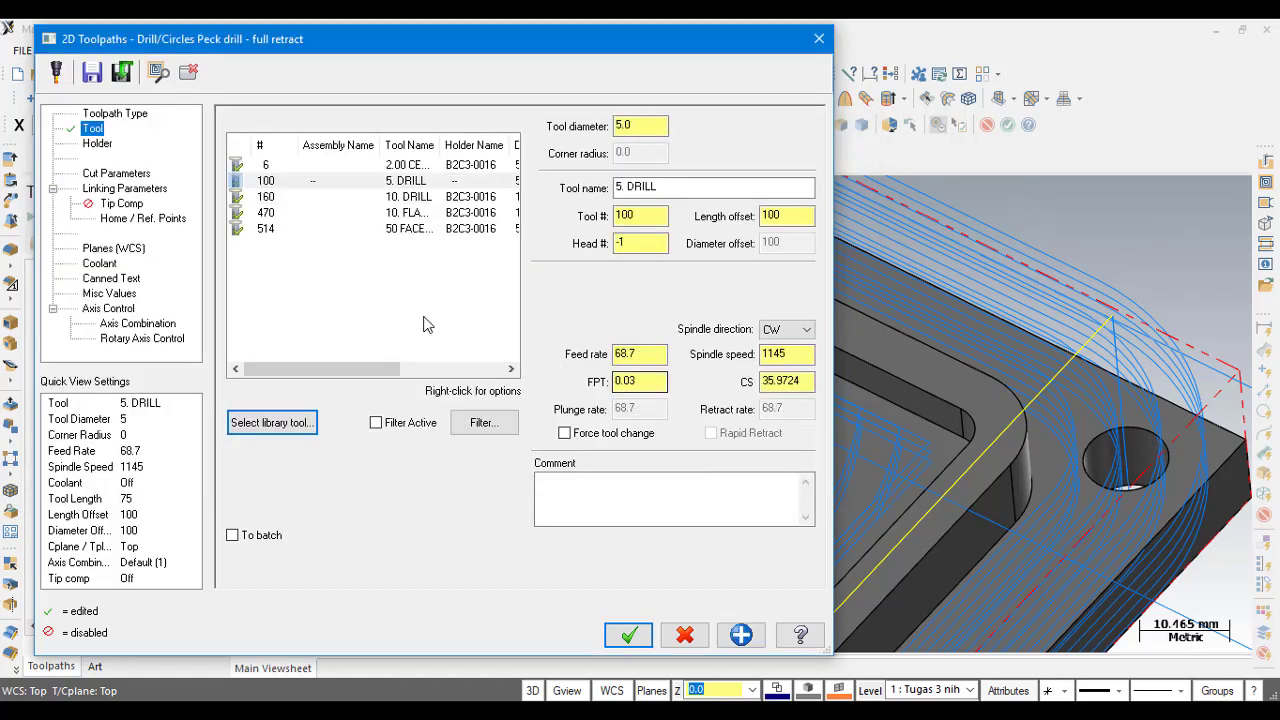
- Assign the B2C3-0016 tool holder and set the peck depth to 2.0
left_click(107, 174)
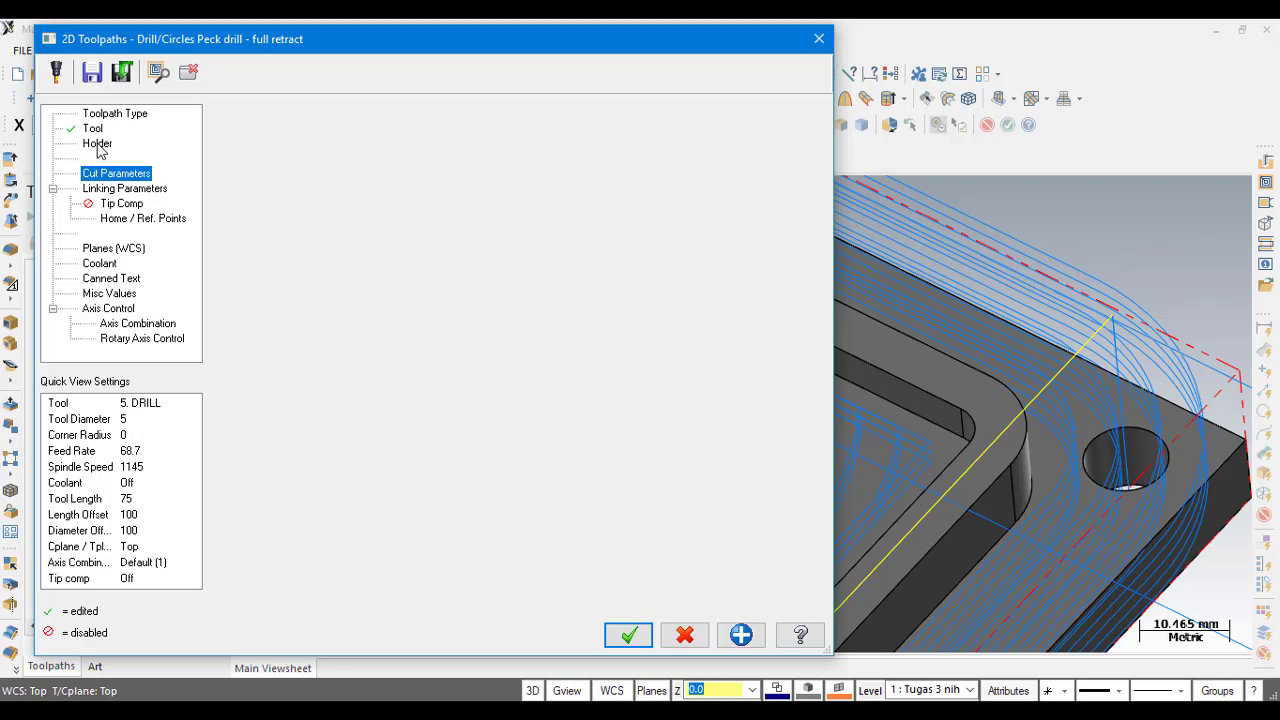
left_click(97, 145)
left_click(284, 152)
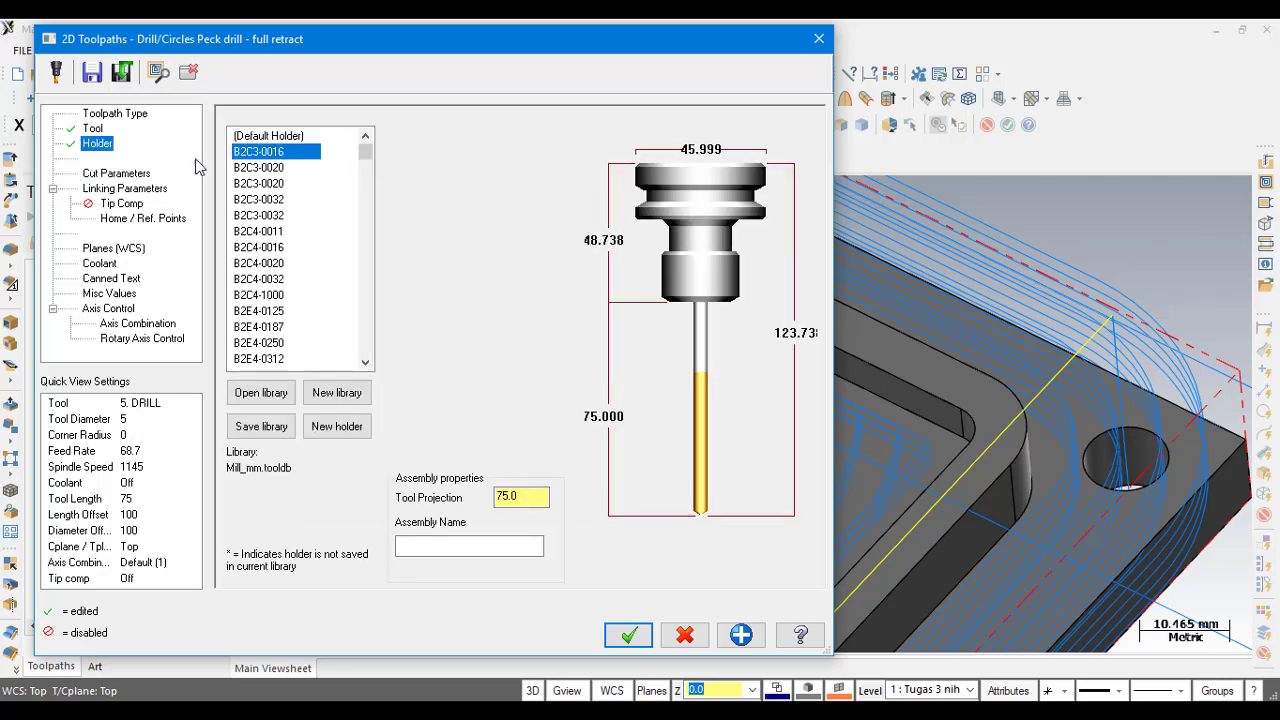
left_click(134, 177)
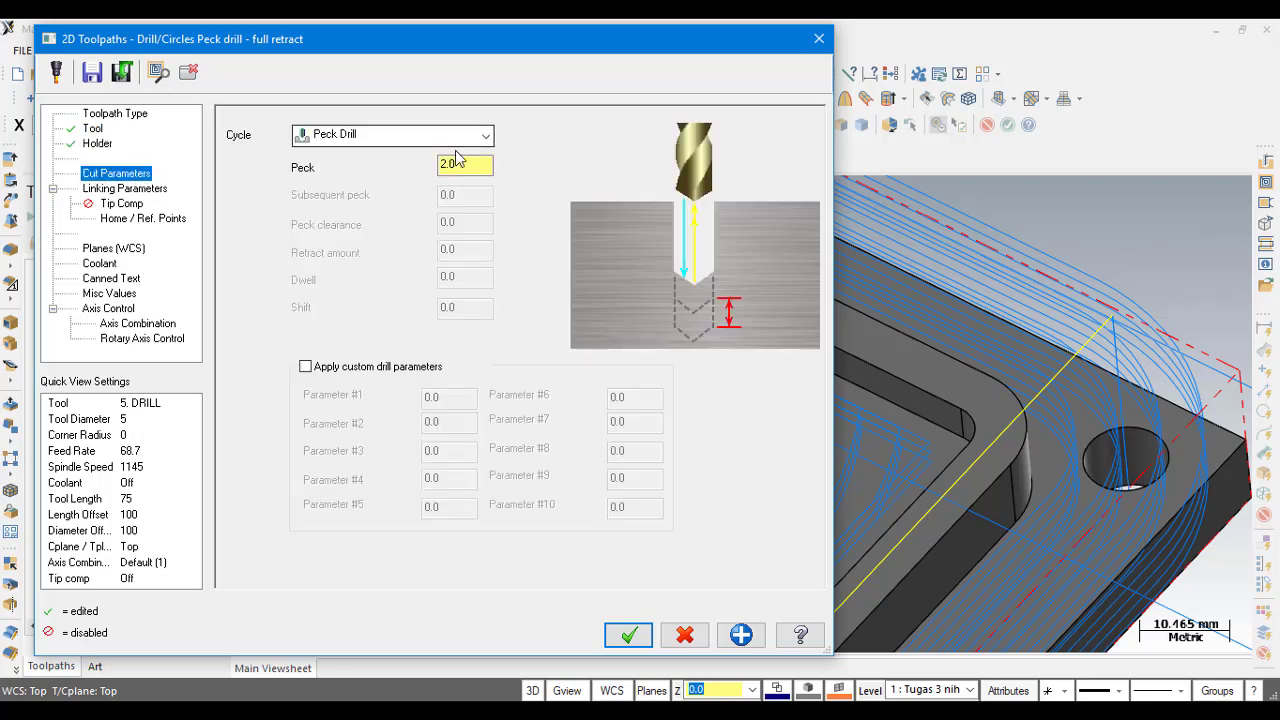
left_click(466, 165)
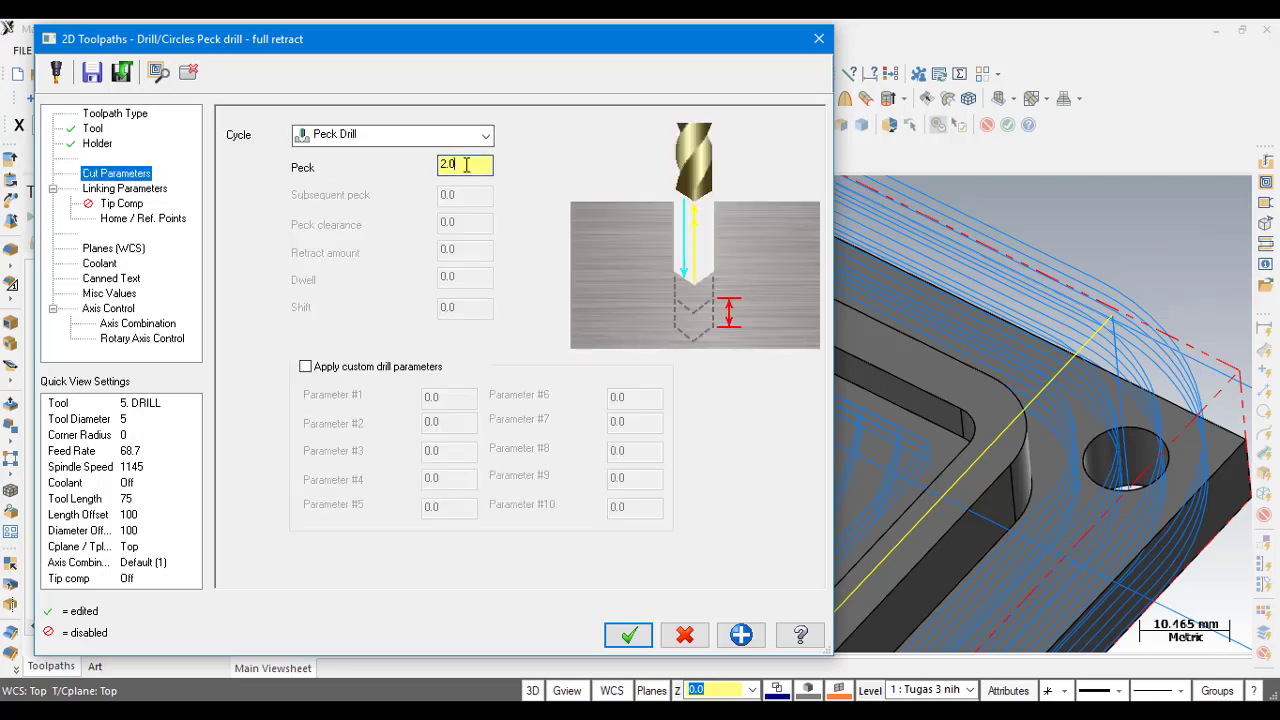
- Set top of stock 10.0 and depth -10.0 from the small hole, then accept the peck drill
left_click(112, 189)
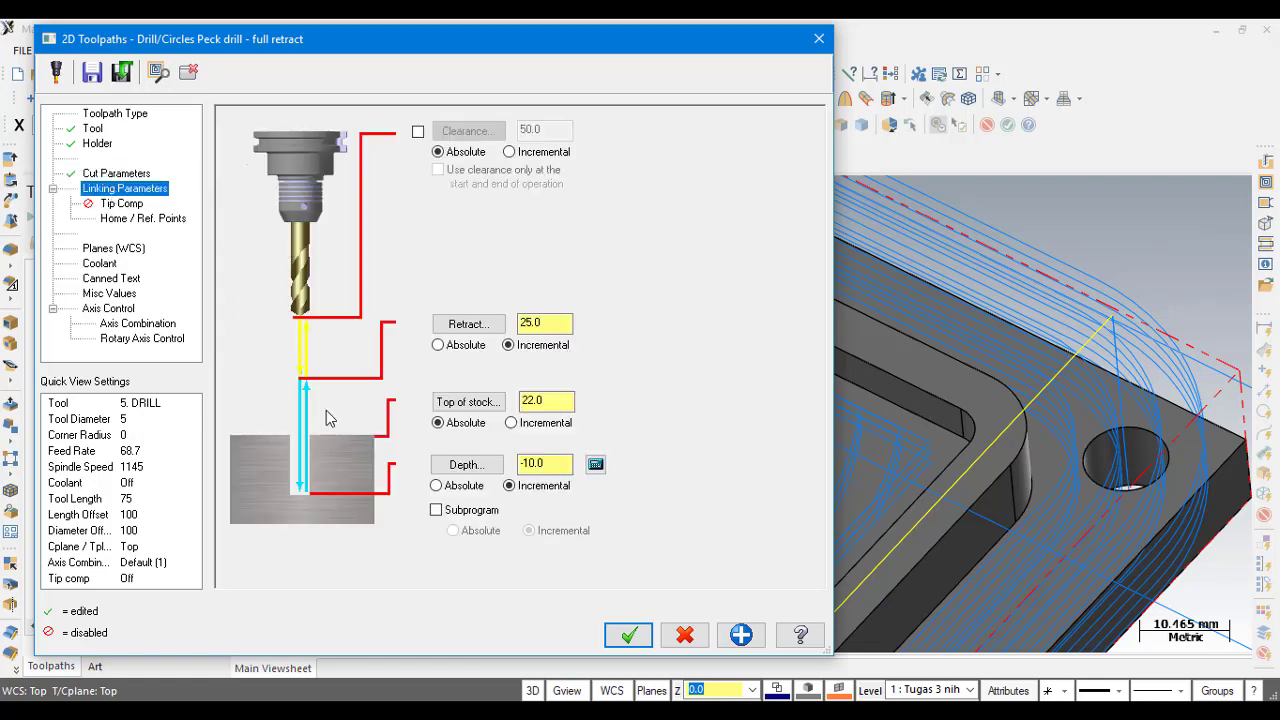
left_click(470, 402)
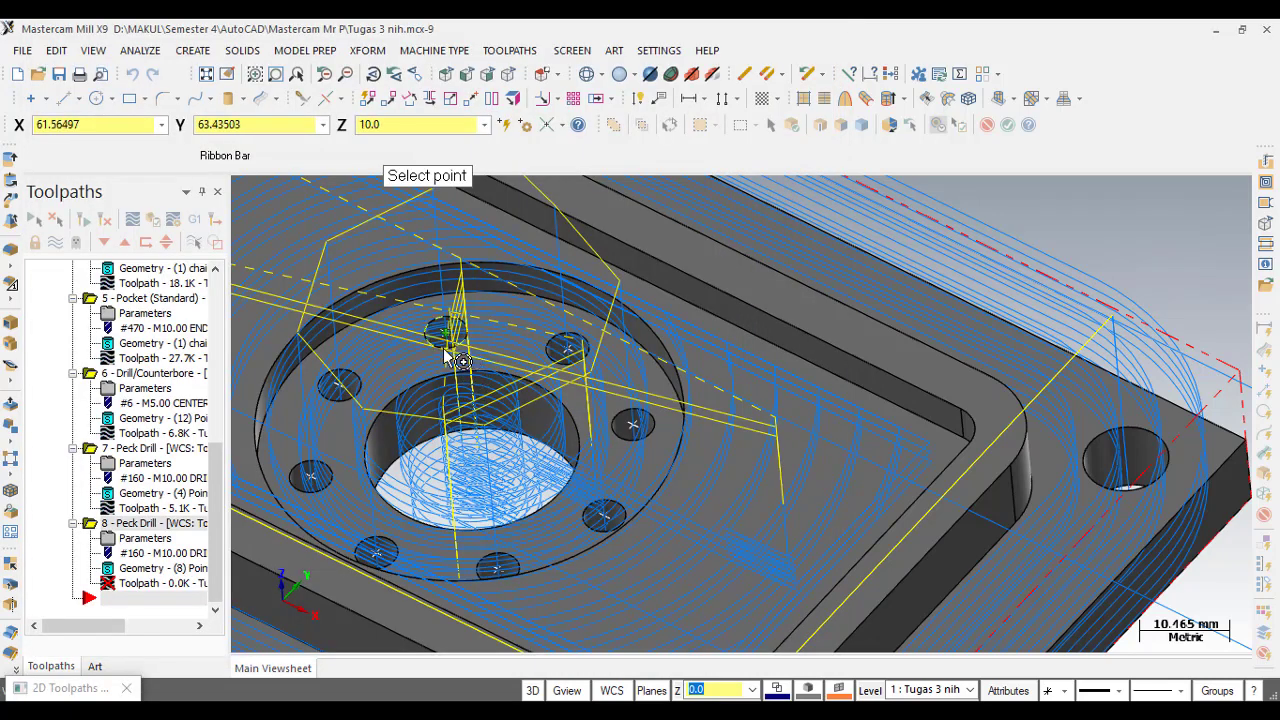
left_click(577, 366)
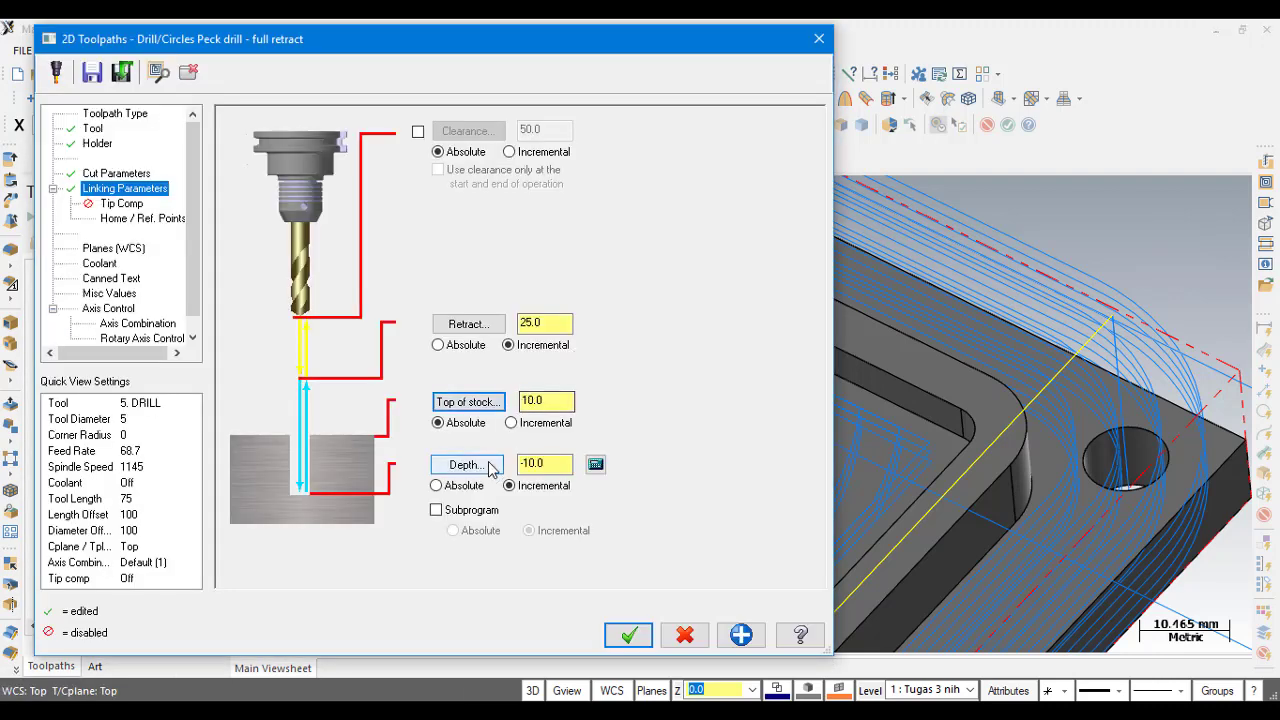
left_click(483, 470)
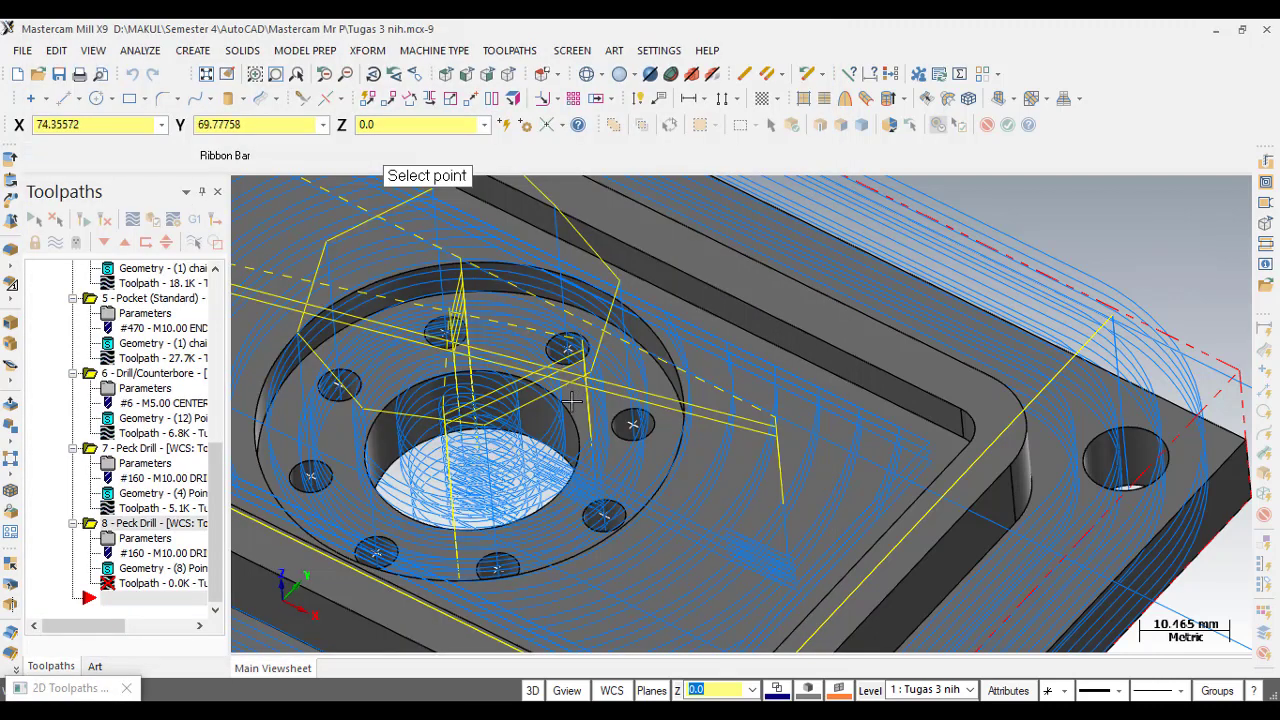
scroll(589, 490, "up", 2)
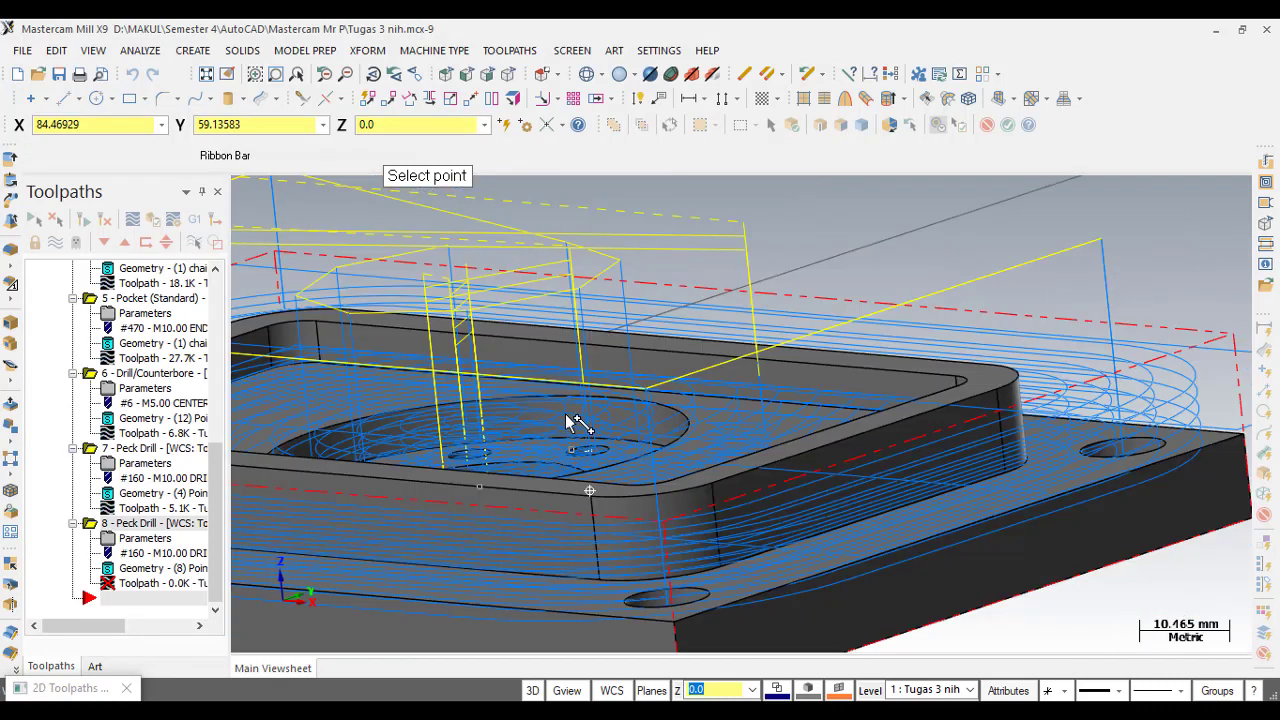
scroll(589, 490, "up", 3)
scroll(563, 377, "down", 2)
scroll(600, 480, "down", 3)
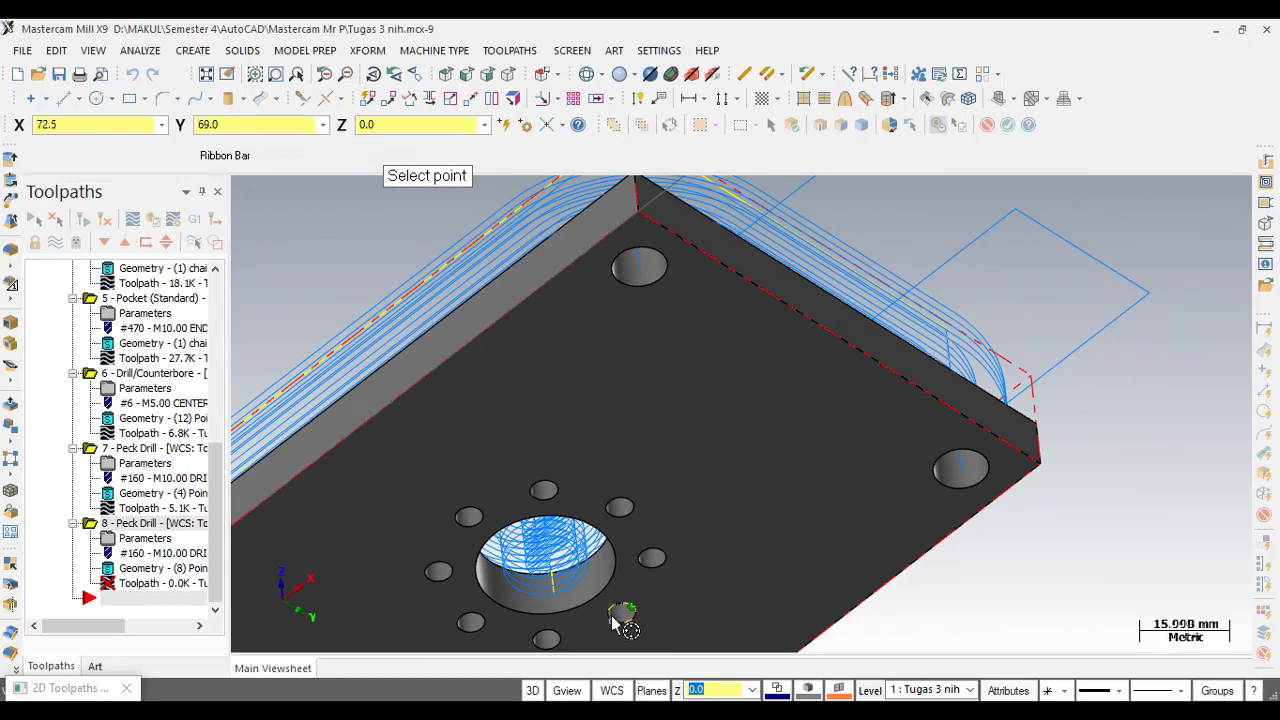
scroll(615, 625, "up", 1)
scroll(618, 630, "up", 2)
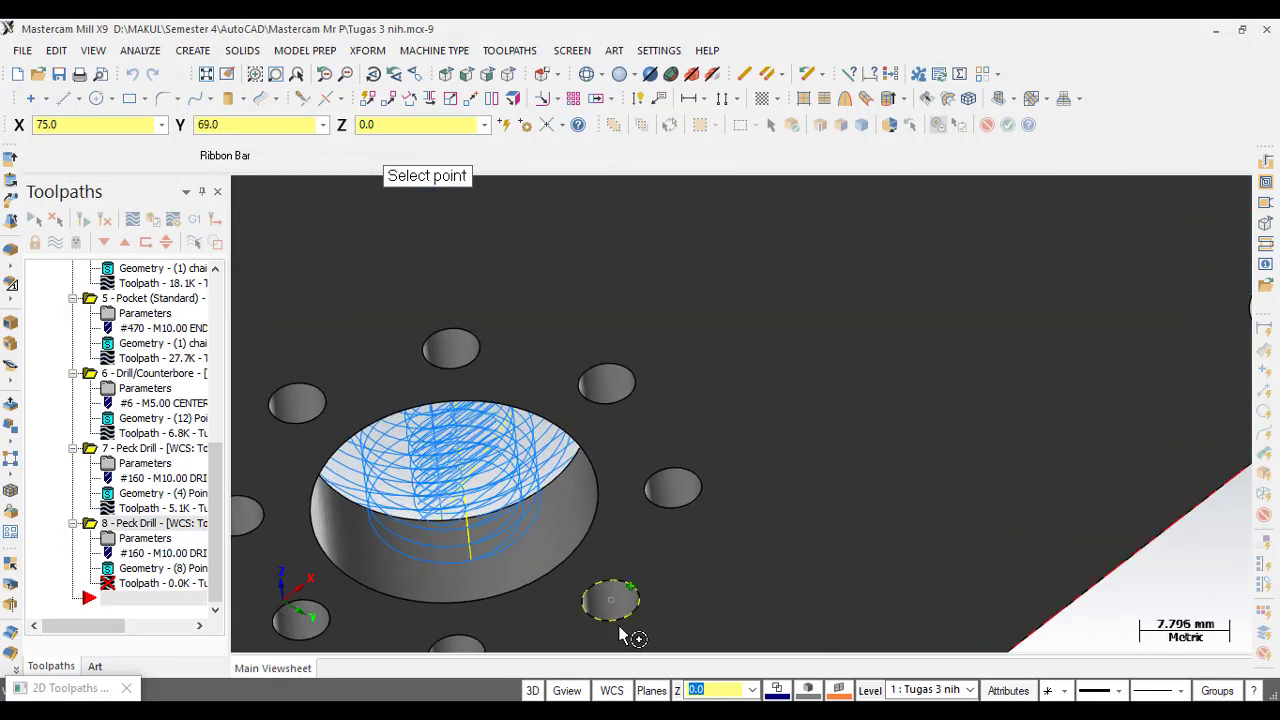
left_click(620, 632)
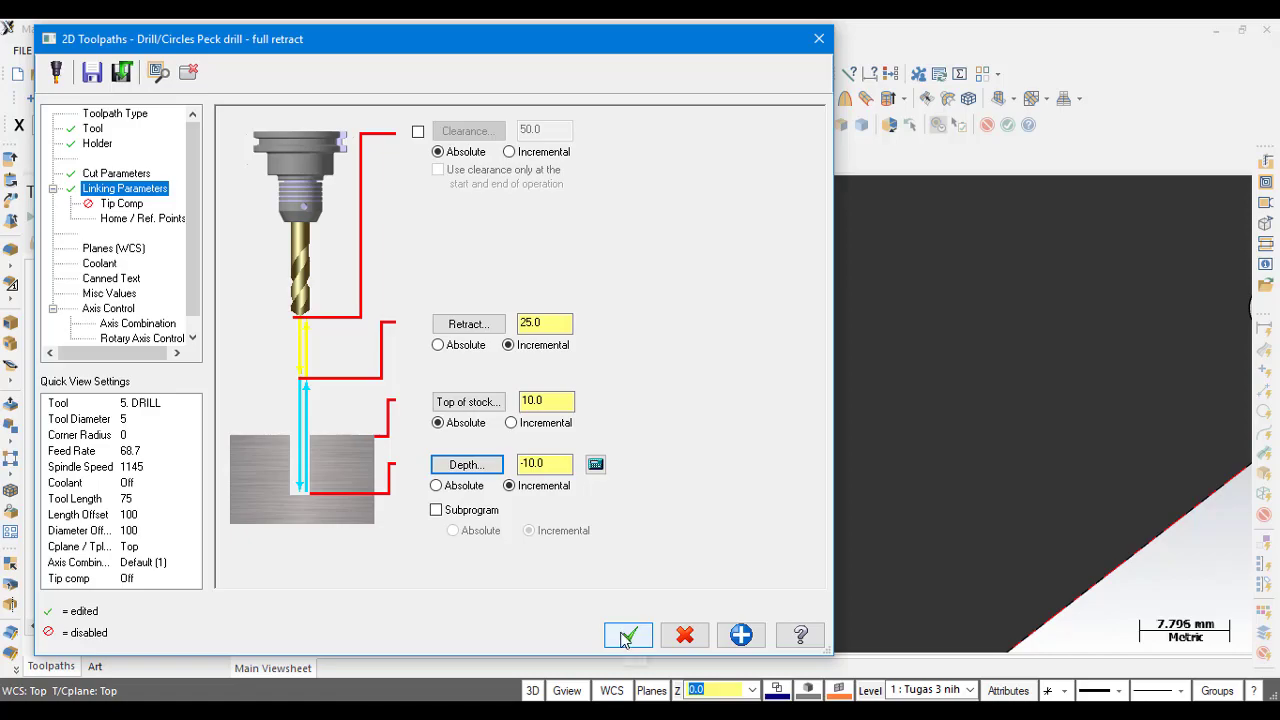
left_click(626, 636)
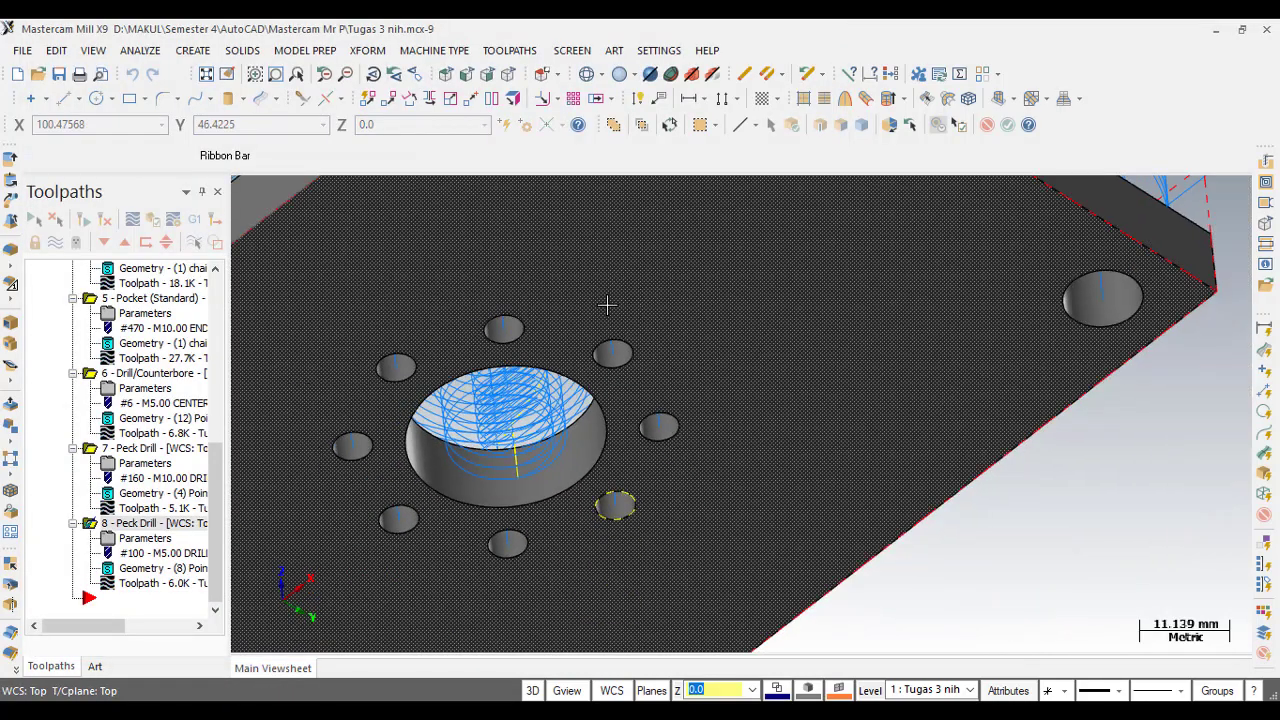
middle_click_drag(607, 304, 391, 428)
scroll(391, 428, "up", 3)
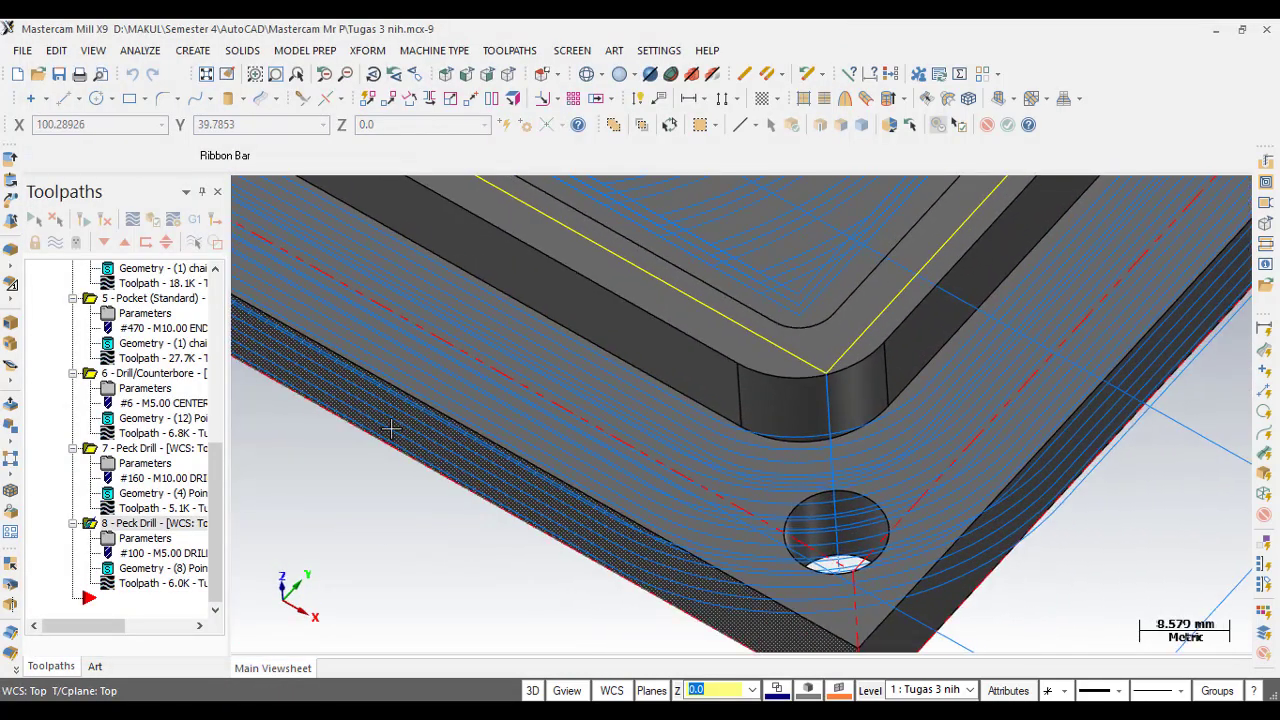
scroll(391, 428, "down", 3)
scroll(331, 446, "down", 1)
scroll(331, 446, "down", 1)
scroll(813, 516, "down", 1)
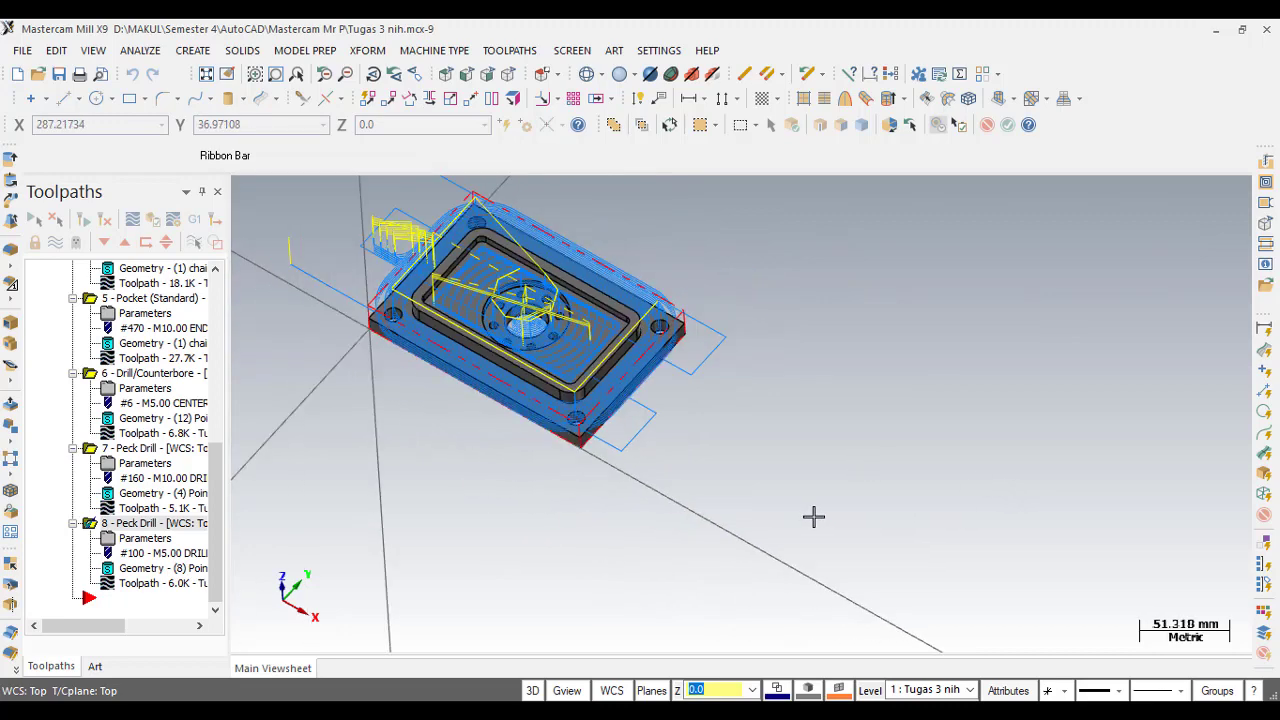
scroll(300, 270, "up", 2)
middle_click_drag(300, 270, 322, 260)
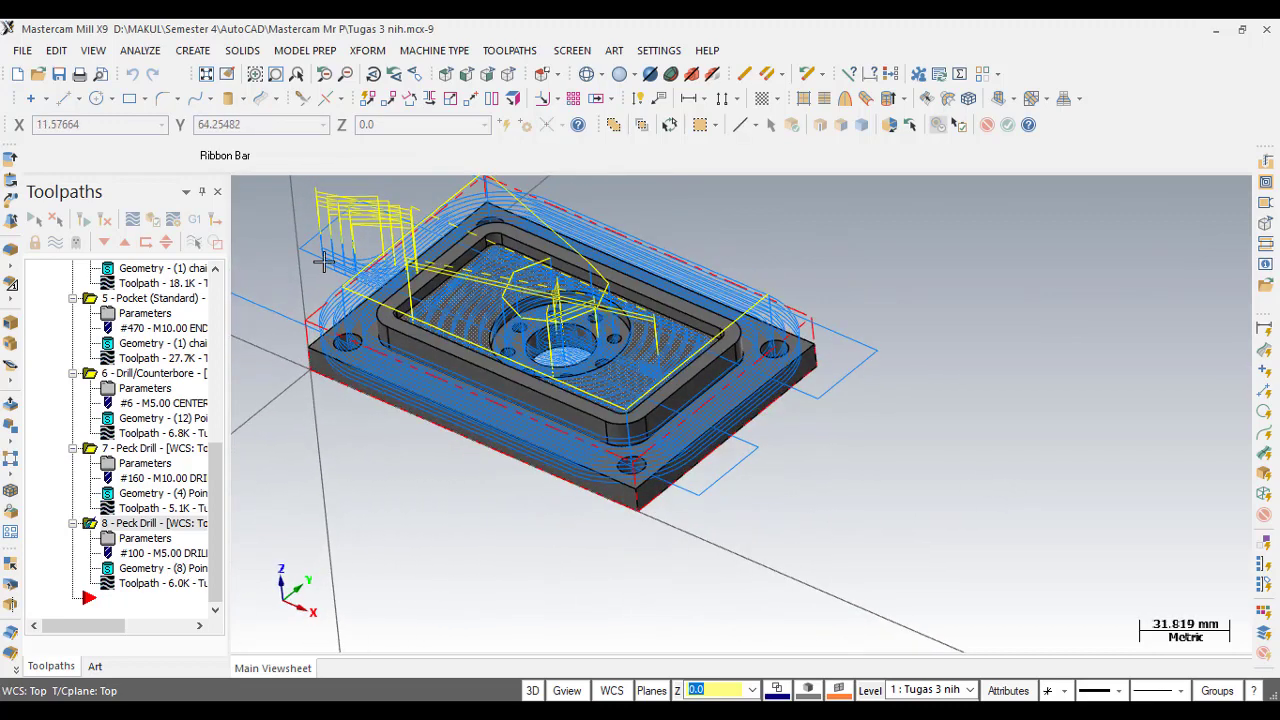
left_click(134, 221)
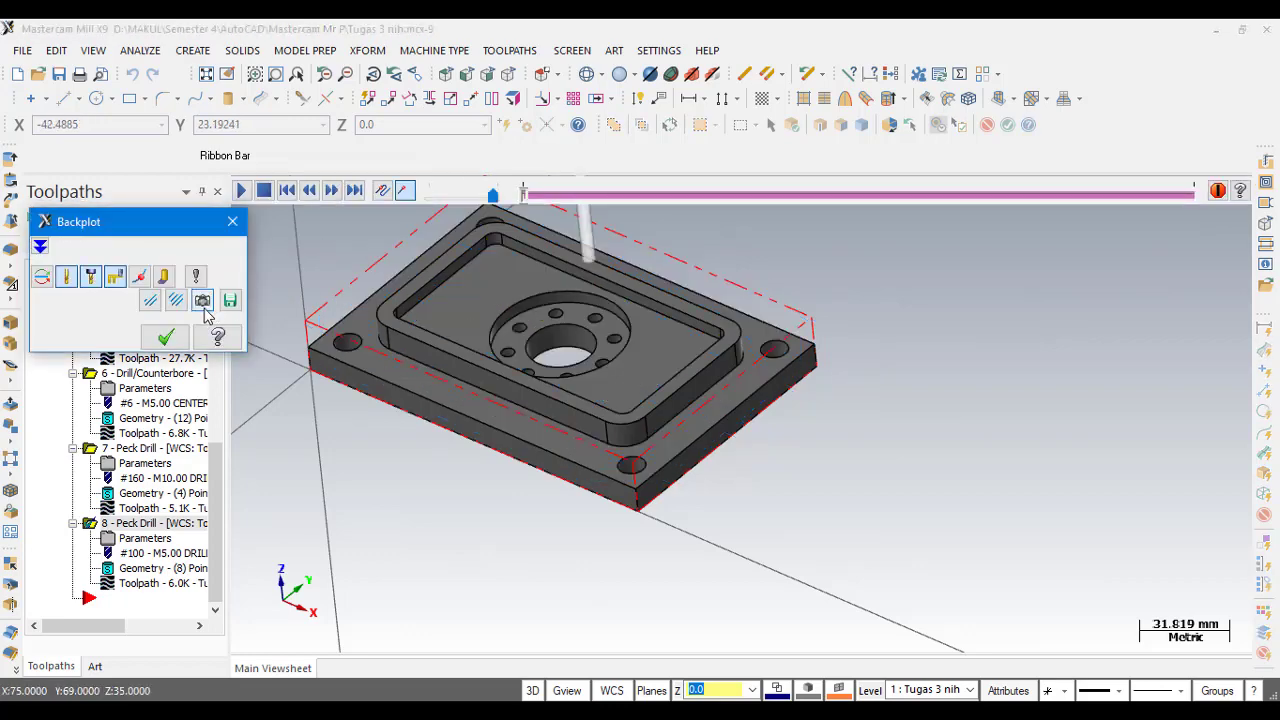
left_click(243, 190)
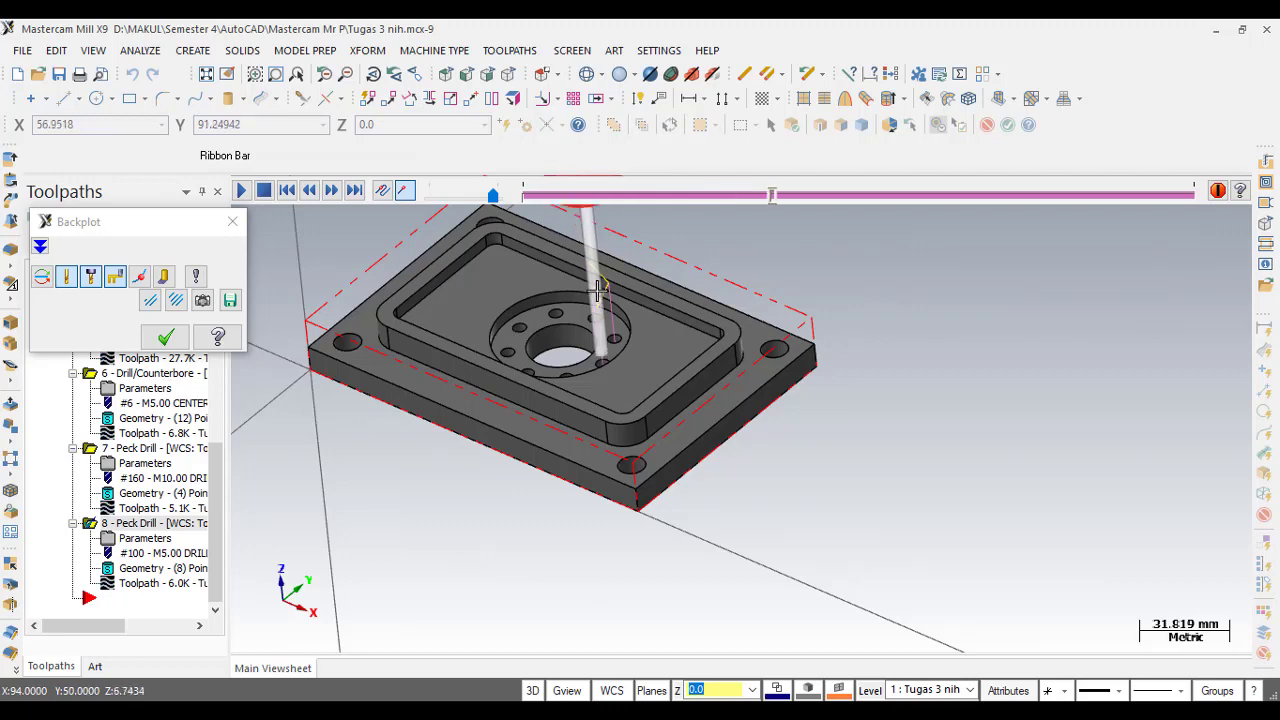
scroll(560, 295, "up", 3)
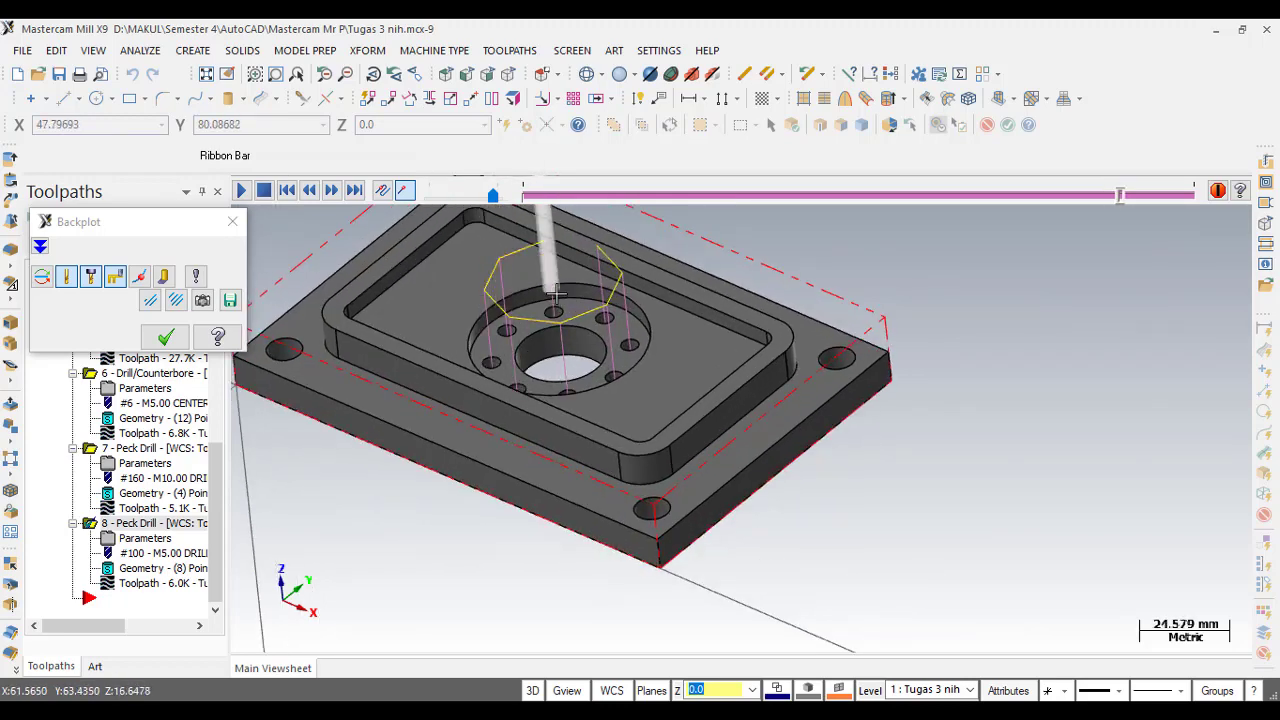
left_click(165, 337)
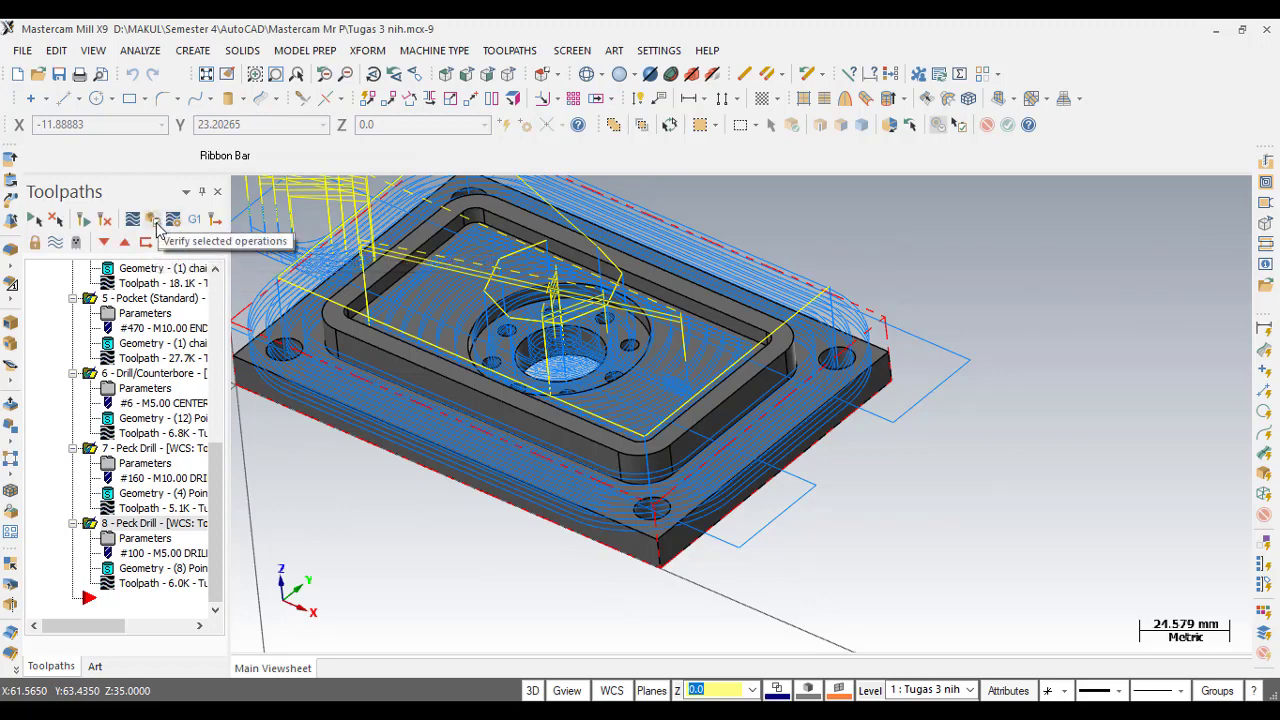
- Run the simulator verification of all eight operations through all 785 moves
left_click(156, 228)
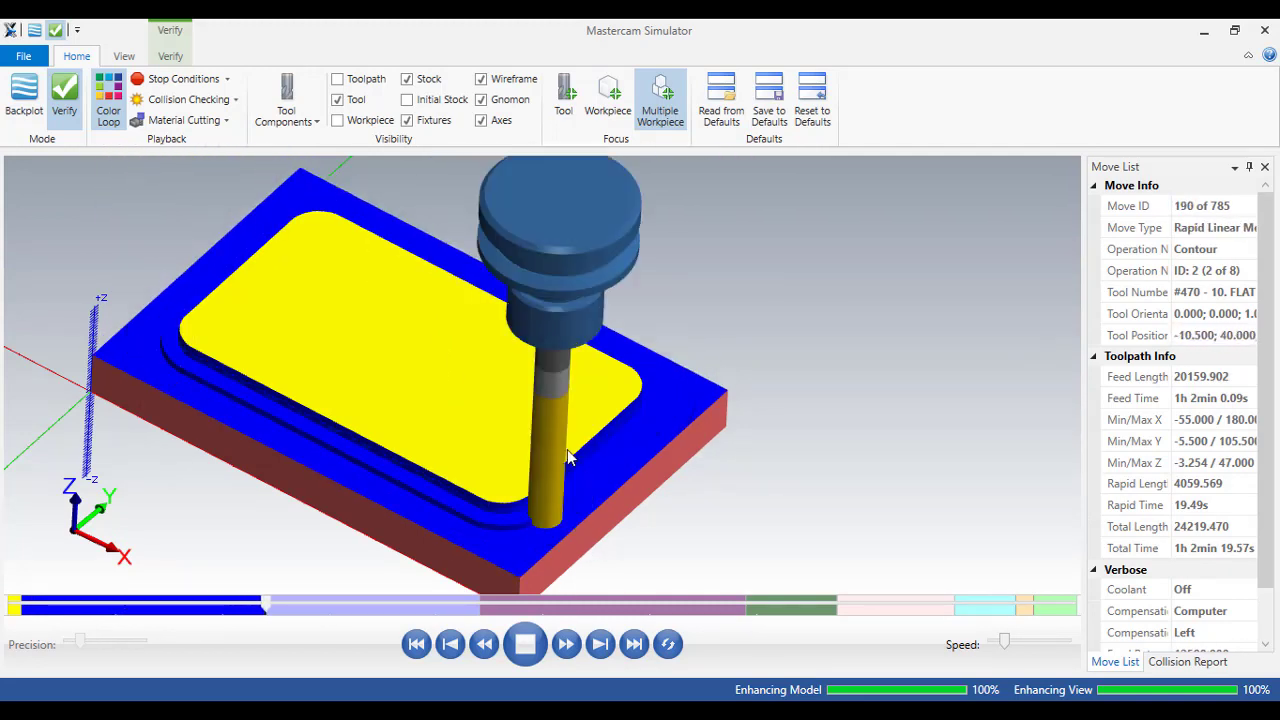
scroll(700, 398, "down", 2)
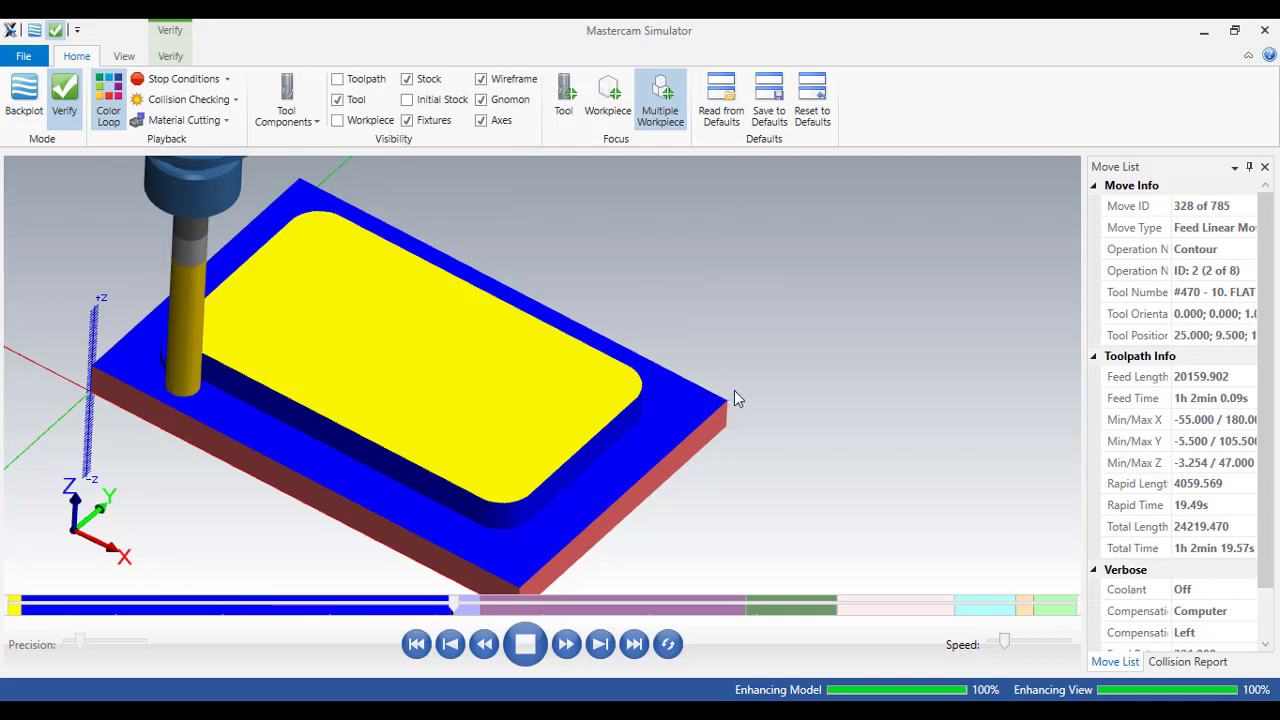
scroll(453, 357, "up", 2)
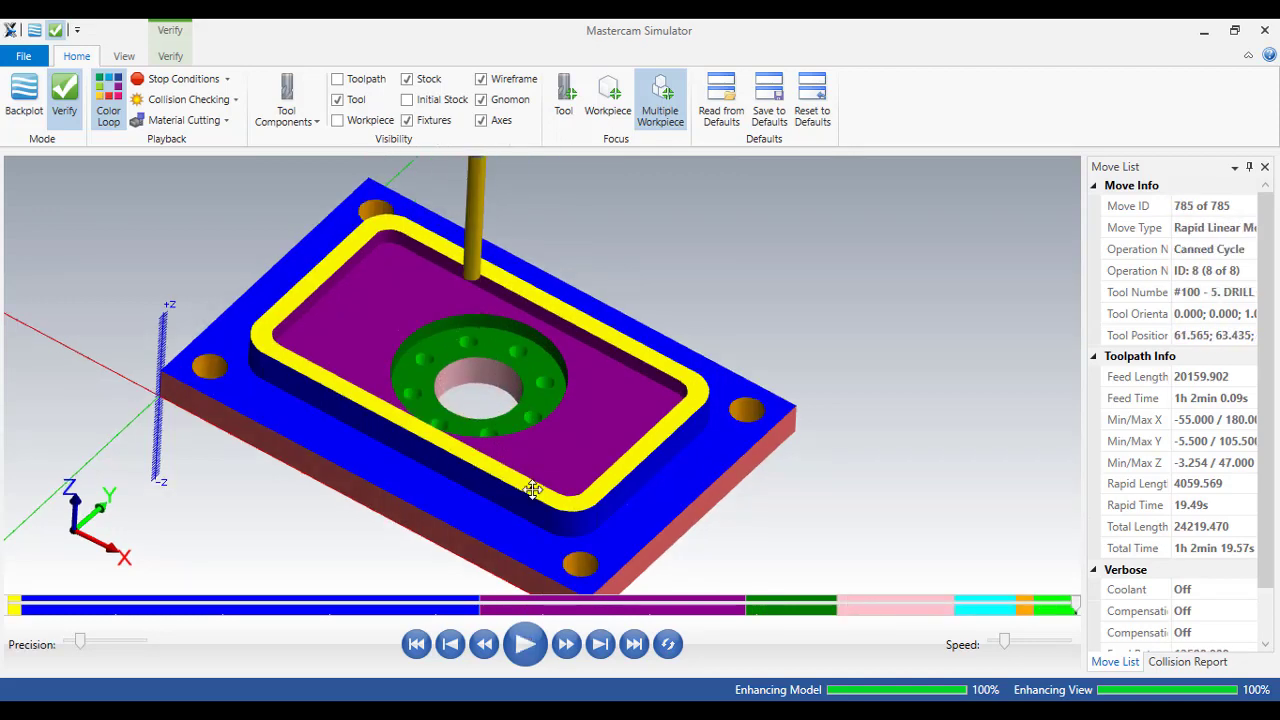
- Orbit the machined plate to inspect the drilled holes, then close the simulator
mouse_move(533, 492)
middle_mouse_down()
mouse_move(520, 400)
mouse_move(584, 396)
middle_mouse_up()
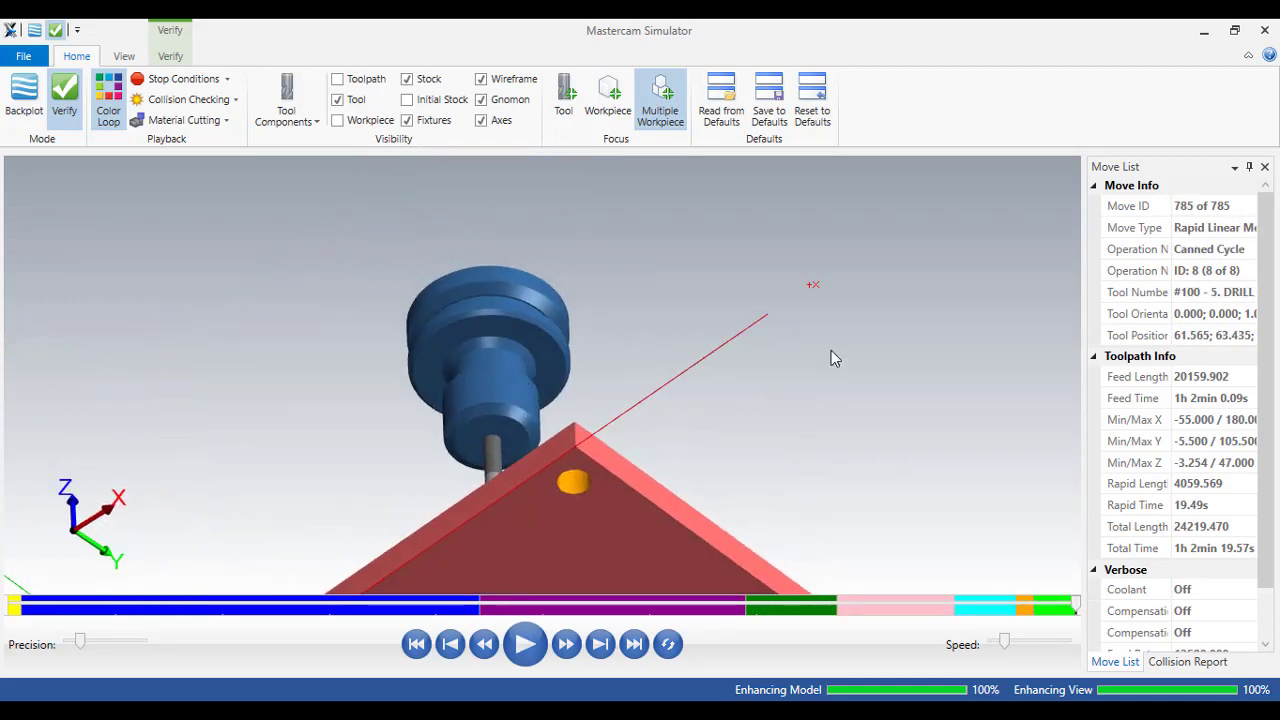
middle_click_drag(589, 470, 626, 512)
scroll(626, 512, "up", 3)
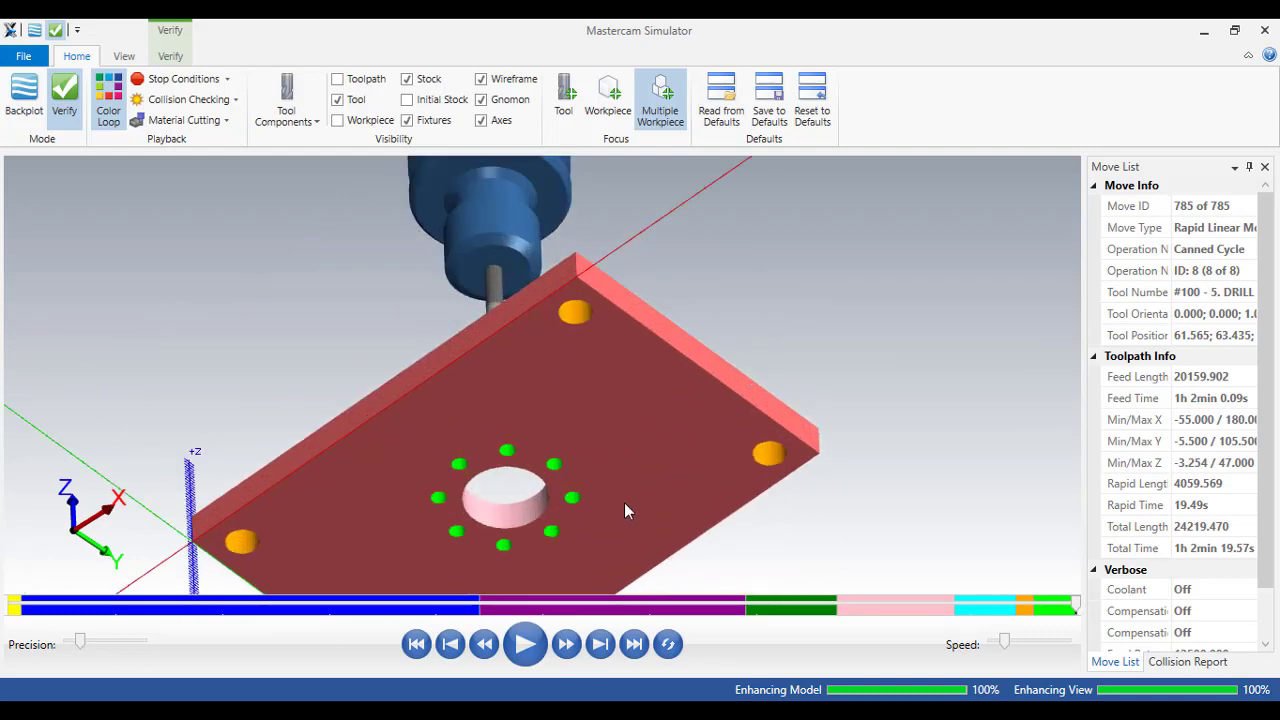
left_click(1266, 31)
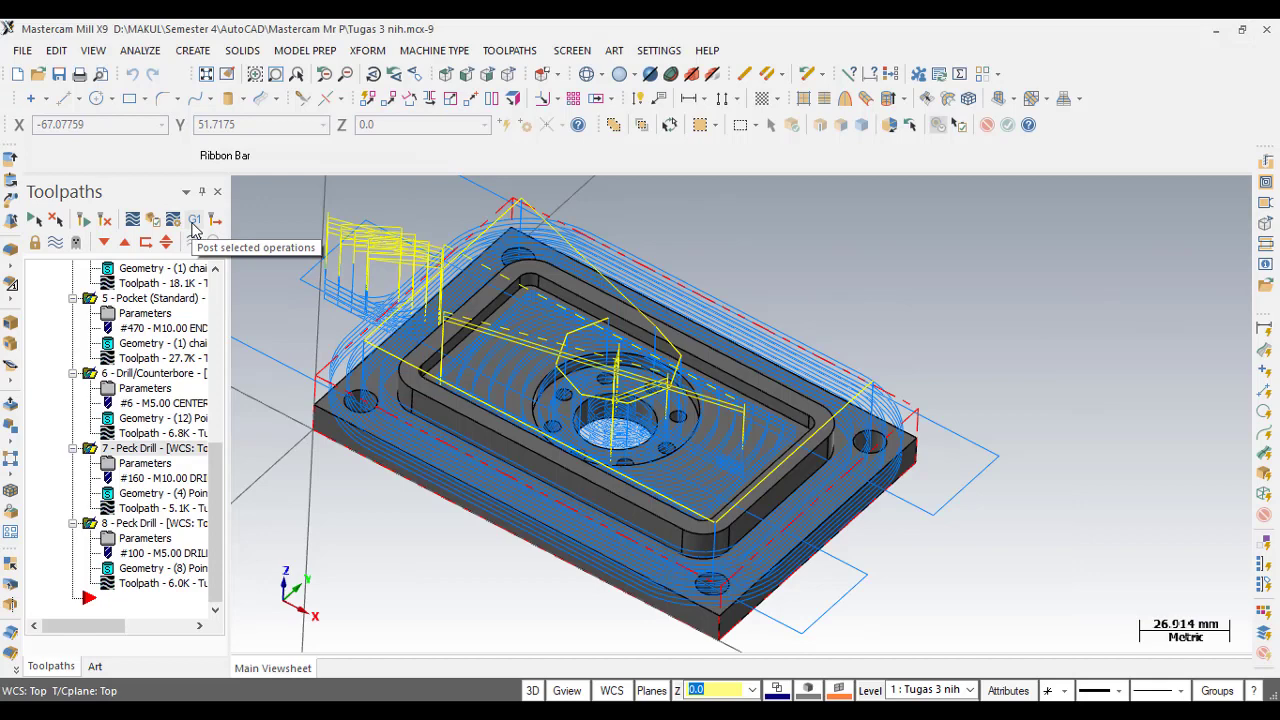
- Post the operations and start naming the NC file 'Kode Tugas' in the Mastercam Mr P folder
left_click(193, 222)
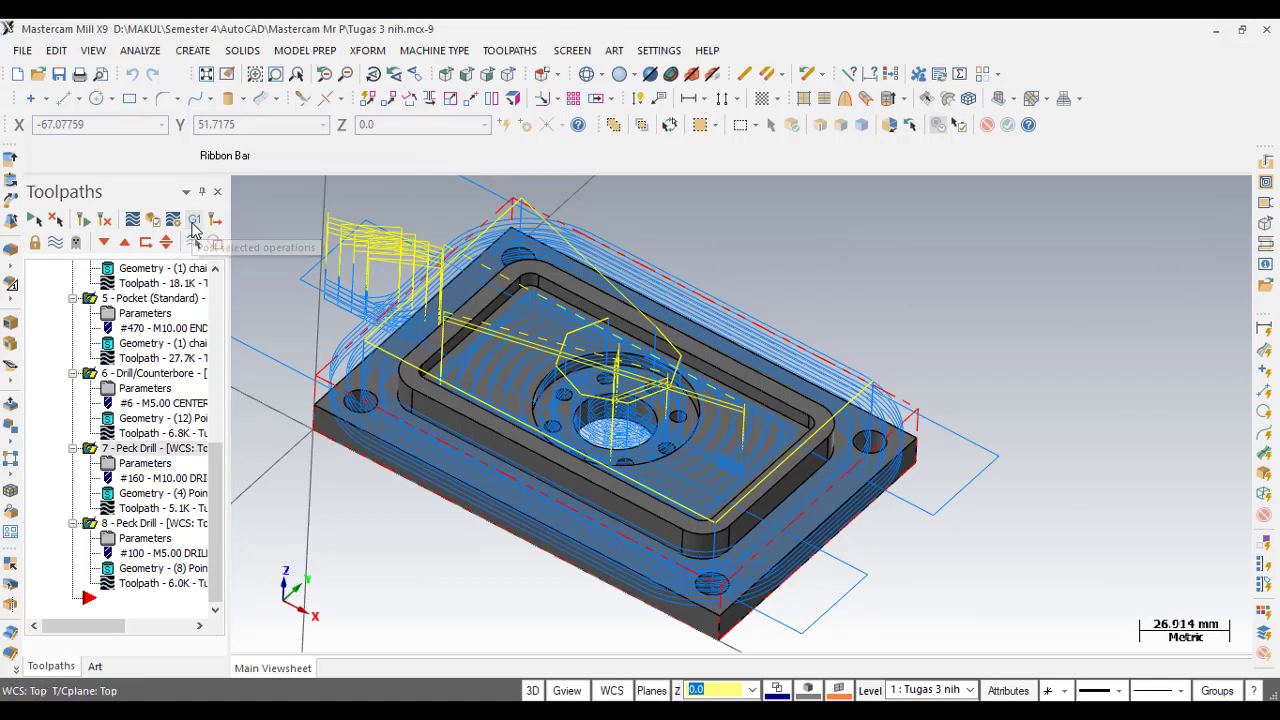
left_click(145, 585)
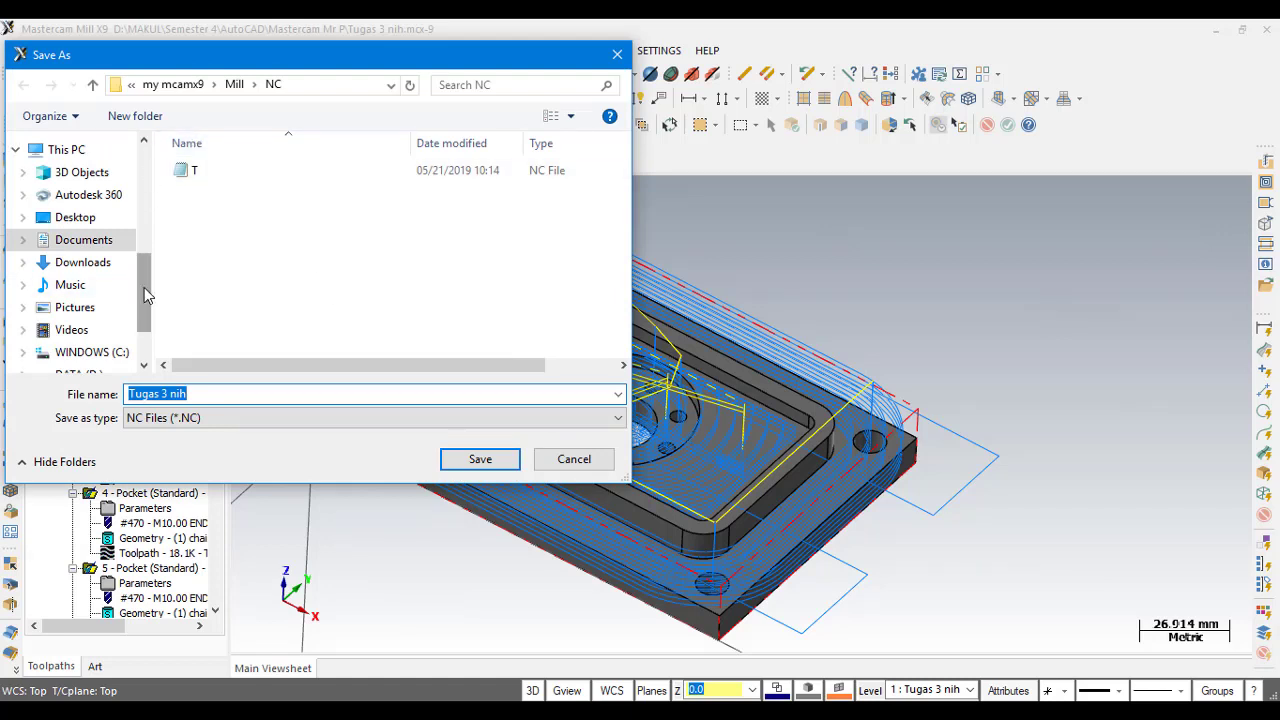
scroll(125, 260, "up", 1)
scroll(115, 190, "up", 2)
left_click(113, 165)
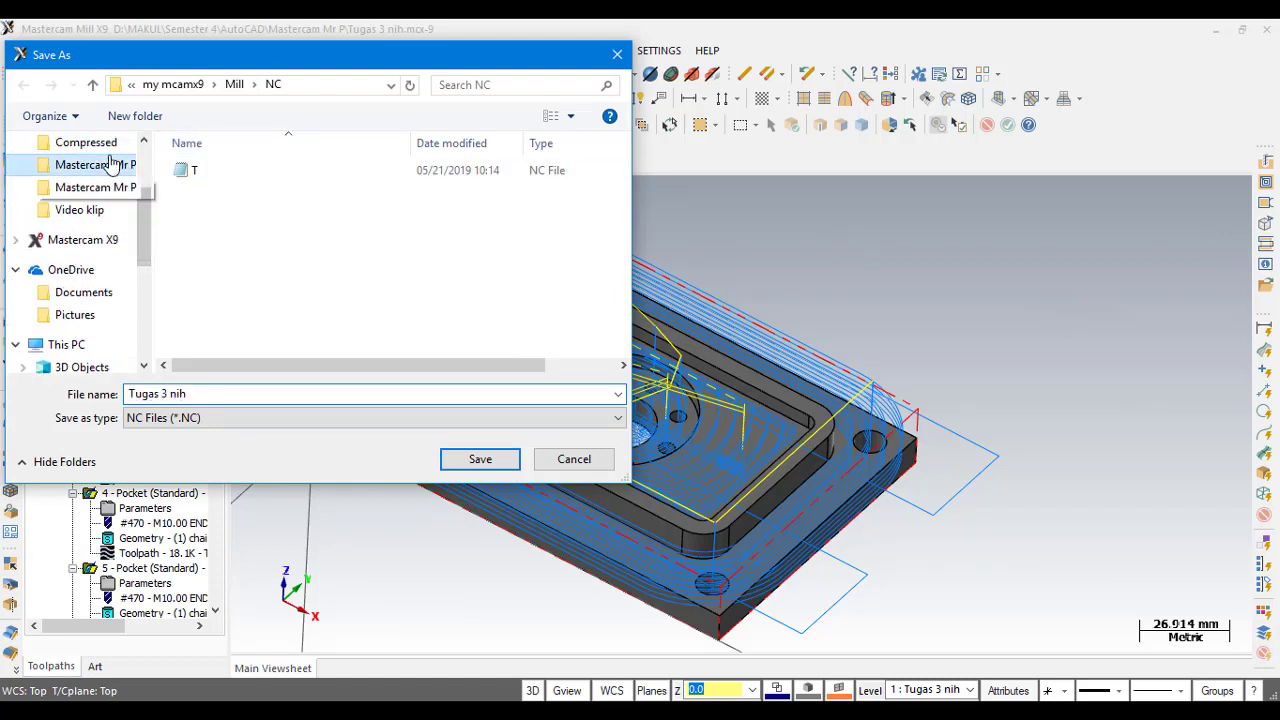
left_click(238, 393)
type("Kode")
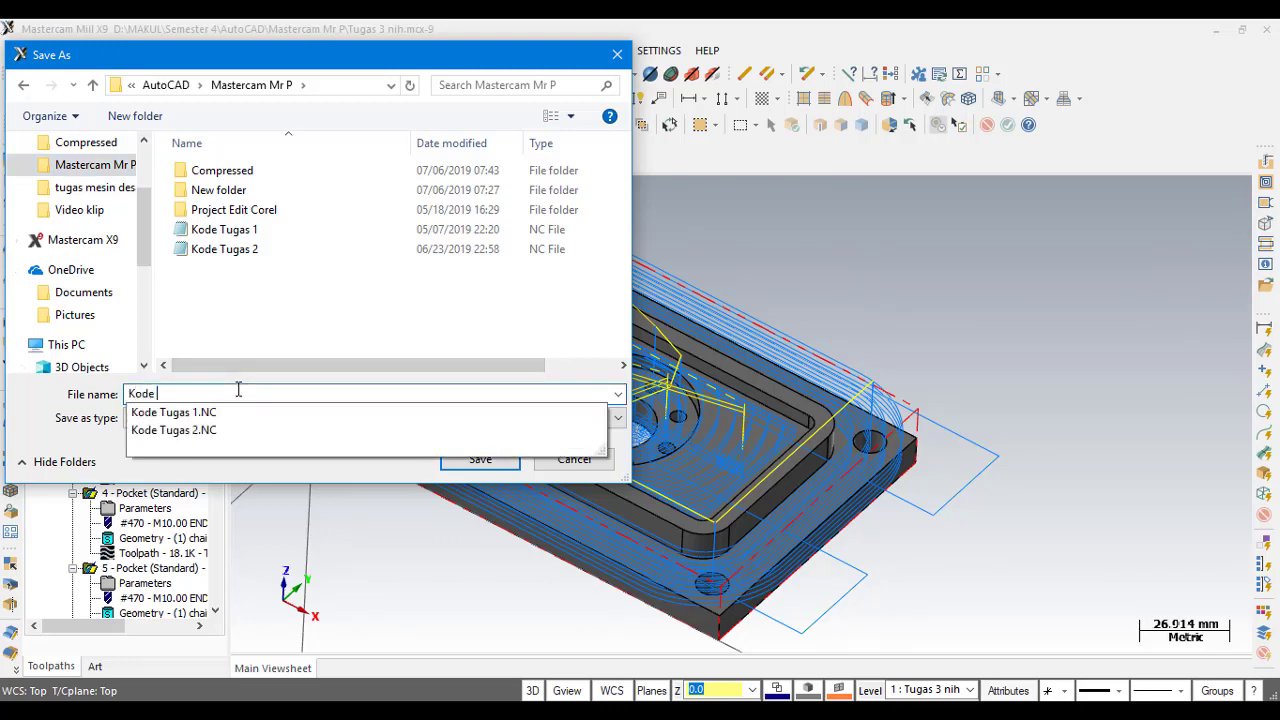
type(" T")
key("BackSpace")
- Save the NC file as 'Kode Tugas 3' and review the posted code in Code Expert
type("3")
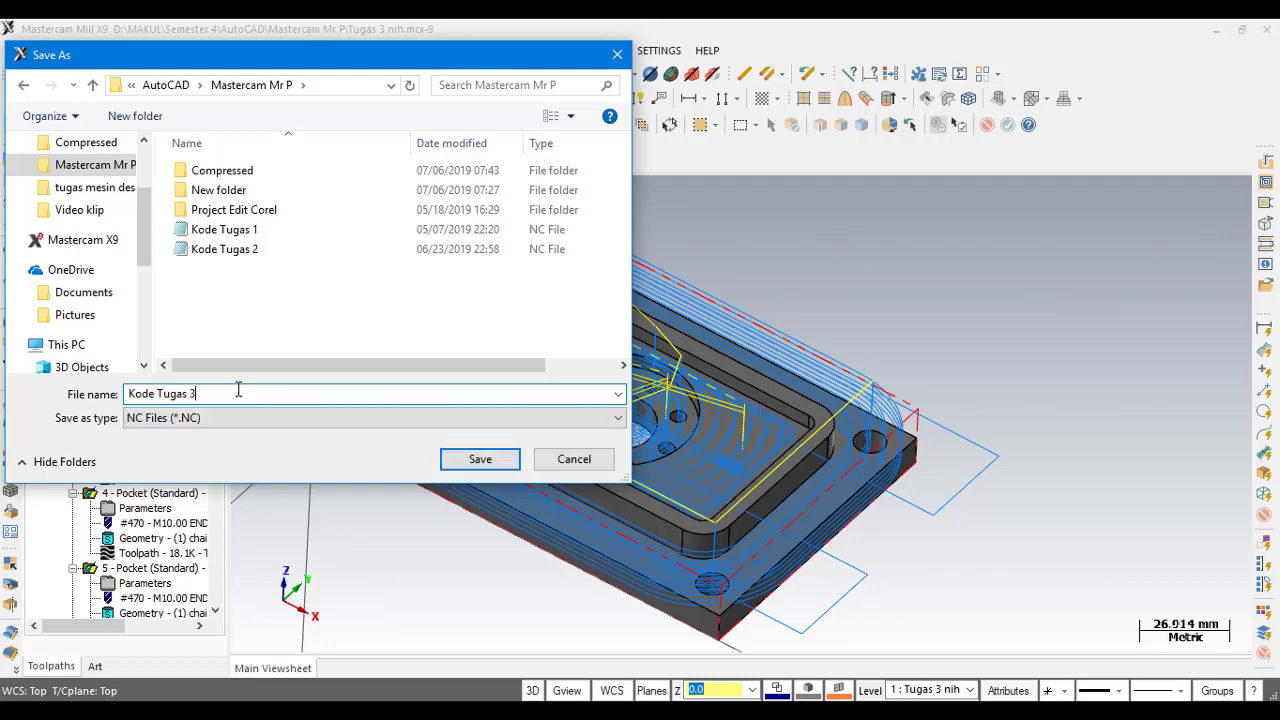
left_click(472, 462)
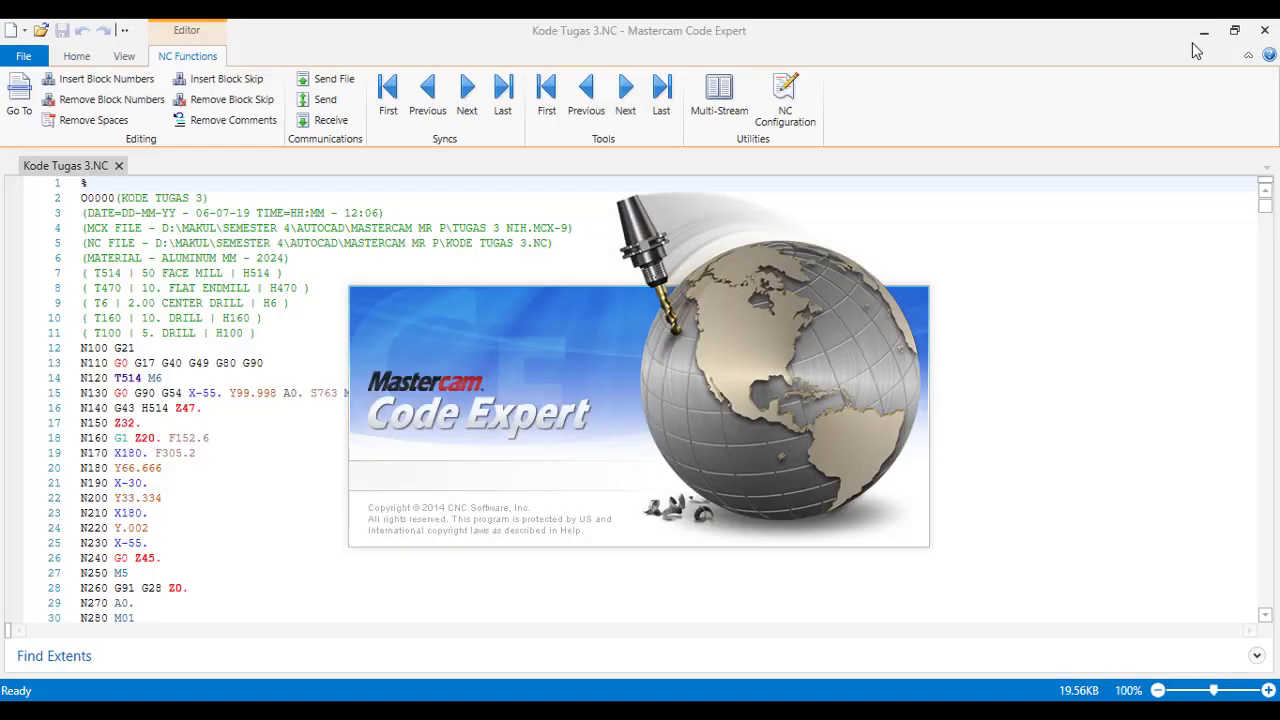
mouse_move(1265, 210)
left_mouse_down()
mouse_move(1270, 375)
mouse_move(1226, 182)
left_mouse_up()
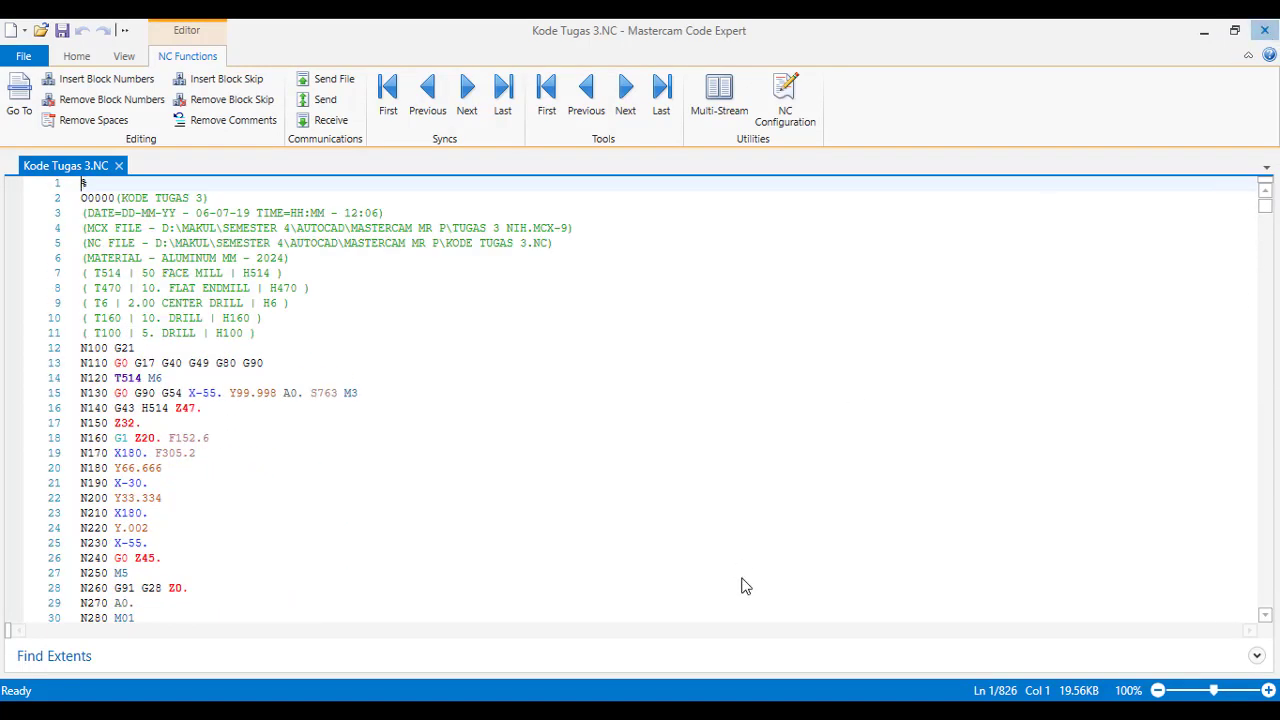